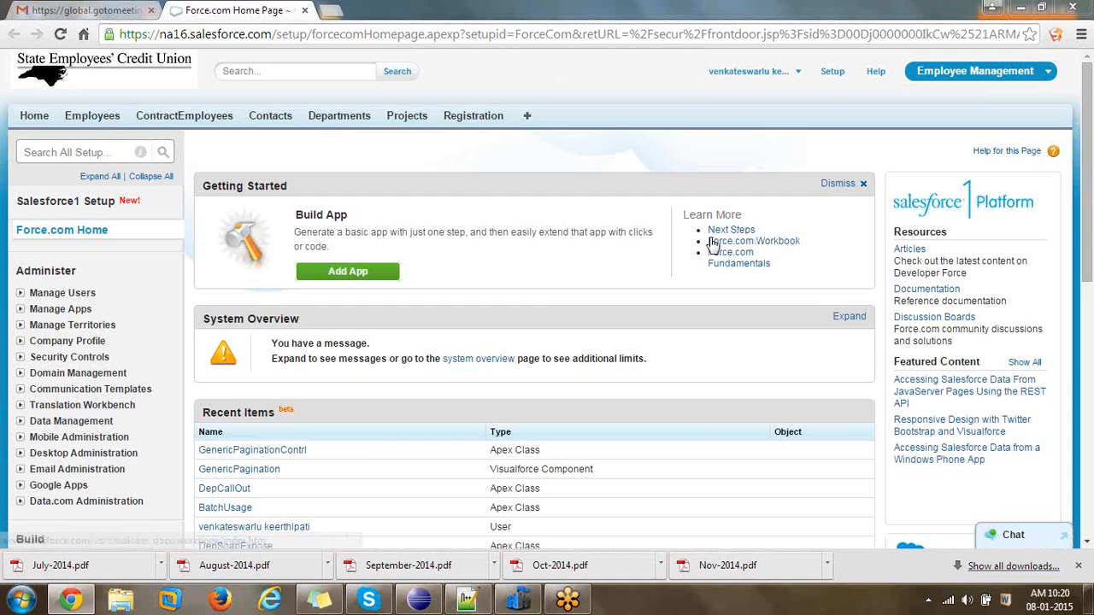
scroll(575, 231, down, 1)
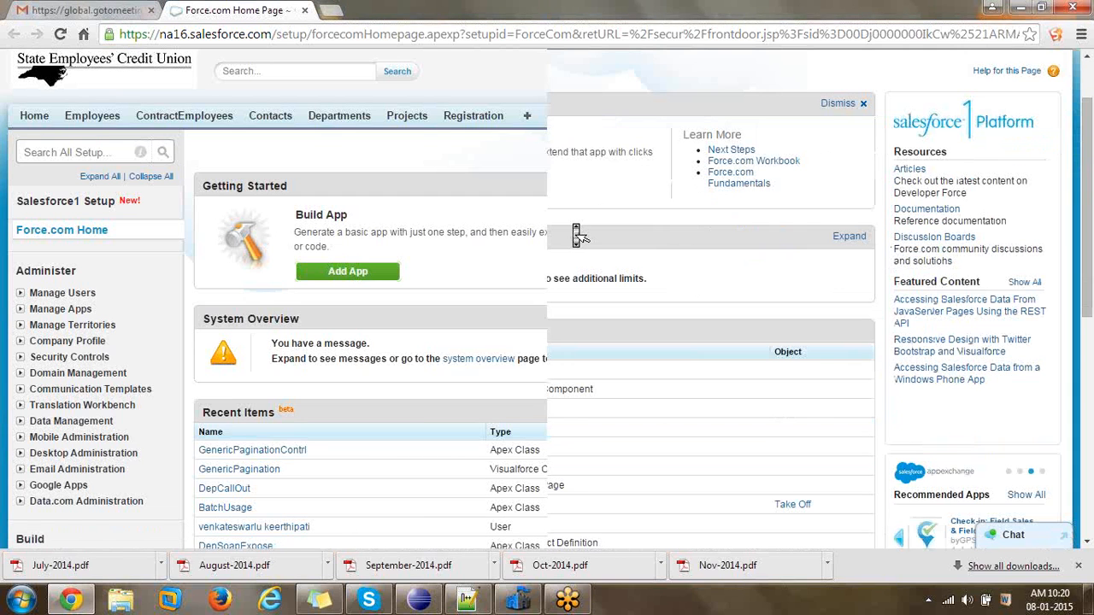
scroll(576, 233, up, 1)
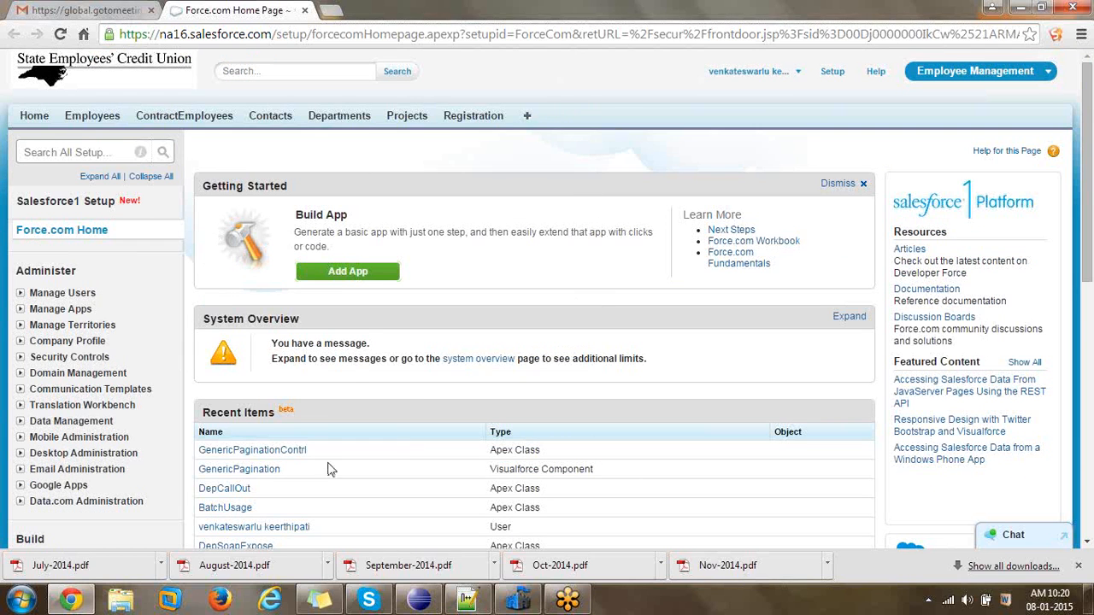
Switch to Internet Explorer, dismiss the session-restore notice and close the two extra Google tabs
click(272, 601)
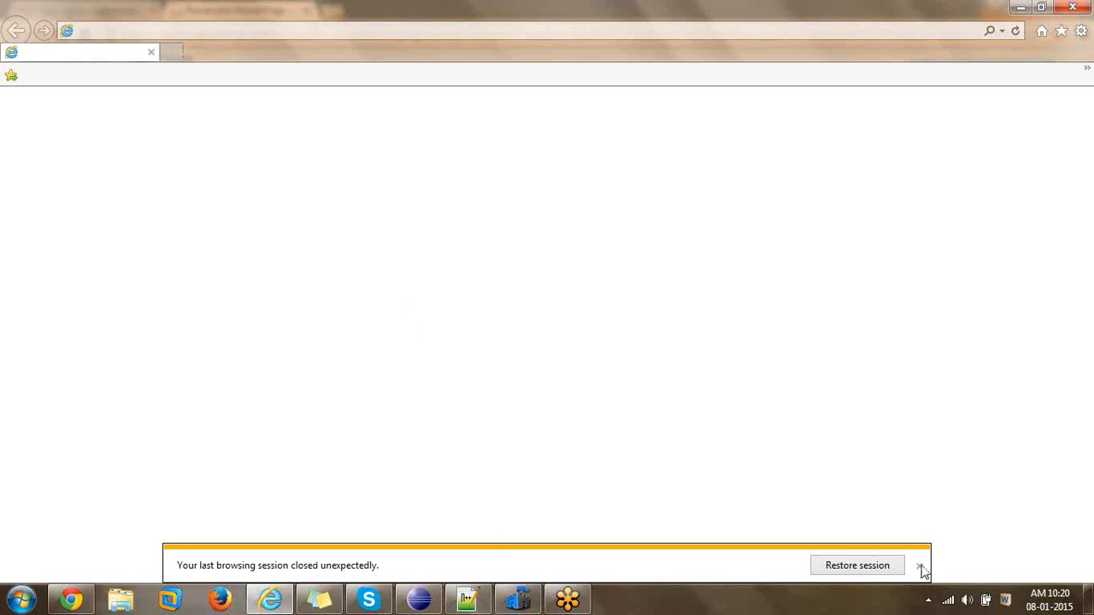
click(921, 567)
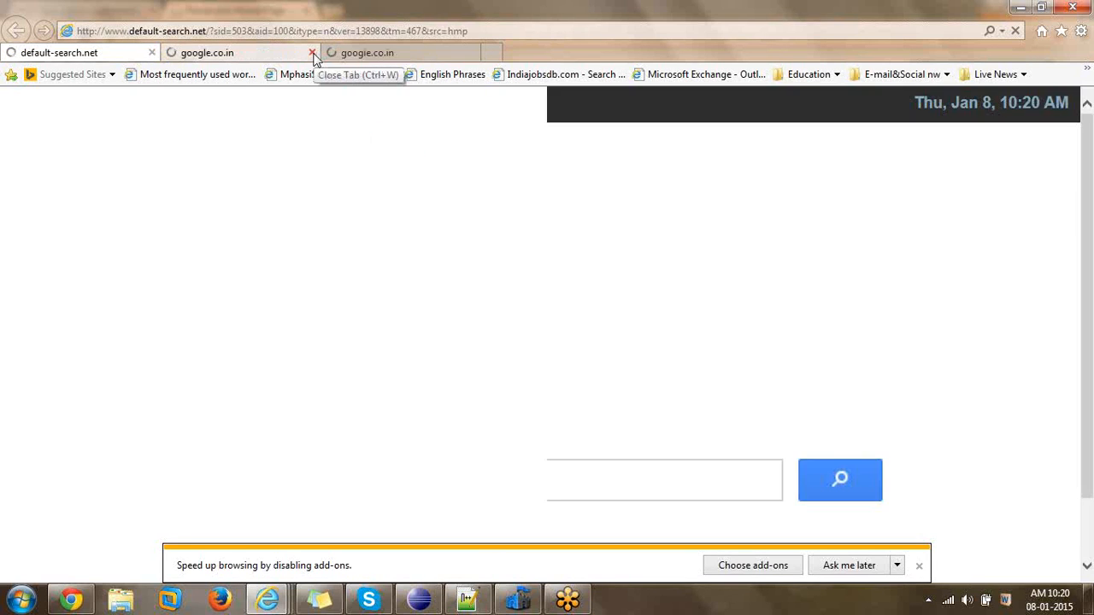
click(313, 53)
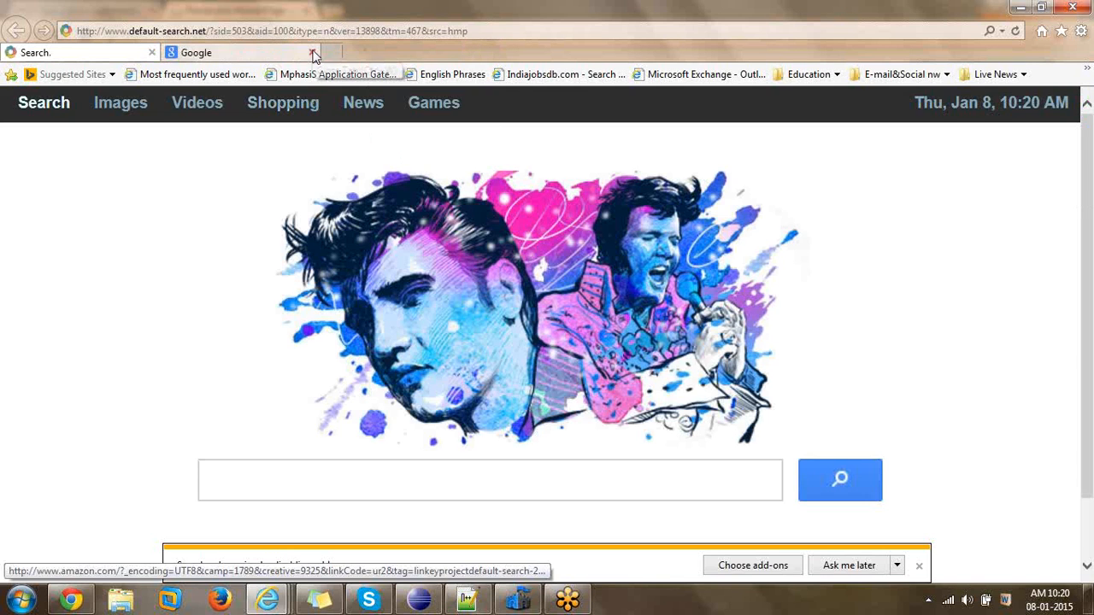
click(313, 53)
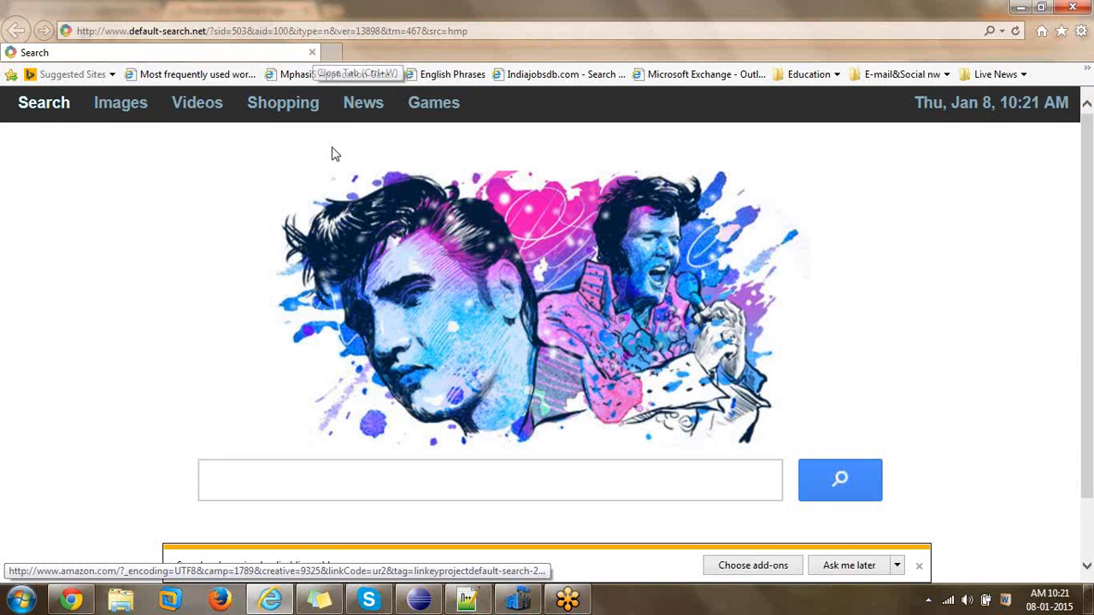
Load test.salesforce.com in the remaining browser tab
click(307, 32)
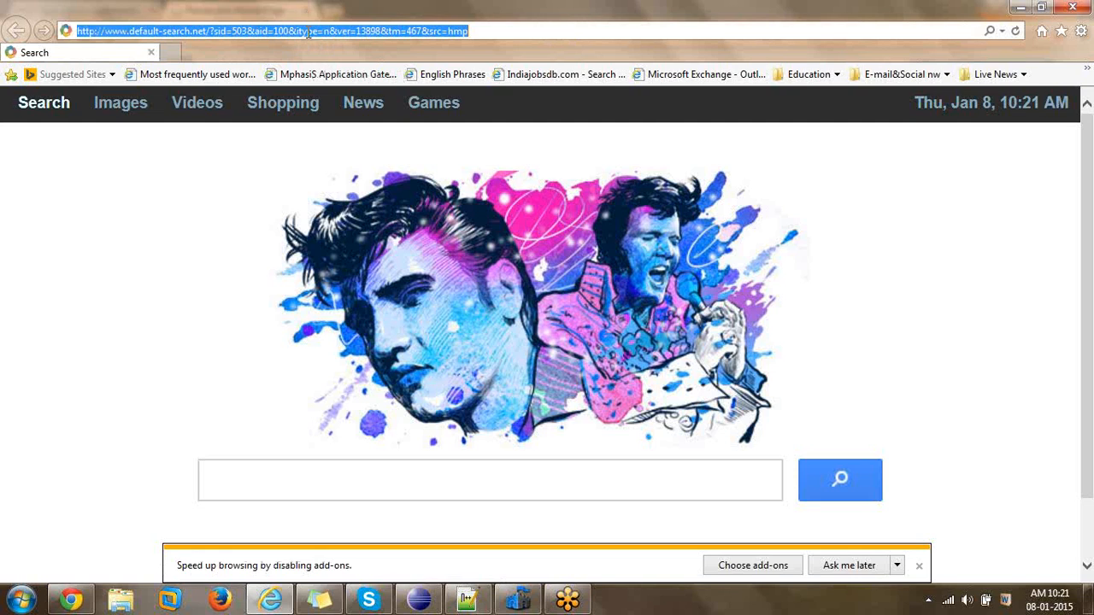
text(t)
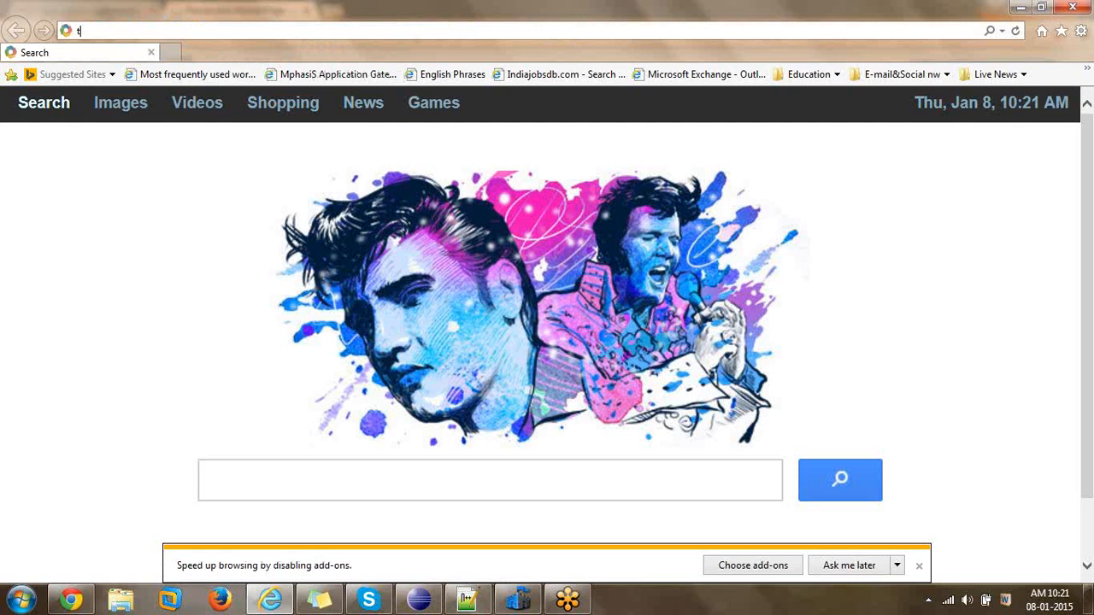
text(est.s)
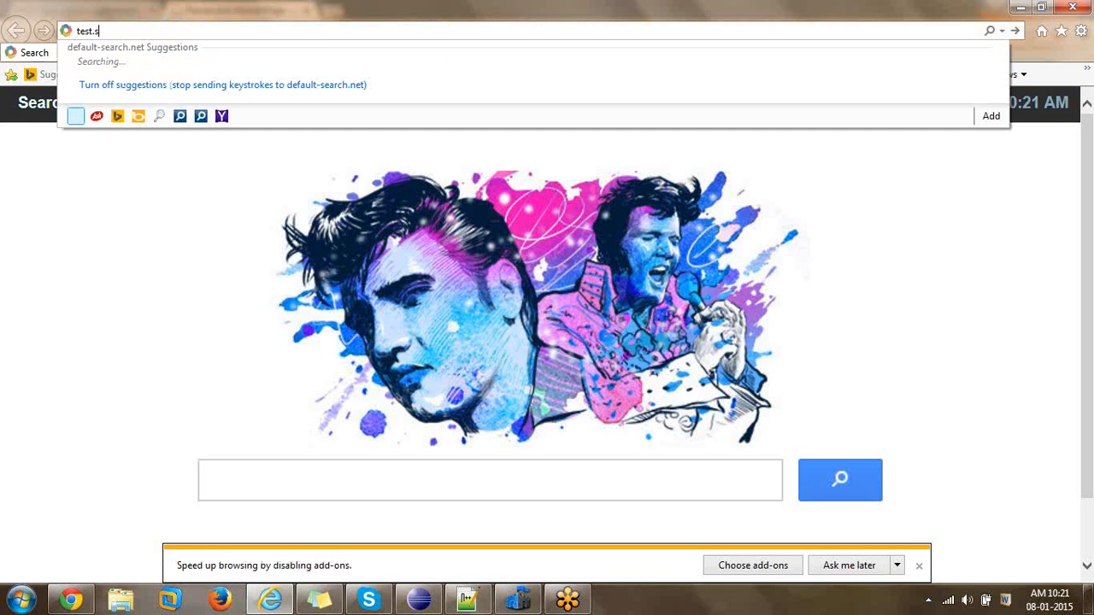
text(alesforce.com)
key(Return)
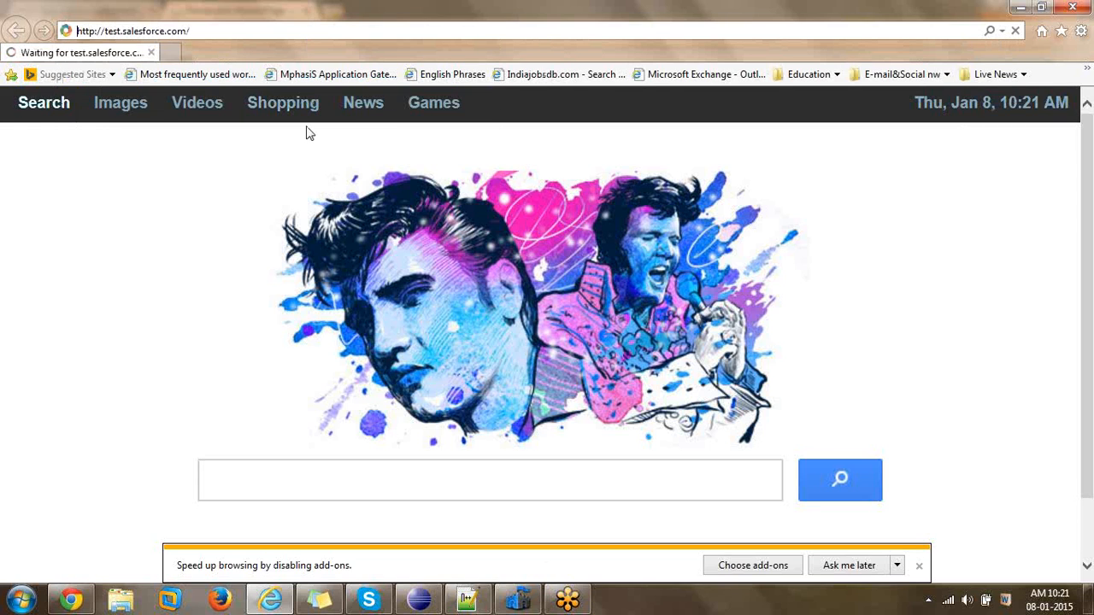
Open login.salesforce.com in a second tab and dismiss the add-ons notice
click(171, 53)
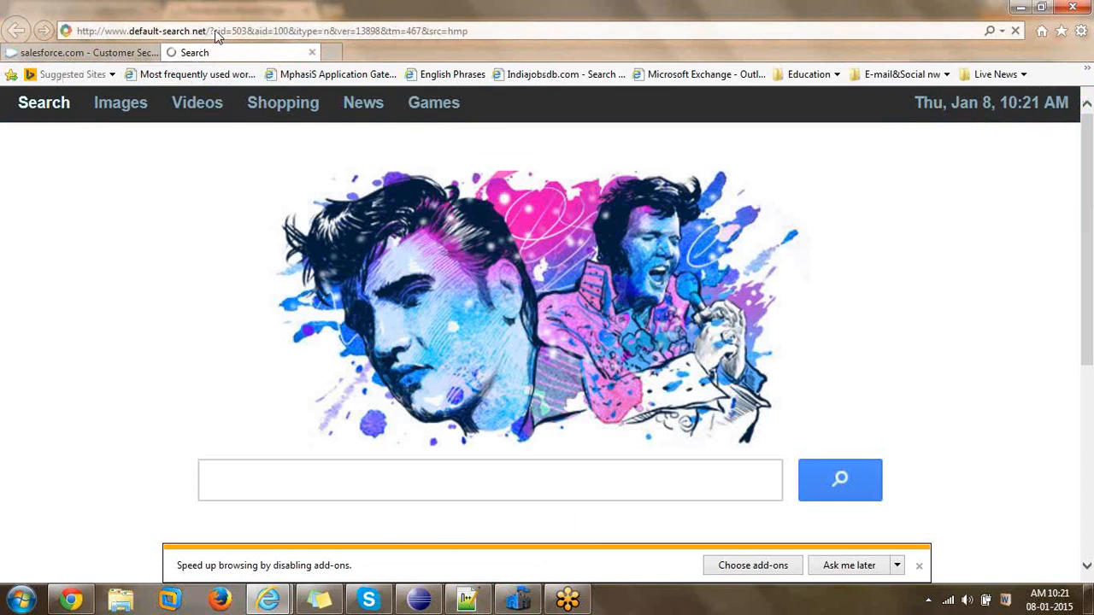
click(216, 32)
text(login)
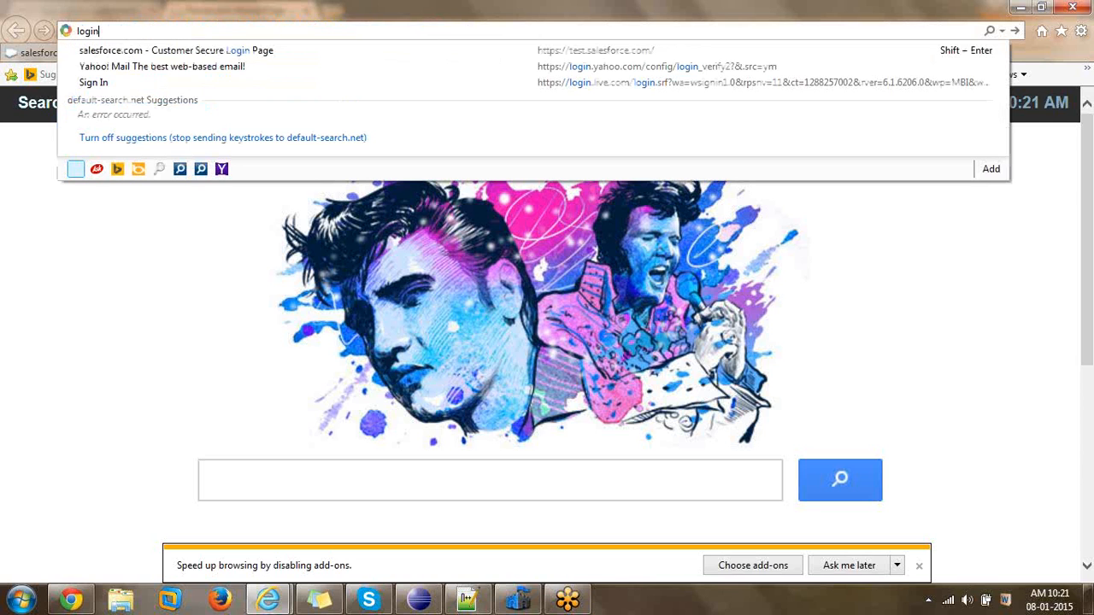
text(.salesforce.com)
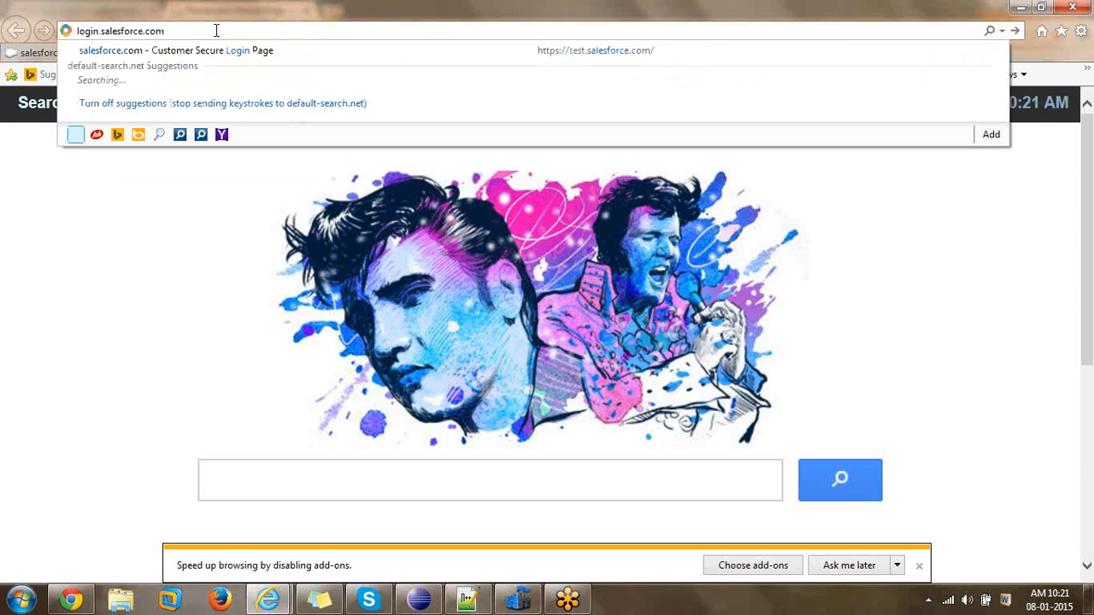
key(Return)
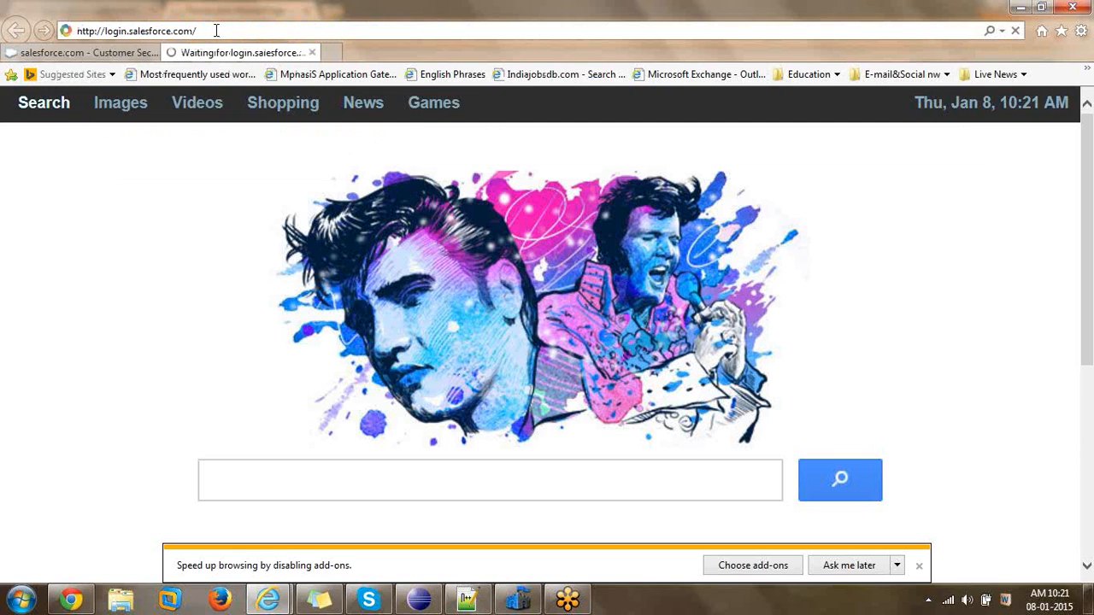
click(111, 57)
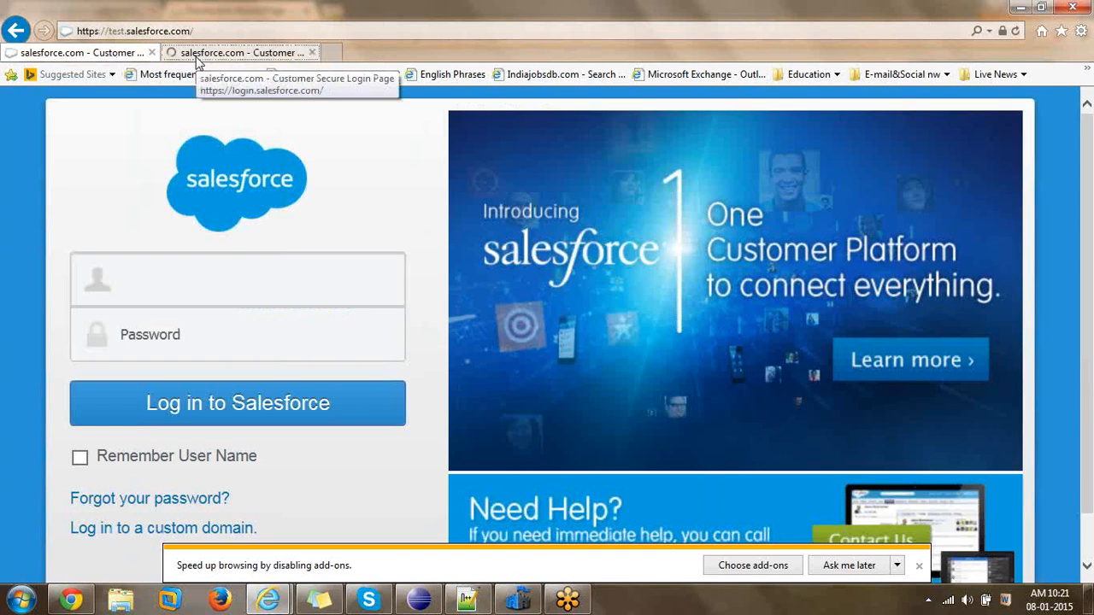
click(184, 53)
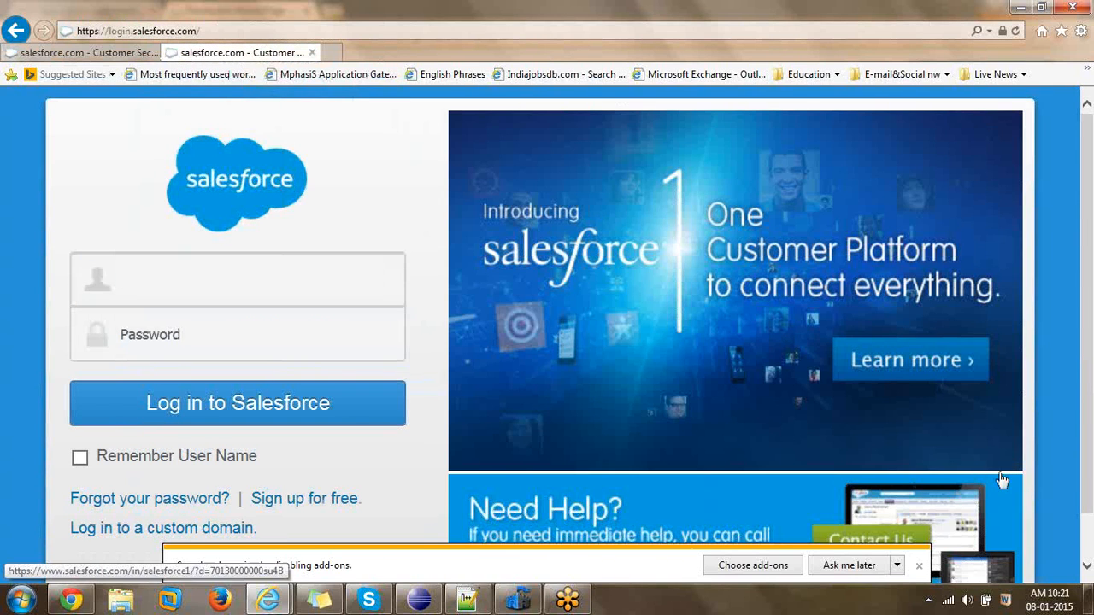
click(878, 565)
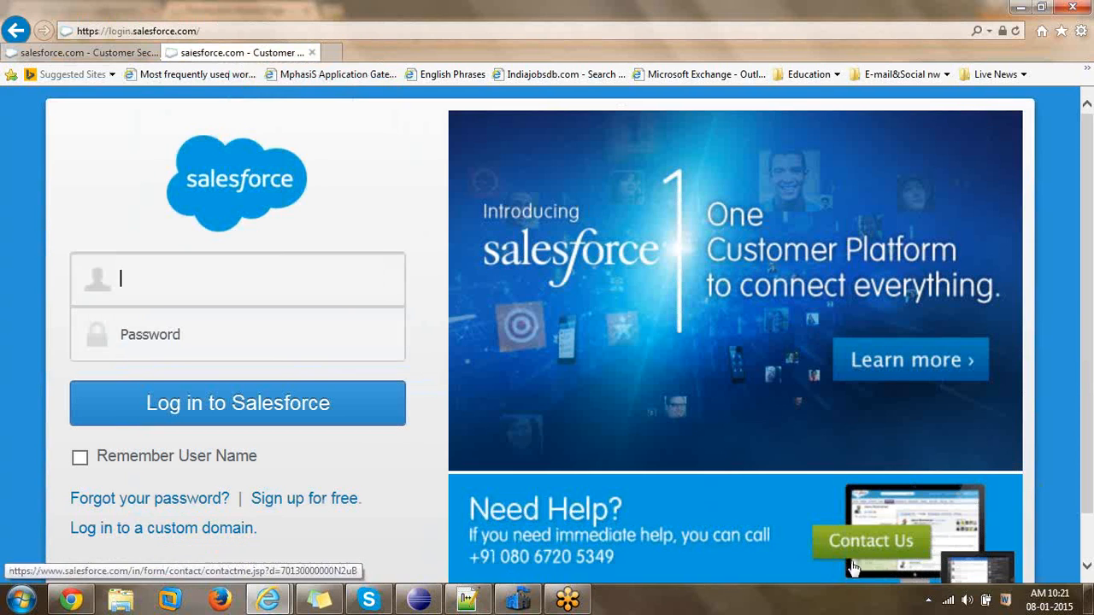
Switch to Chrome and view the meeting invitation e-mail in Gmail
click(72, 601)
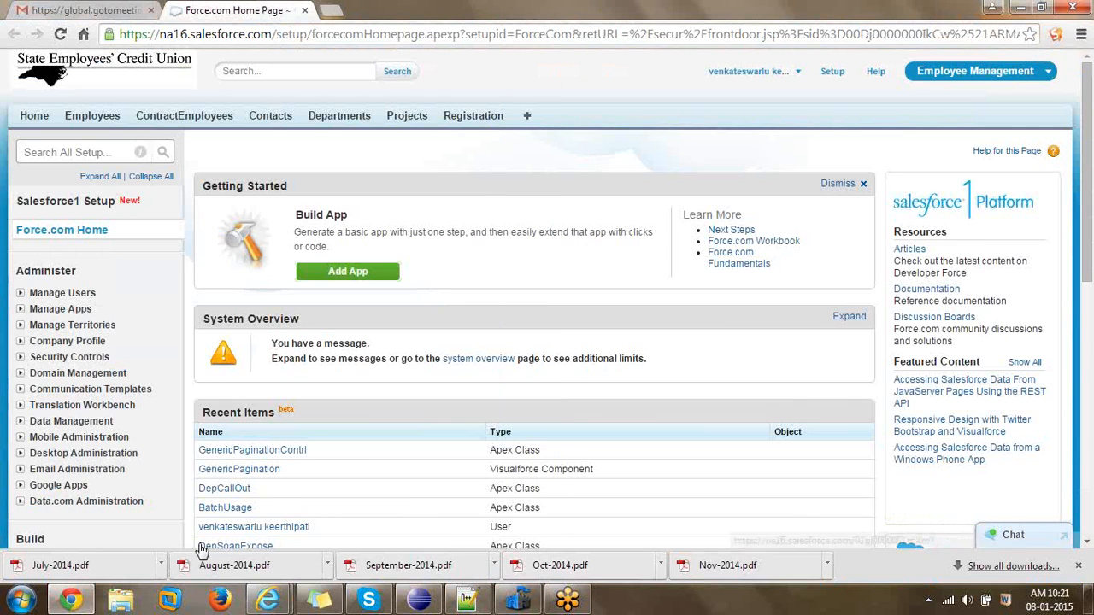
click(108, 16)
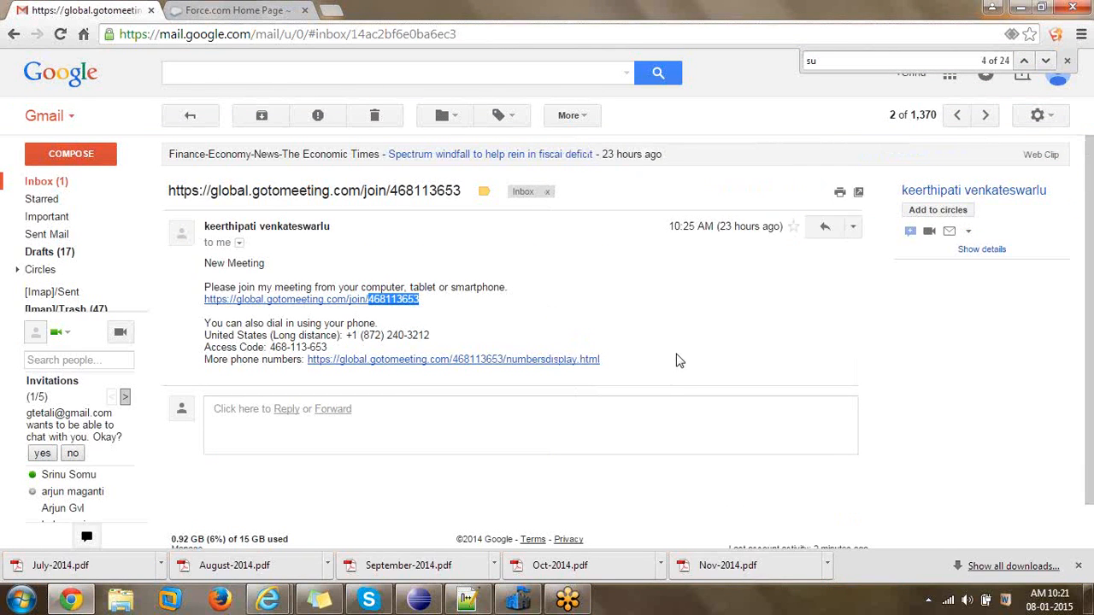
click(568, 601)
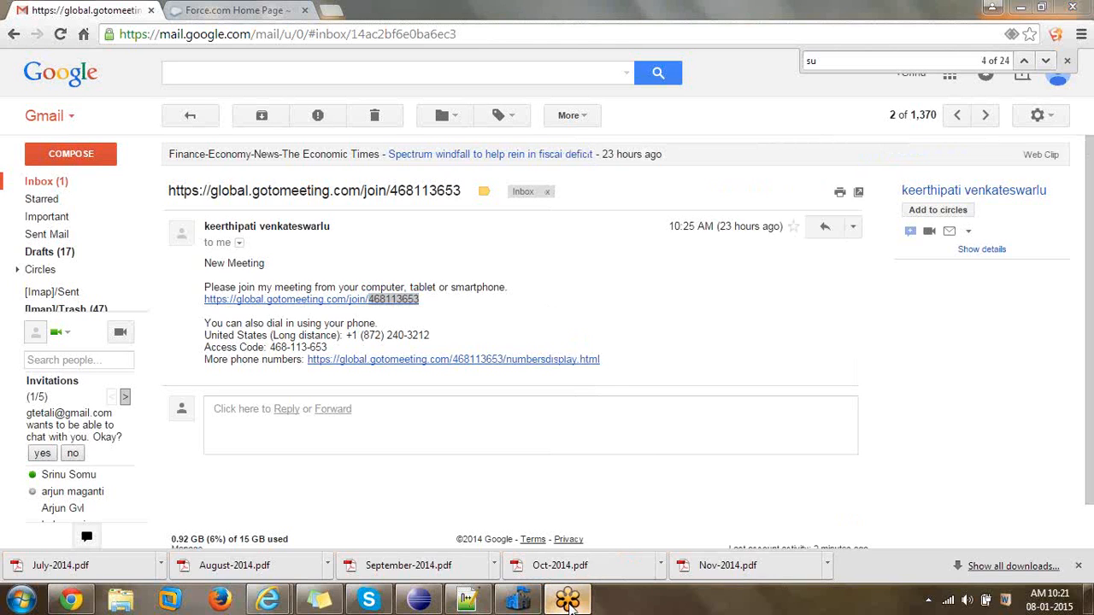
click(654, 464)
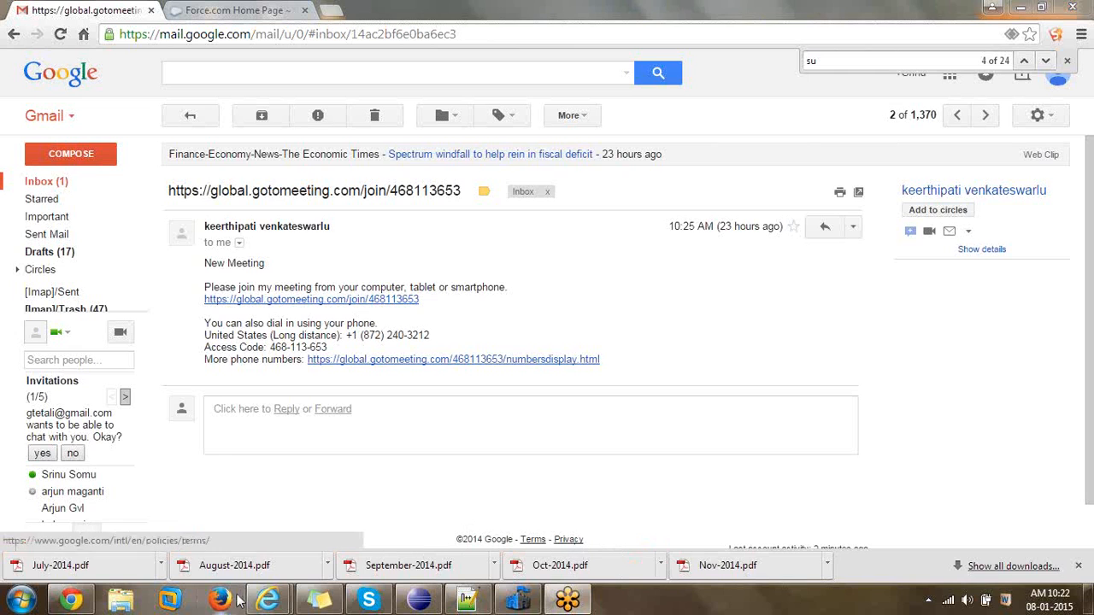
Switch to Eclipse and refresh the DepSoapExpose class from the Force.com server
mouse_move(468, 594)
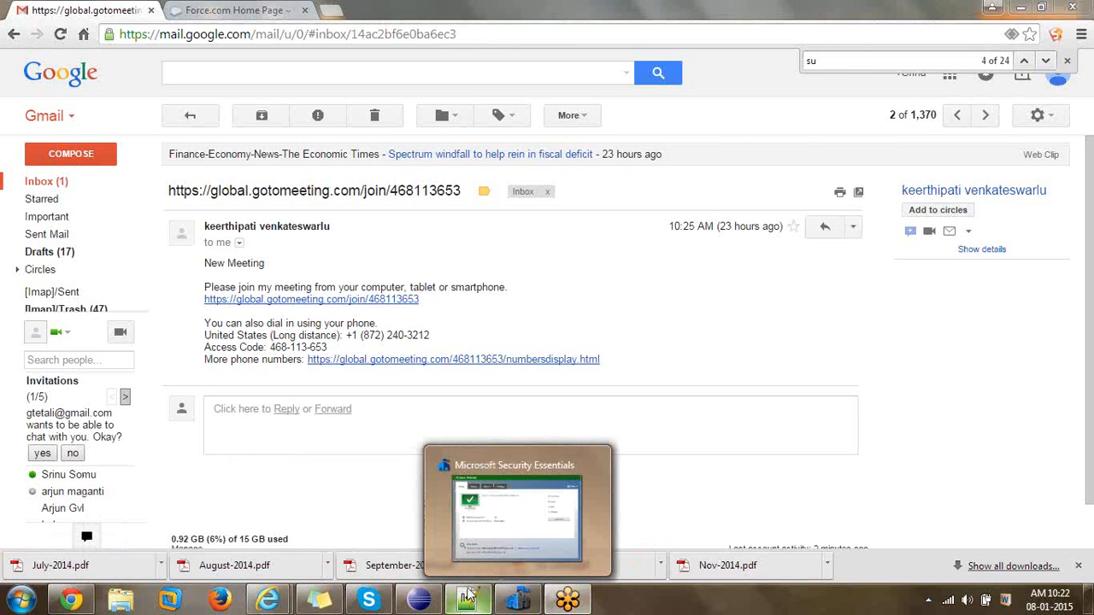
click(428, 602)
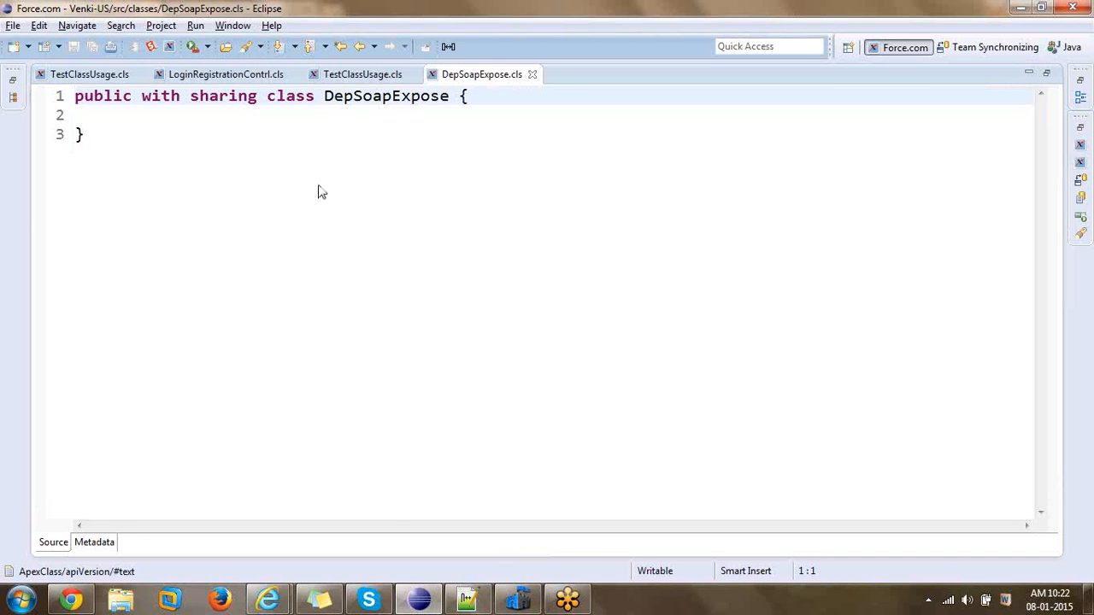
right_click(318, 191)
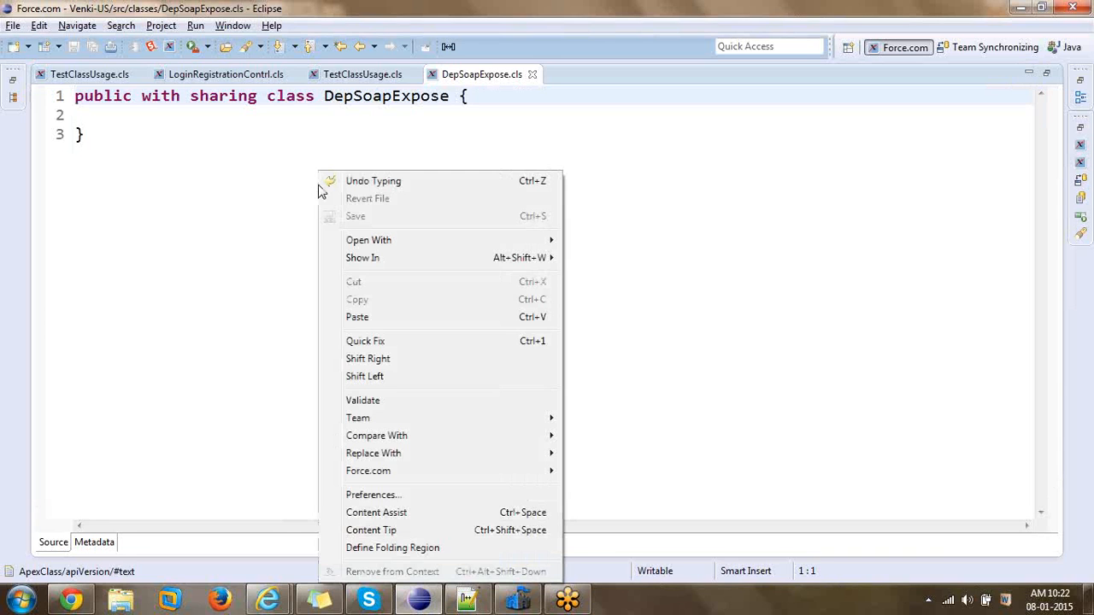
mouse_move(521, 478)
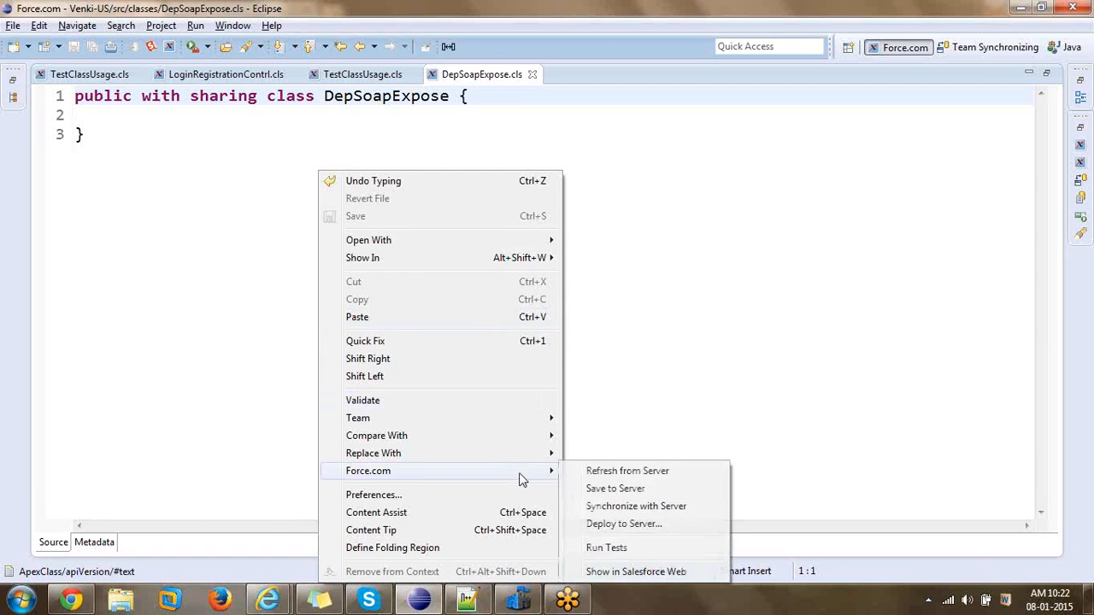
click(596, 470)
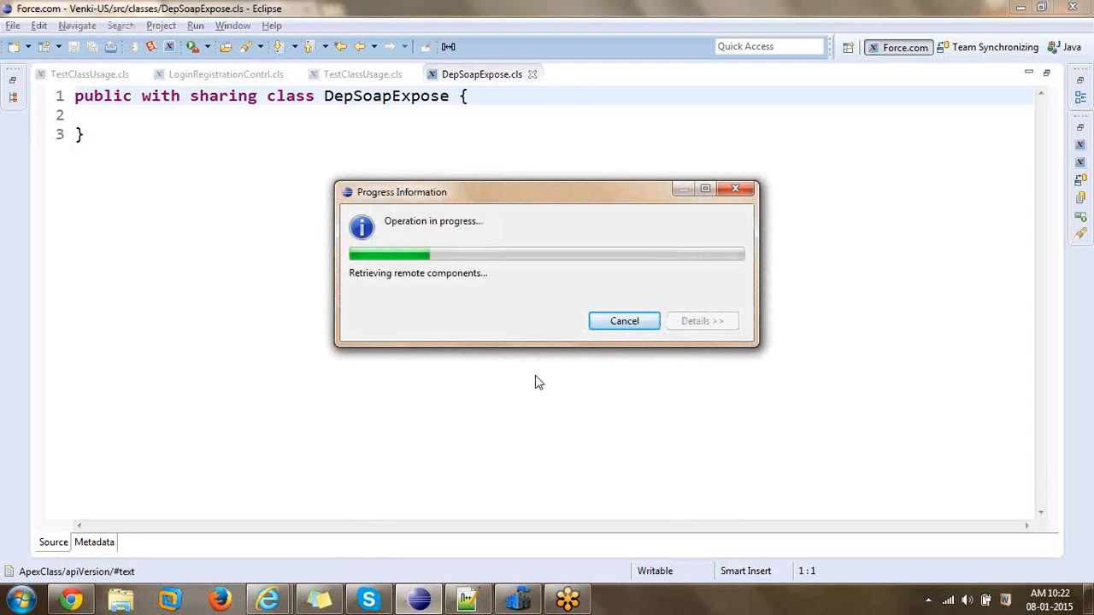
Return to Gmail in Chrome, open the DEV sandbox message from the inbox and copy the username in it
click(86, 592)
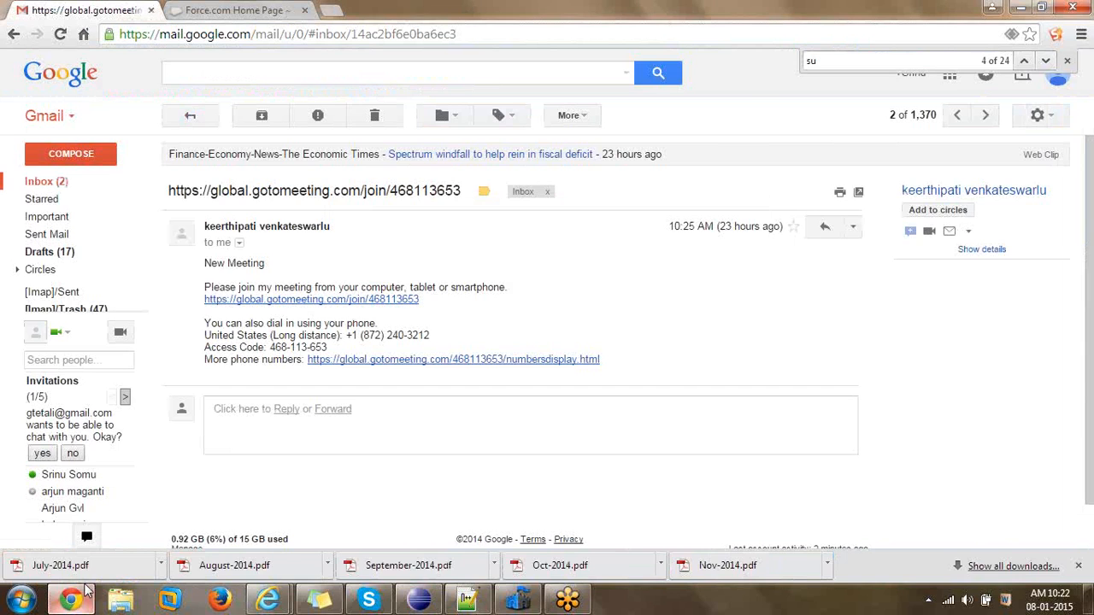
click(53, 179)
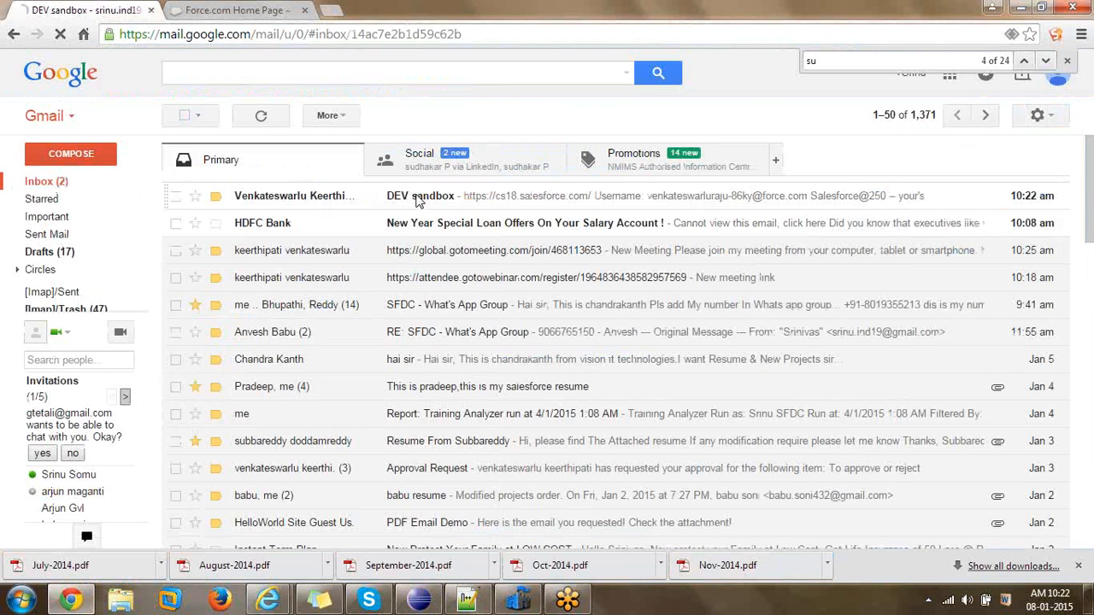
click(433, 192)
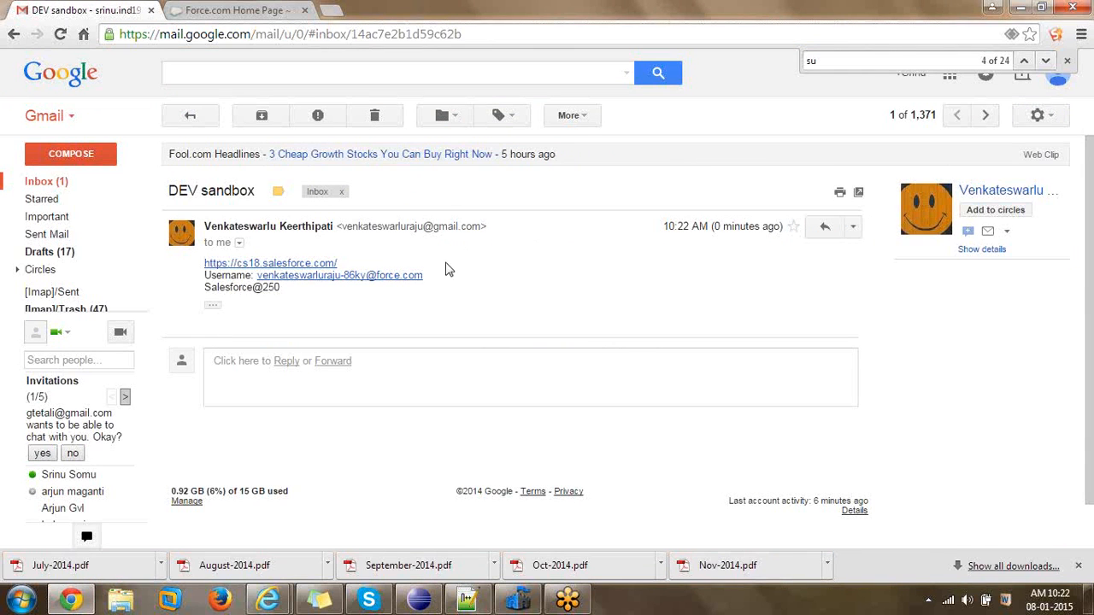
drag(432, 276, 258, 282)
key(ctrl+c)
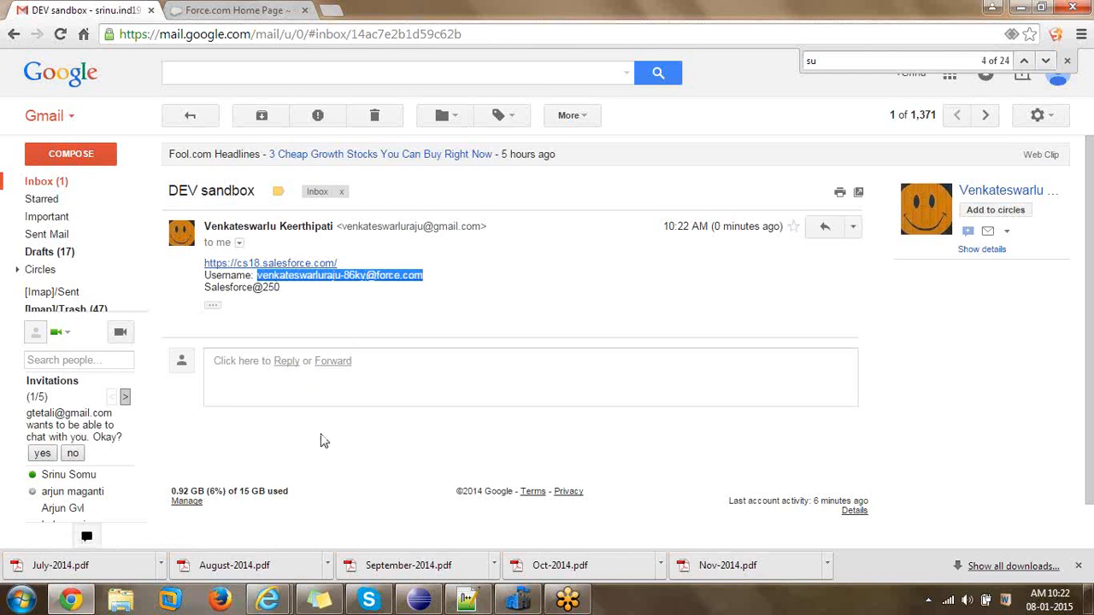
Switch to Internet Explorer and enter the copied username on the login.salesforce.com page, leaving the password field active
click(419, 601)
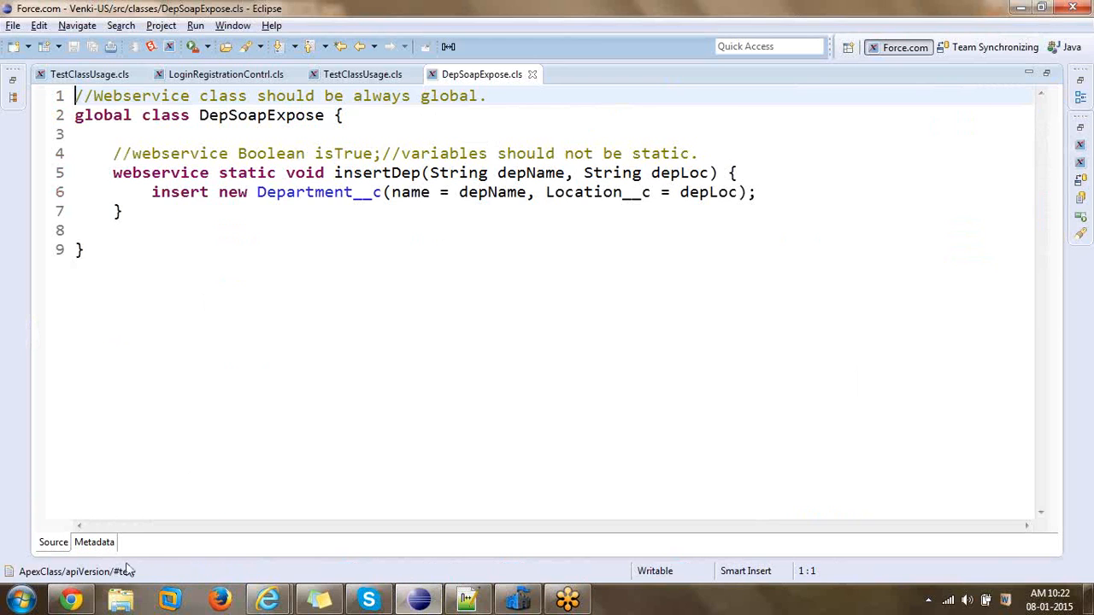
mouse_move(267, 601)
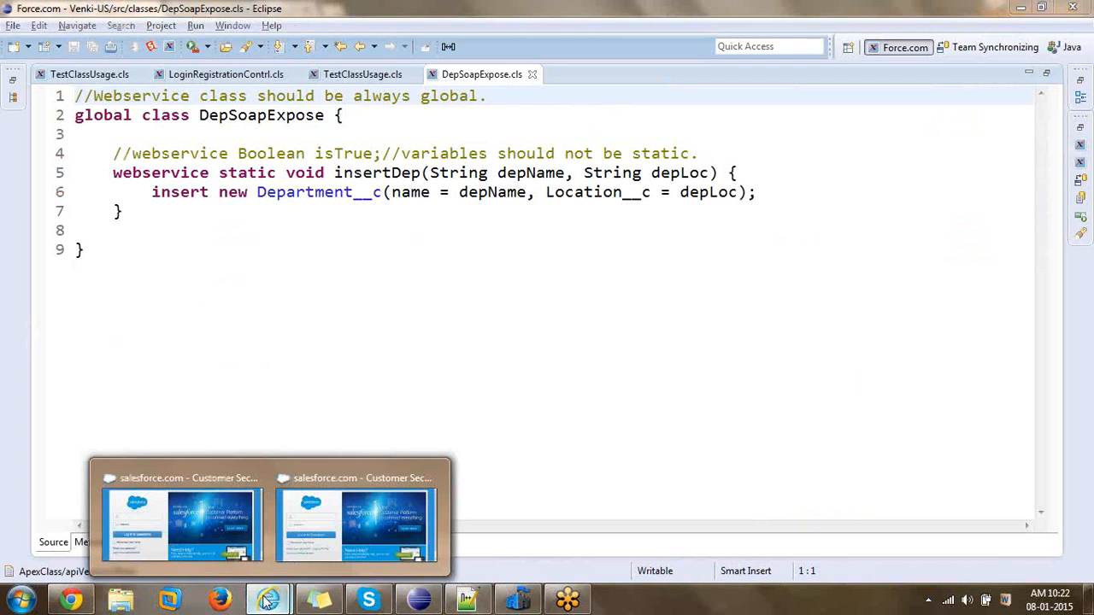
click(287, 508)
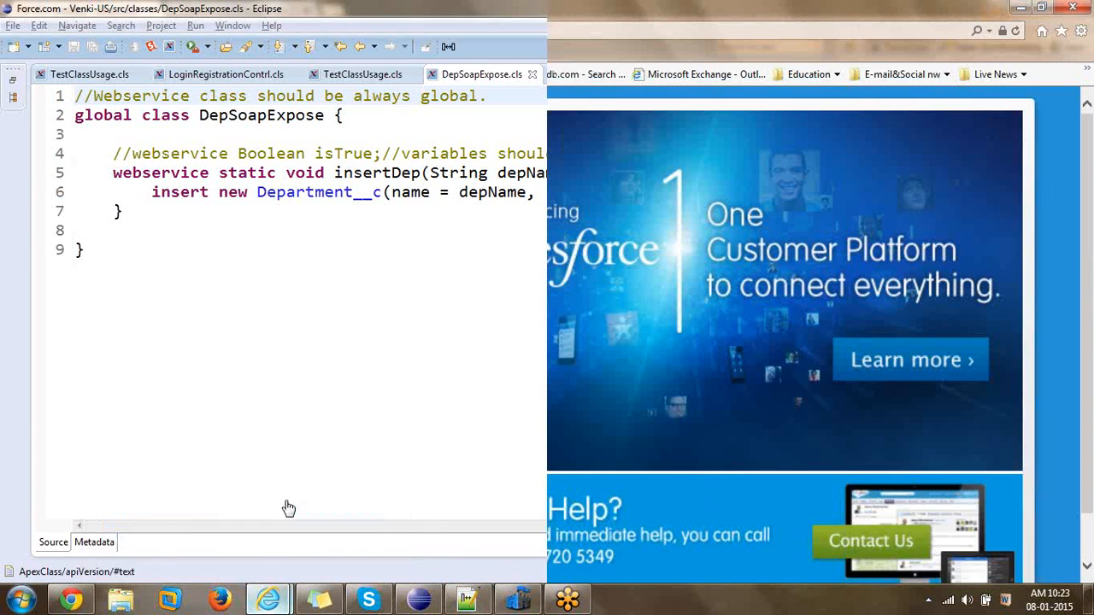
click(181, 54)
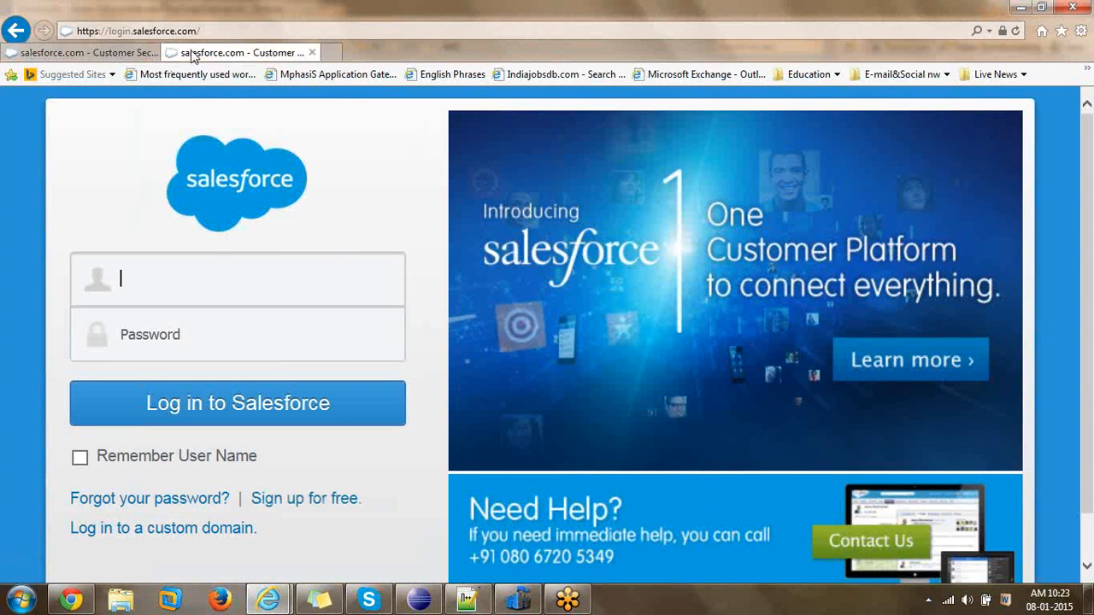
click(210, 277)
key(ctrl+v)
click(282, 340)
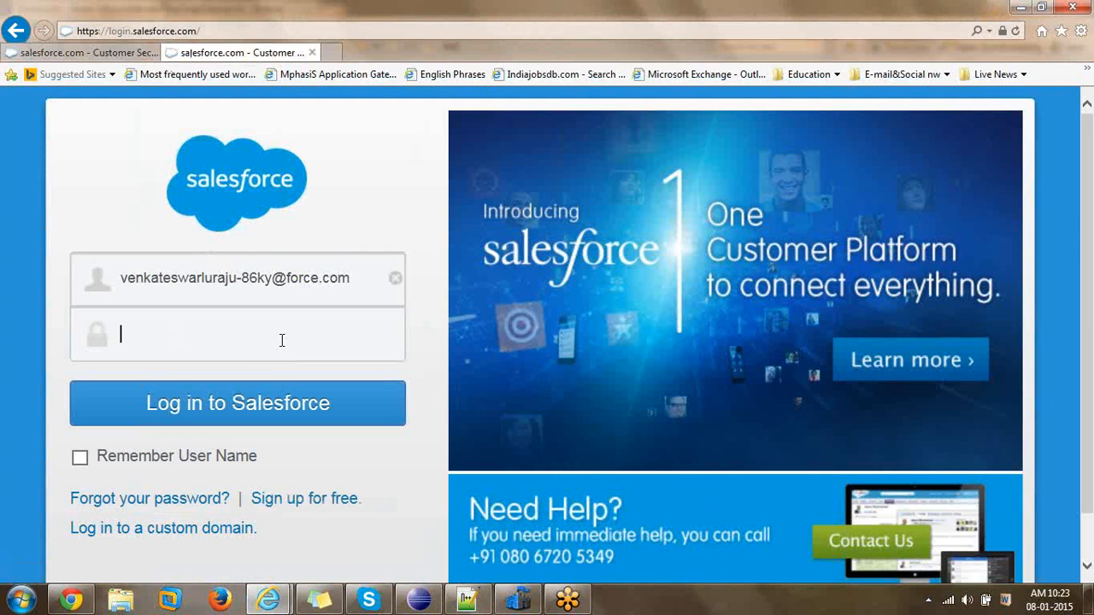
Return to Gmail in Chrome and copy the password from the DEV sandbox message
key(alt+Tab)
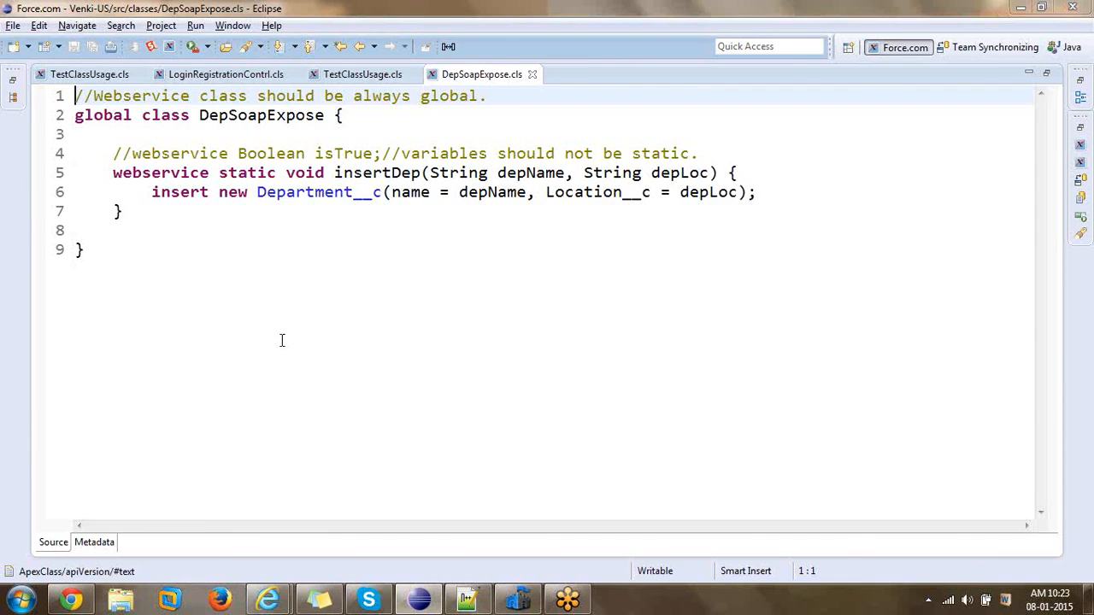
key(alt+Tab)
click(70, 607)
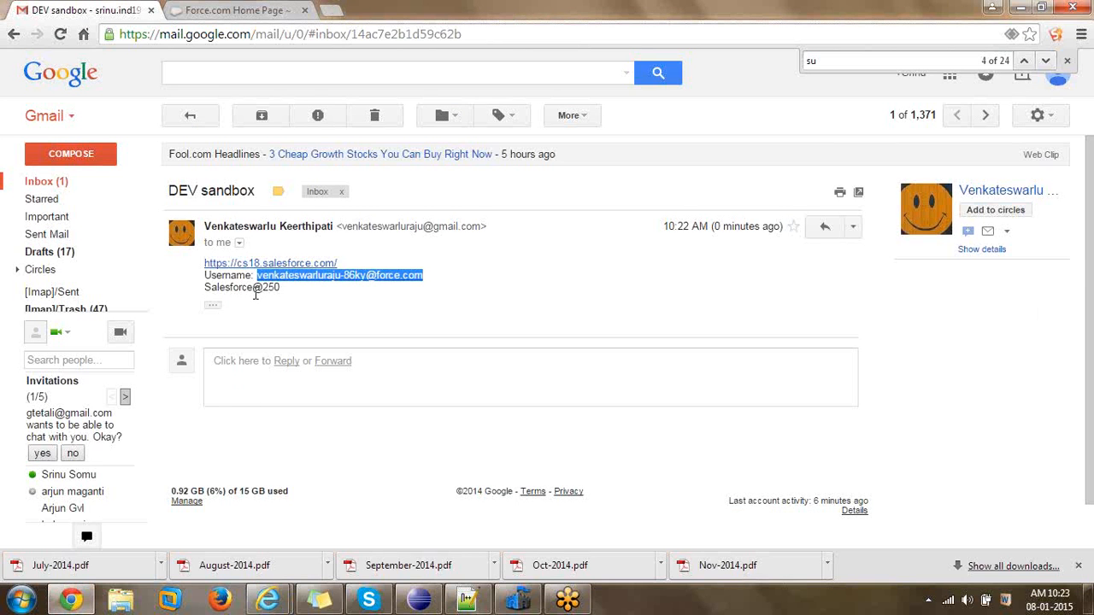
double_click(254, 285)
click(281, 290)
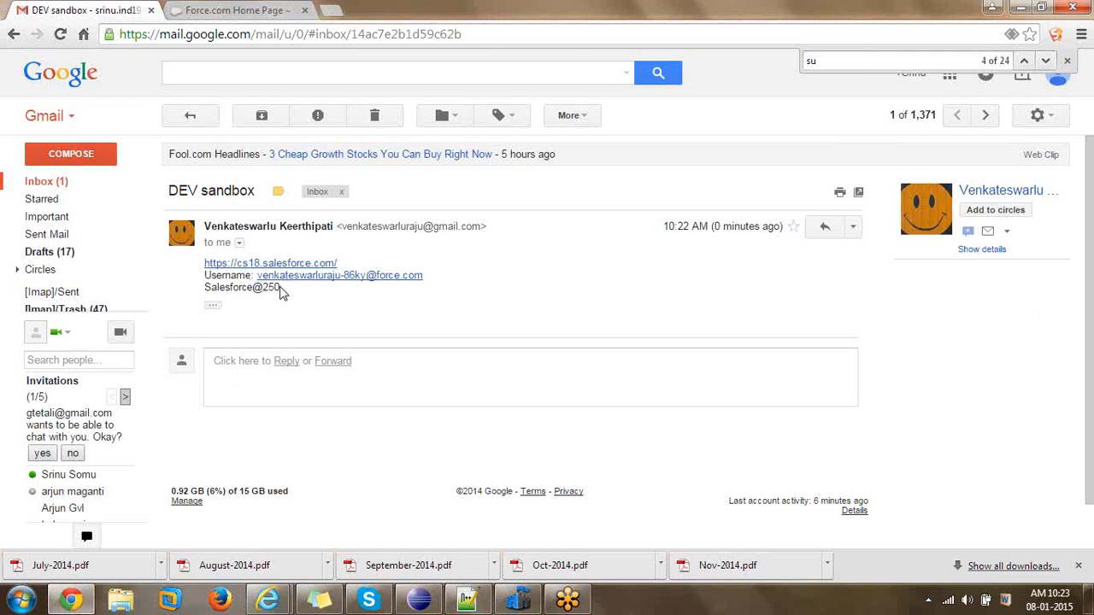
drag(281, 290, 206, 292)
key(ctrl+c)
Back in Internet Explorer, paste the account password on the login.salesforce.com page and log in
key(alt+Tab)
click(321, 330)
key(ctrl+v)
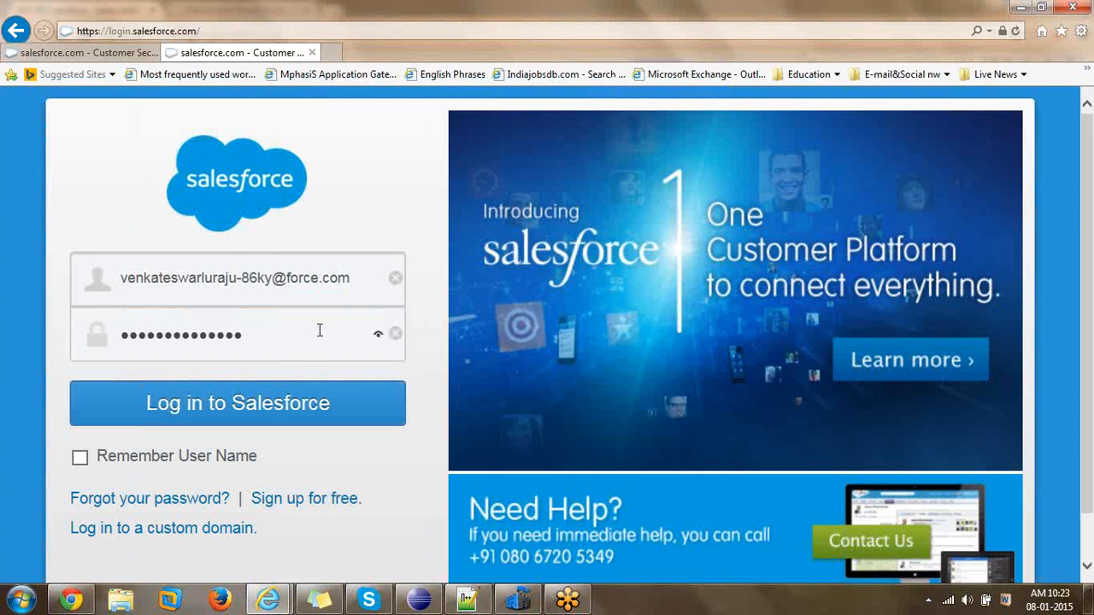
click(282, 403)
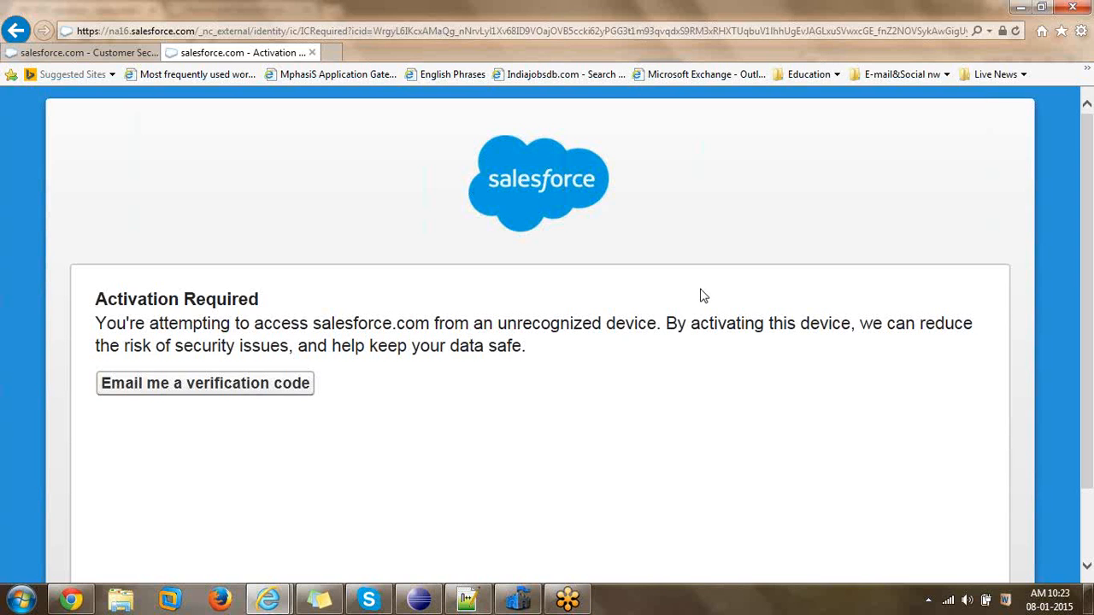
Request an e-mailed verification code for the unrecognized device, enter the code and complete the login
click(137, 52)
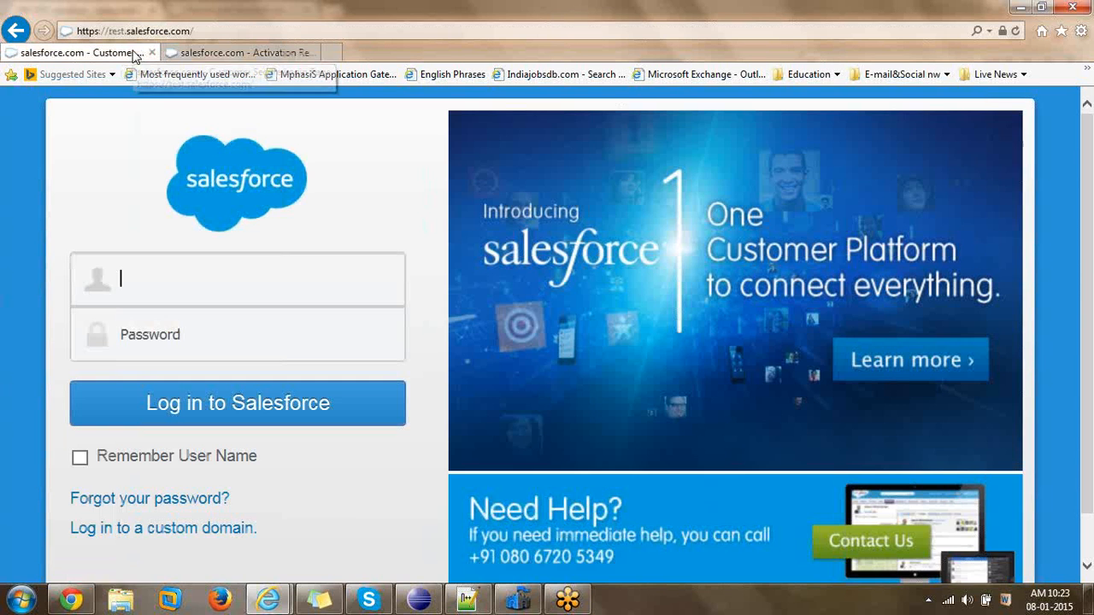
click(245, 53)
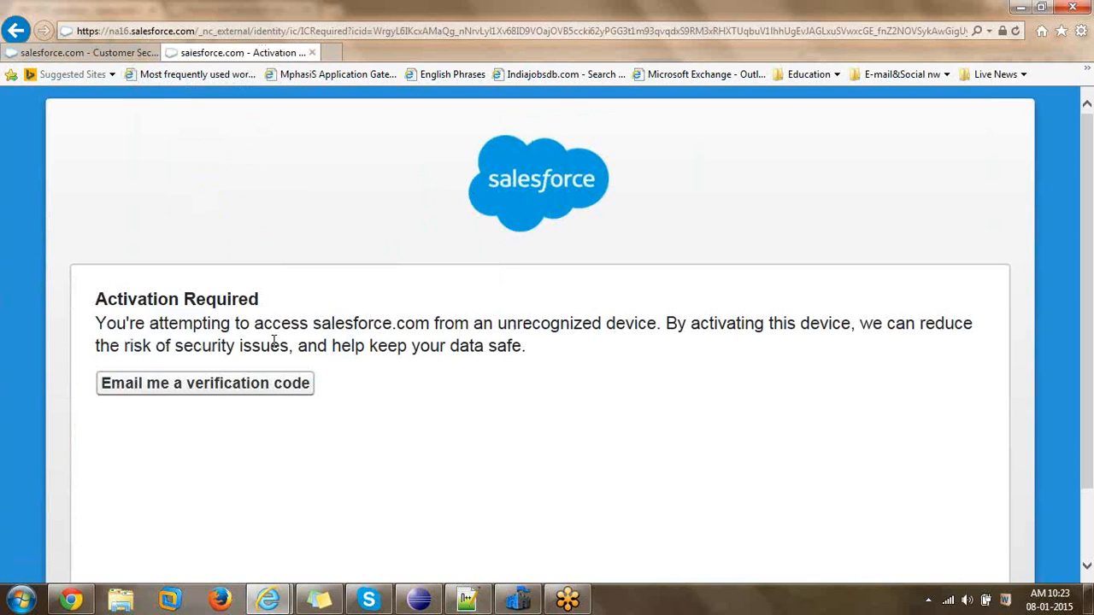
click(267, 387)
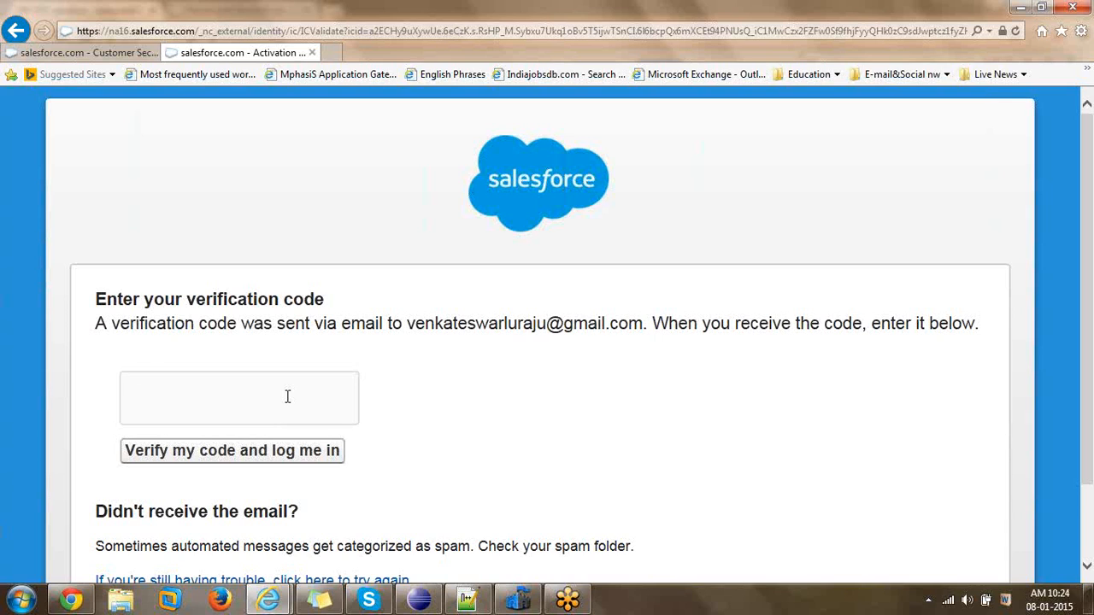
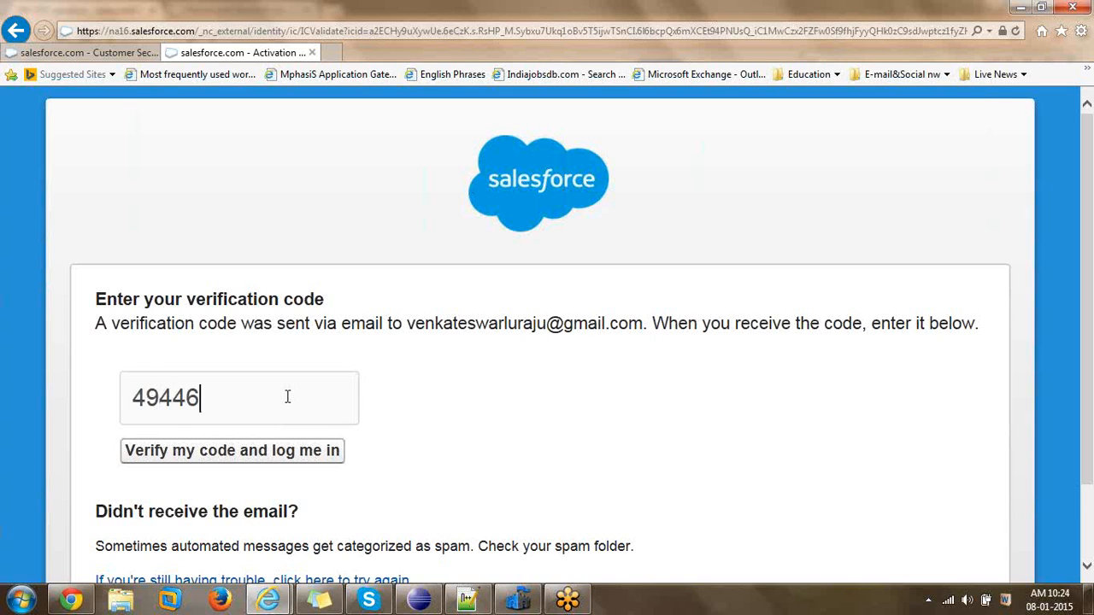
click(259, 453)
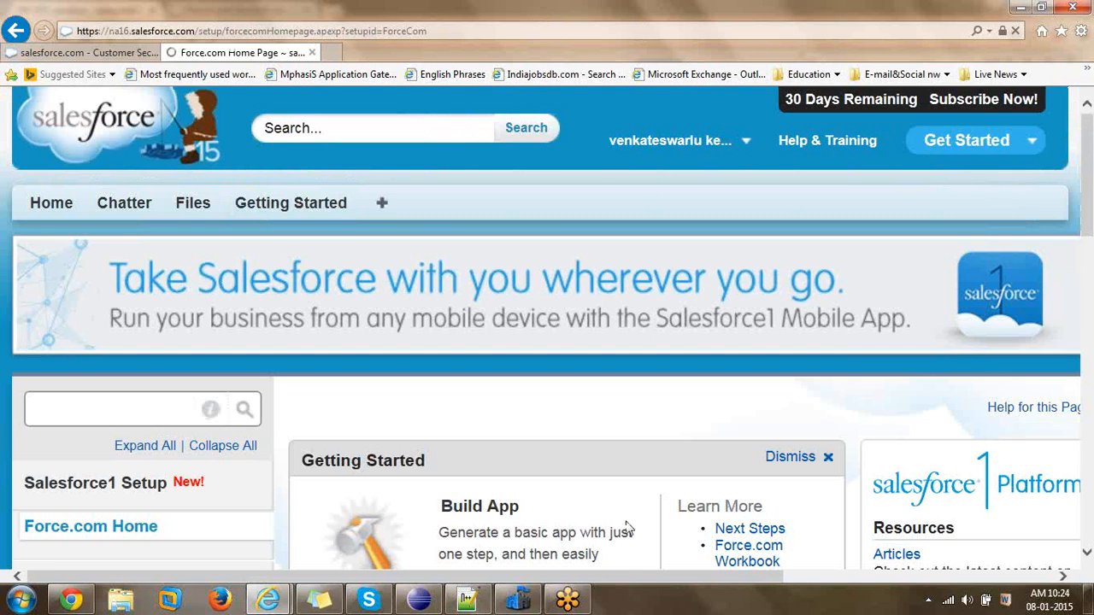
Close the Salesforce1 Mobile App banner on the Force.com home page
drag(701, 579, 1015, 596)
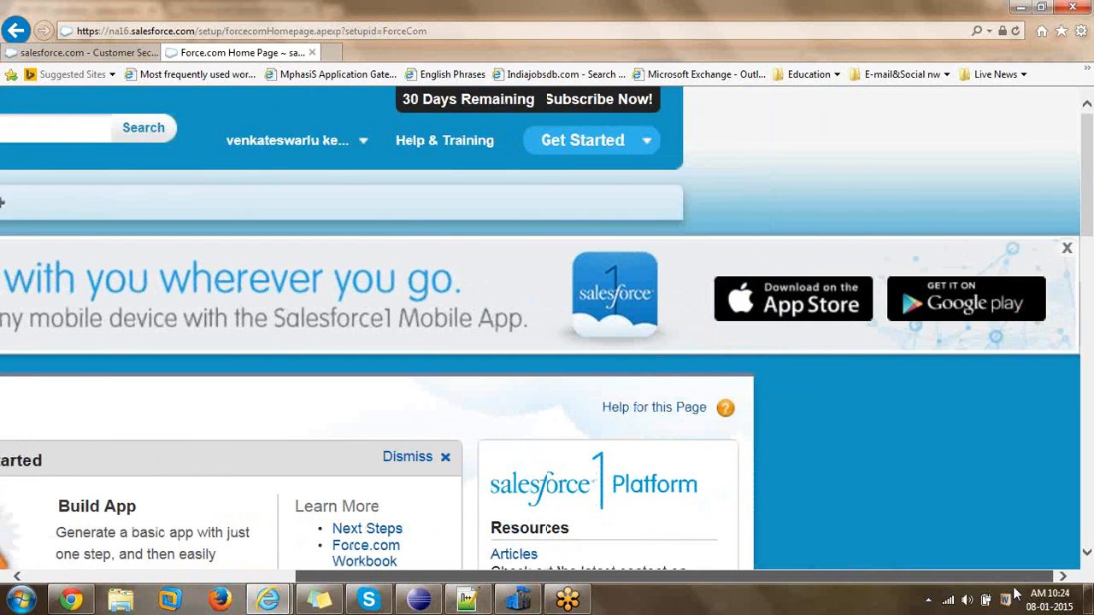
click(1066, 248)
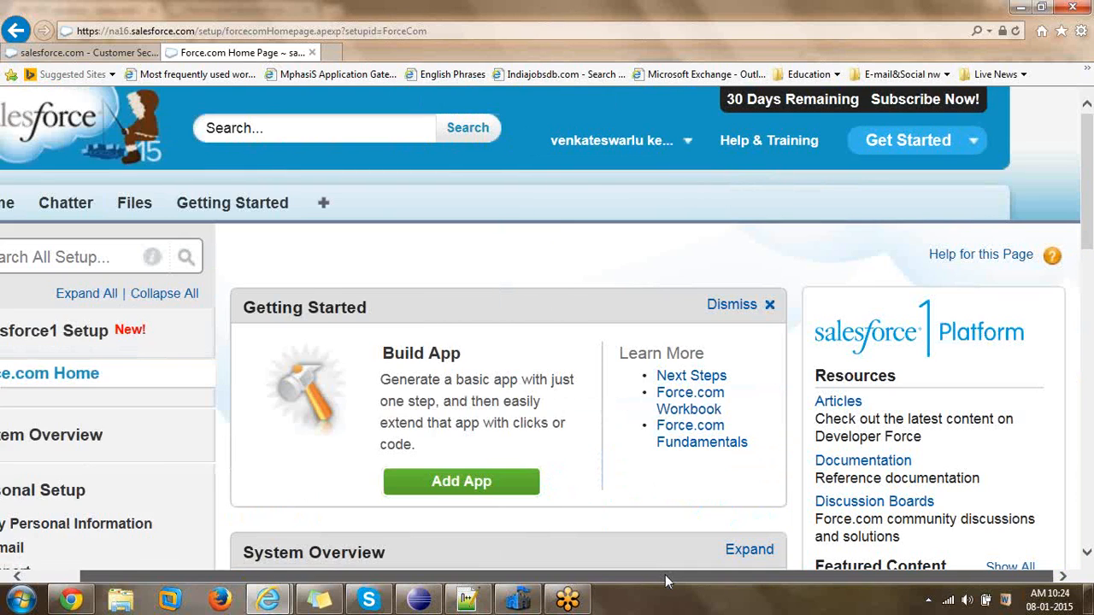
drag(667, 581, 609, 578)
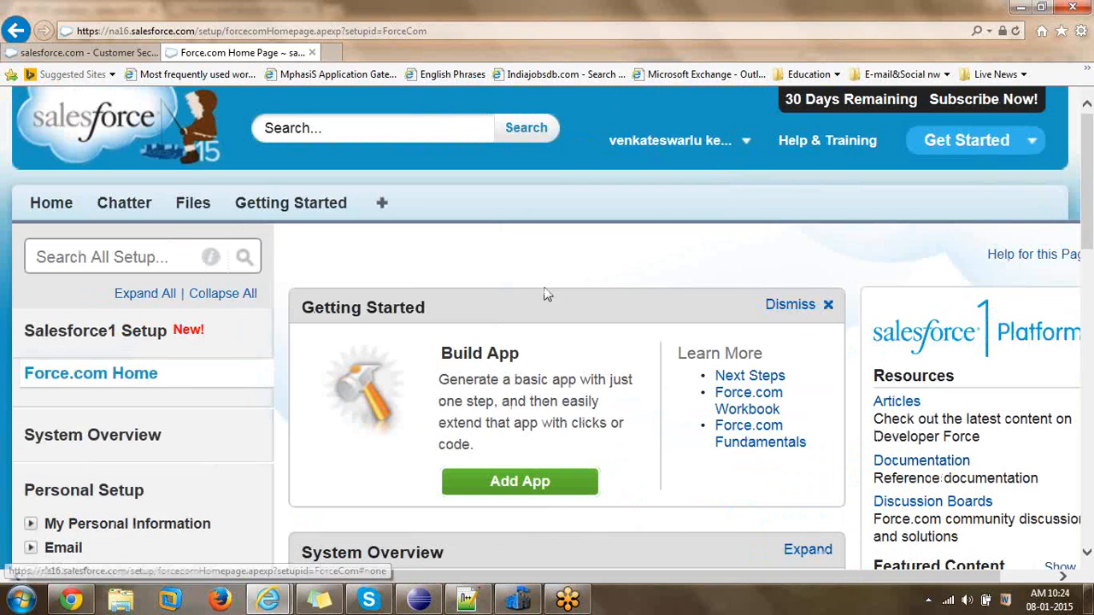
Bring up the test.salesforce.com login page and paste the account password into its password field
click(114, 53)
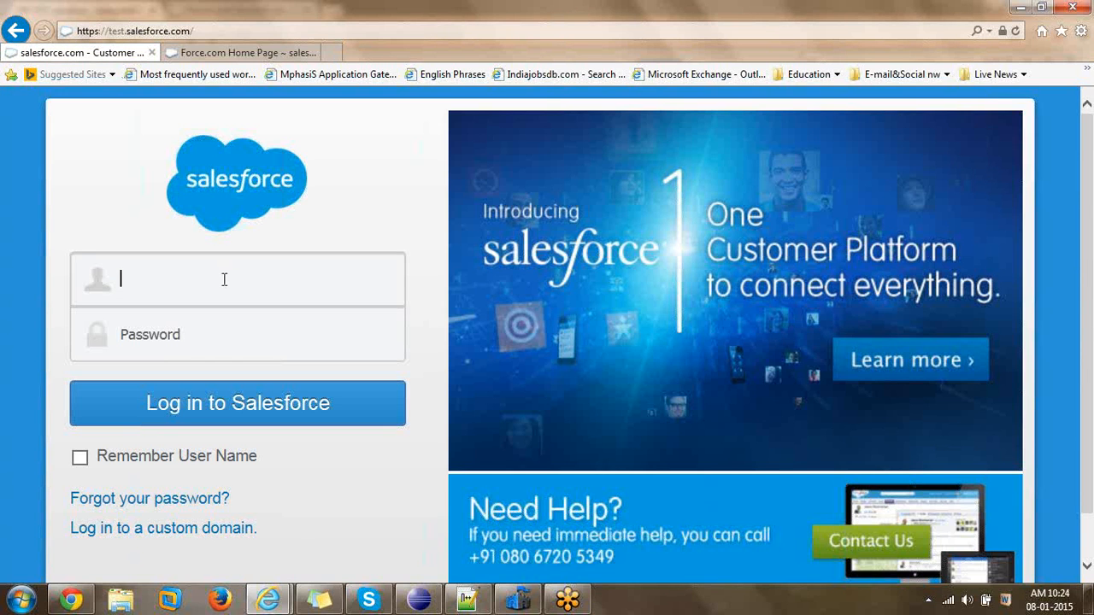
click(225, 321)
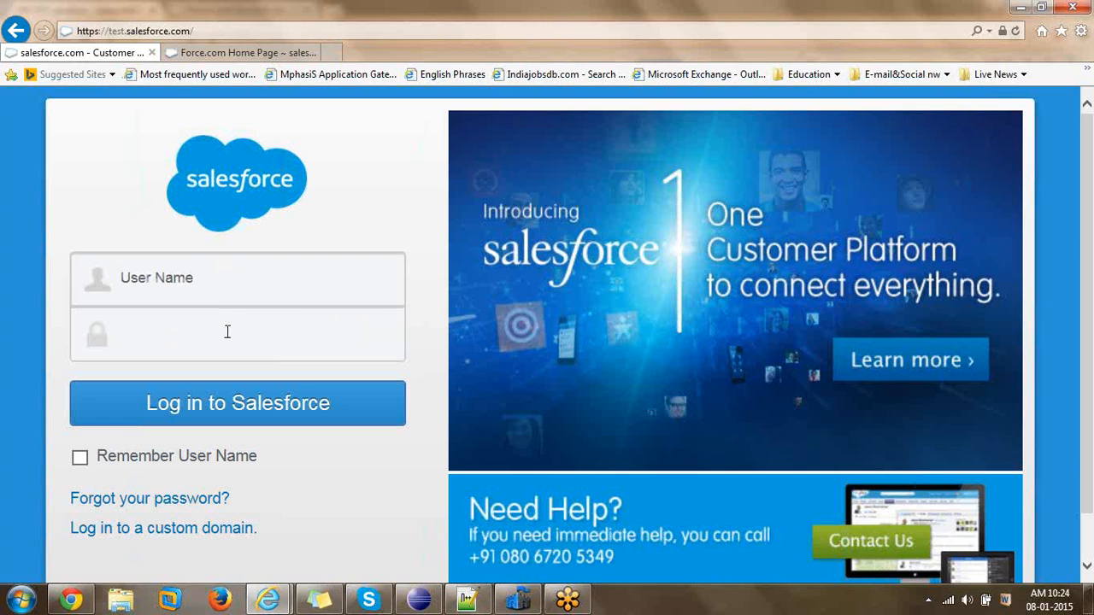
key(ctrl+v)
Copy the username from the DEV sandbox message in Chrome and paste it on the test.salesforce.com login page
click(246, 279)
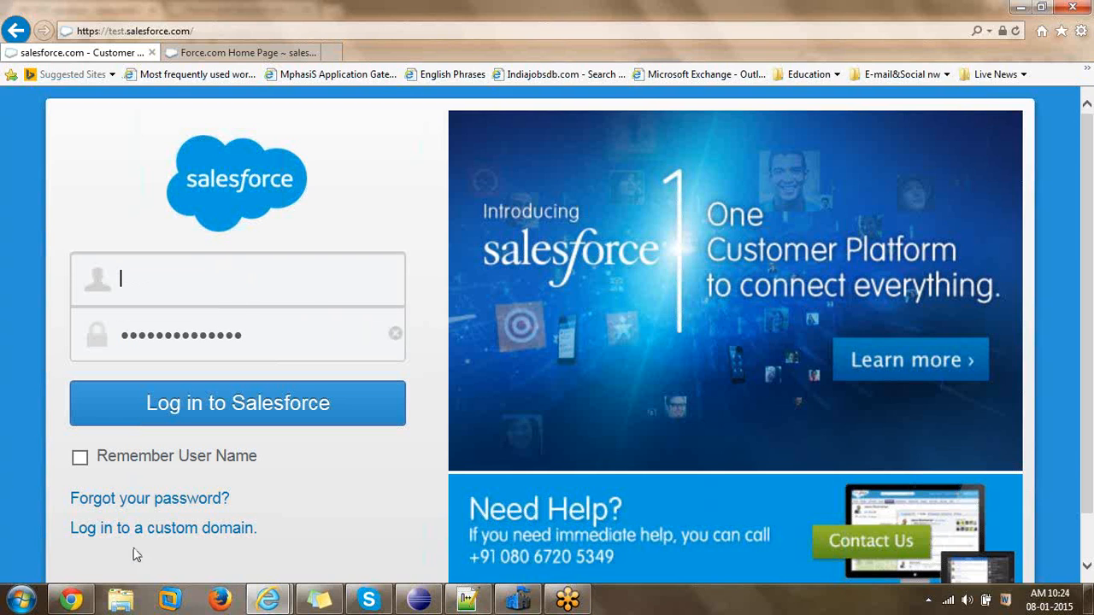
click(83, 596)
drag(427, 277, 261, 289)
key(ctrl+c)
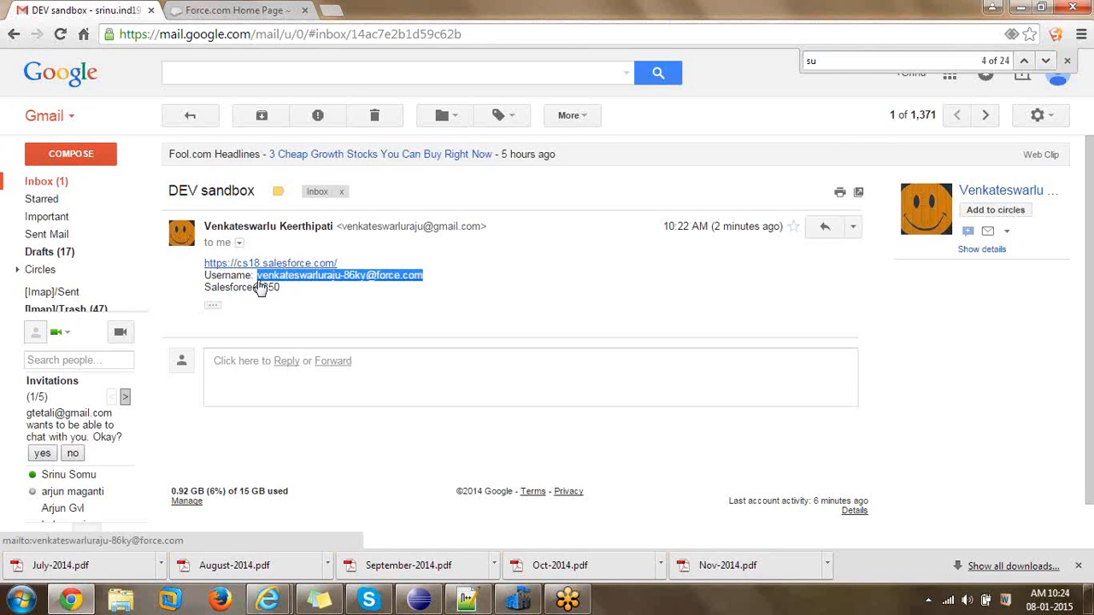
key(alt+Tab)
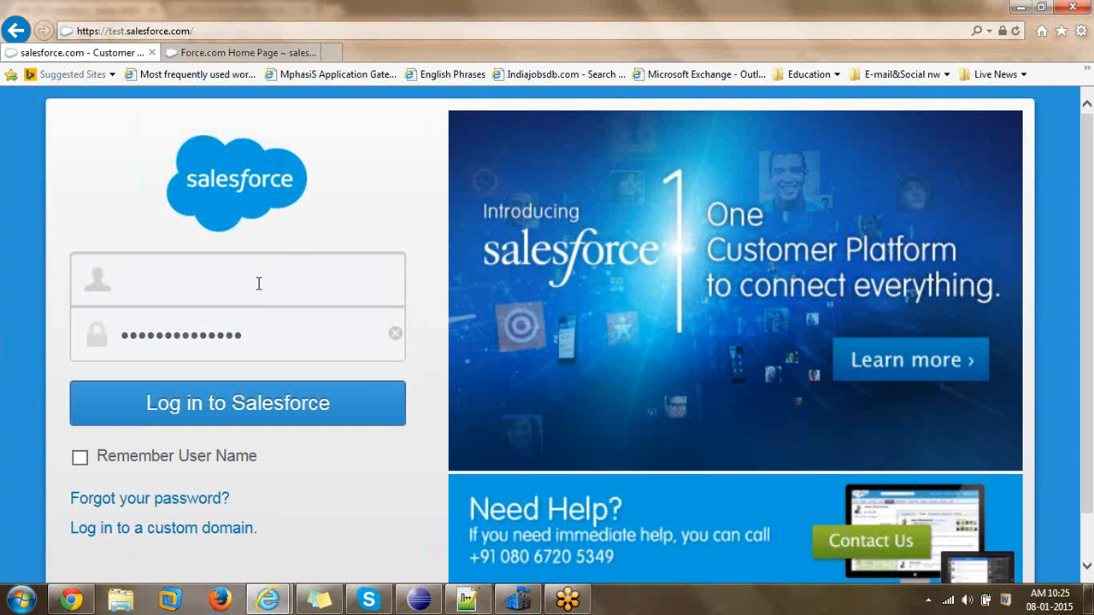
key(ctrl+v)
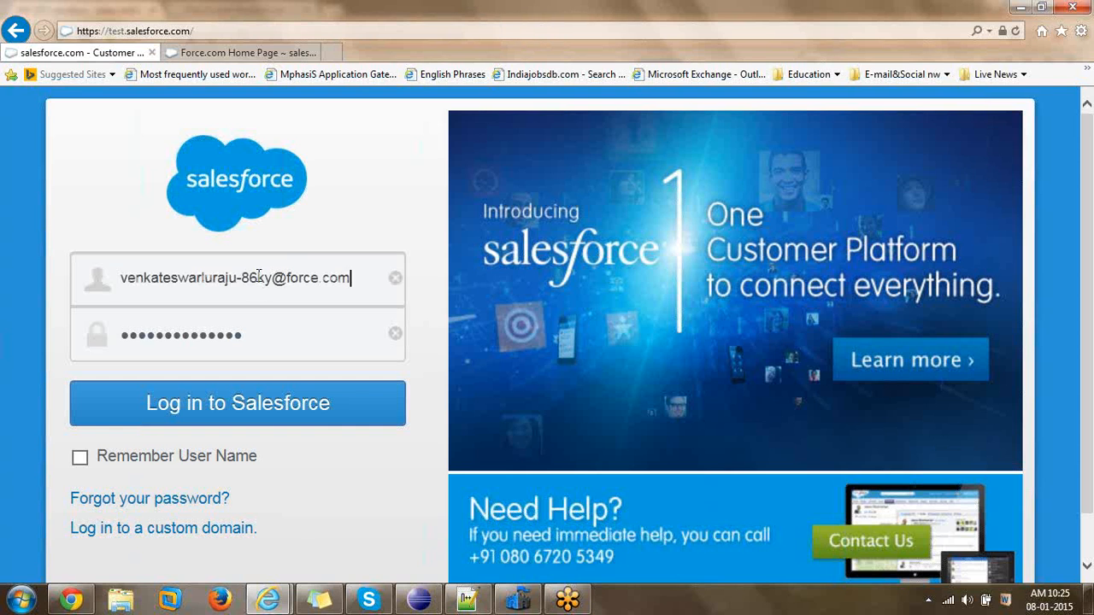
In the logged-in production org, search Setup for "sand", open Sandboxes and select the DevSandbox name in the list
click(240, 58)
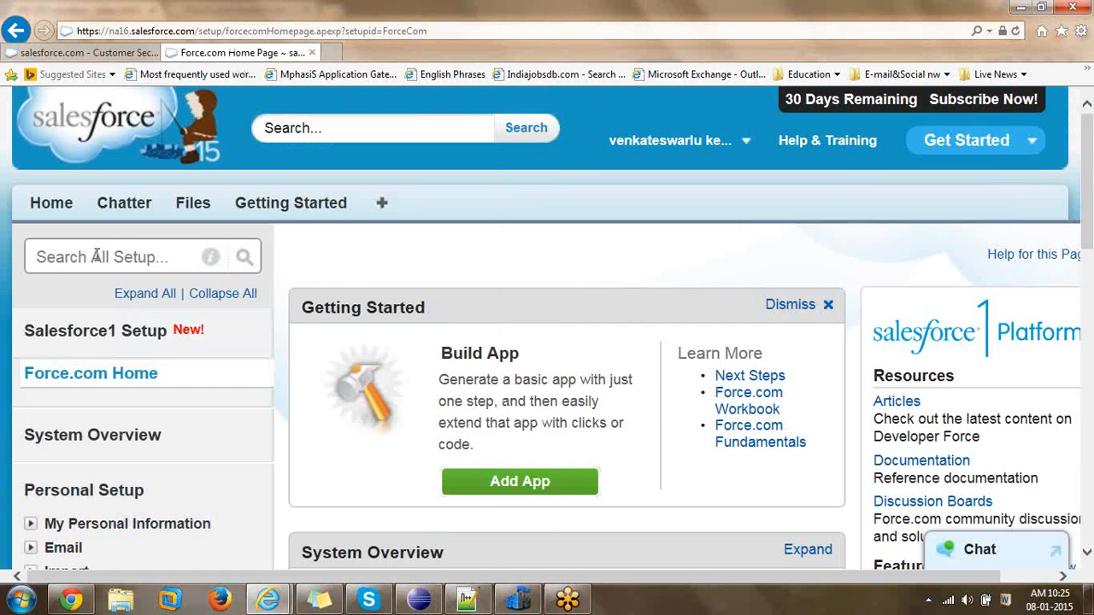
click(149, 268)
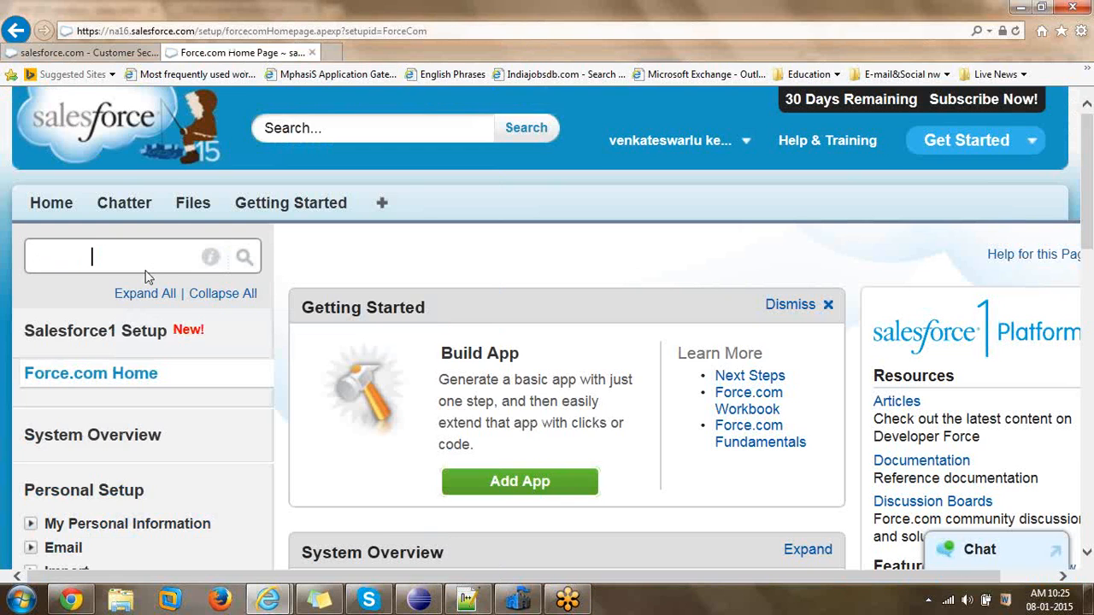
text(sand)
click(113, 417)
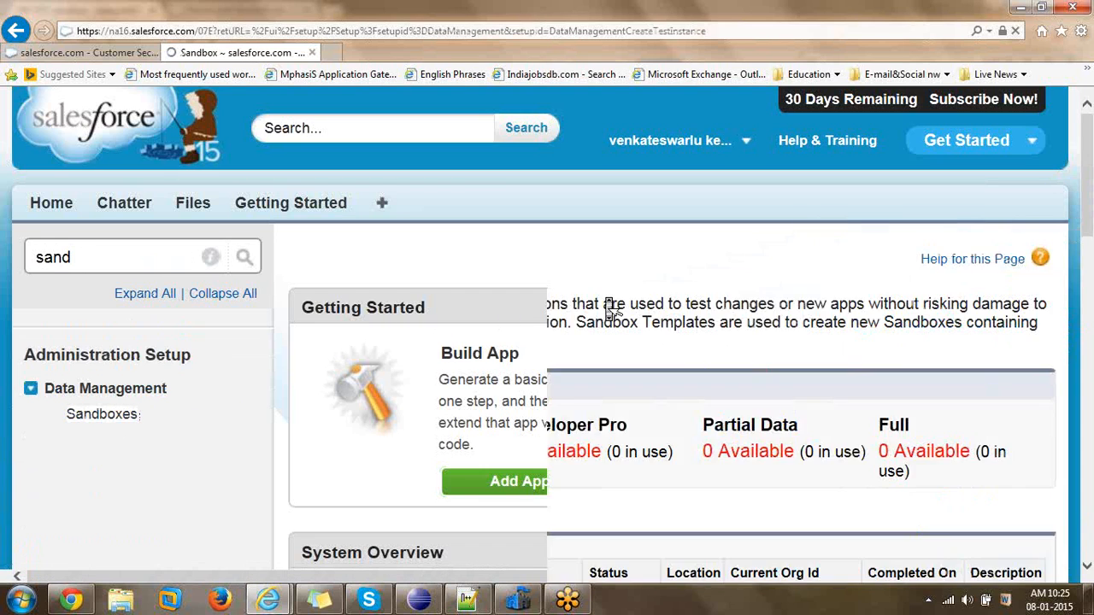
scroll(614, 310, down, 2)
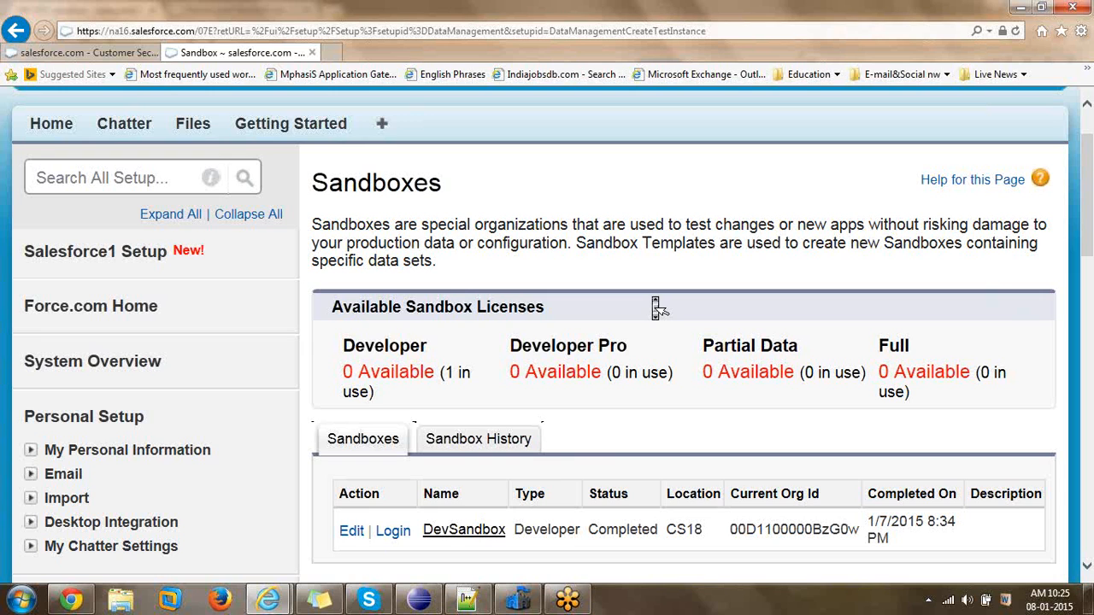
scroll(653, 298, down, 1)
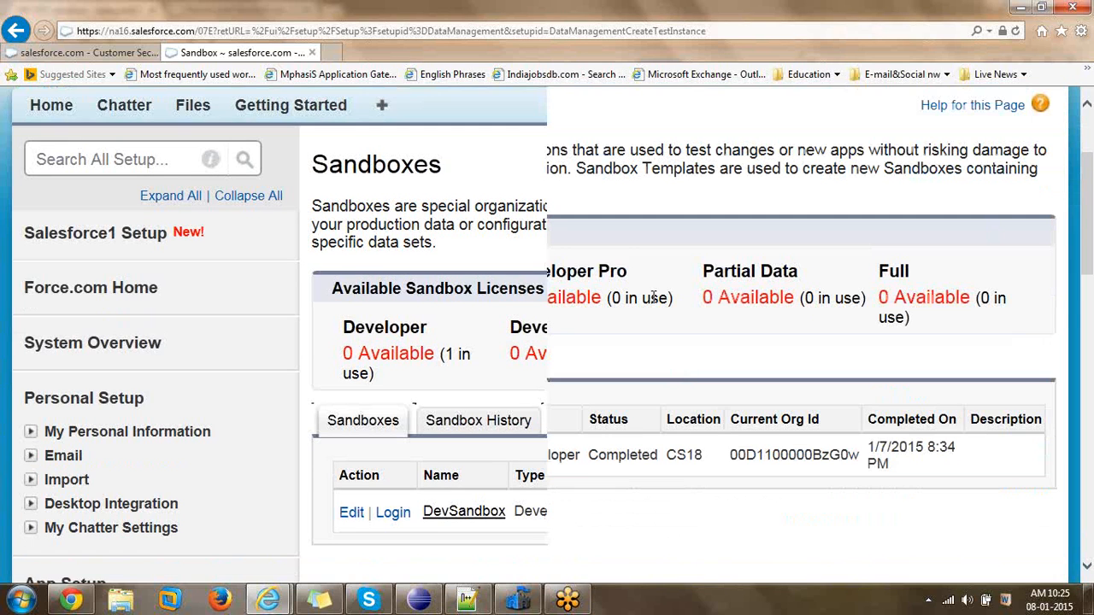
drag(509, 461, 432, 470)
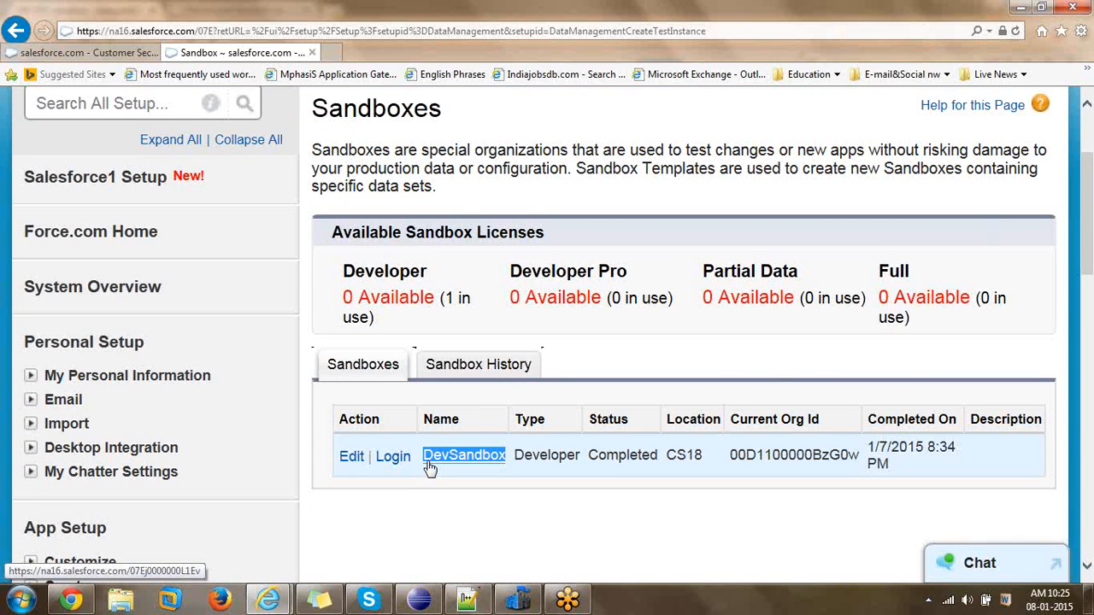
Append ".DevSandbox" to the username on the test.salesforce.com page and try to log in to the sandbox
click(128, 53)
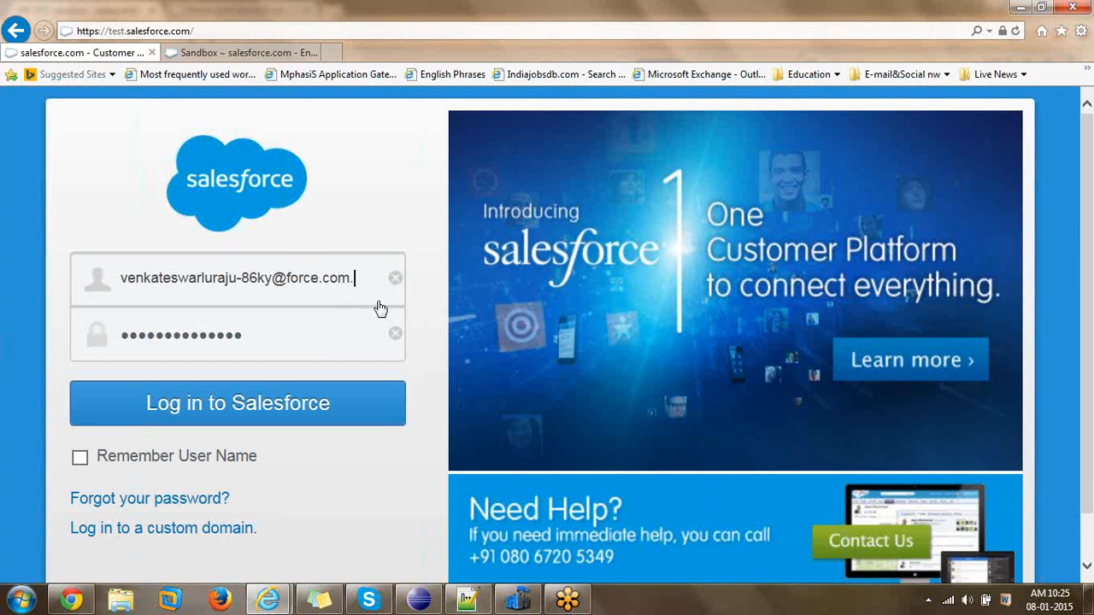
text(DevSandbox)
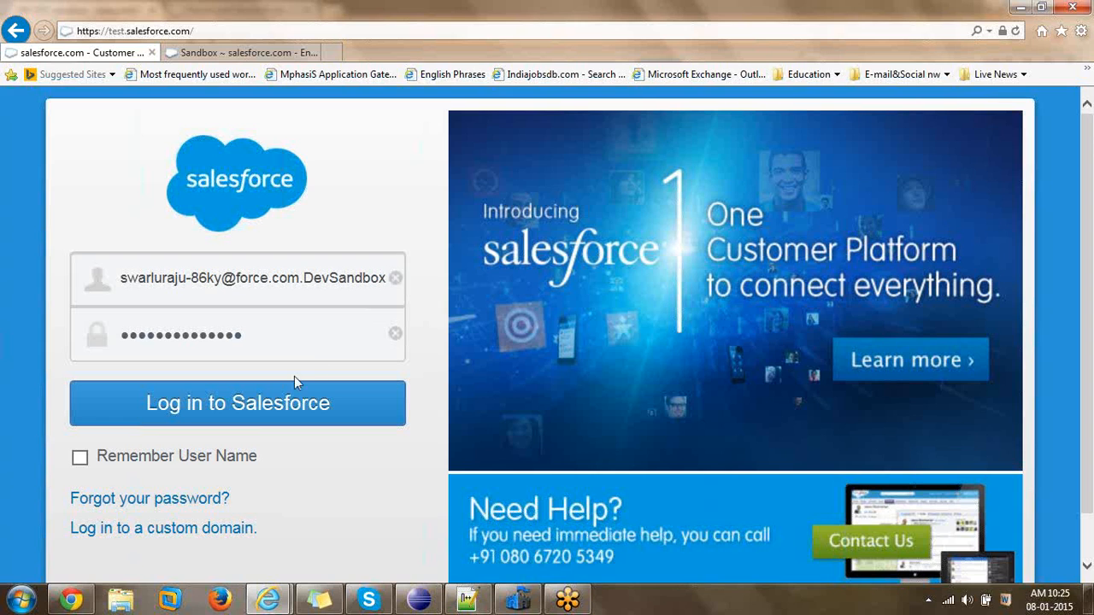
click(262, 419)
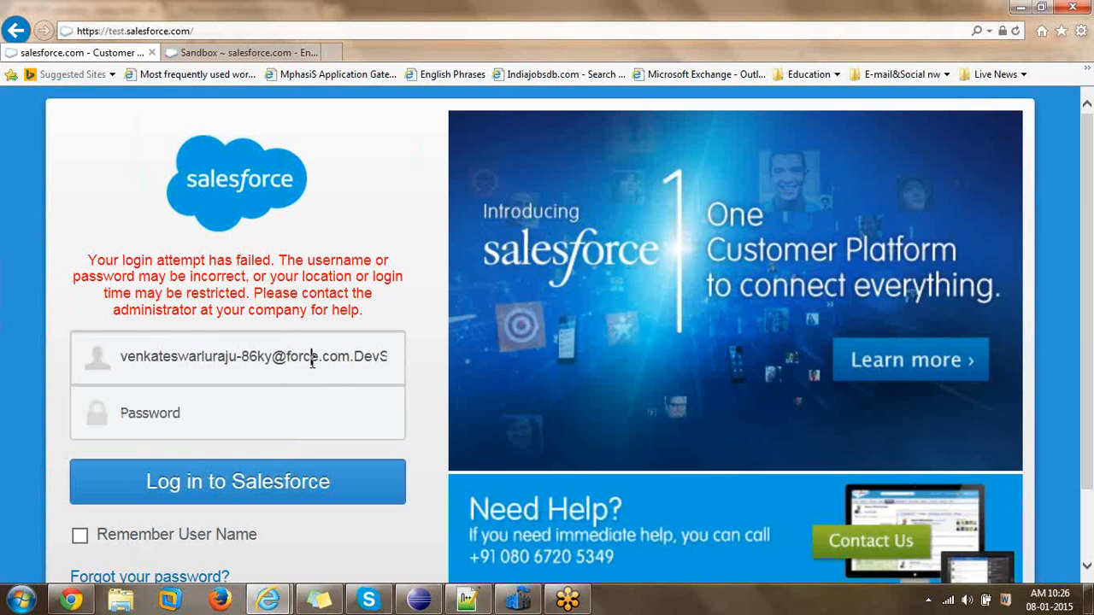
Copy the account password from the DEV sandbox message in Chrome, paste it on the test.salesforce.com page and retry the sandbox login
double_click(370, 370)
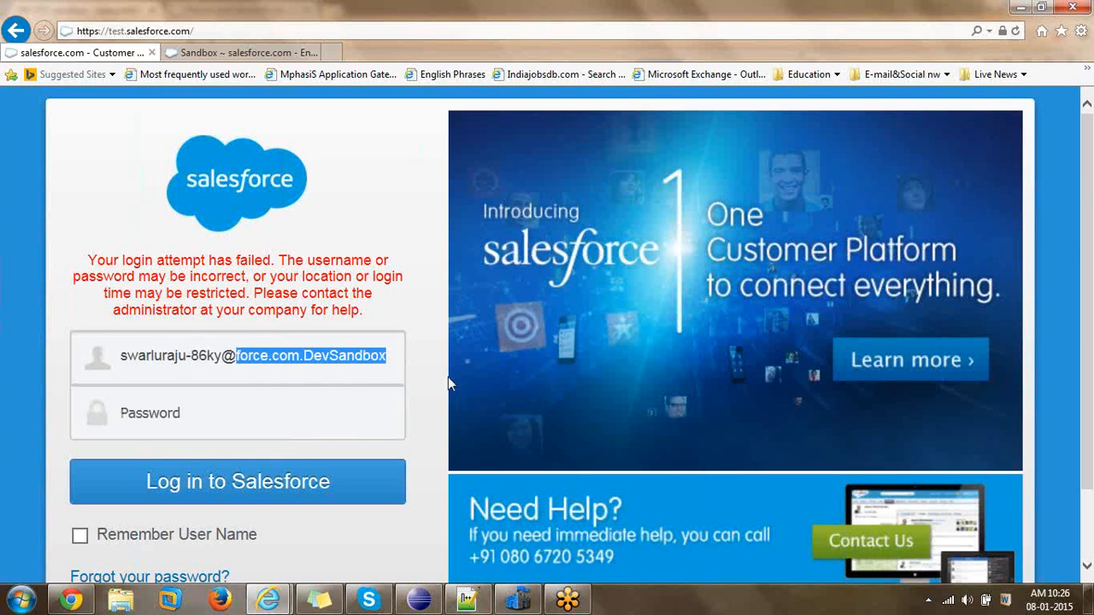
click(373, 403)
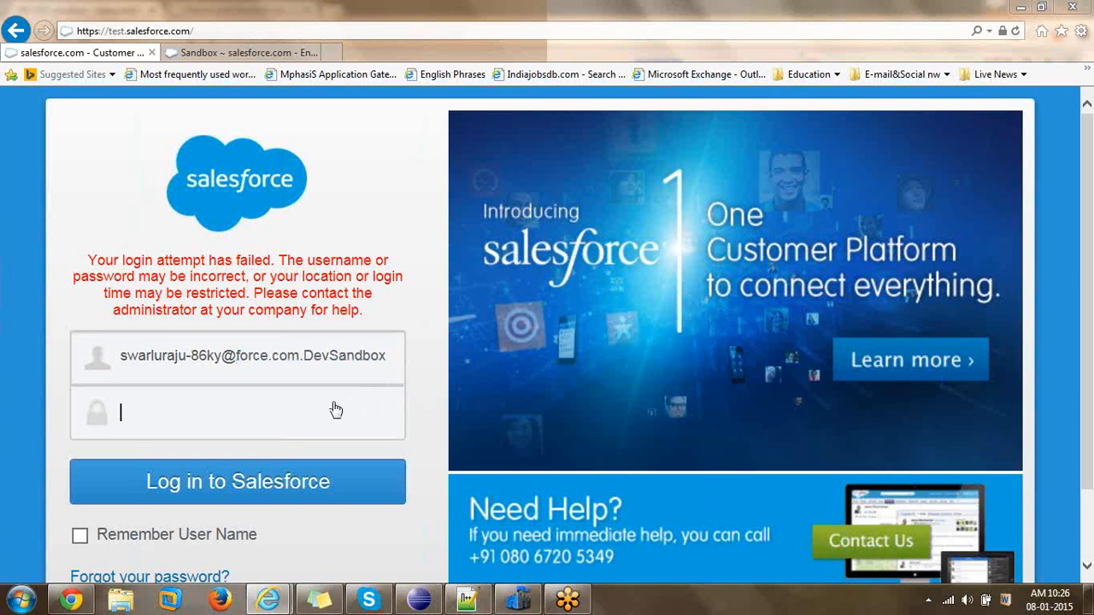
key(alt+Tab)
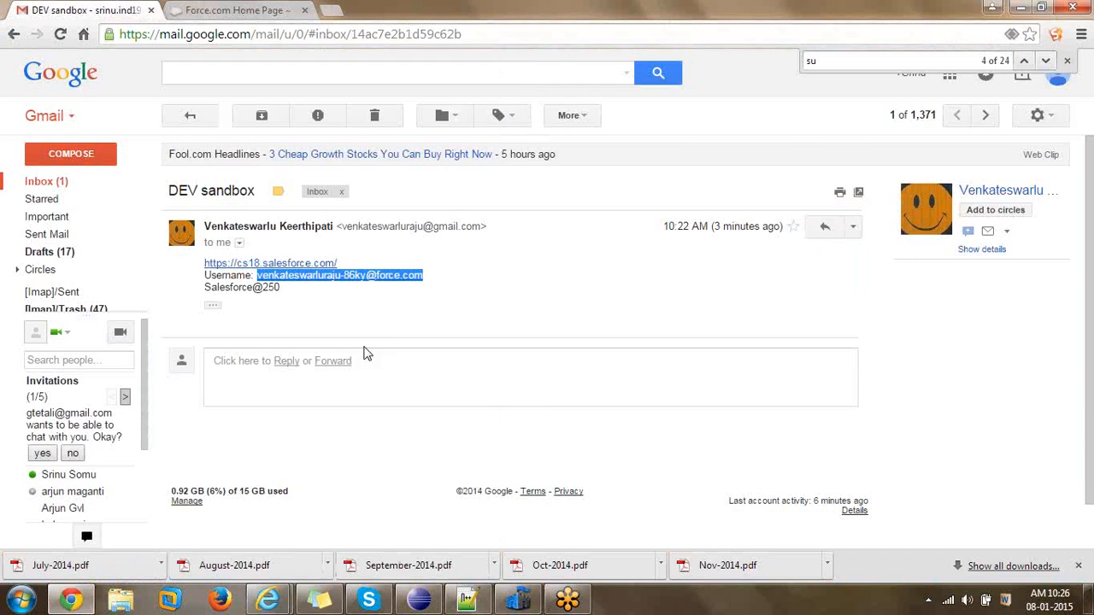
click(289, 293)
drag(289, 293, 207, 290)
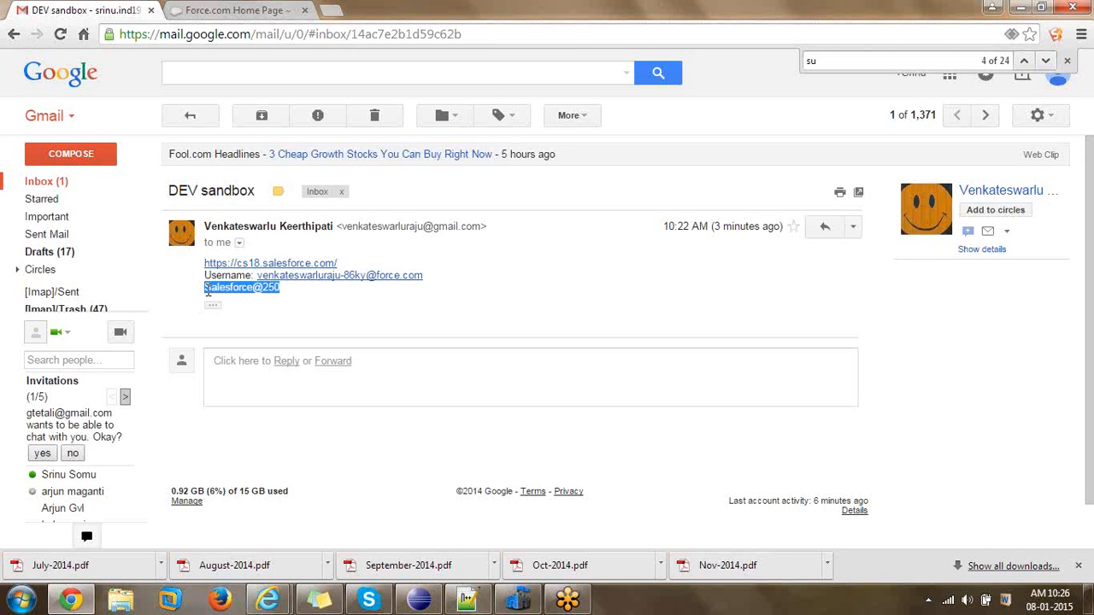
key(alt+Tab)
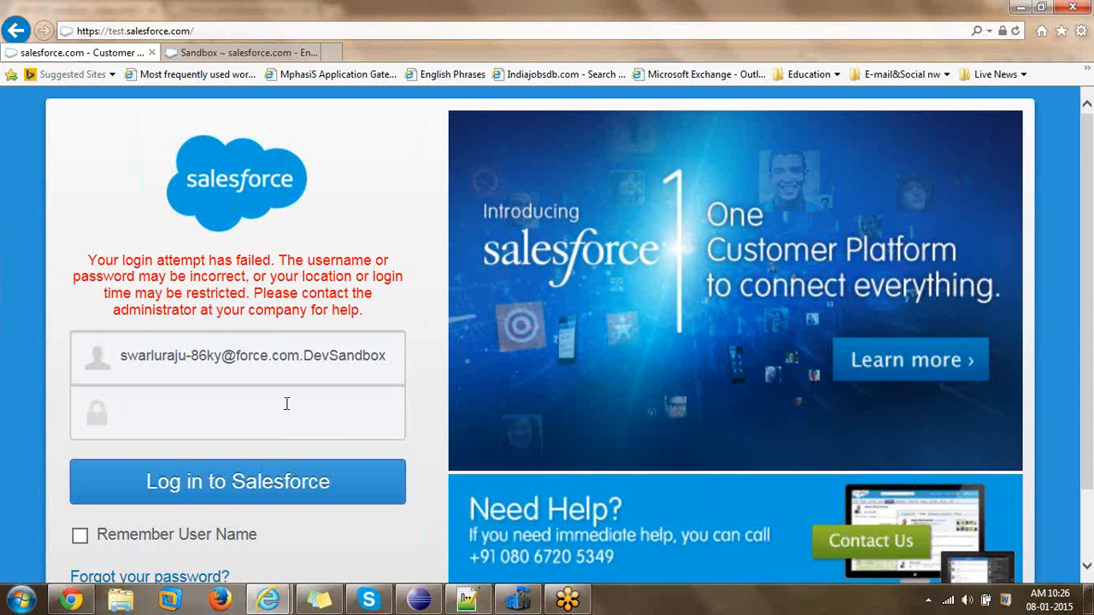
key(ctrl+v)
click(252, 495)
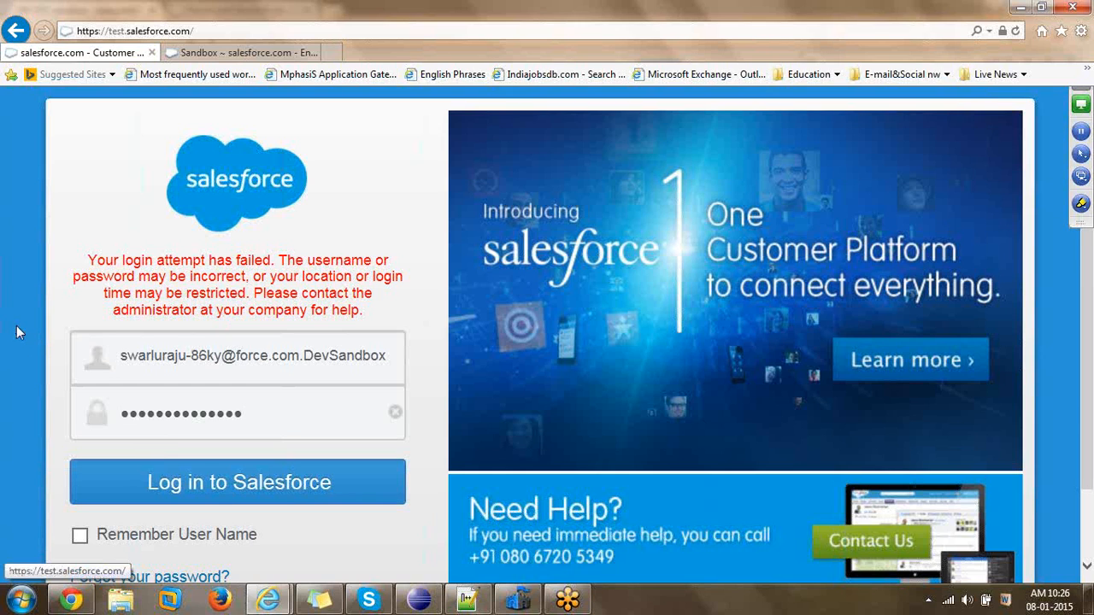
click(120, 482)
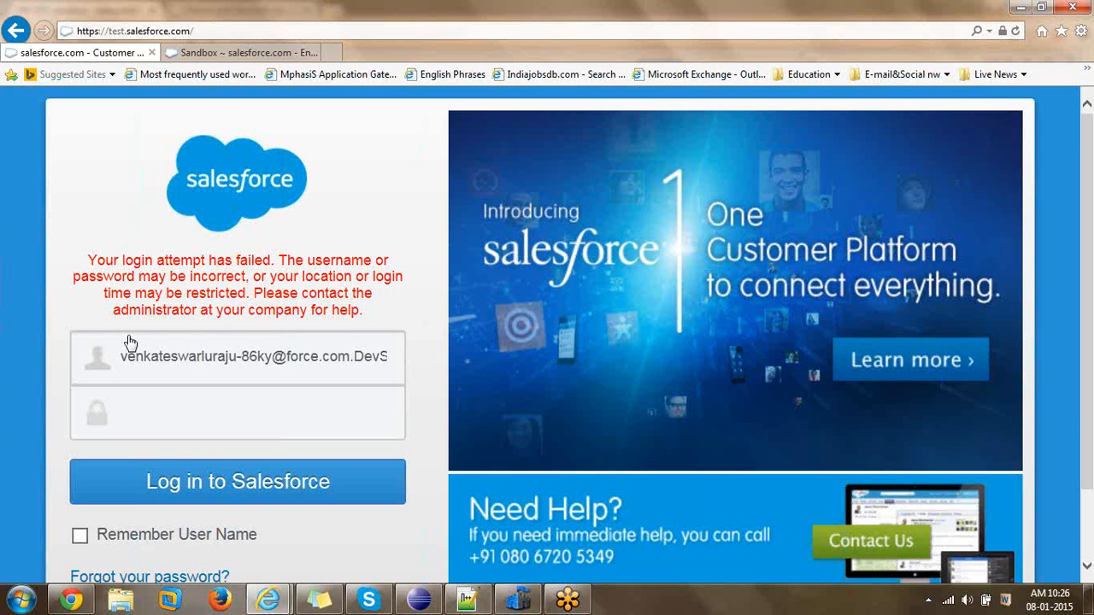
Check the sandbox history on the production org's Sandboxes page, and return to the list of sandboxes
click(258, 53)
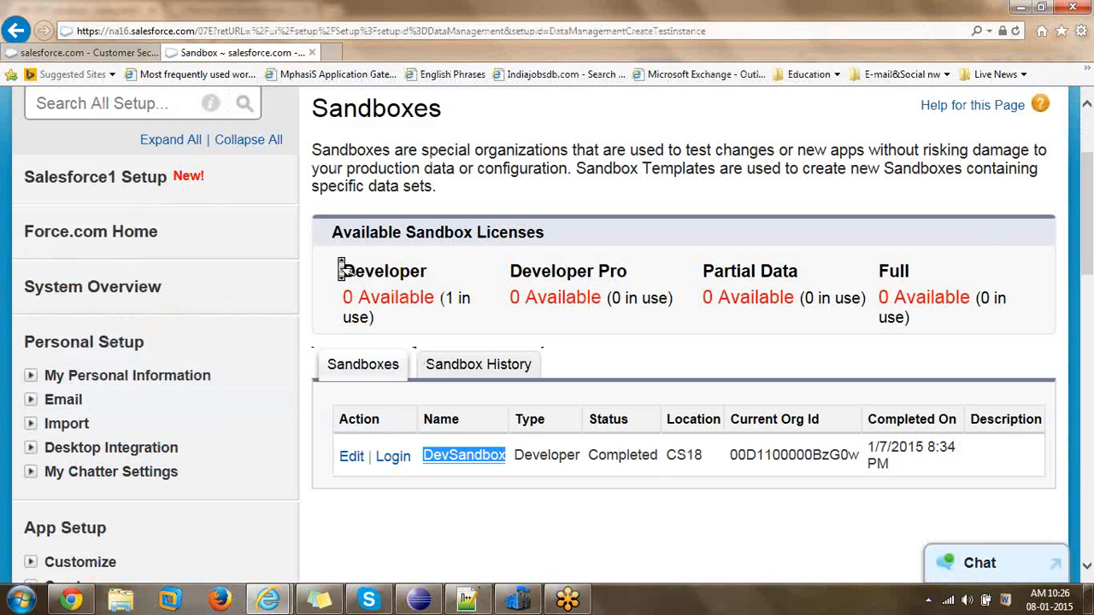
click(483, 376)
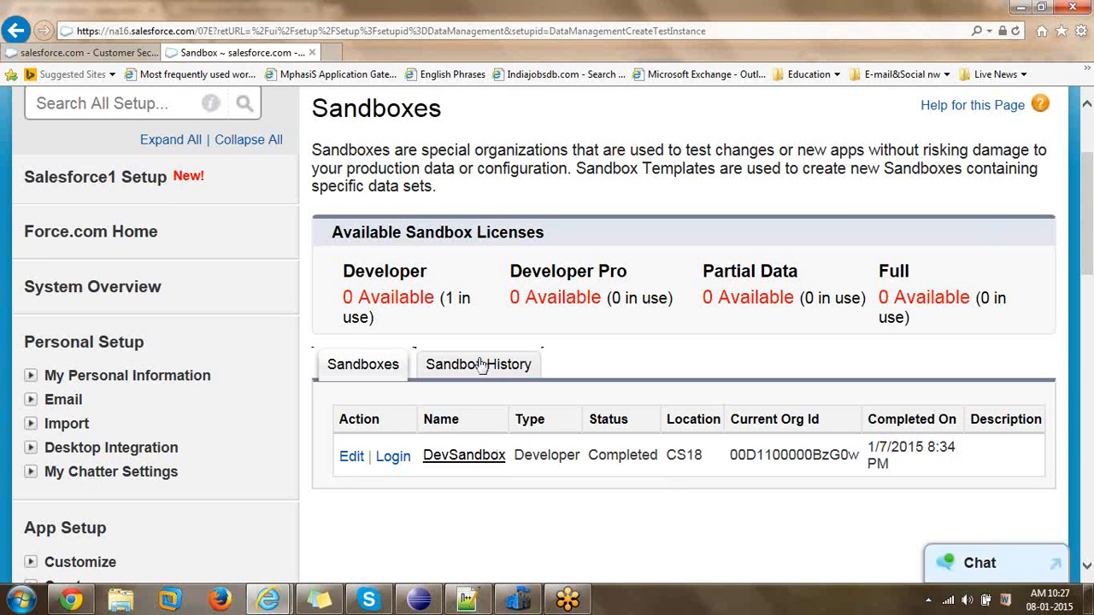
click(481, 365)
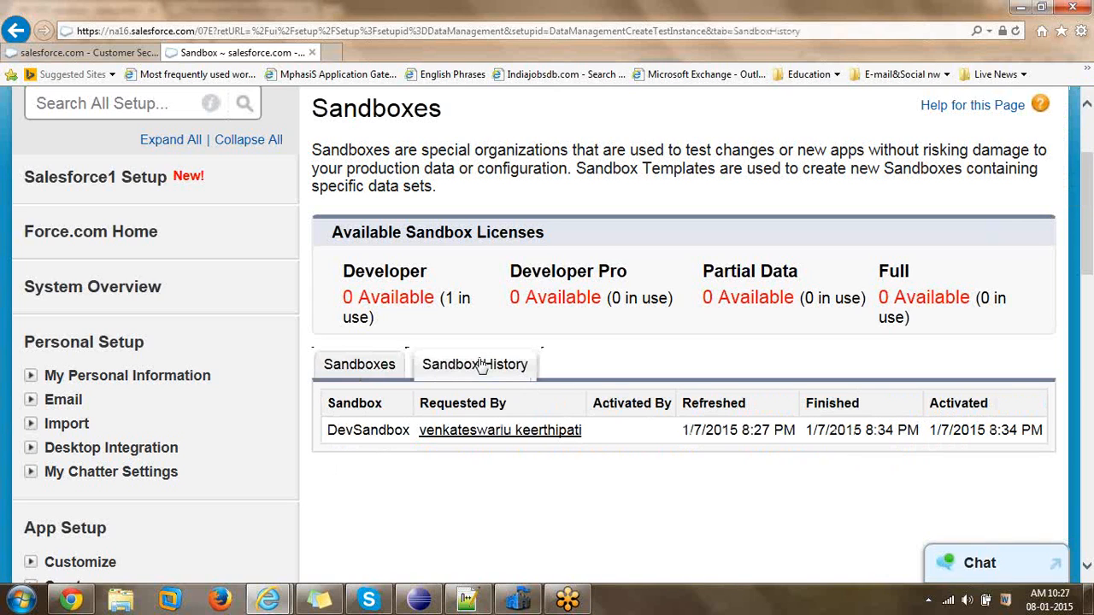
click(386, 373)
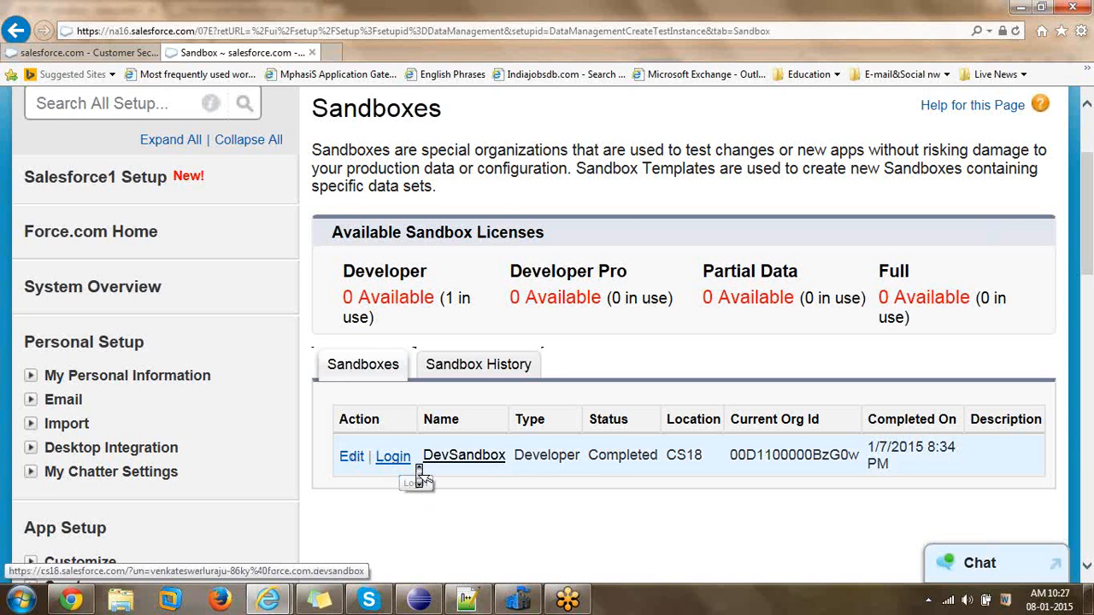
Open the DevSandbox login page from the sandbox list and submit it with the pasted account password
scroll(419, 477, up, 2)
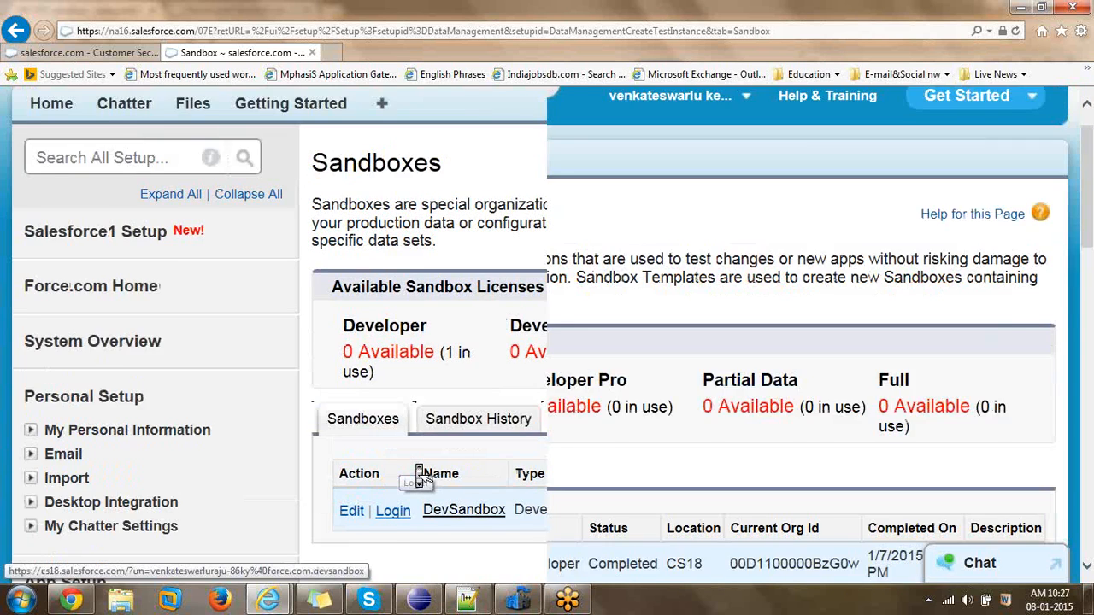
scroll(559, 445, up, 2)
scroll(560, 445, down, 2)
click(393, 526)
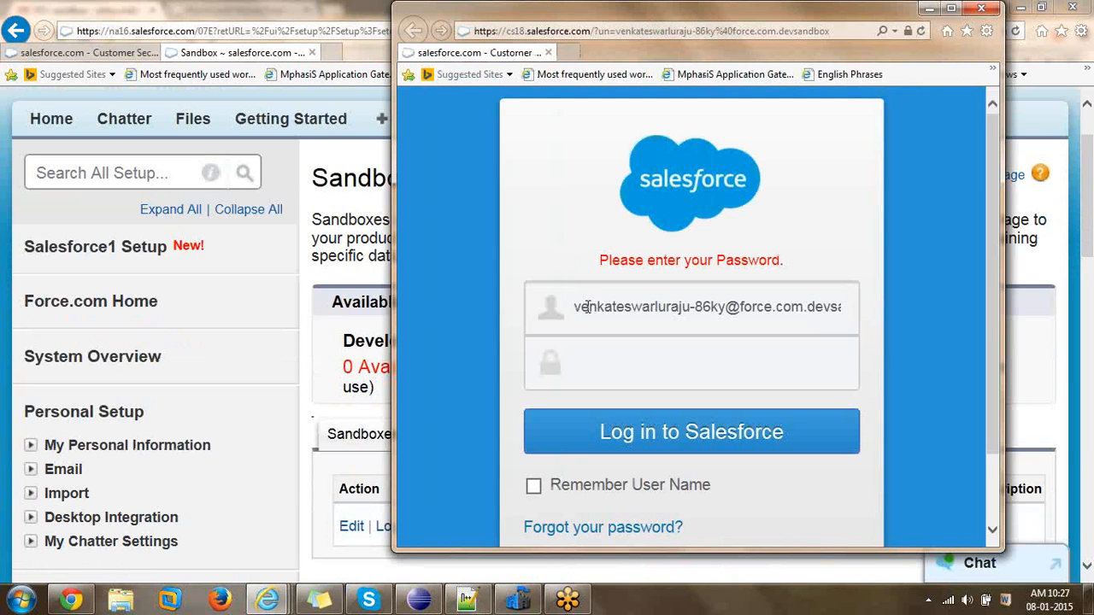
click(619, 368)
key(ctrl+v)
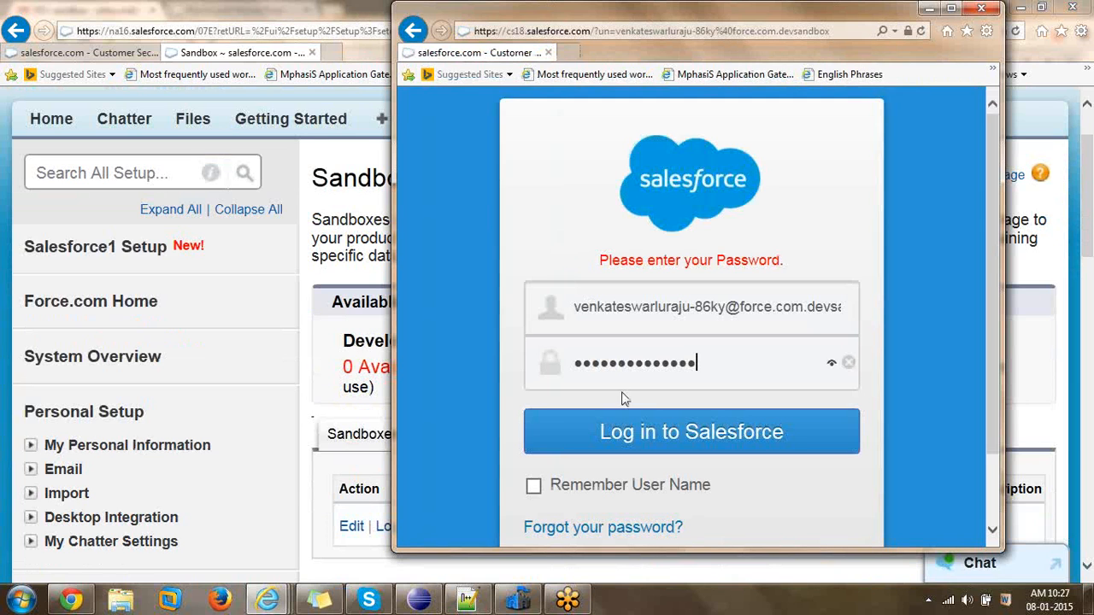
click(630, 434)
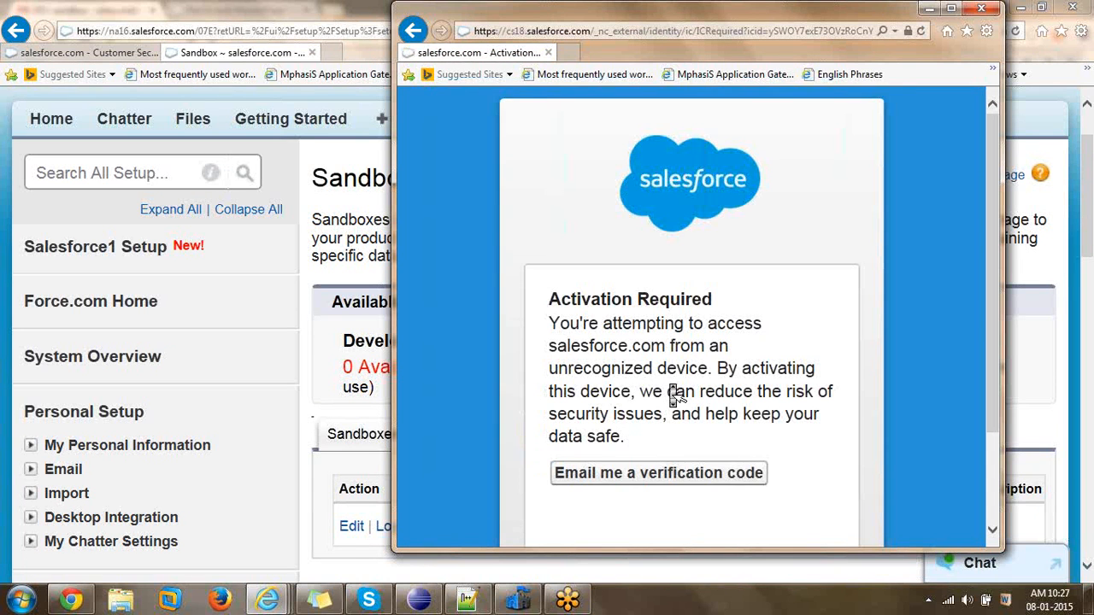
Go back to the DevSandbox login page, check the full username, and log in again with the pasted account password
scroll(675, 393, down, 3)
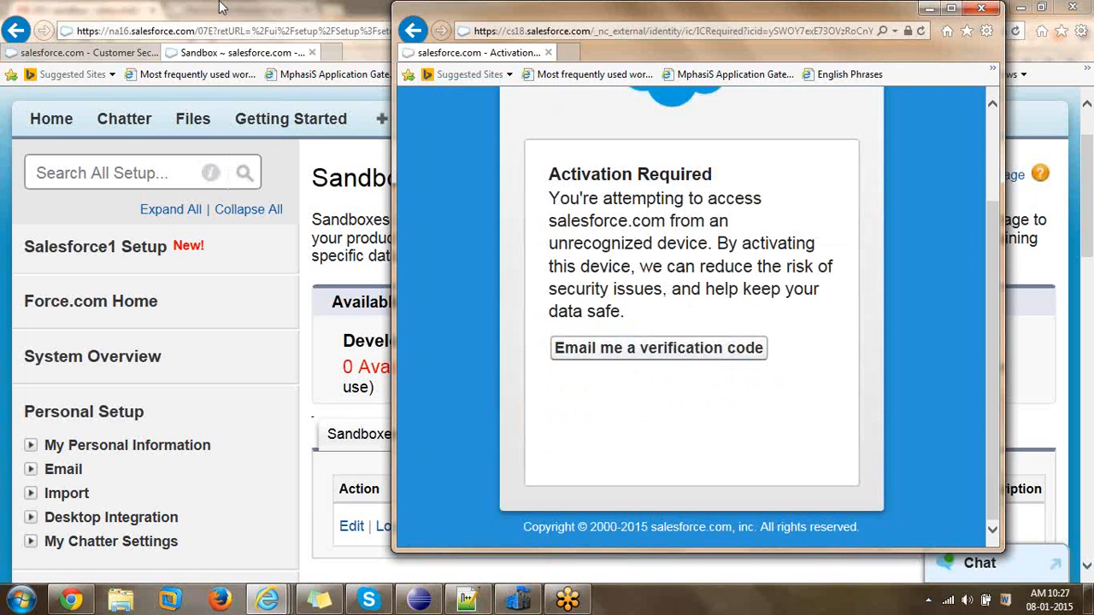
click(413, 31)
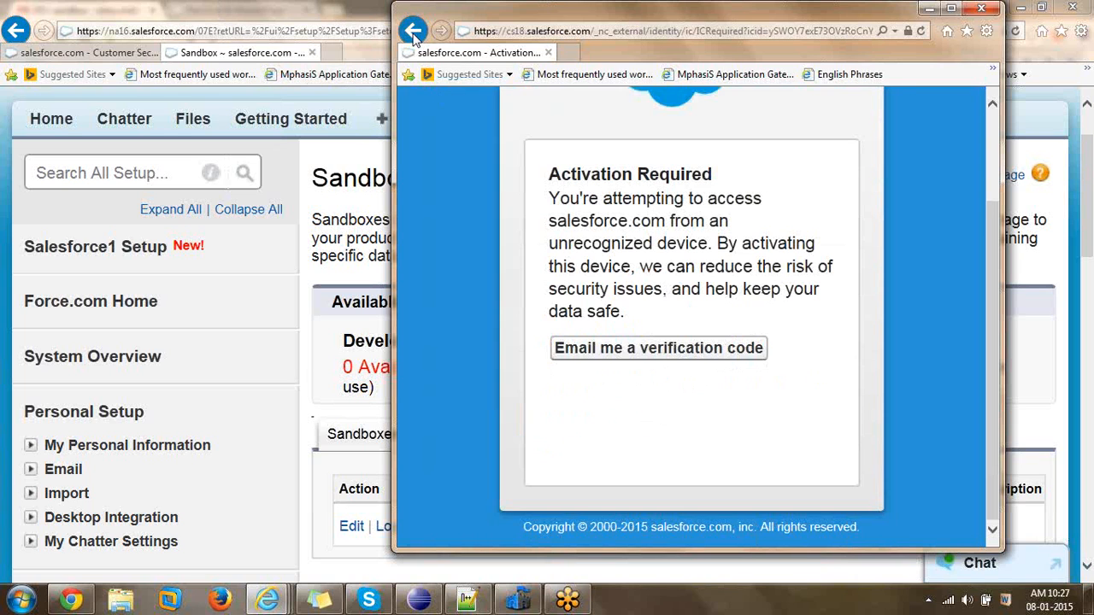
drag(706, 313, 858, 317)
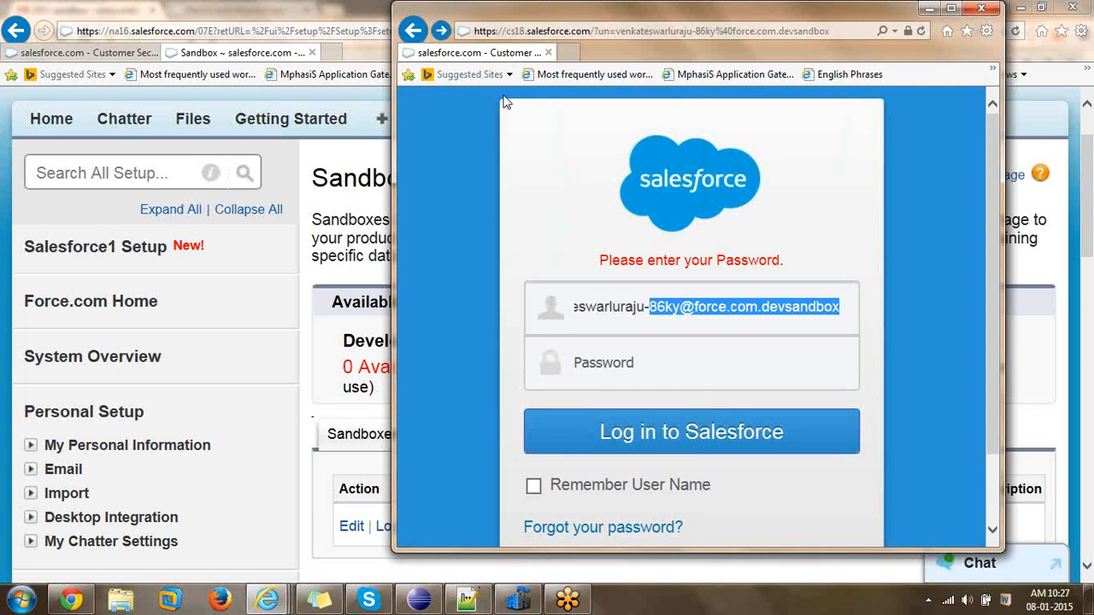
click(601, 384)
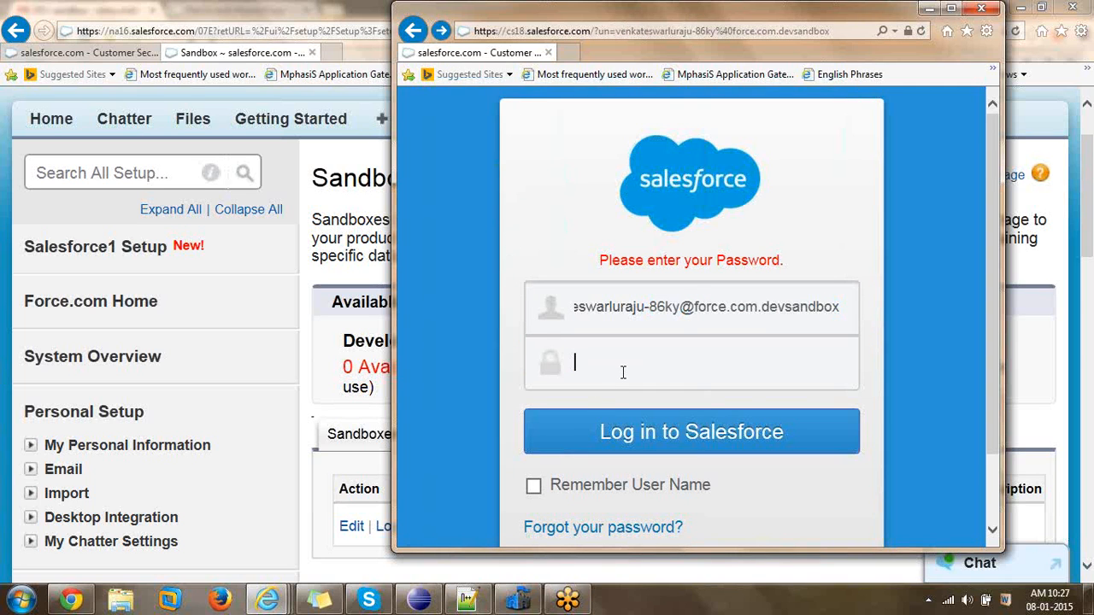
key(ctrl+v)
click(629, 433)
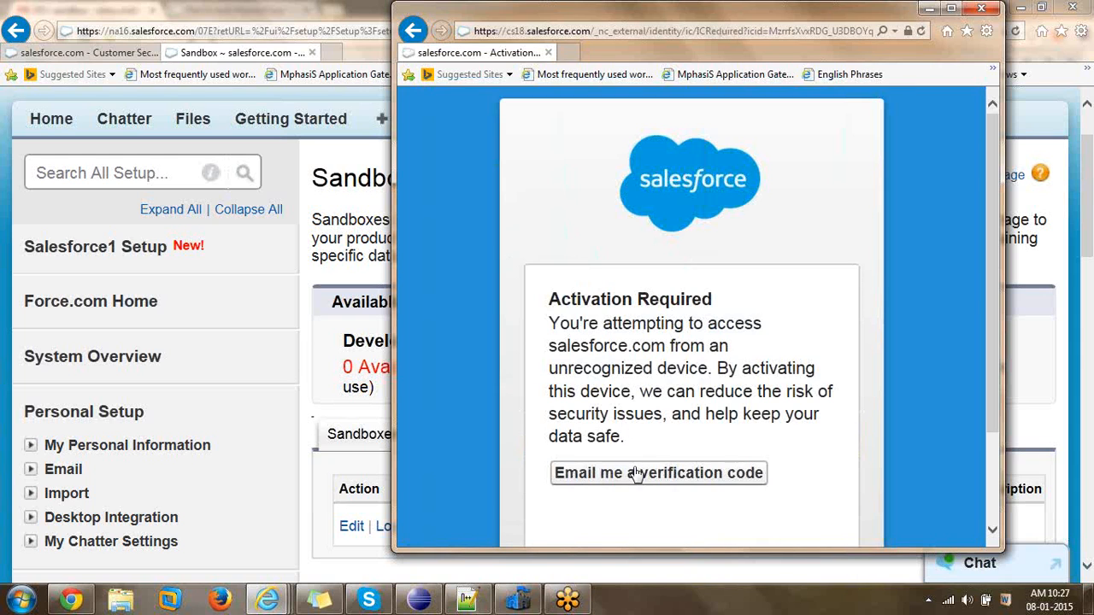
Request an emailed verification code for activating this device and bring up the code entry field
click(643, 473)
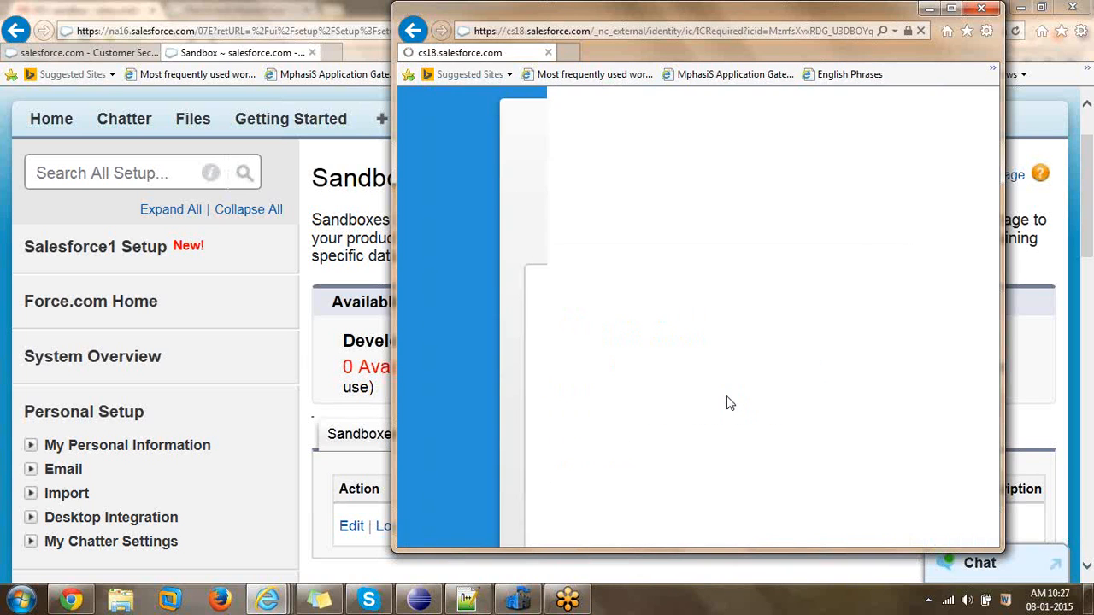
scroll(729, 397, down, 2)
click(717, 394)
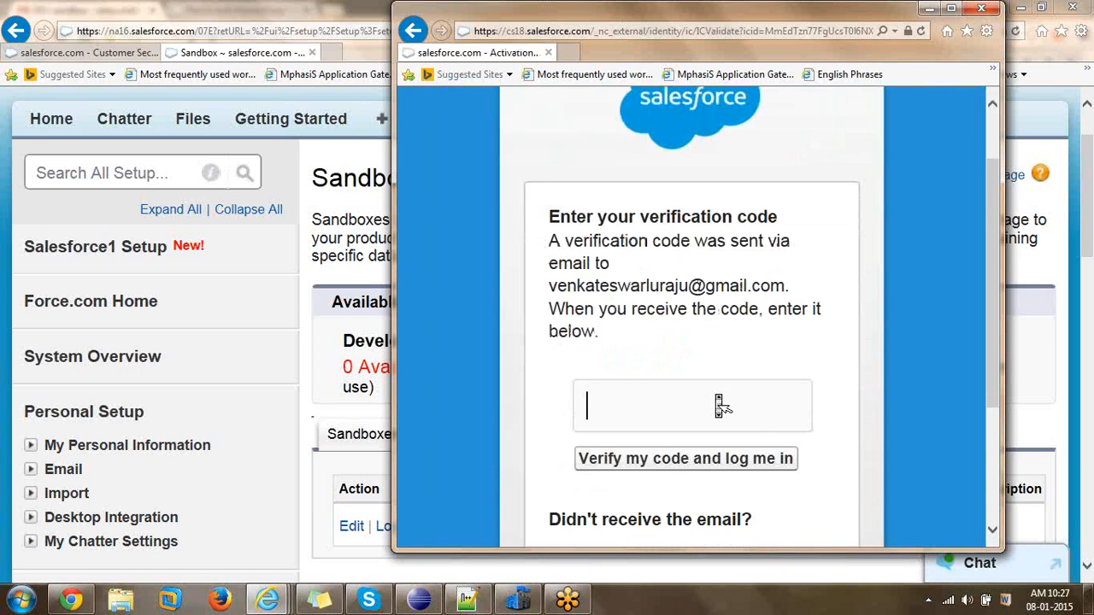
scroll(720, 406, down, 2)
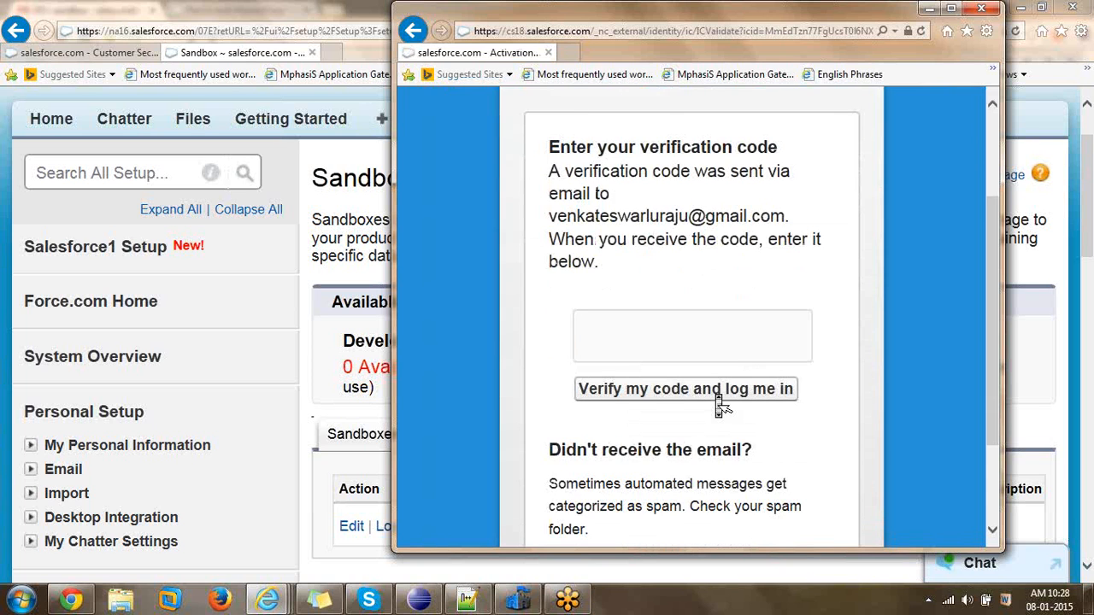
scroll(721, 406, down, 2)
scroll(720, 402, up, 5)
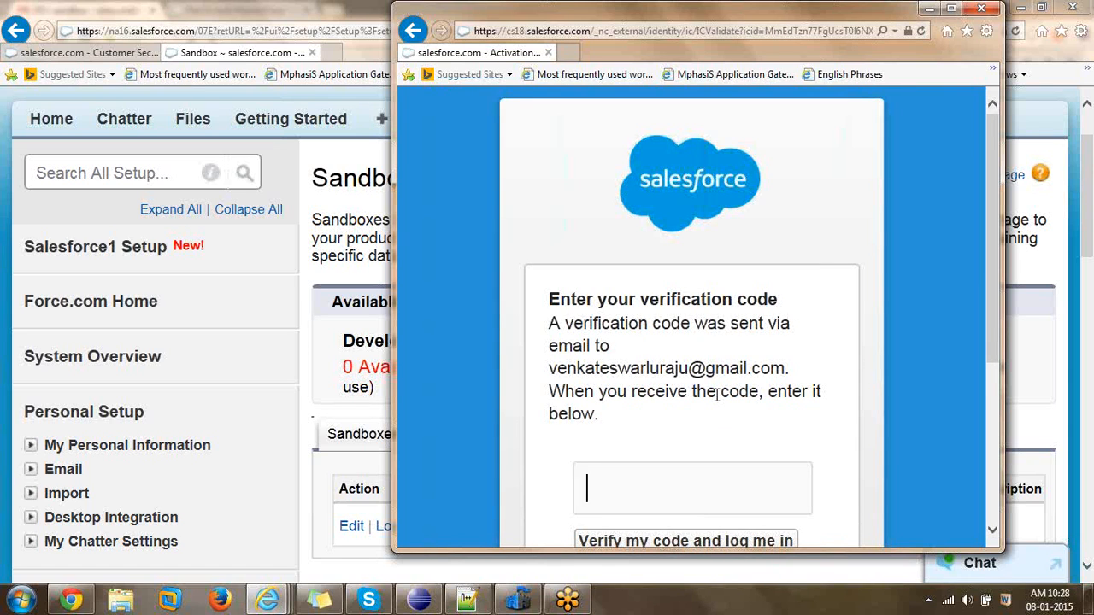
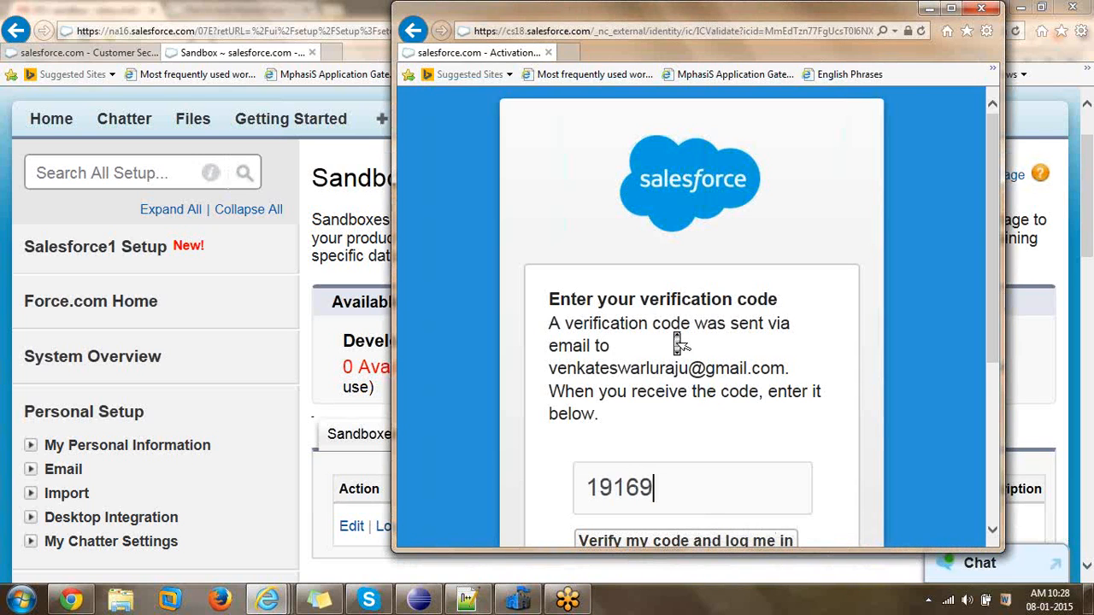
Enter the emailed verification code and verify it to log in to the DevSandbox
scroll(684, 342, down, 2)
click(682, 471)
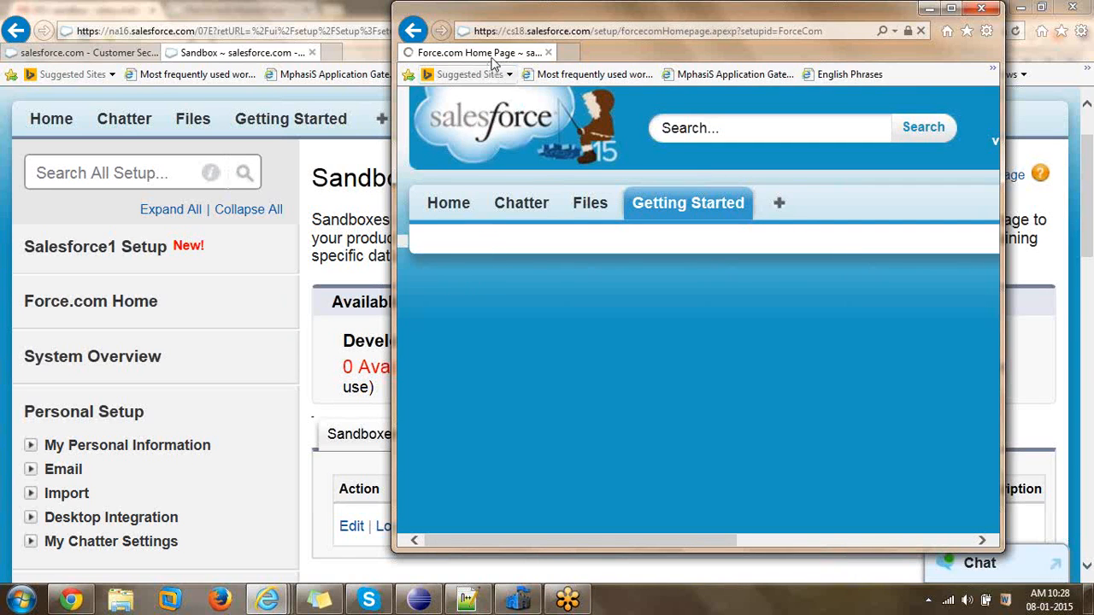
Bring the DevSandbox Force.com home page into the main Internet Explorer window and examine the full width of its header
drag(431, 9, 73, 49)
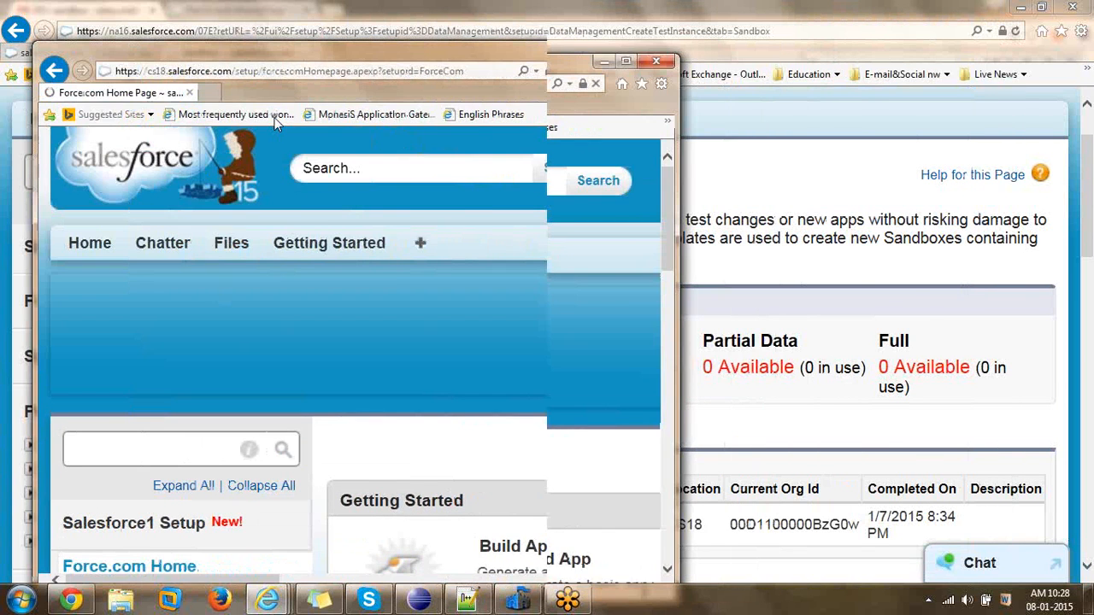
drag(275, 124, 340, 137)
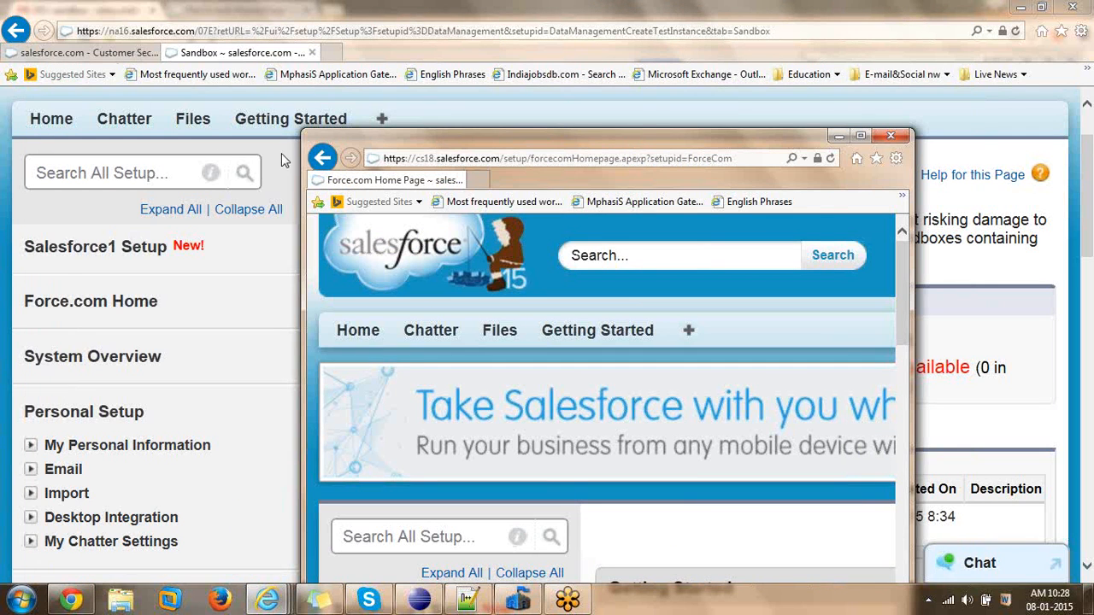
drag(406, 194, 300, 162)
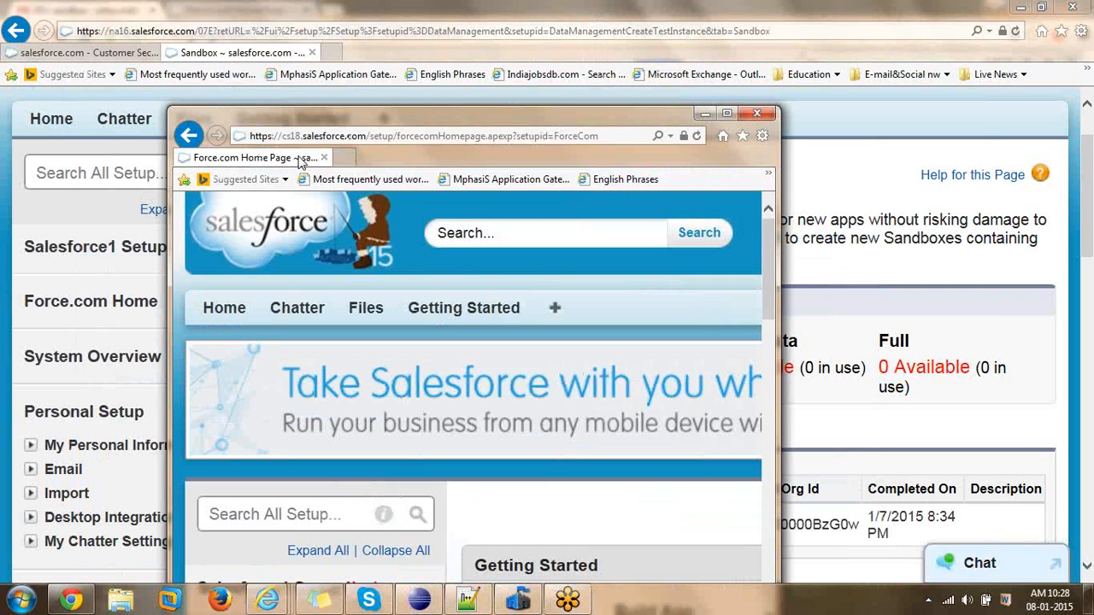
drag(300, 162, 152, 64)
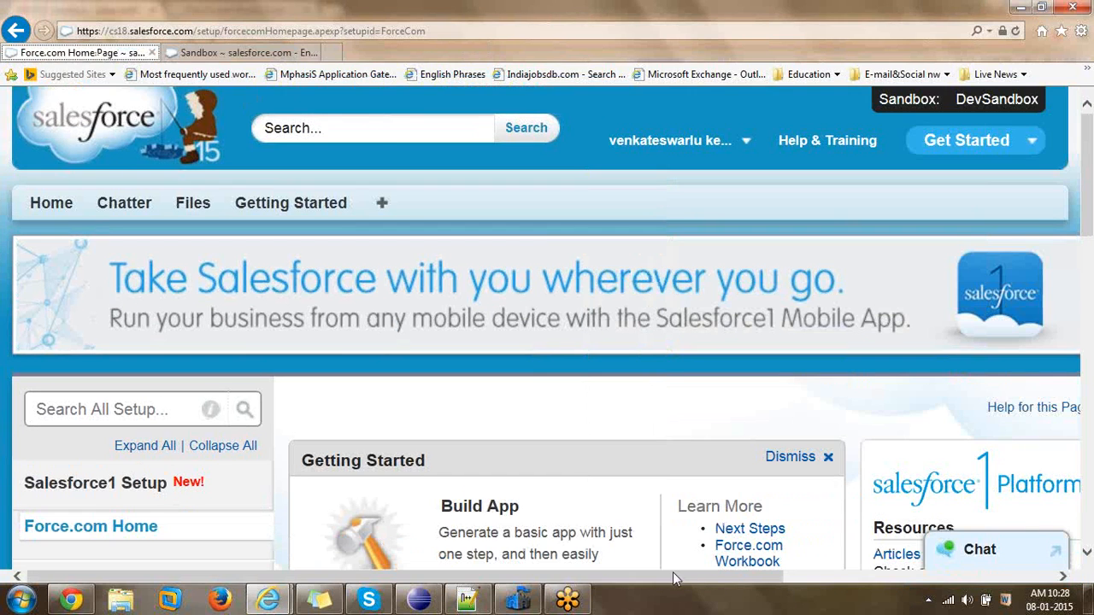
drag(693, 577, 955, 592)
click(1068, 251)
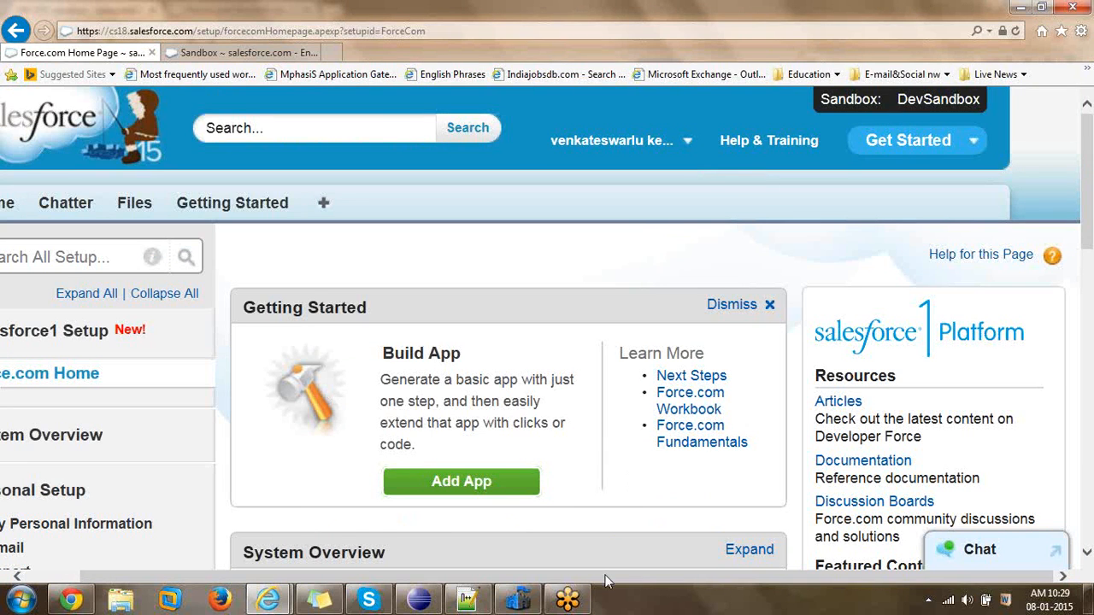
drag(604, 574, 556, 564)
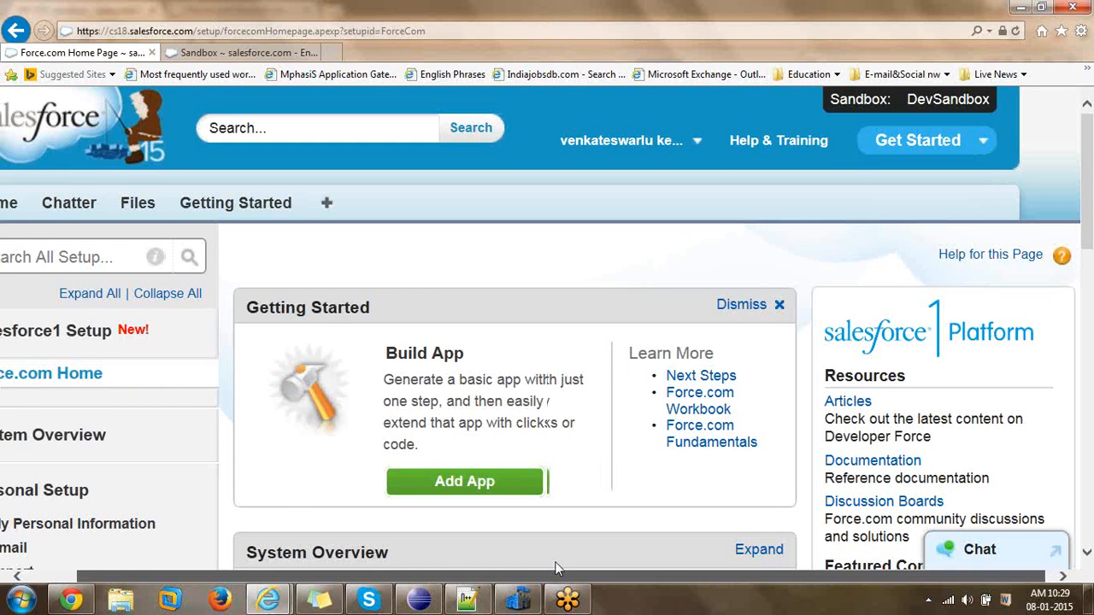
Return to the production org's Sandboxes page and open that org's Home page
click(220, 54)
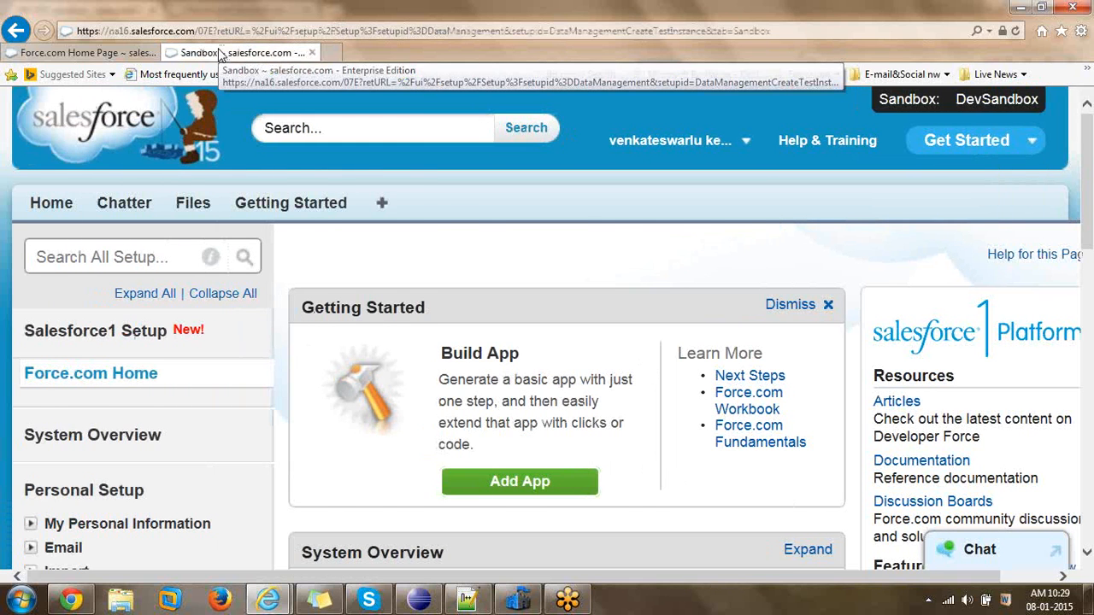
scroll(471, 343, up, 1)
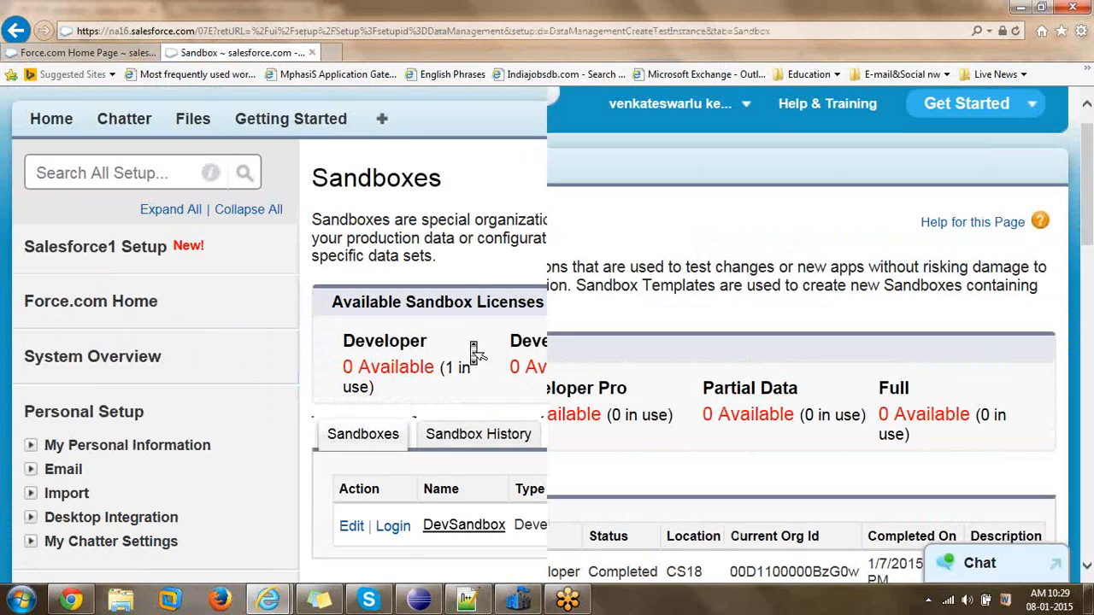
click(53, 207)
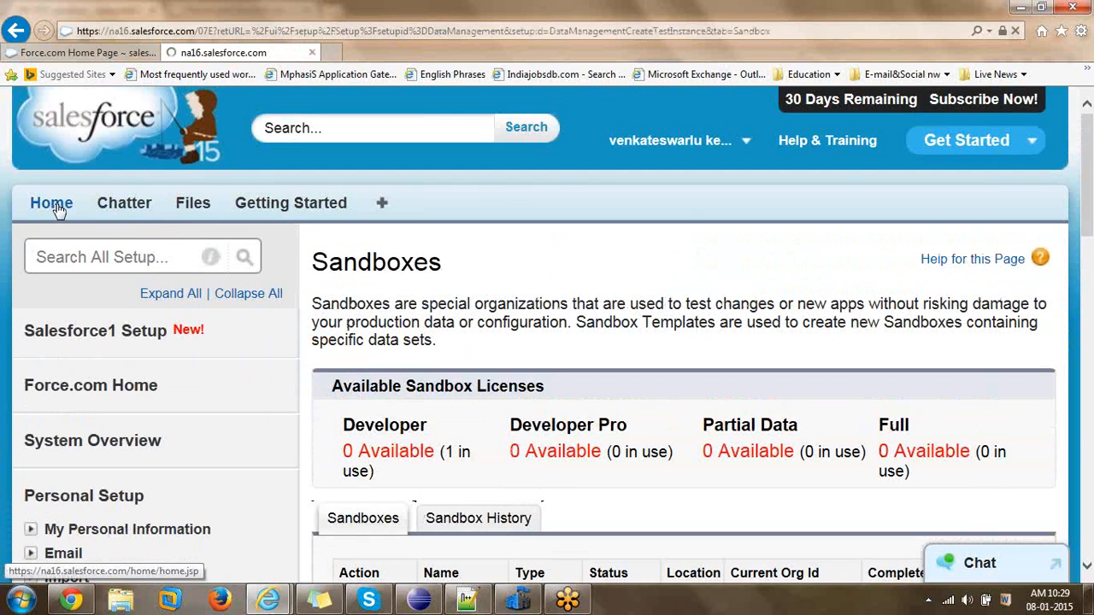
Switch to Notepad++ and create a new blank document
click(468, 605)
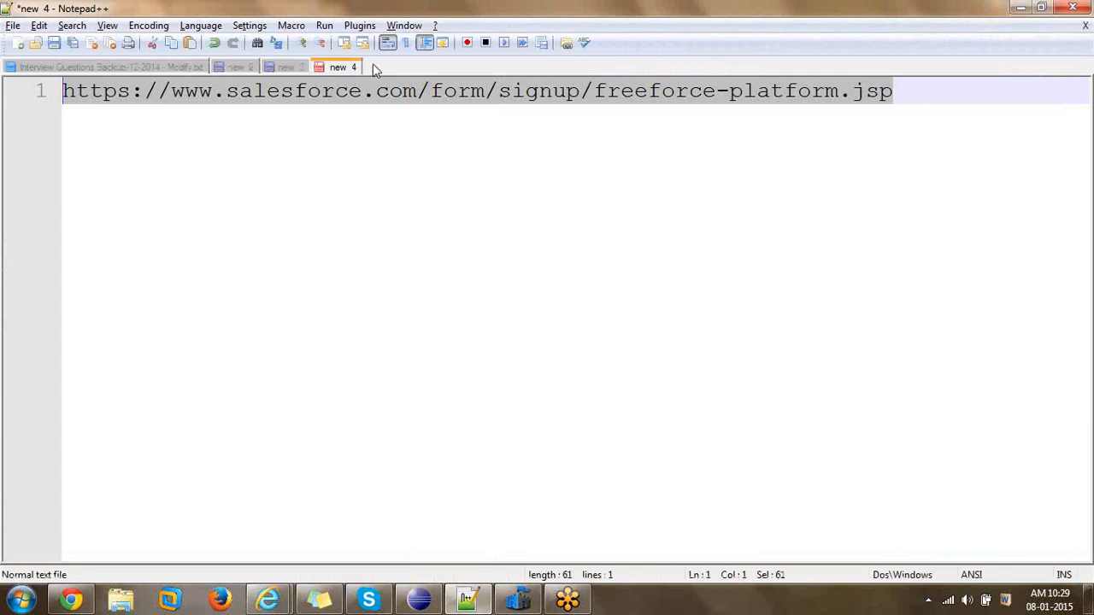
double_click(372, 64)
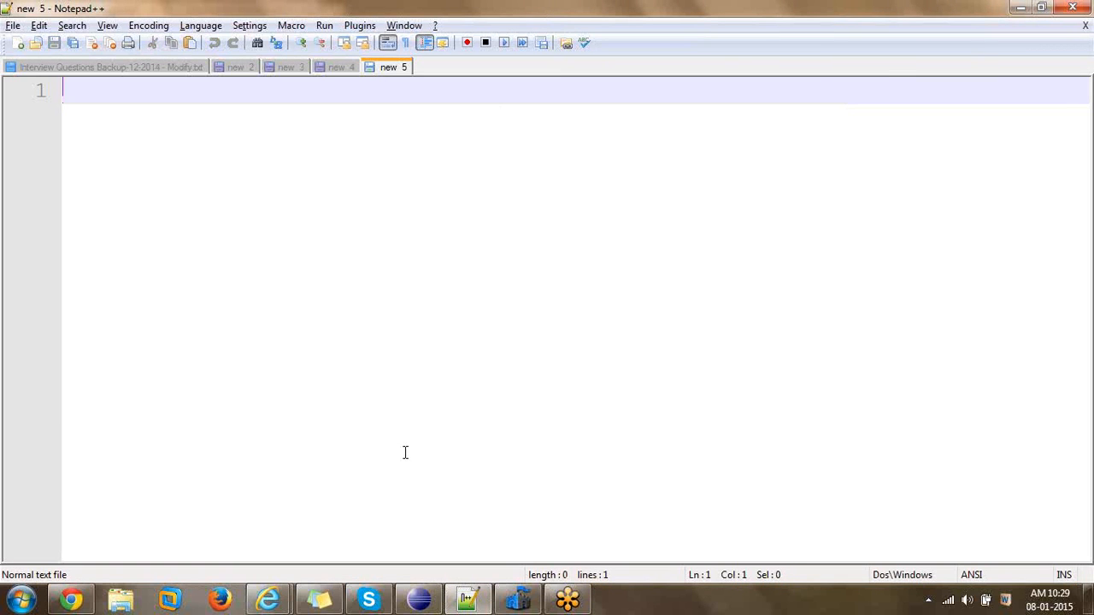
Switch back to Internet Explorer, view the production org's Home page at a smaller zoom, and bring up the DevSandbox Force.com home page
click(74, 601)
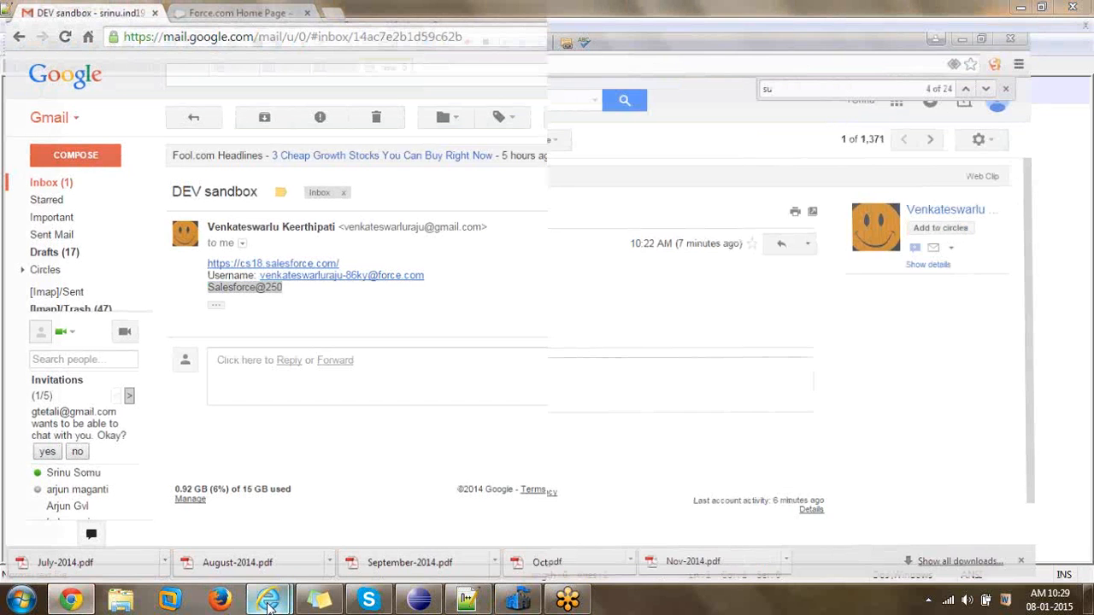
mouse_move(269, 601)
click(336, 530)
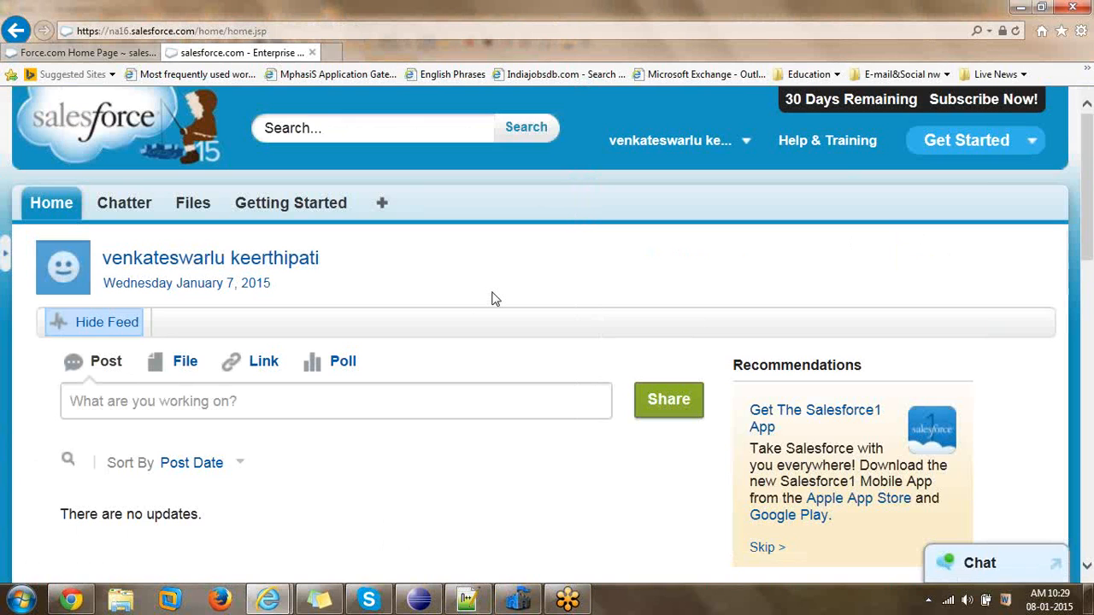
key(ctrl+minus)
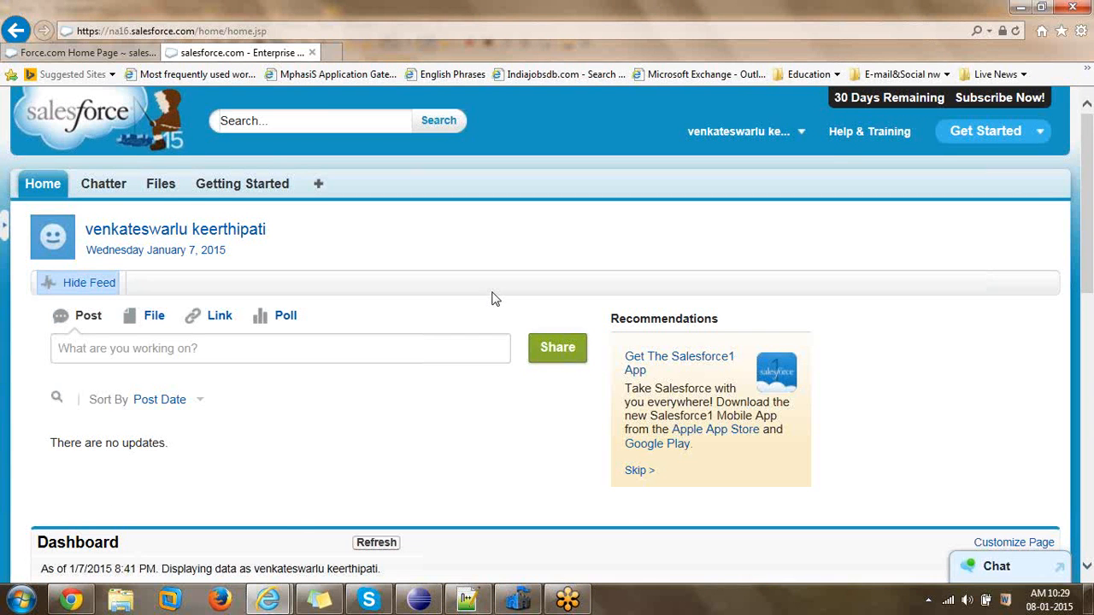
key(ctrl+minus)
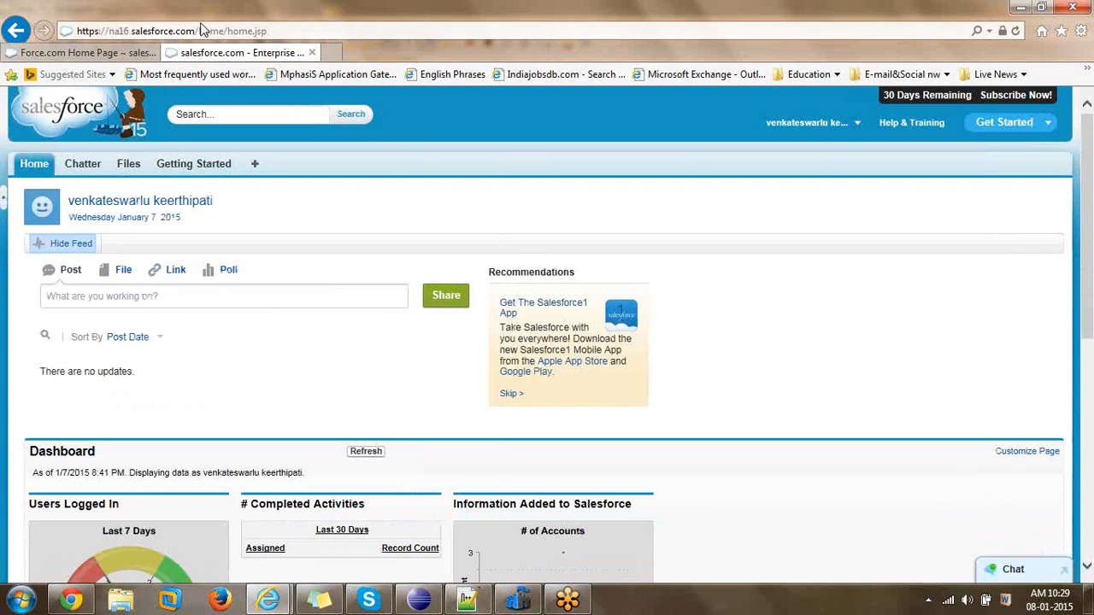
click(77, 54)
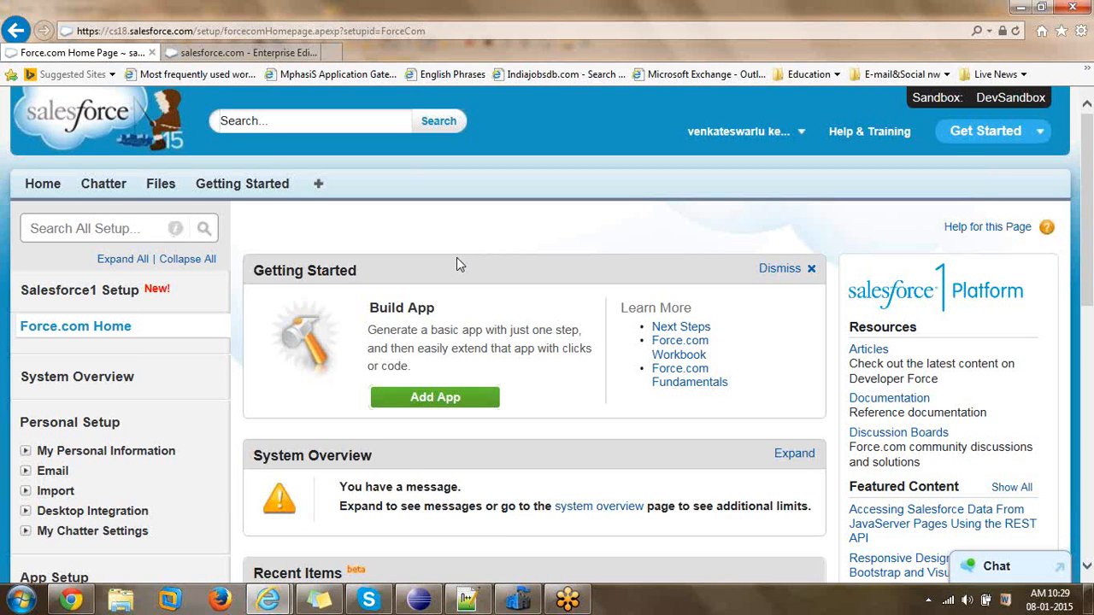
Write "1. Change Sets" as the first line of the new blank Notepad++ document
click(471, 600)
text(1. )
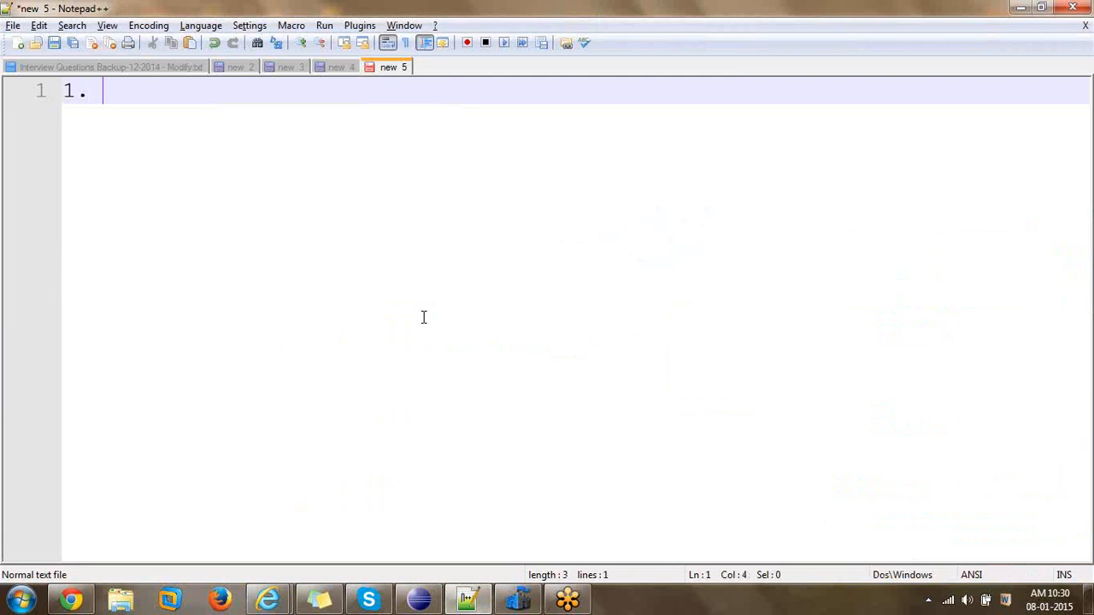
text(Change Setw)
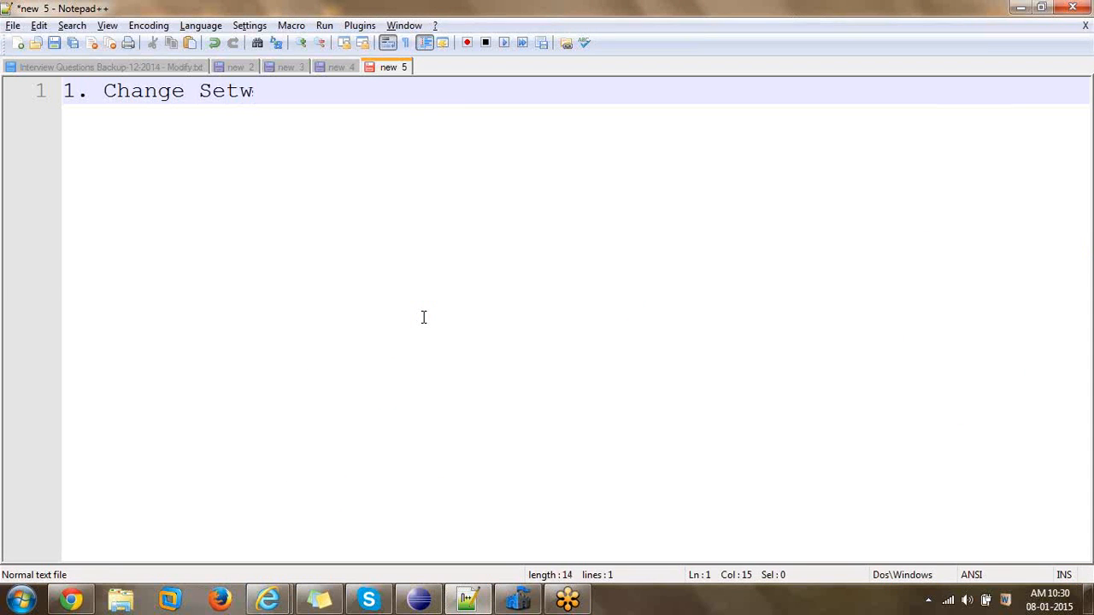
key(BackSpace)
text(s)
key(Return)
Add "2. Force.com IDE" as the second item of the list
text(2. )
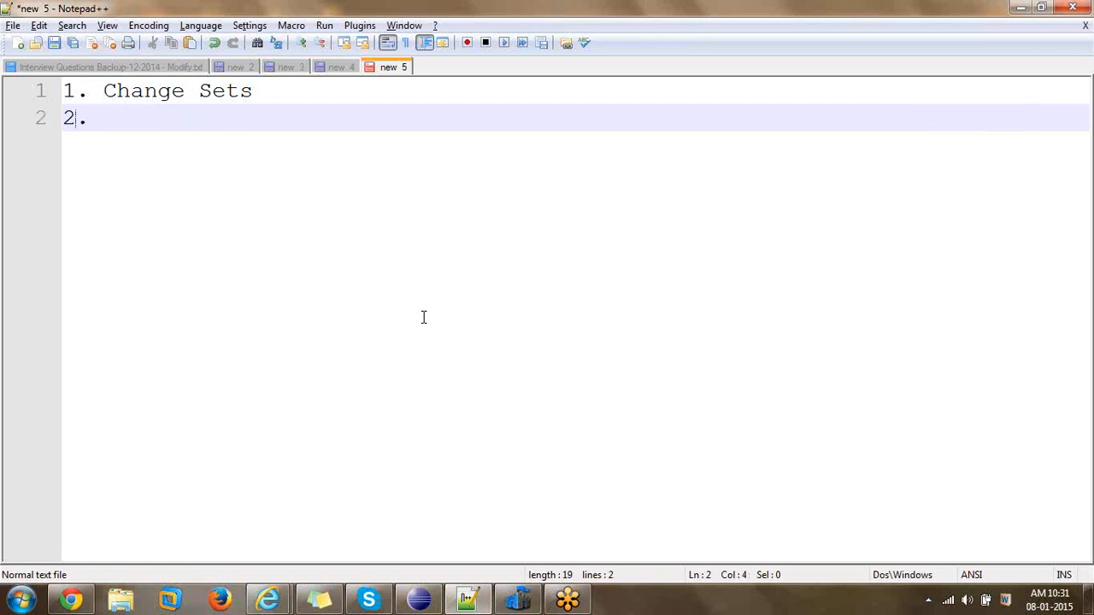
text(Force.co)
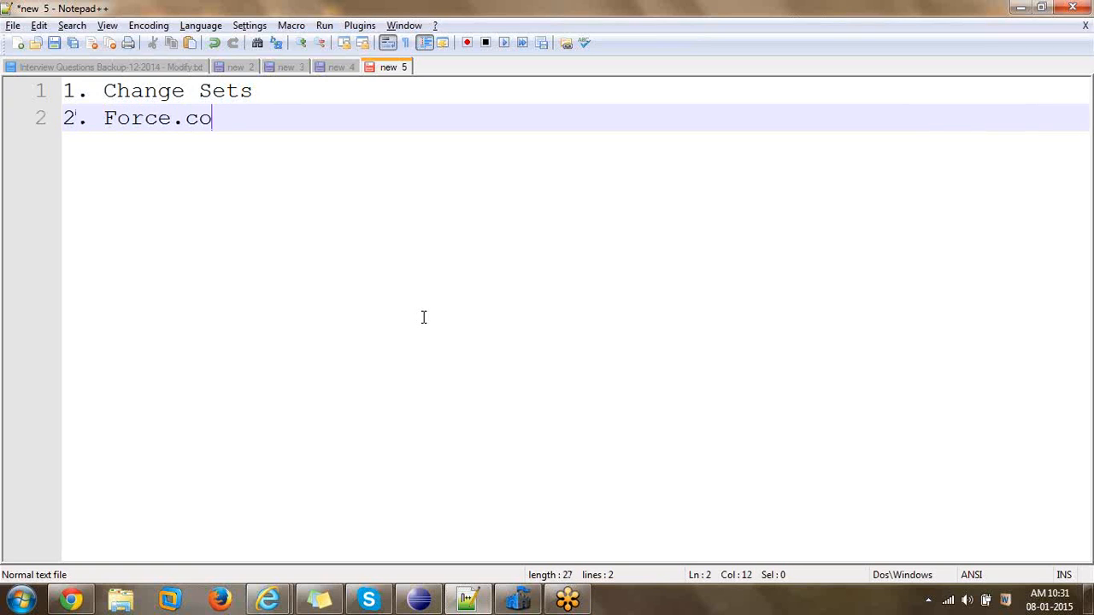
text(m IDE)
key(Return)
Add "3. Ant Tool (Force.com Migration Tool)" as the third item of the list
text(3. )
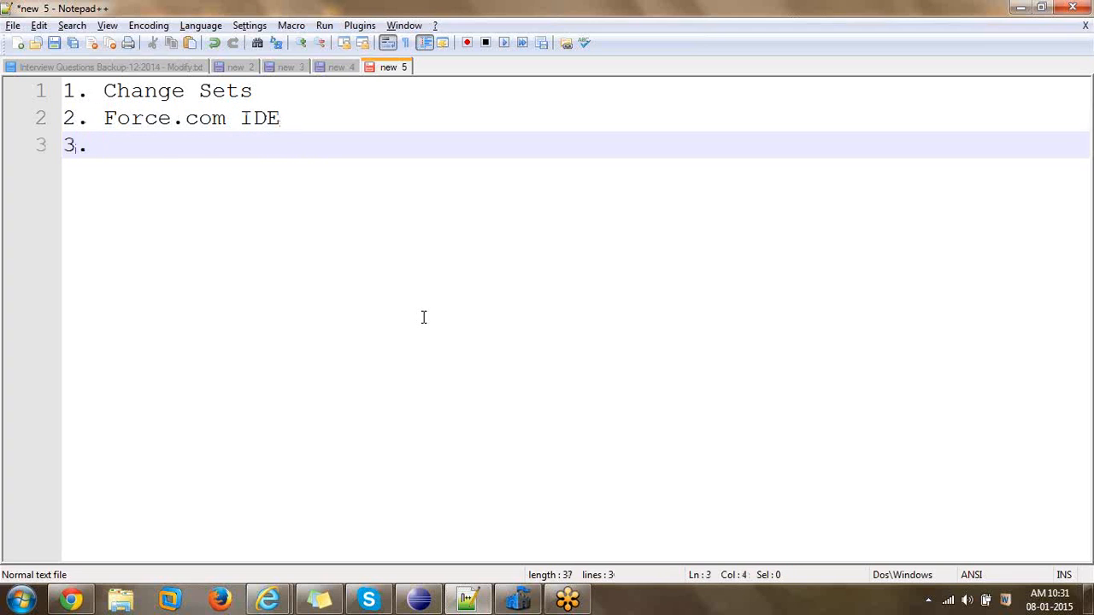
text(Ant Tool)
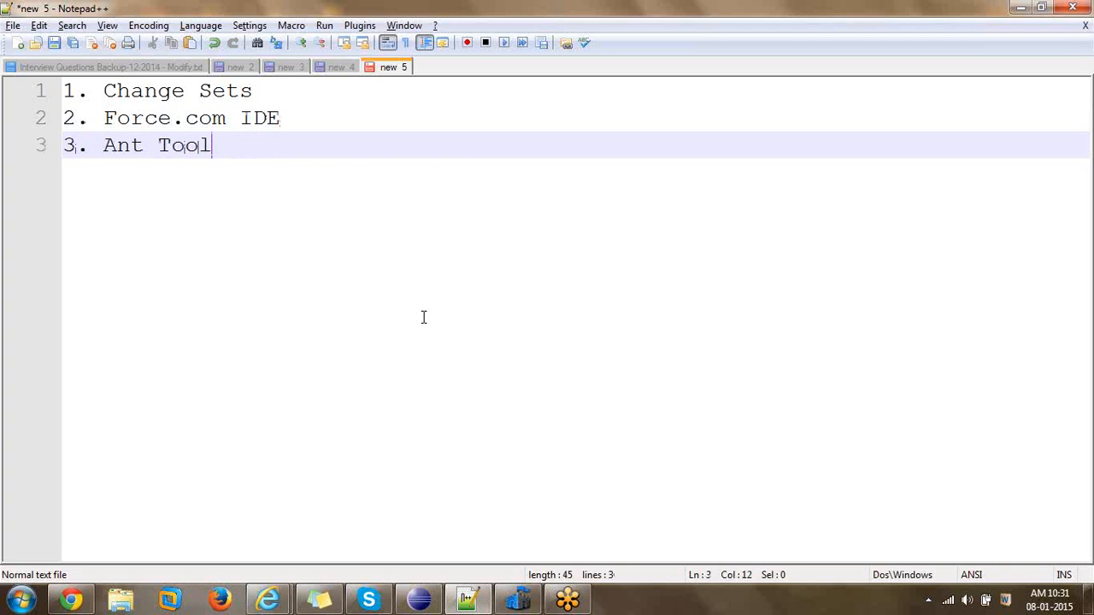
text( ())
key(Left)
text(Force.)
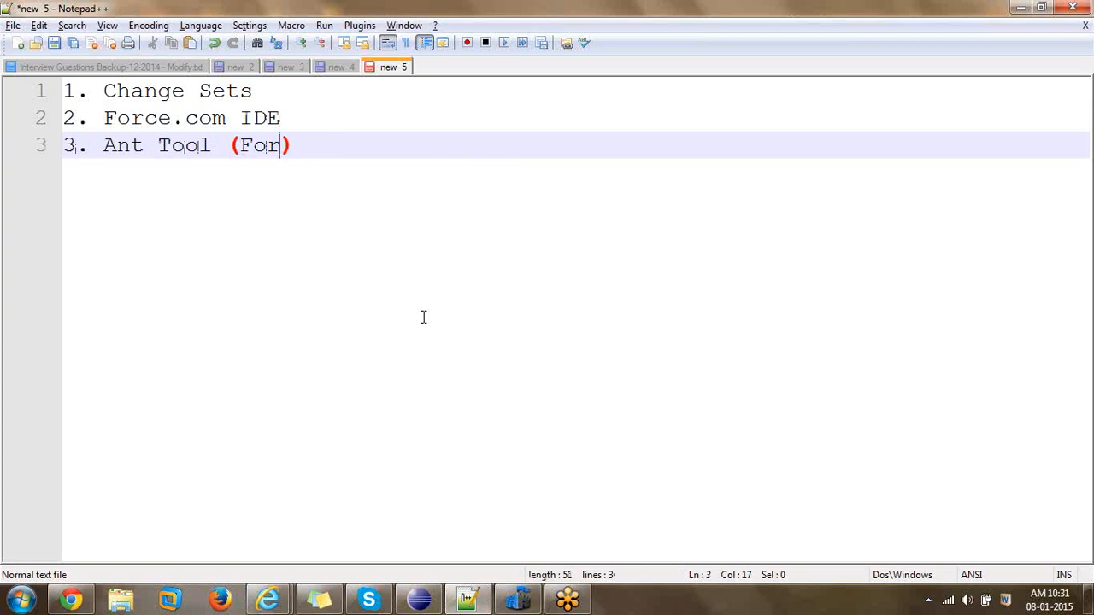
text(com Mi)
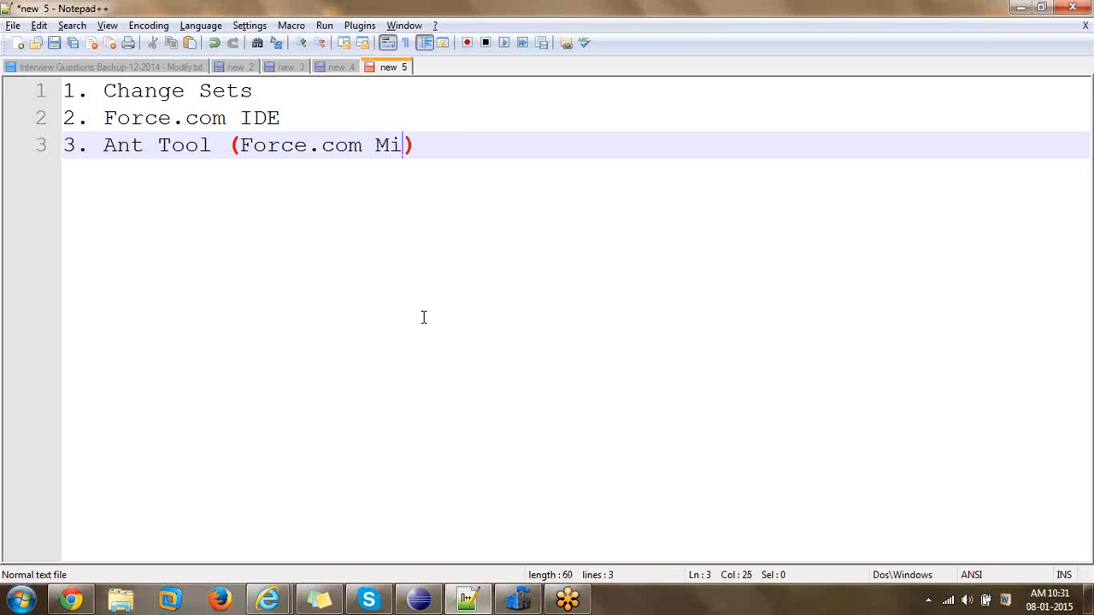
text(gration Tool)
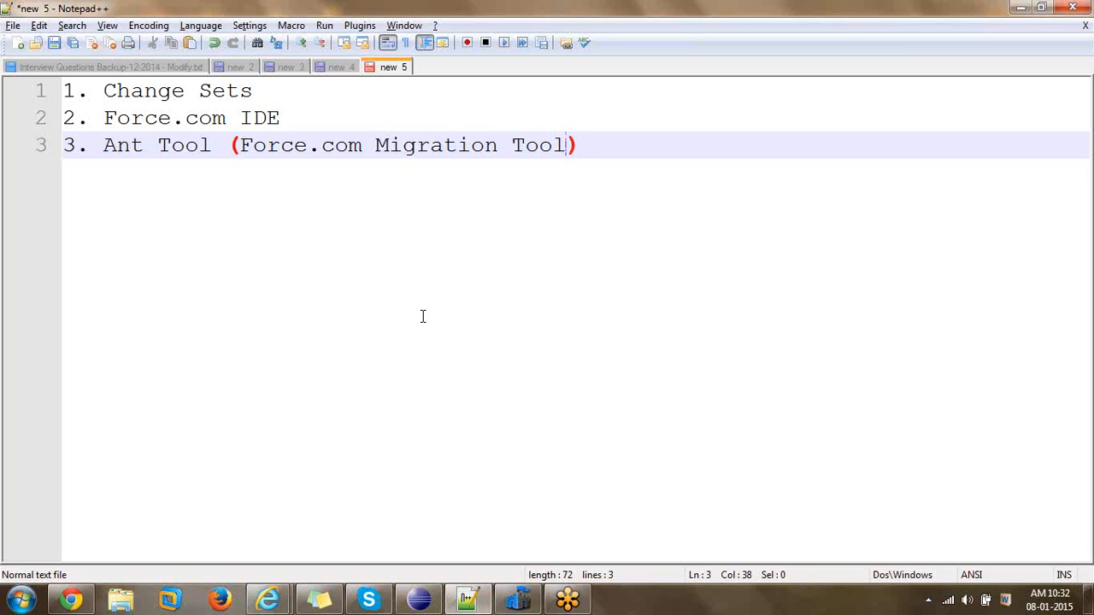
Highlight the Change Sets line and then the Force.com IDE line of the list
click(227, 90)
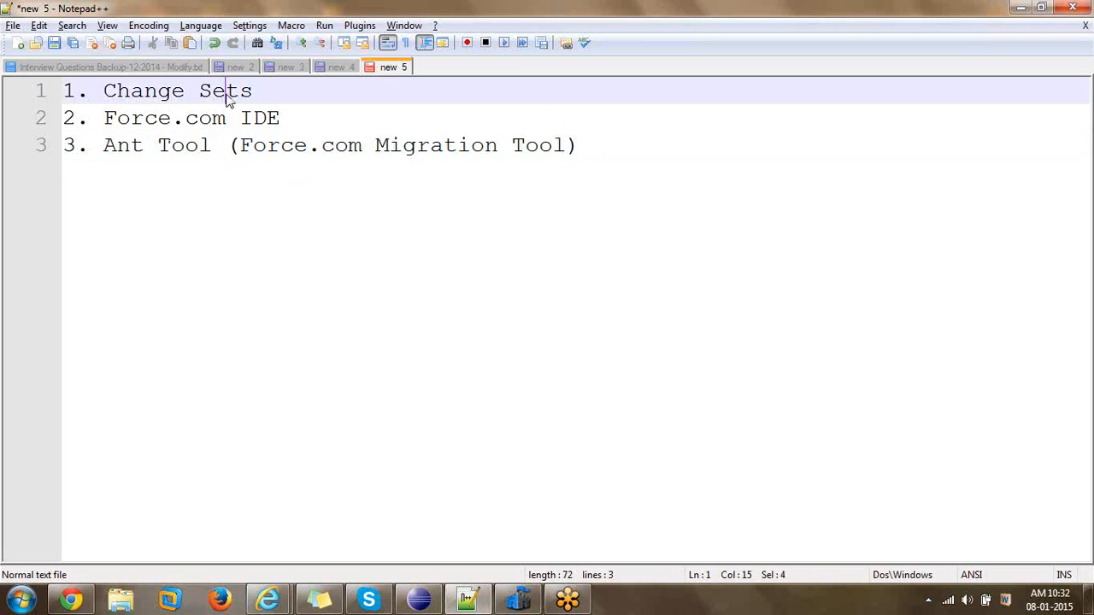
triple_click(227, 91)
triple_click(231, 116)
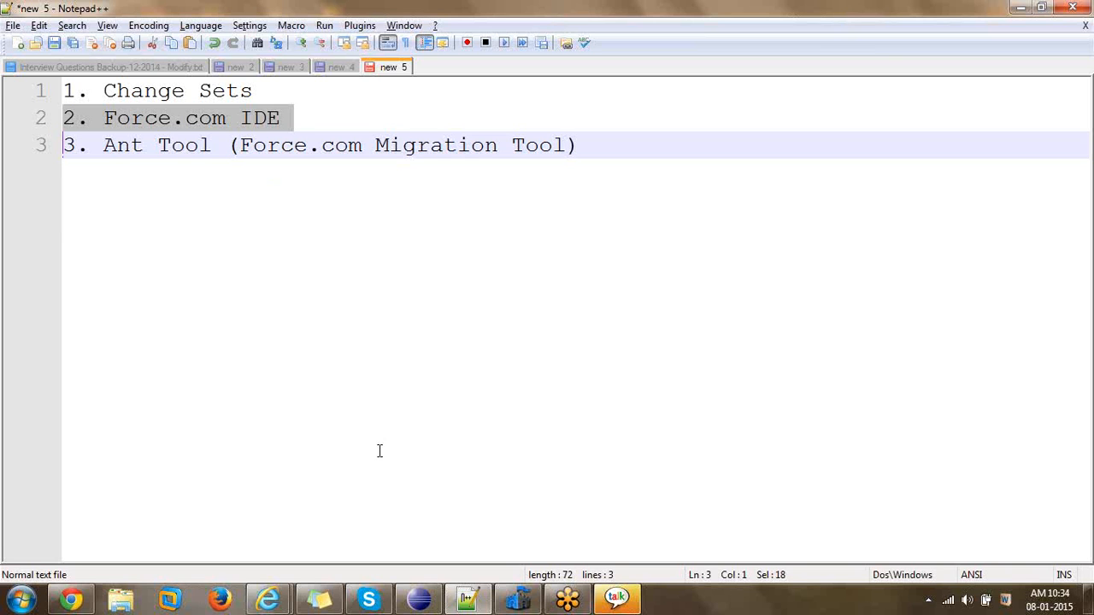
Switch to Eclipse, look at the Venki-US project in the Package Explorer, and return to the notes in Notepad++
click(421, 600)
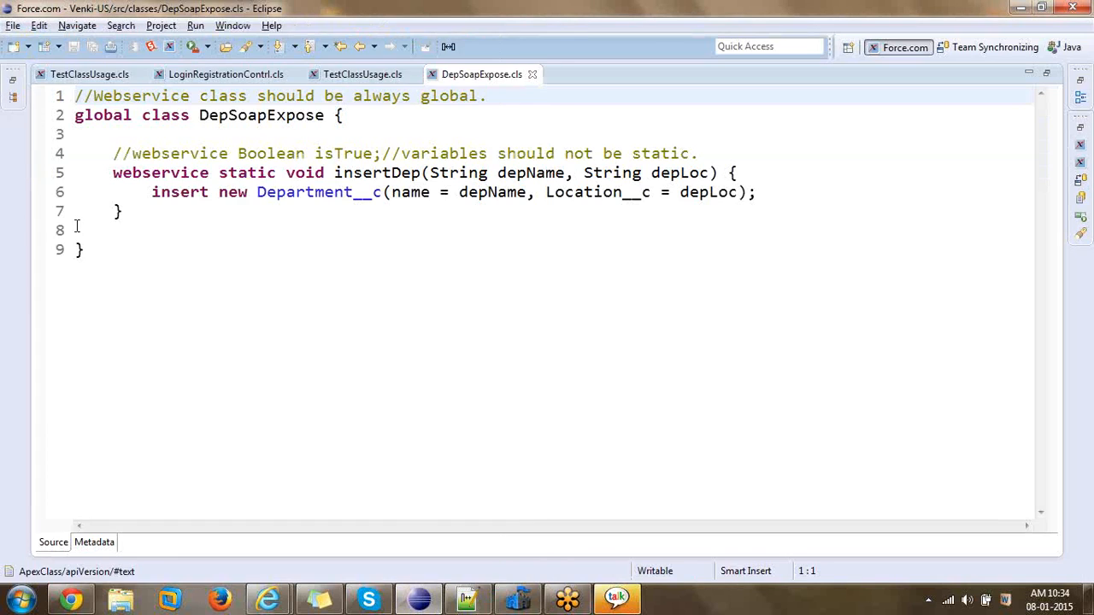
click(13, 98)
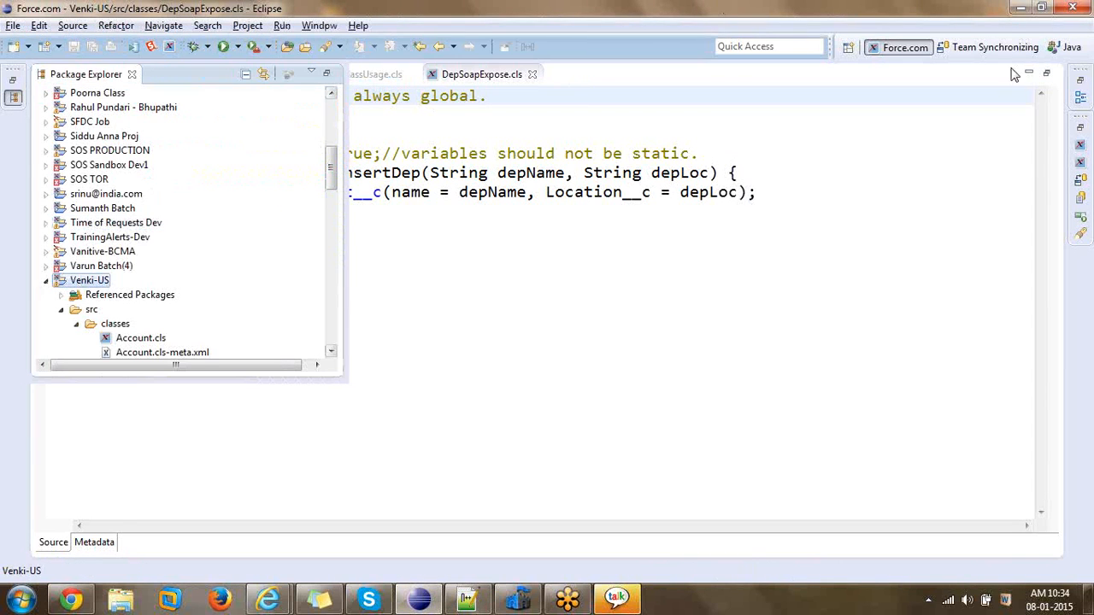
click(1022, 10)
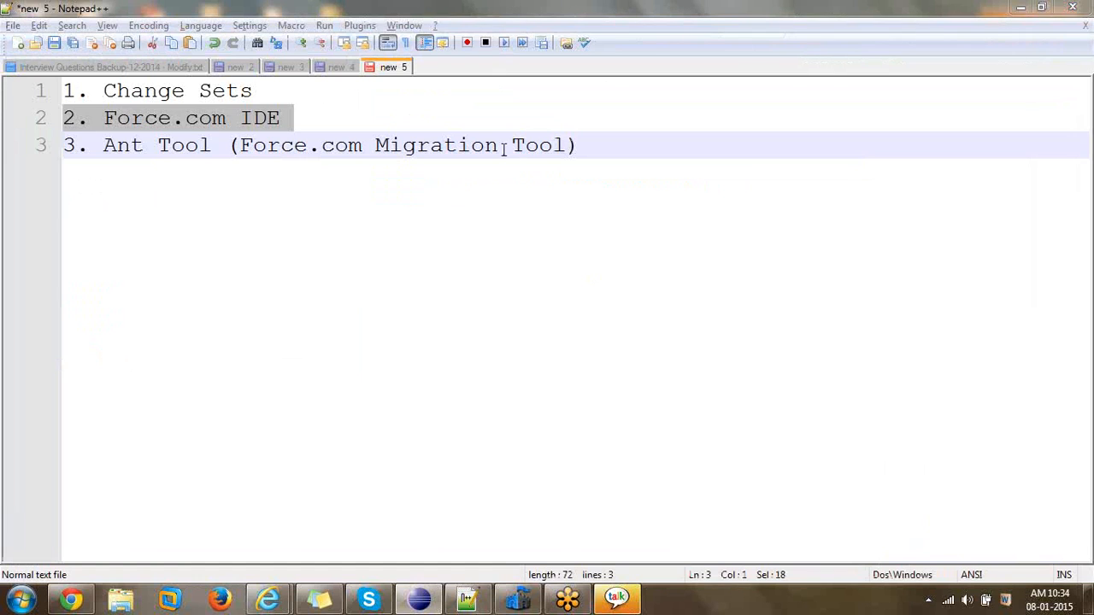
Highlight the Ant Tool, Force.com IDE and Change Sets lines of the list one after another
triple_click(504, 147)
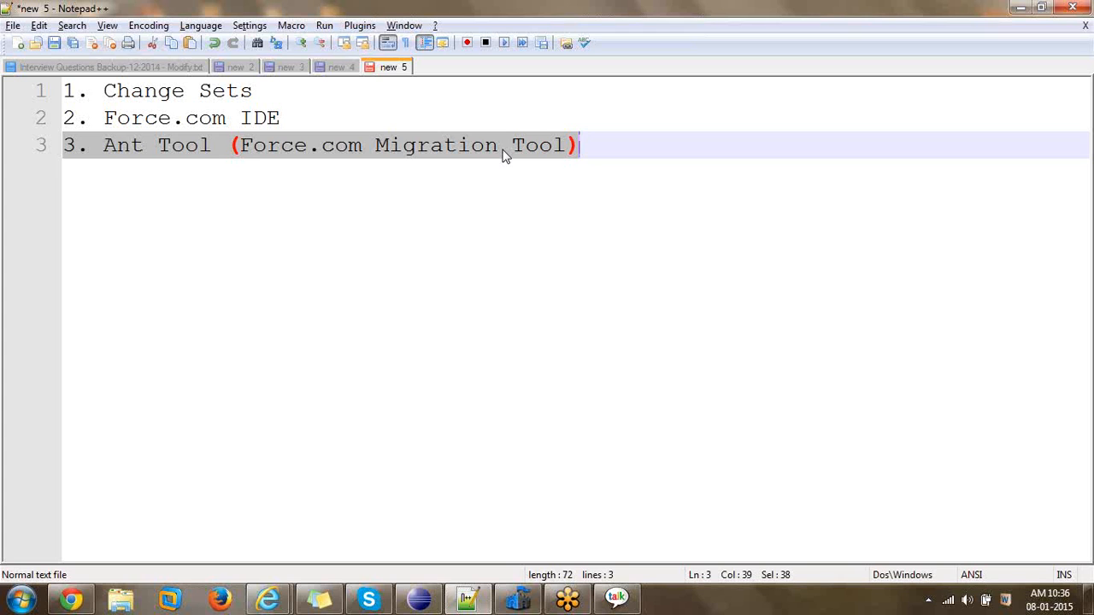
triple_click(221, 106)
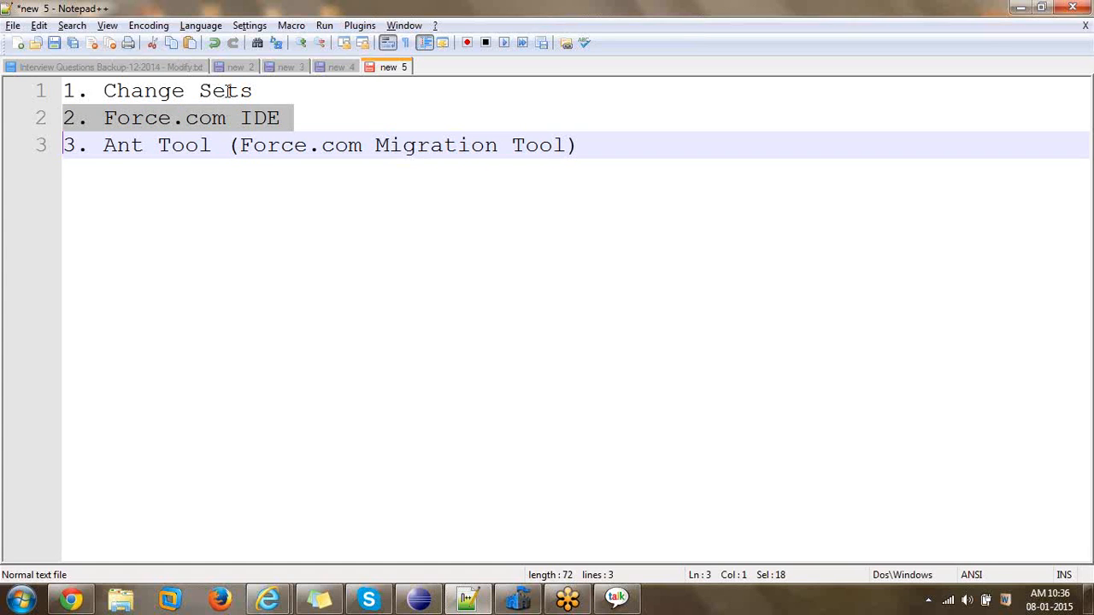
triple_click(226, 91)
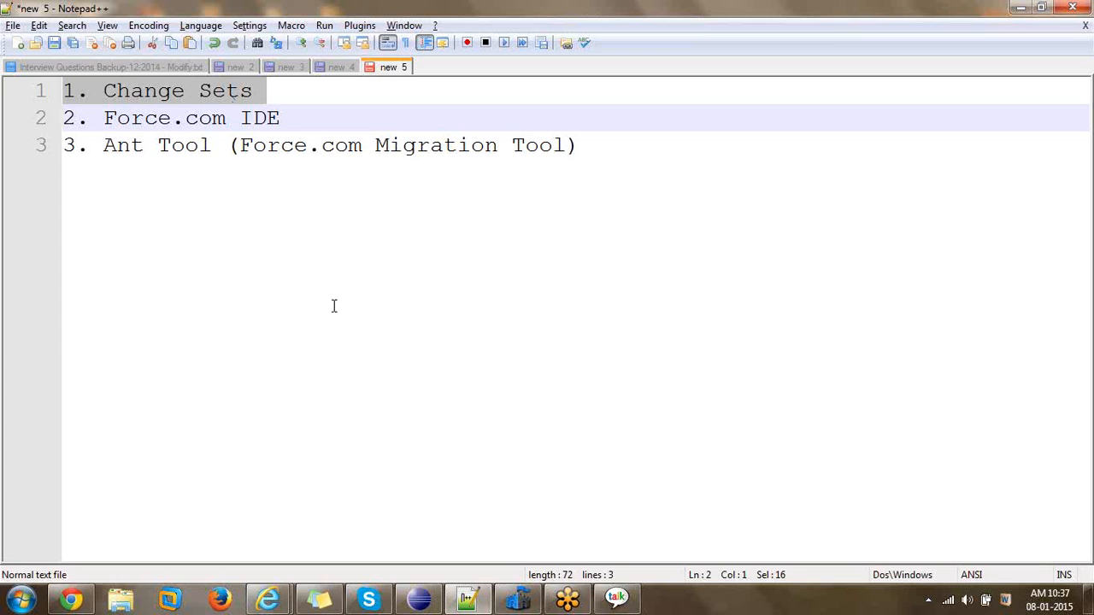
Switch to Chrome and view the Force.com Home page of the Employee Management org
mouse_move(89, 603)
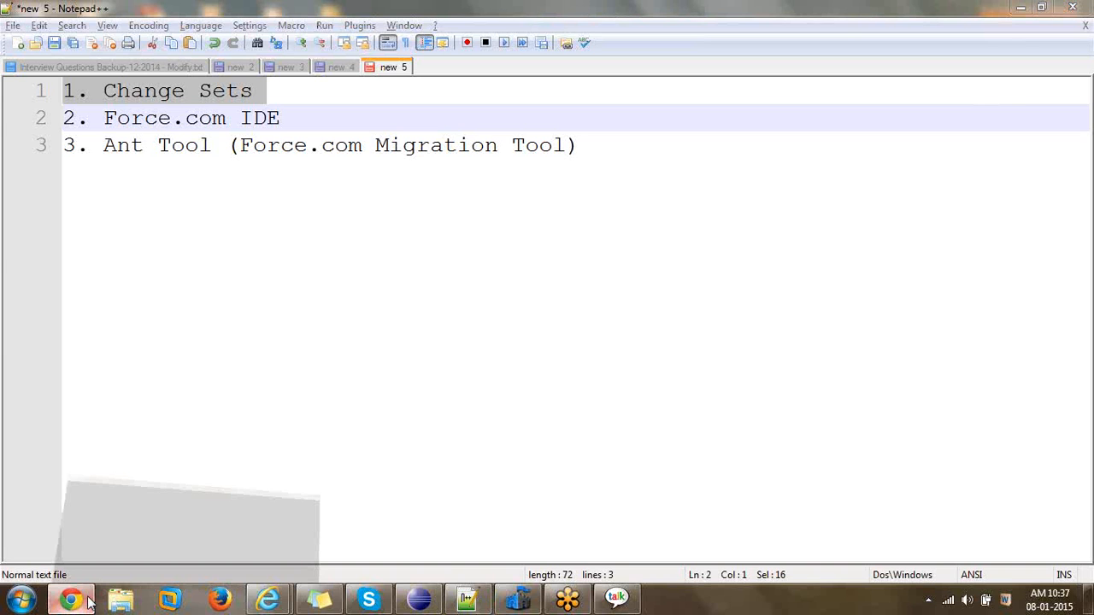
click(88, 602)
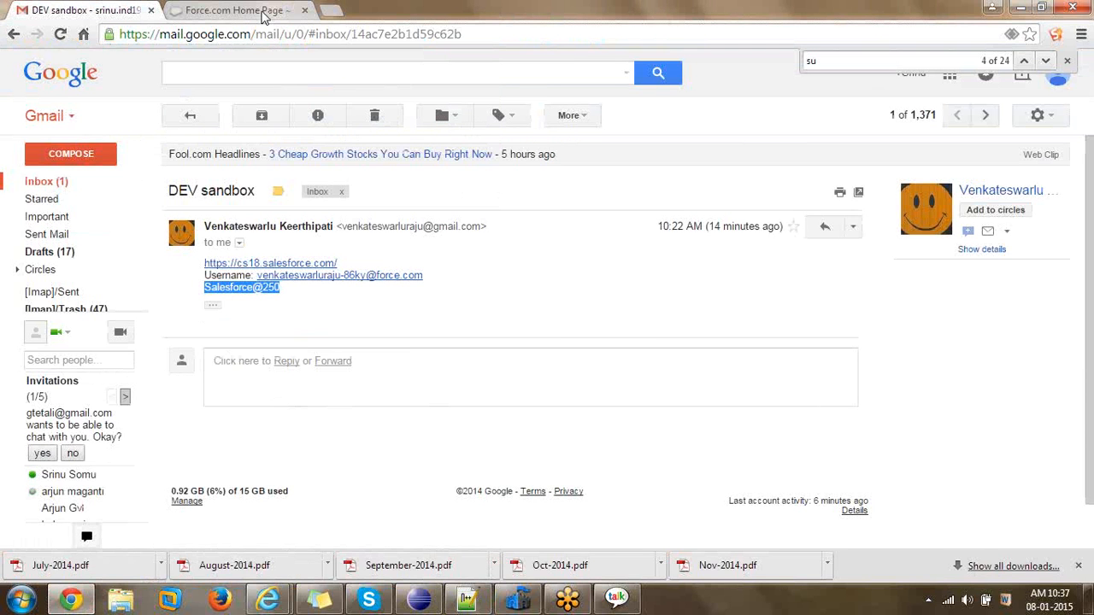
click(263, 12)
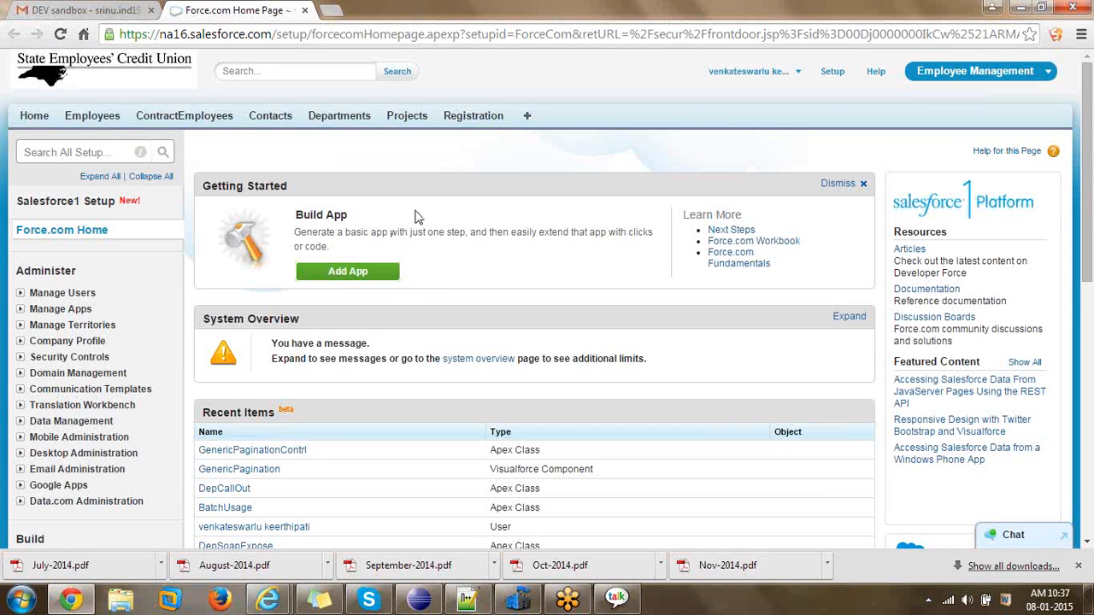
middle_click(674, 210)
scroll(675, 211, up, 1)
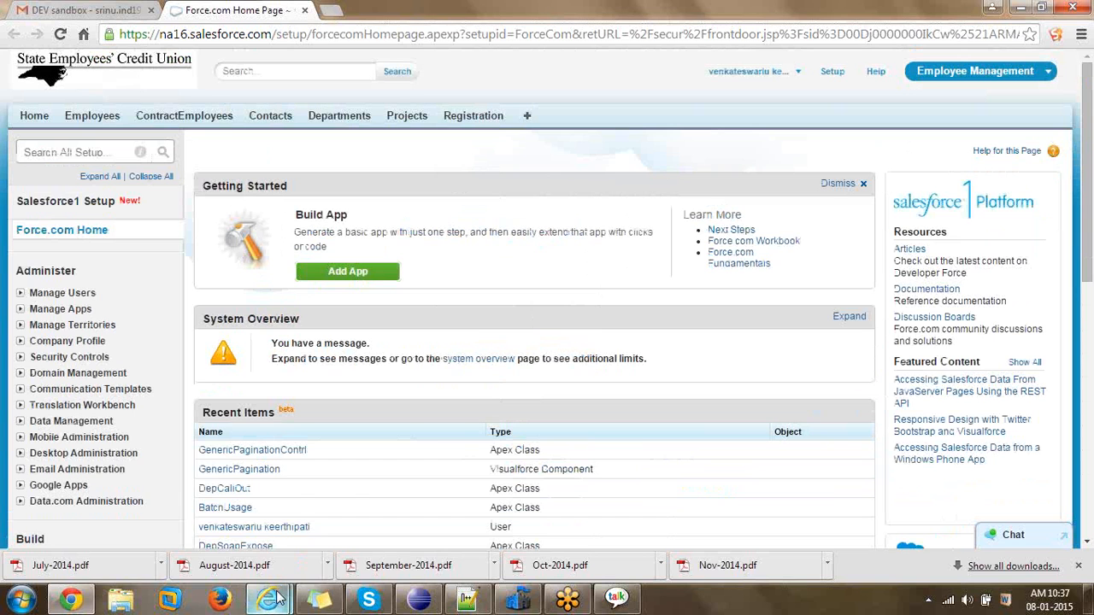
Switch to Internet Explorer and examine the DevSandbox Force.com home page
mouse_move(276, 599)
click(206, 483)
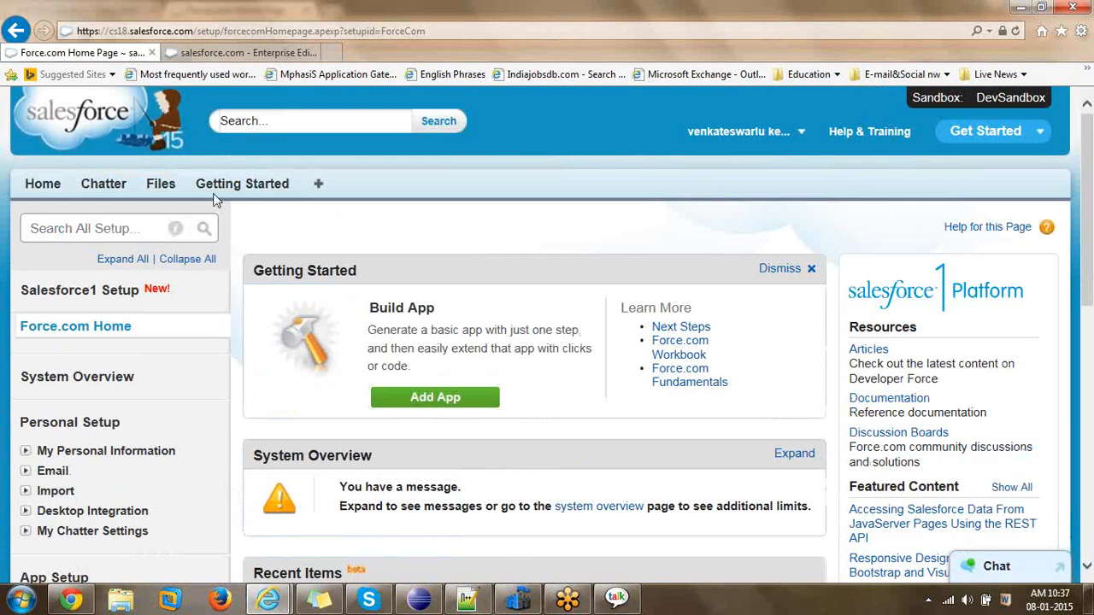
middle_click(453, 248)
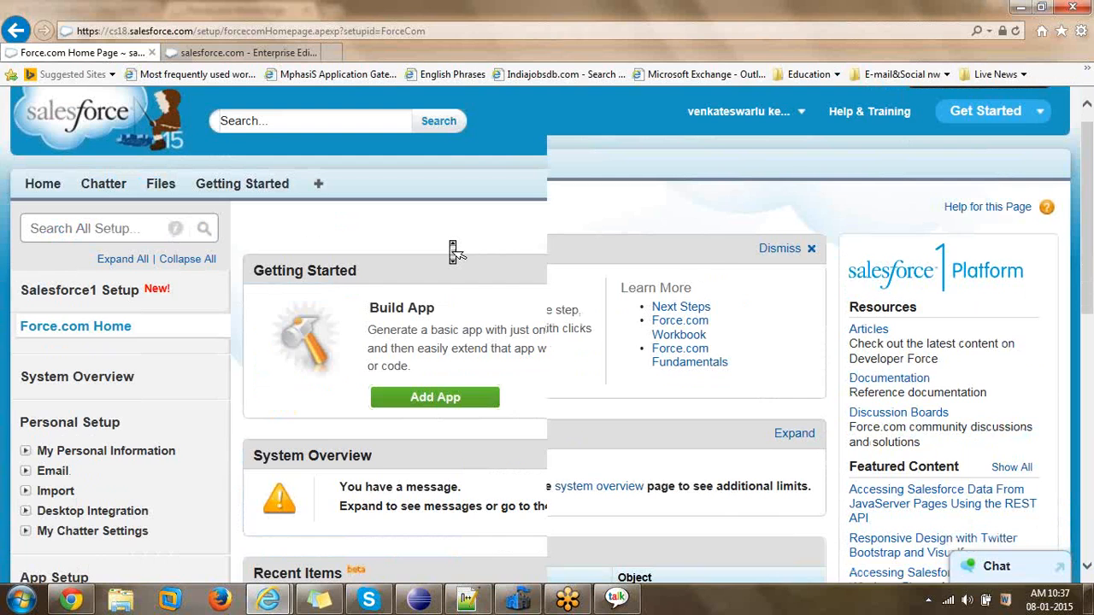
scroll(453, 248, down, 2)
scroll(453, 248, up, 2)
middle_click(453, 248)
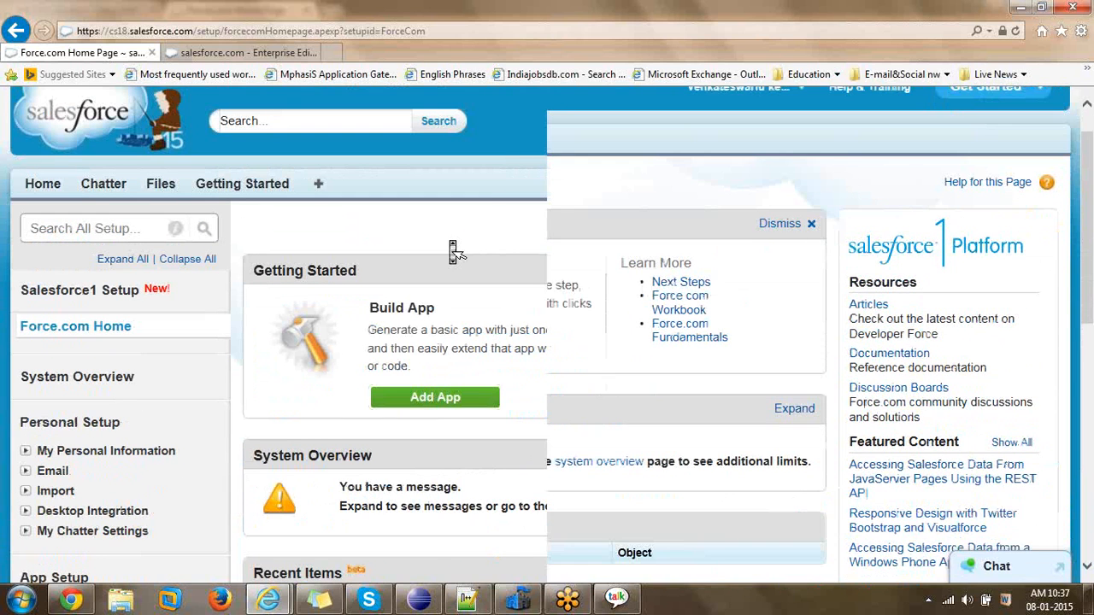
scroll(453, 250, down, 5)
scroll(453, 250, up, 5)
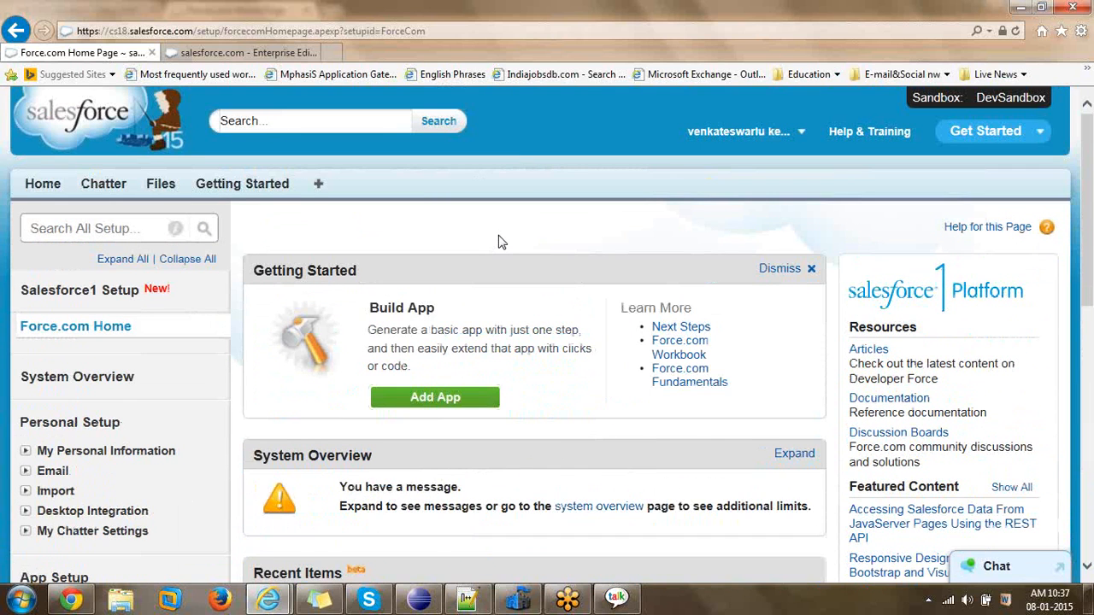
middle_click(502, 243)
scroll(502, 247, down, 1)
scroll(504, 247, up, 1)
View the production org's Home page and return to the Employee Management org's Force.com Home page in Chrome
click(277, 53)
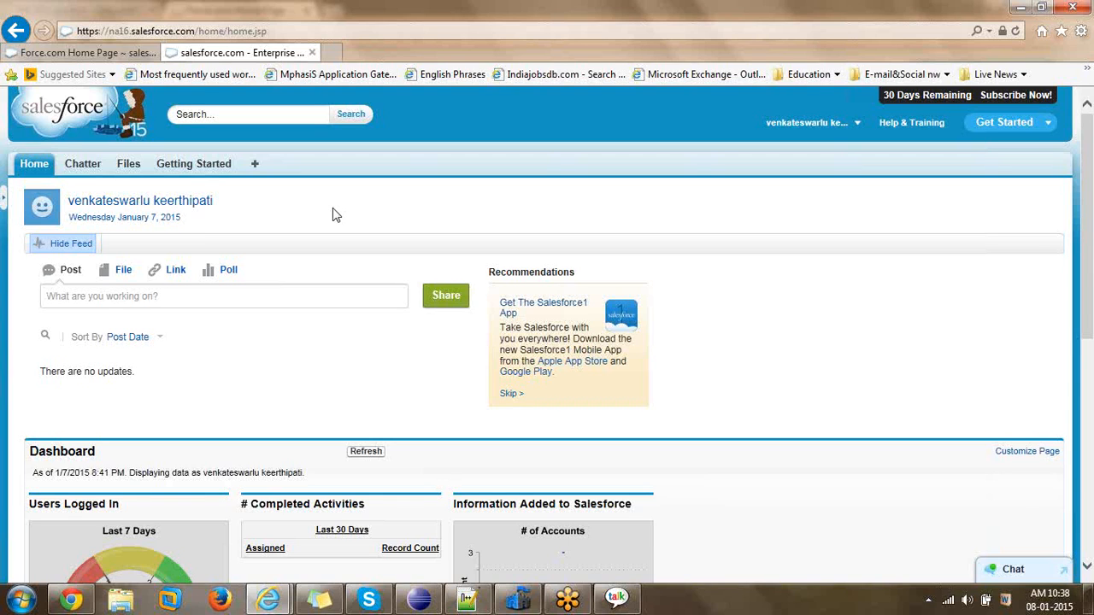
click(85, 601)
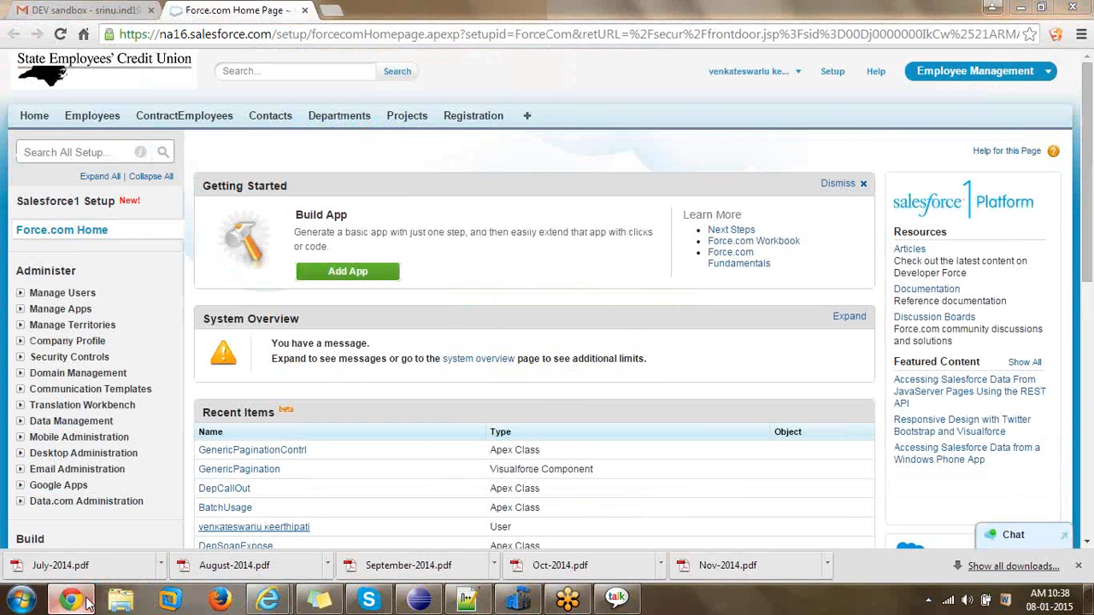
View the production Home and DevSandbox pages in Internet Explorer, and look over the Employee Management org's Force.com Home page in Chrome
click(86, 601)
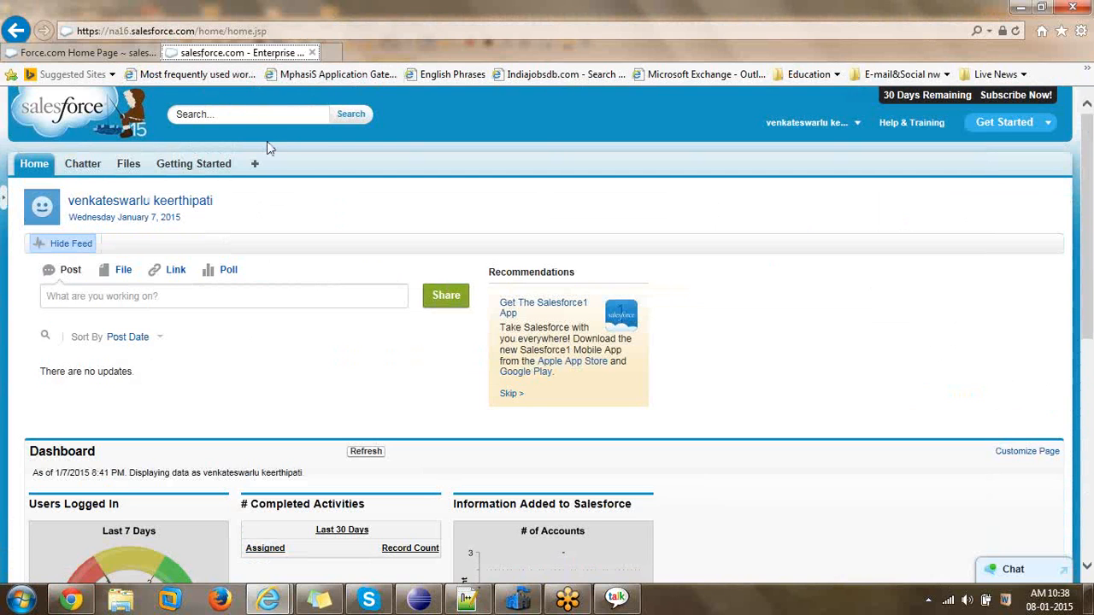
click(117, 57)
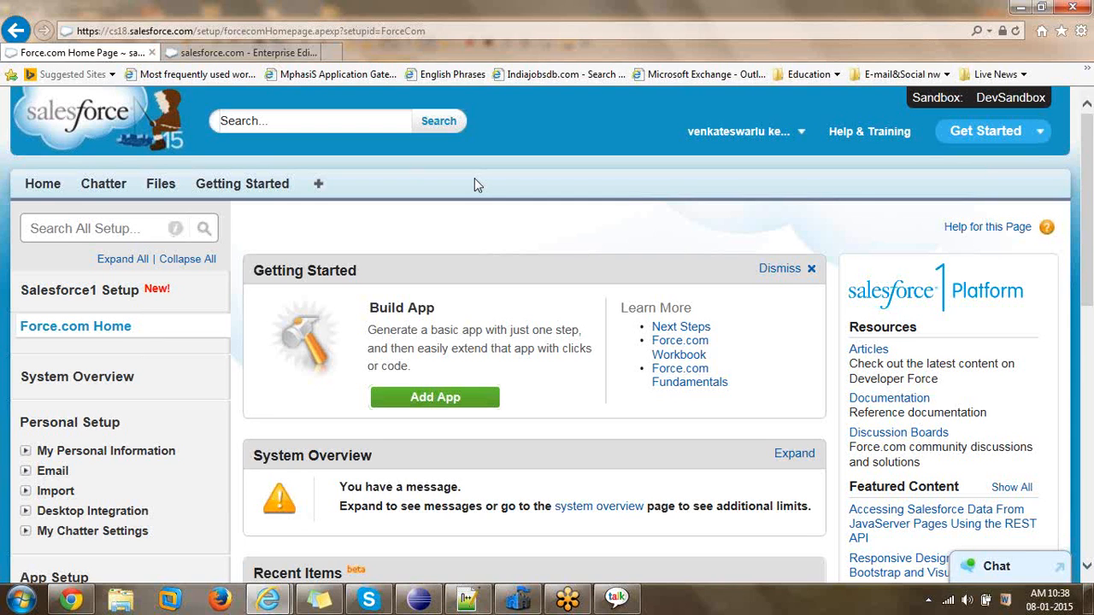
click(71, 601)
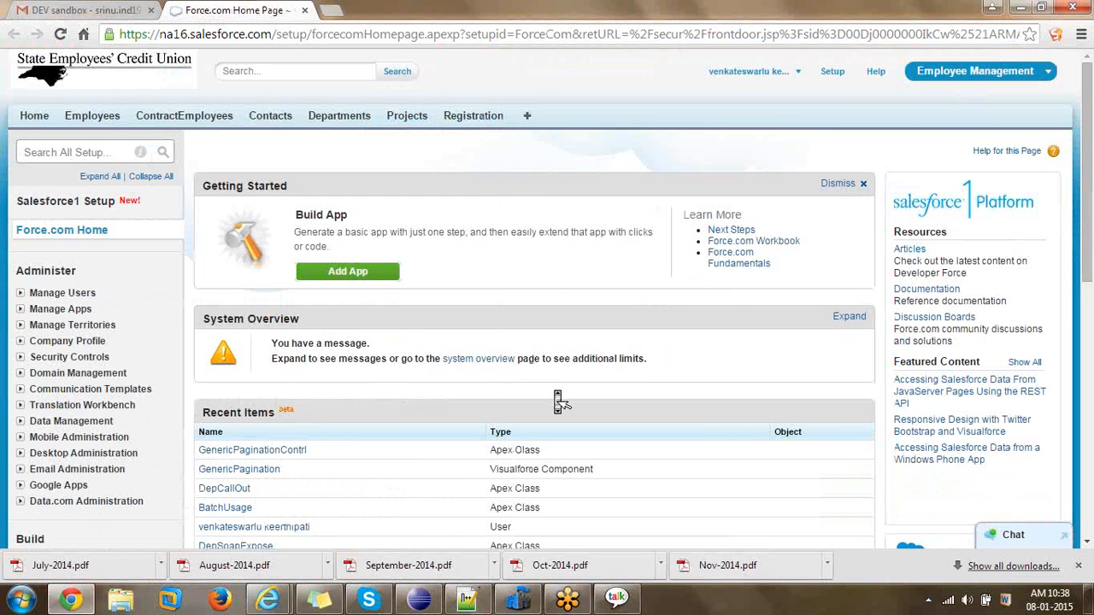
scroll(557, 402, down, 2)
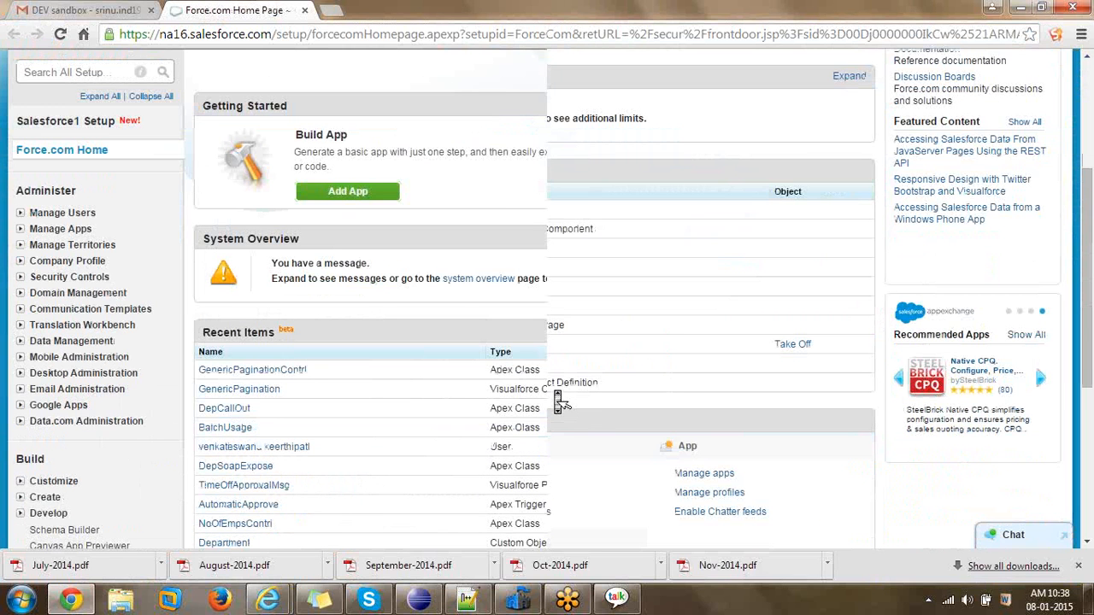
scroll(557, 402, down, 4)
scroll(557, 402, up, 4)
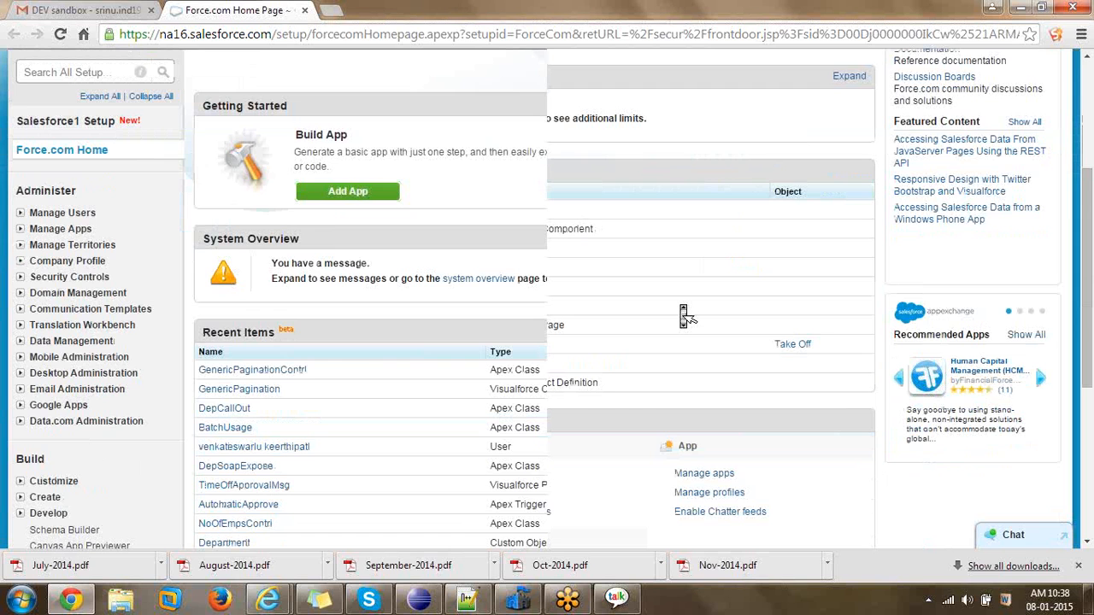
scroll(683, 316, up, 1)
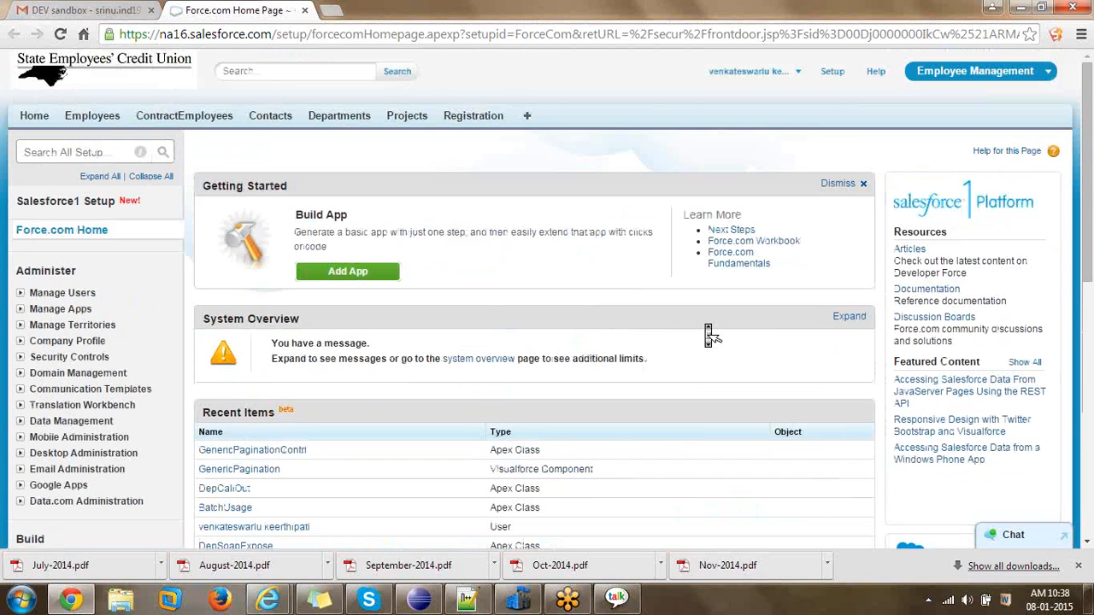
scroll(709, 336, down, 6)
scroll(709, 336, up, 6)
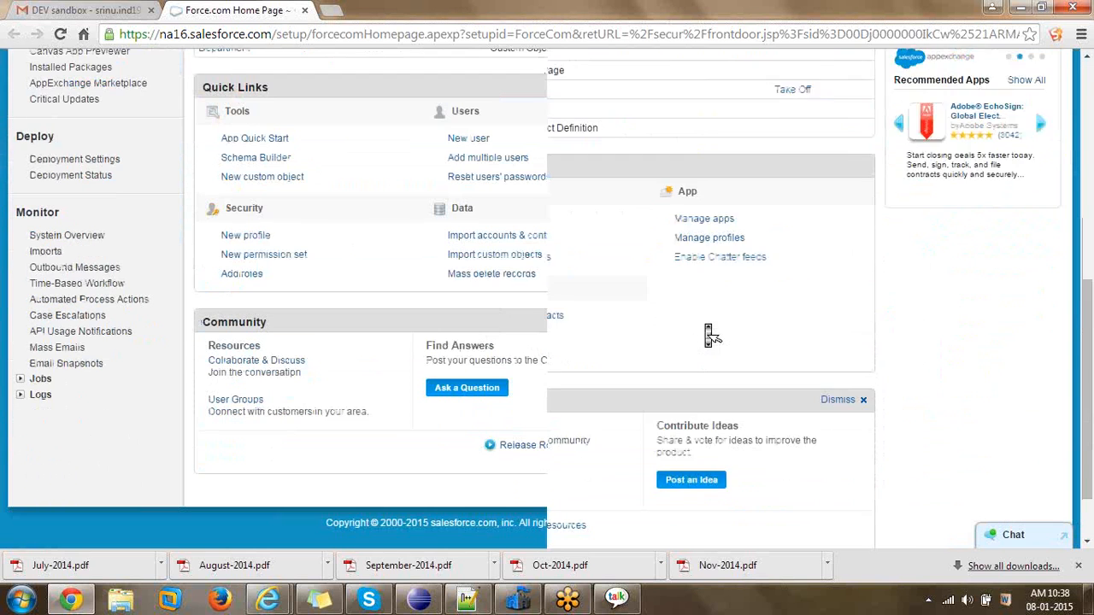
Switch to Internet Explorer and compare the DevSandbox Force.com home page with the production org's Home page
click(1020, 9)
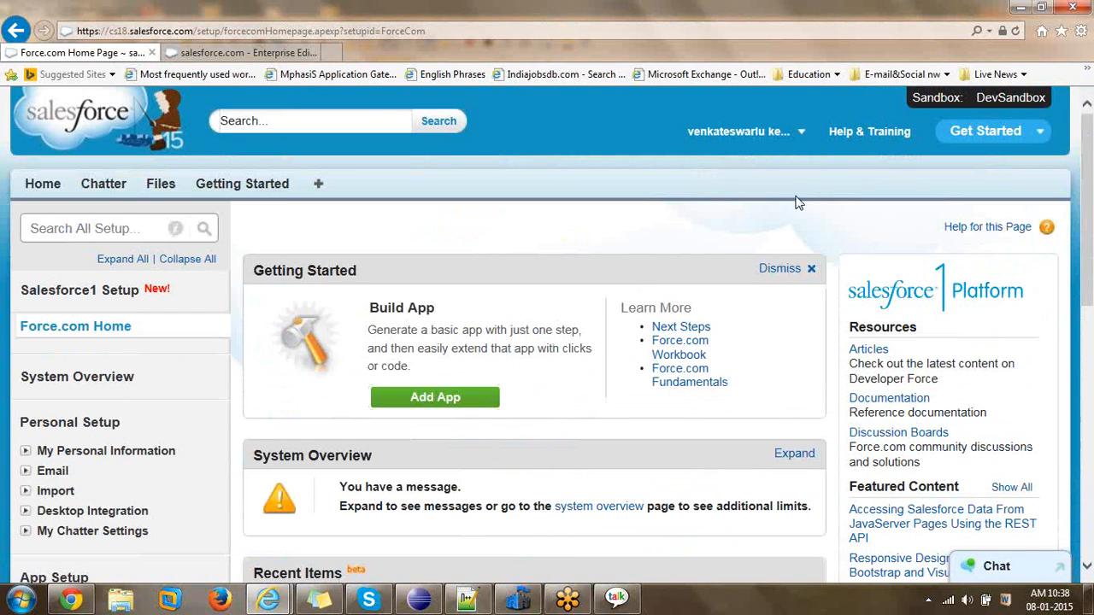
scroll(812, 201, down, 1)
scroll(812, 201, up, 1)
click(289, 55)
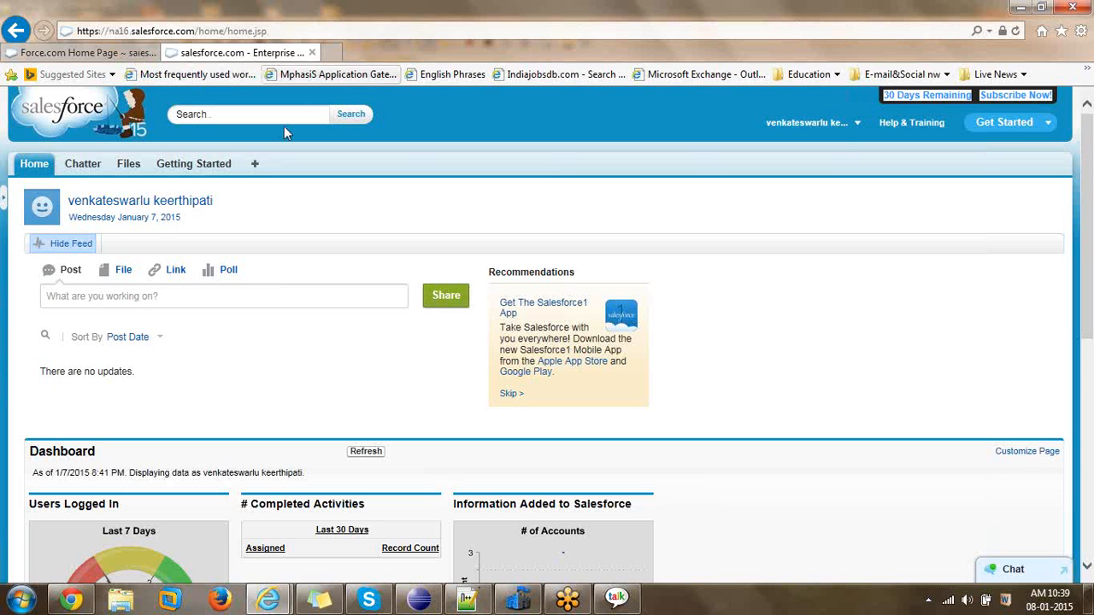
click(141, 53)
click(246, 53)
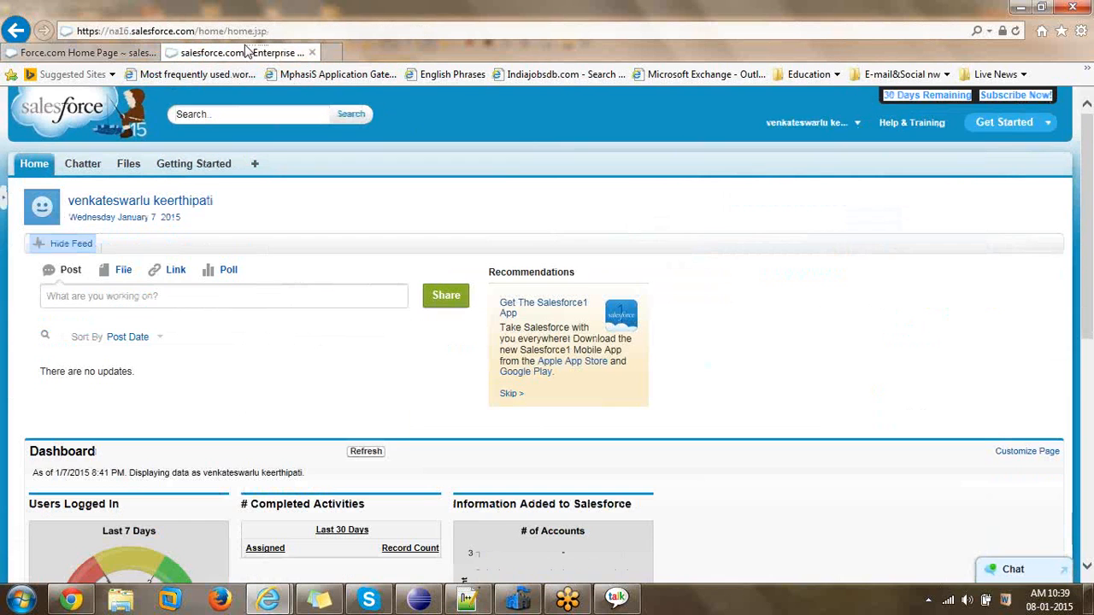
click(111, 53)
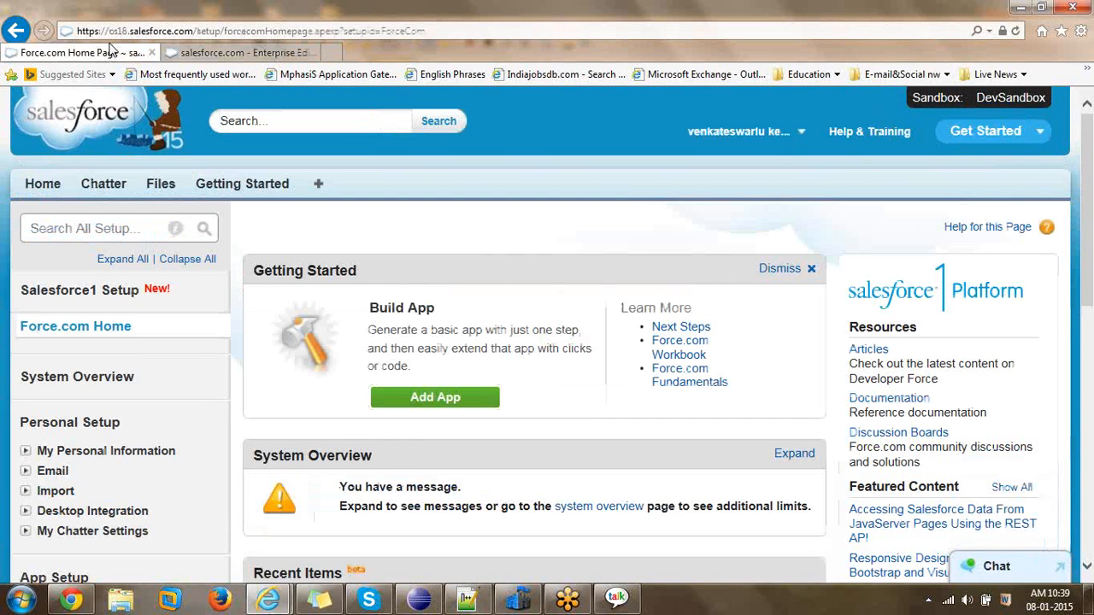
click(248, 53)
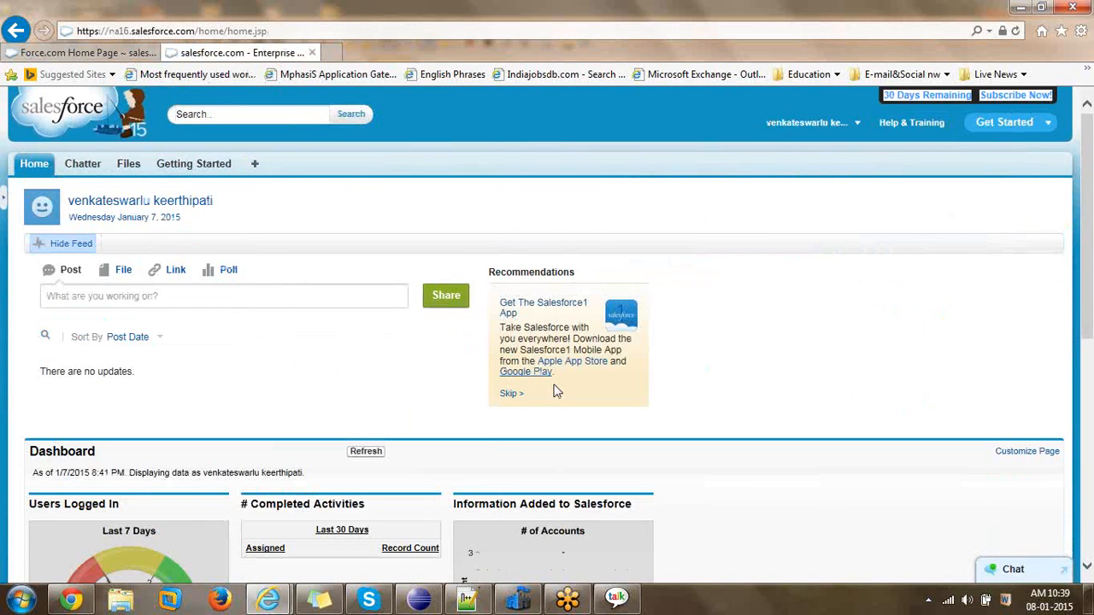
click(125, 53)
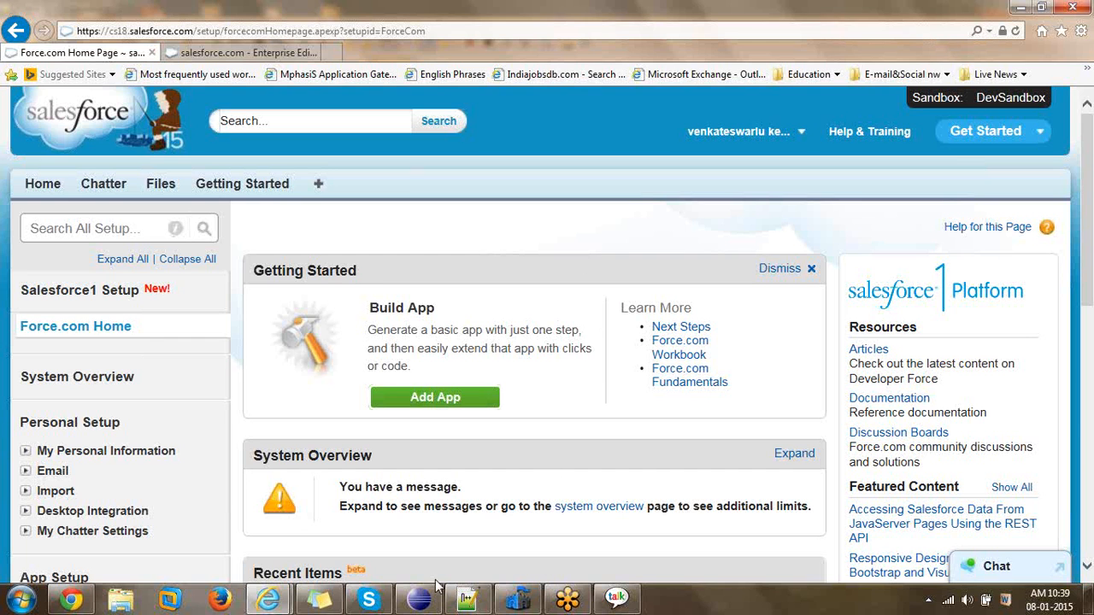
Switch to Eclipse and expand the src folder of the Venki-US project to view its component folders
click(419, 601)
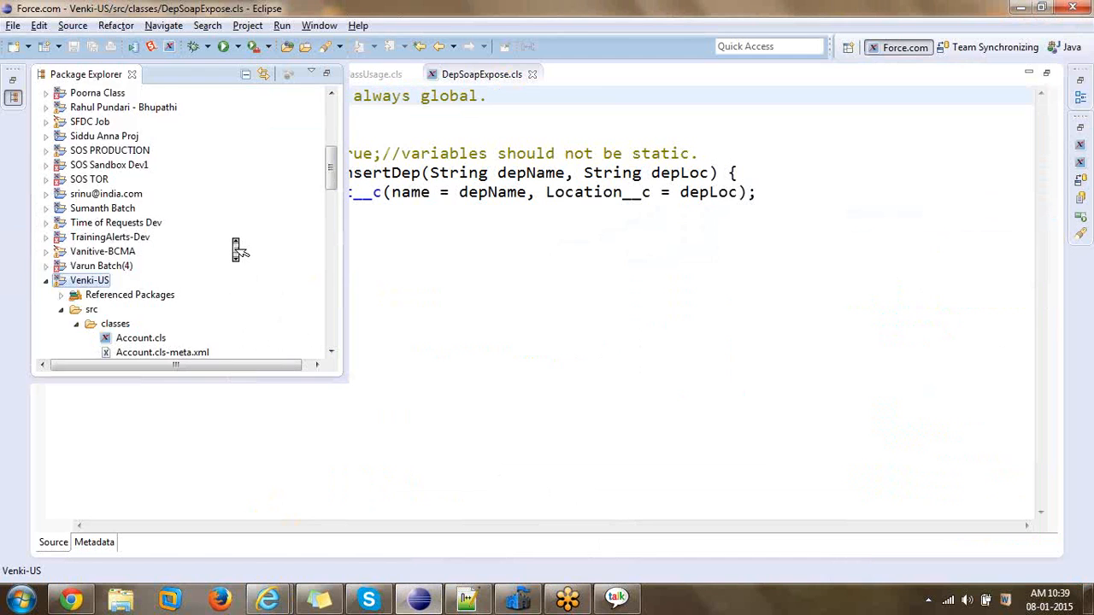
scroll(236, 251, down, 2)
click(76, 251)
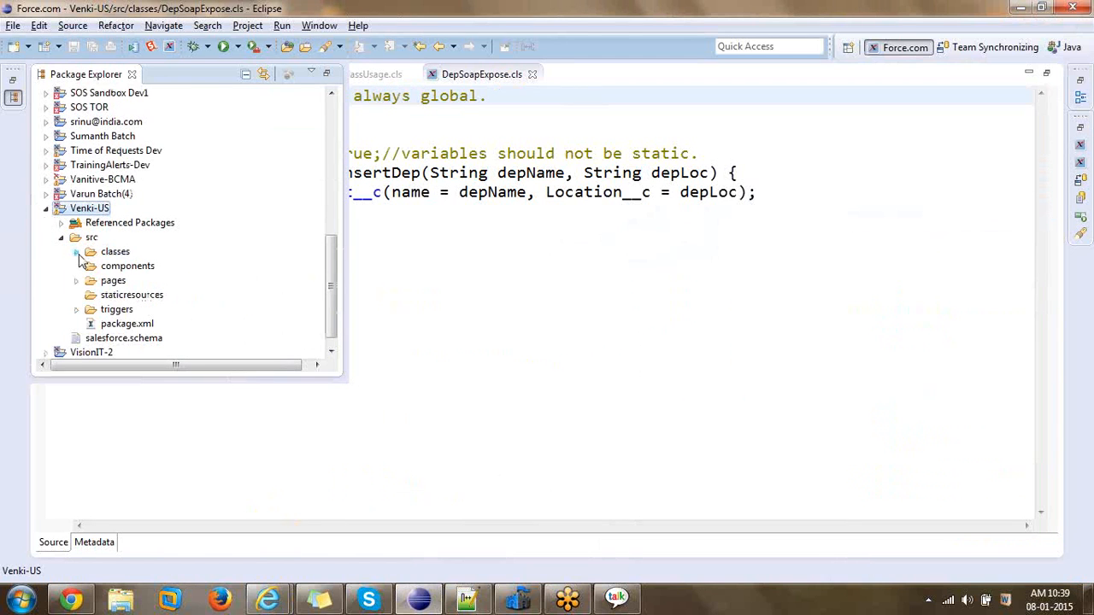
click(60, 236)
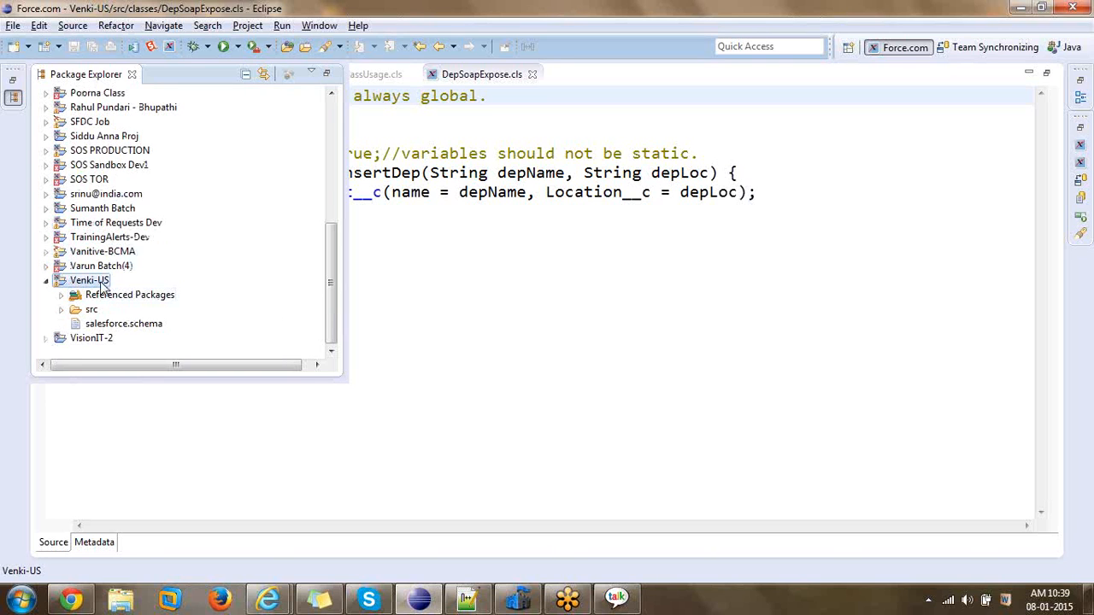
click(60, 308)
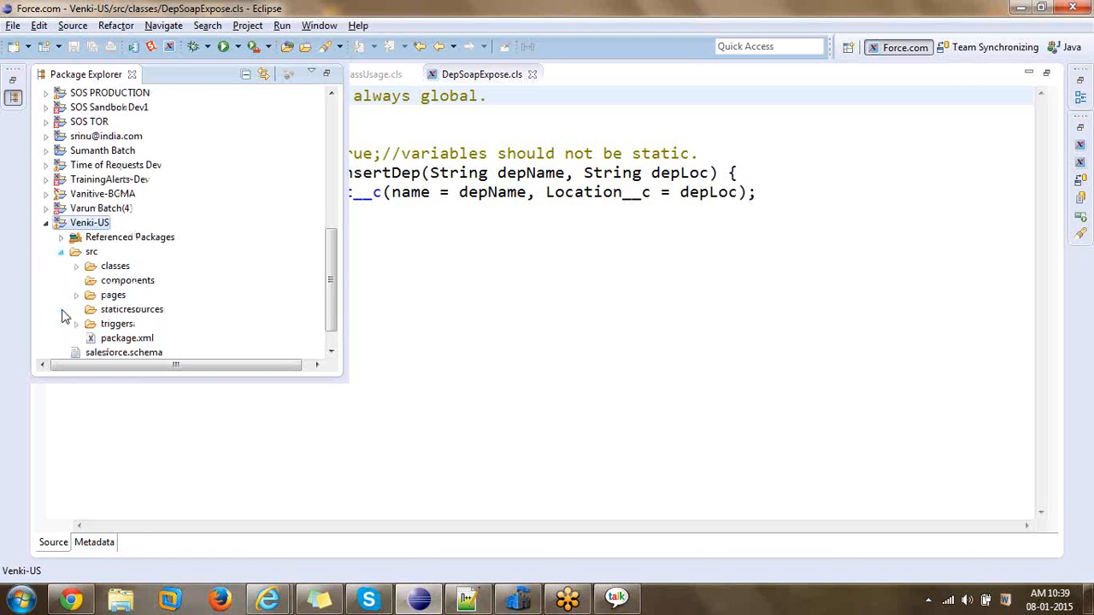
scroll(190, 277, down, 1)
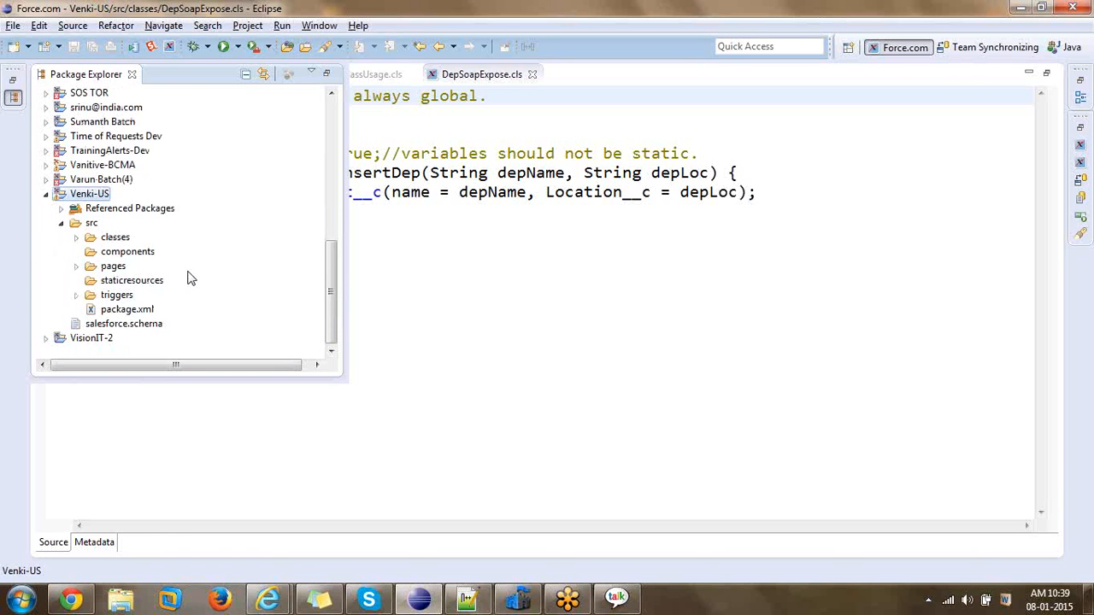
Switch to Chrome, edit the Employee Management custom app under Create, reset its logo to the default and save
click(68, 604)
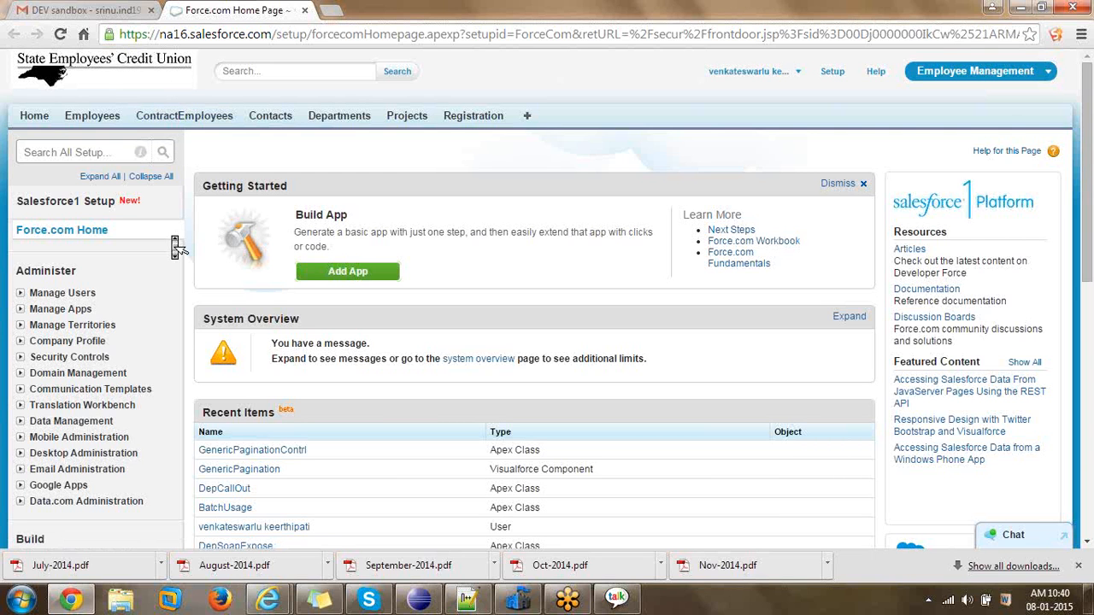
scroll(176, 247, down, 3)
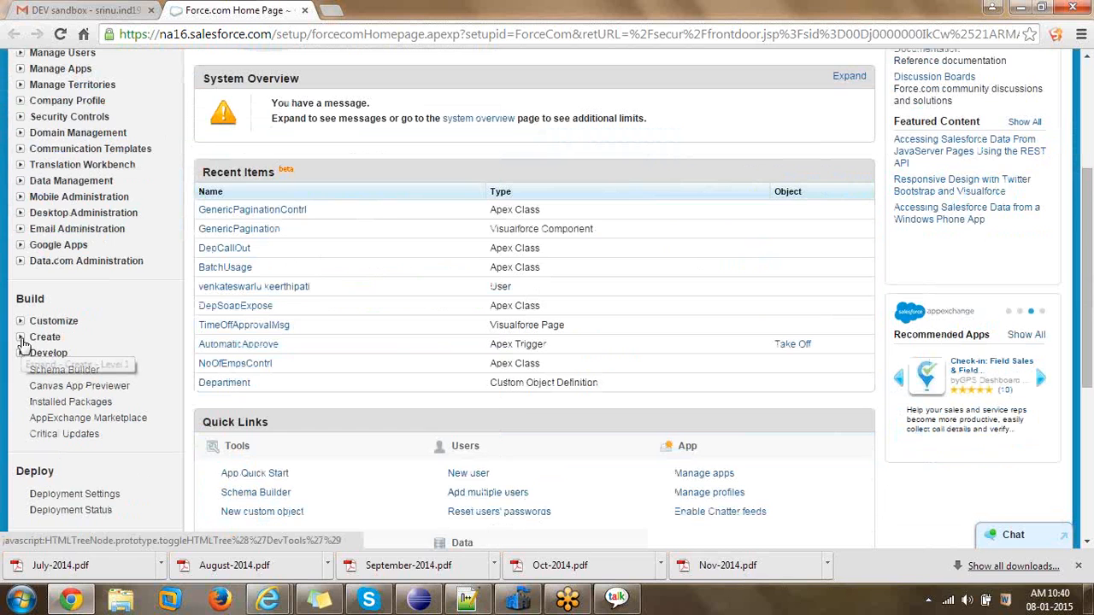
click(21, 338)
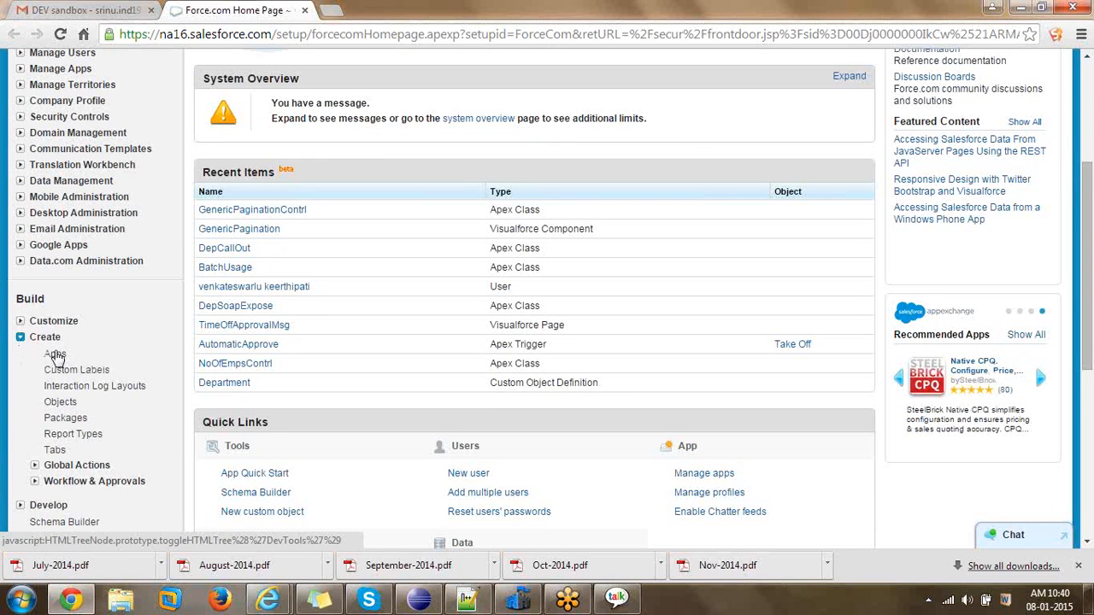
click(55, 354)
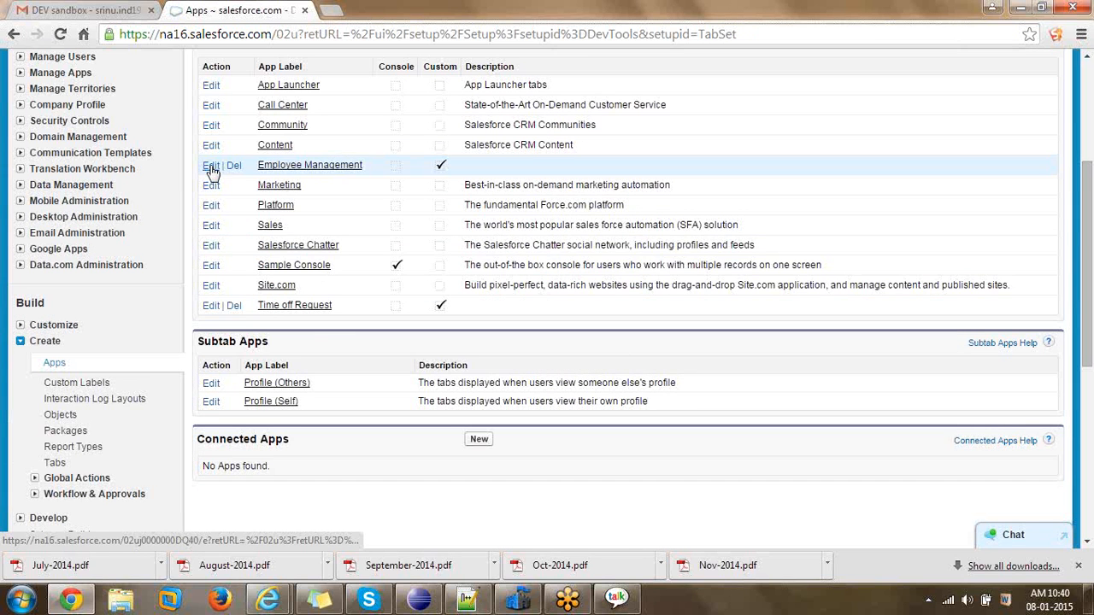
click(211, 165)
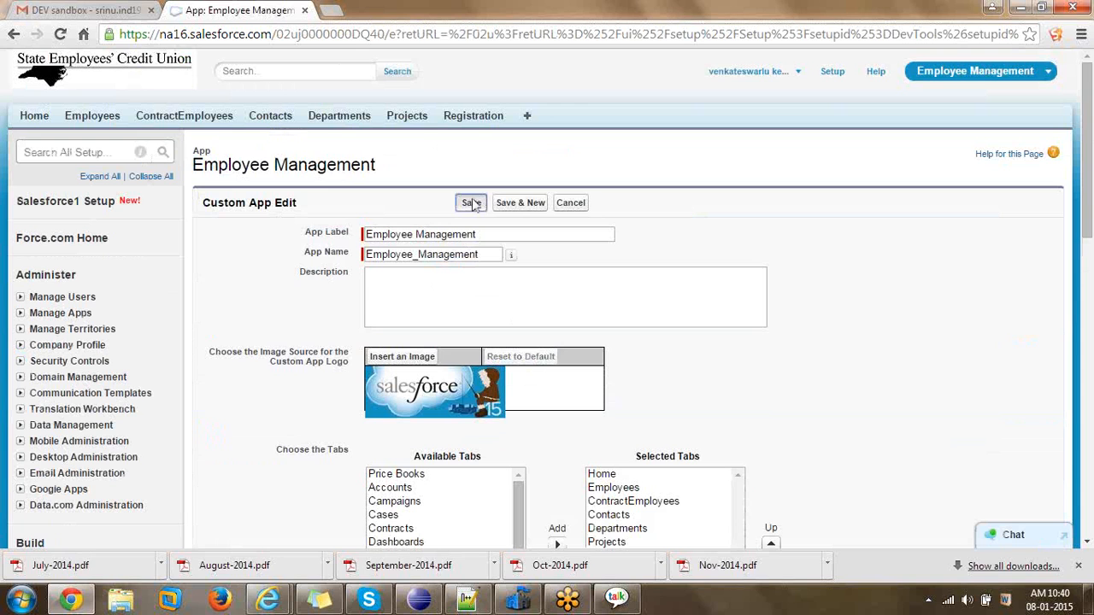
click(476, 204)
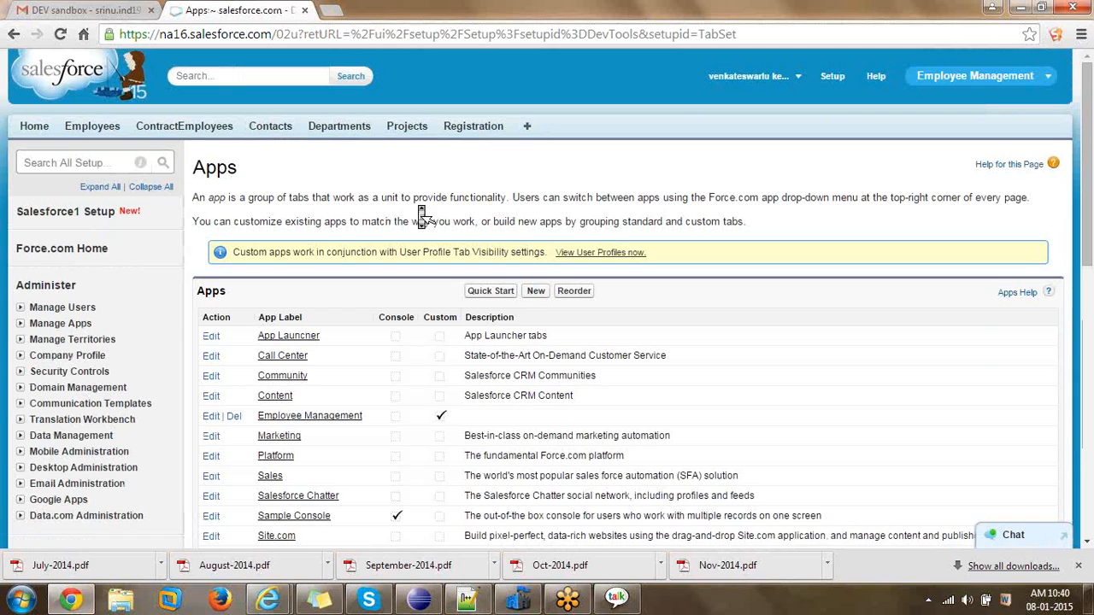
Look through the Apps list, check the project's folders in Eclipse and return to the Apps list in Chrome
scroll(421, 217, down, 2)
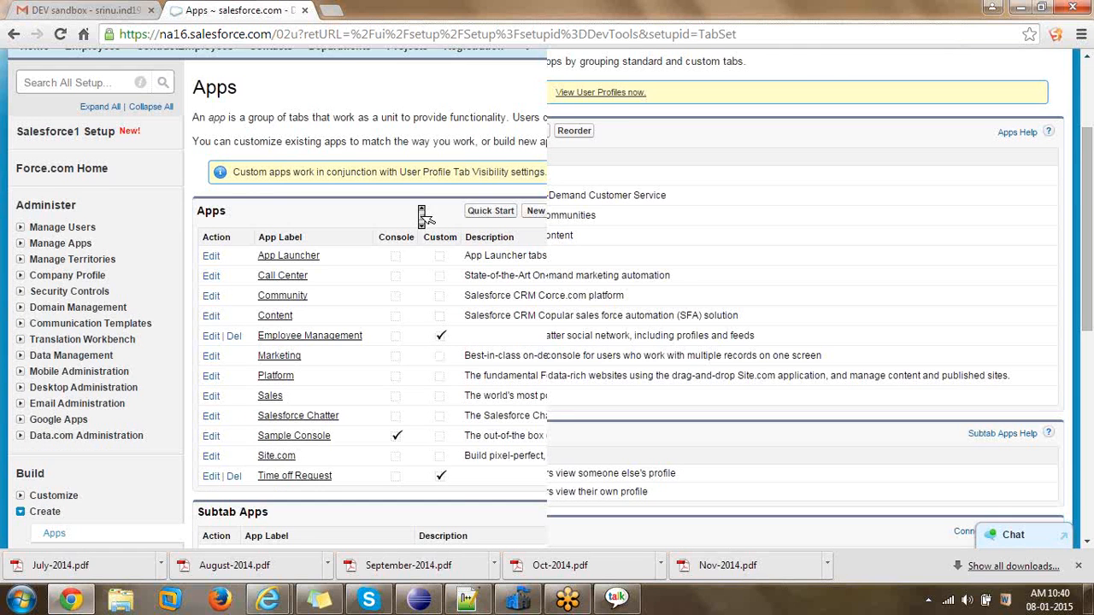
scroll(421, 217, down, 4)
click(419, 598)
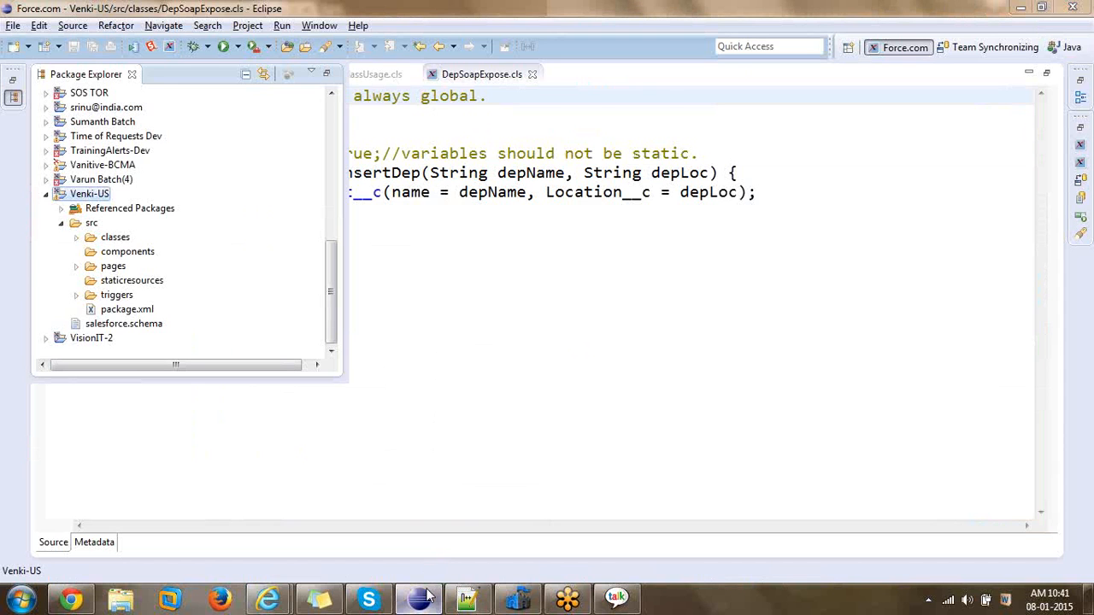
click(421, 598)
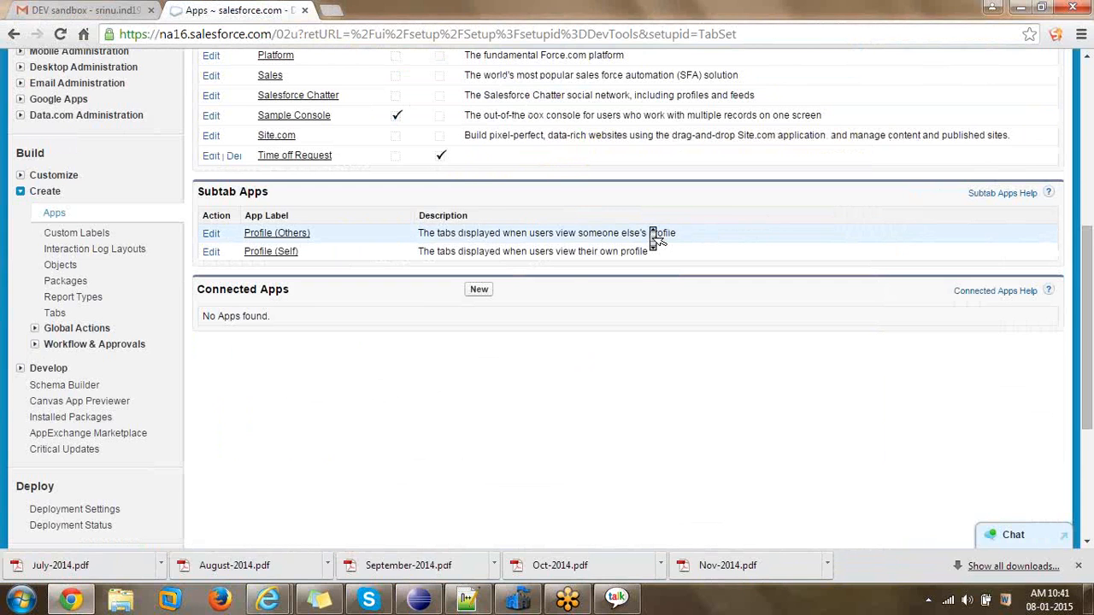
Open the Employee Management app's detail page and review its logo, included tabs and default landing tab
scroll(656, 238, up, 3)
scroll(657, 238, up, 2)
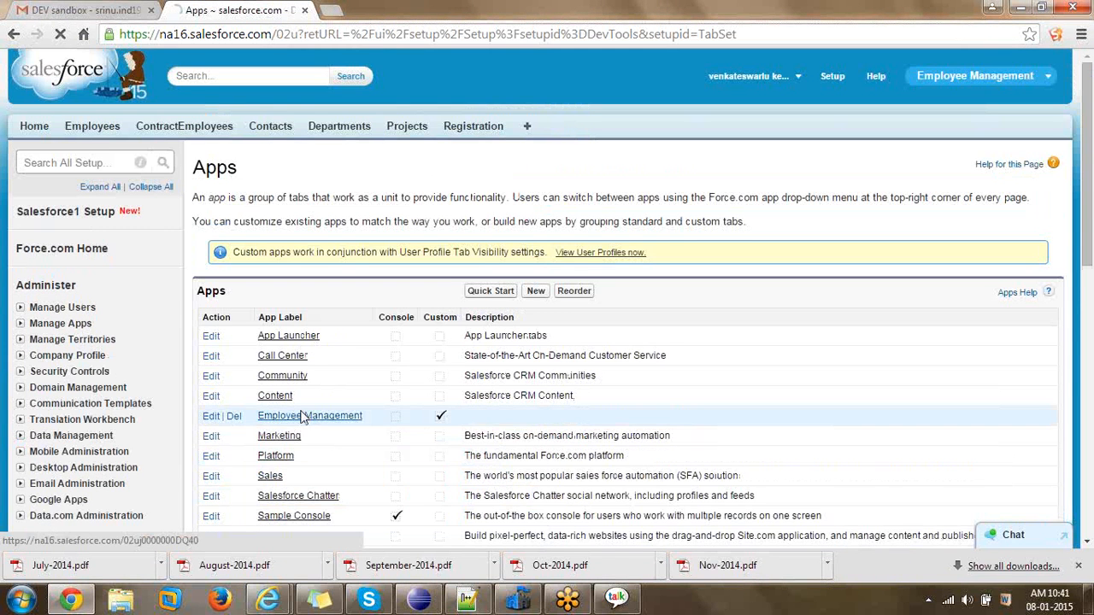
click(315, 416)
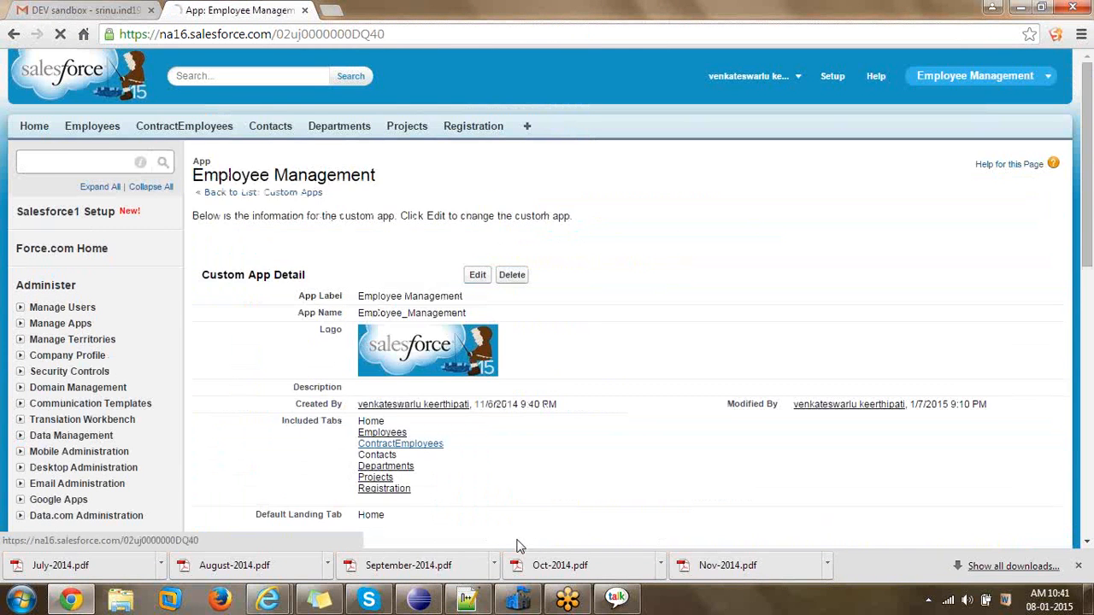
scroll(790, 383, down, 4)
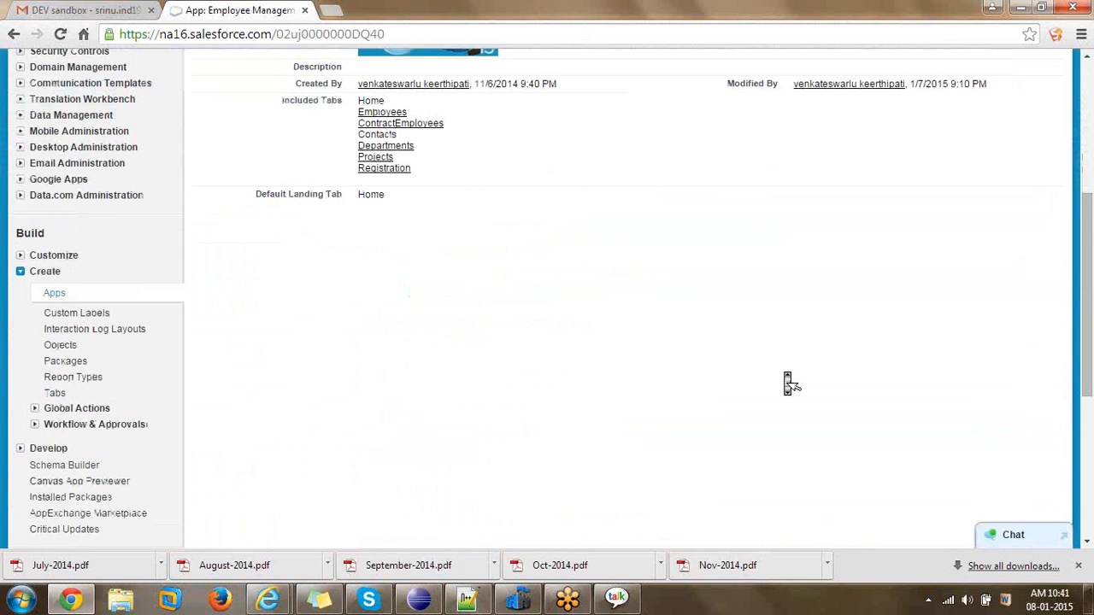
scroll(790, 383, up, 2)
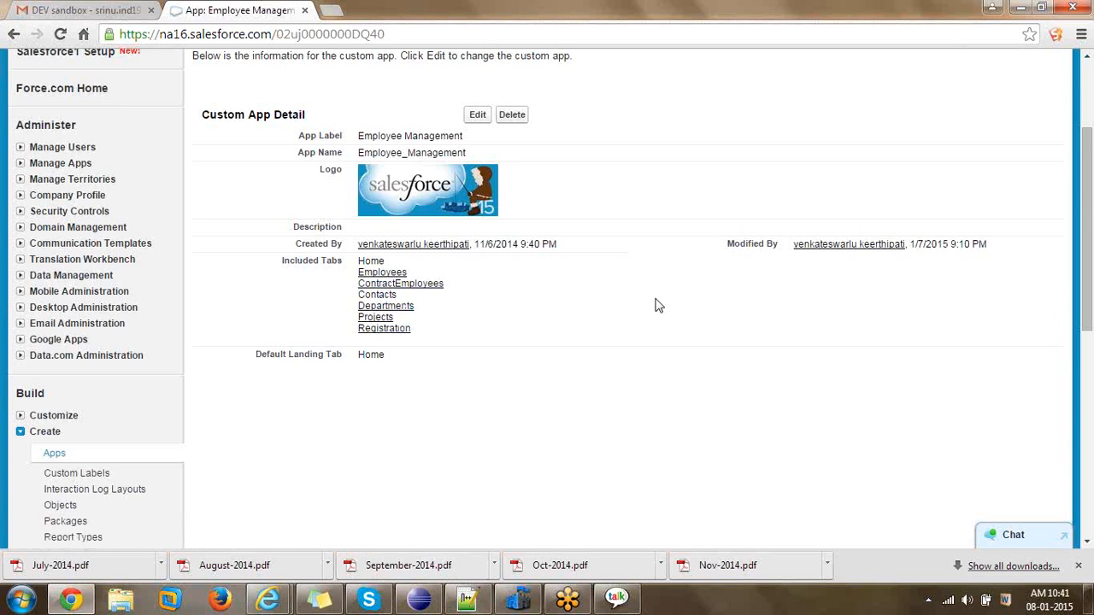
scroll(659, 308, up, 2)
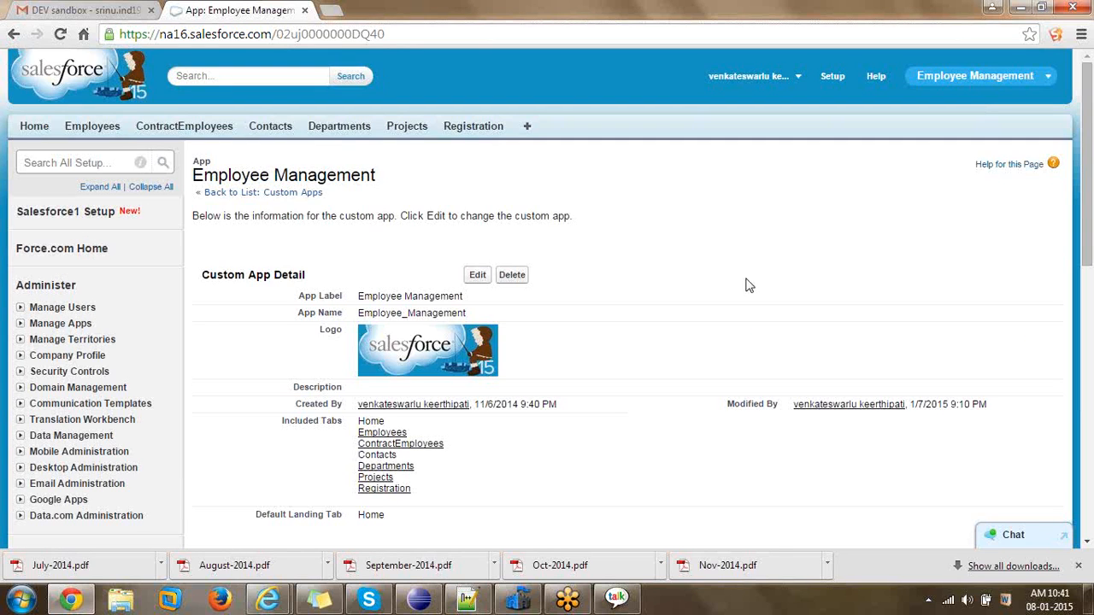
middle_click(749, 289)
scroll(749, 289, down, 1)
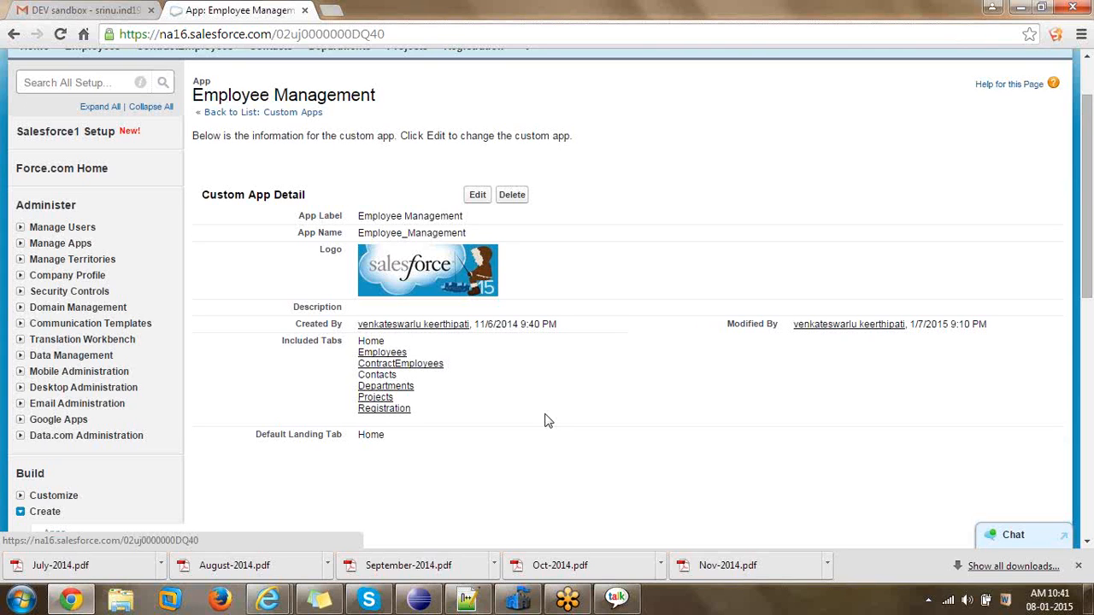
middle_click(726, 349)
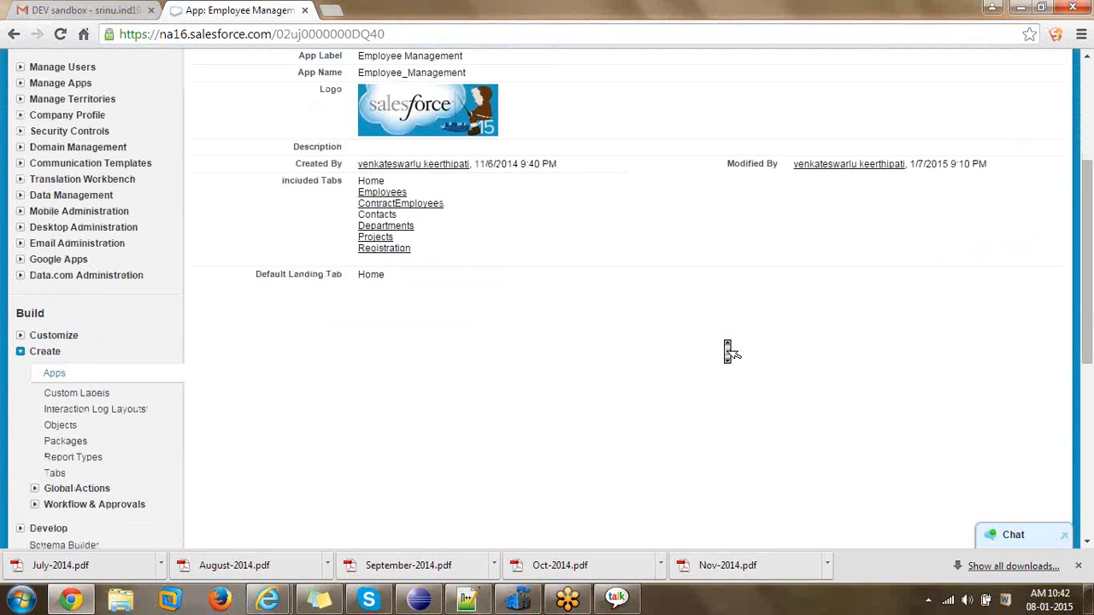
middle_click(728, 349)
middle_click(727, 349)
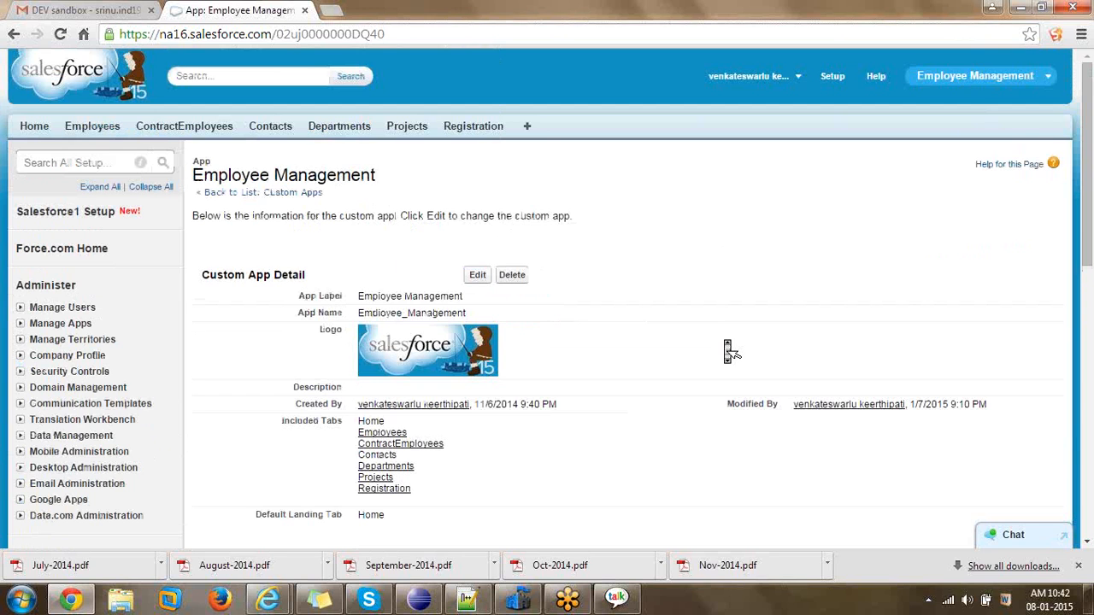
scroll(728, 349, down, 1)
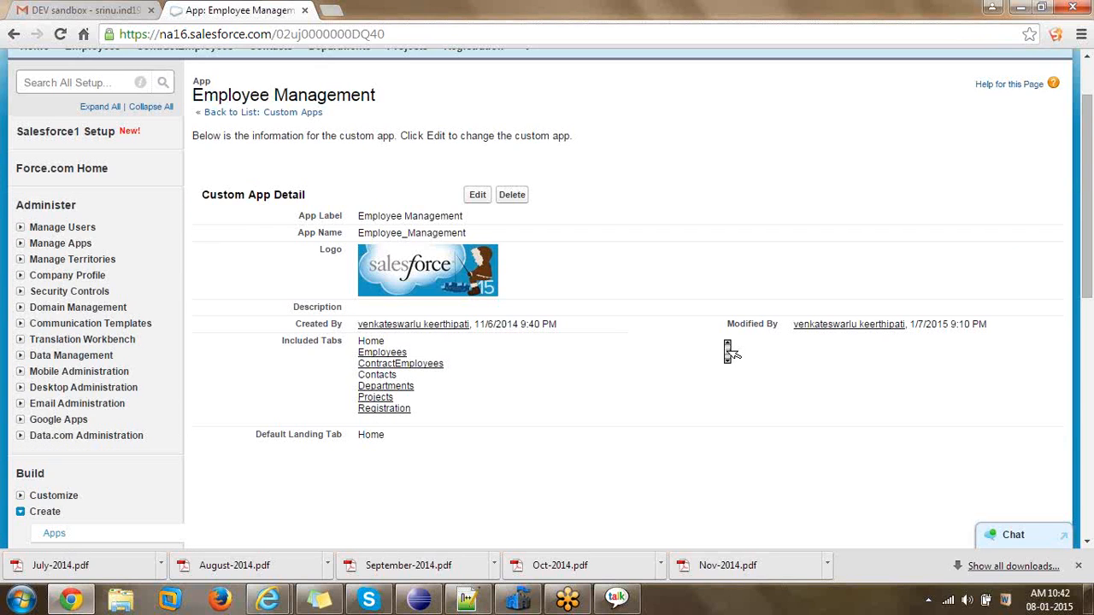
scroll(727, 349, up, 1)
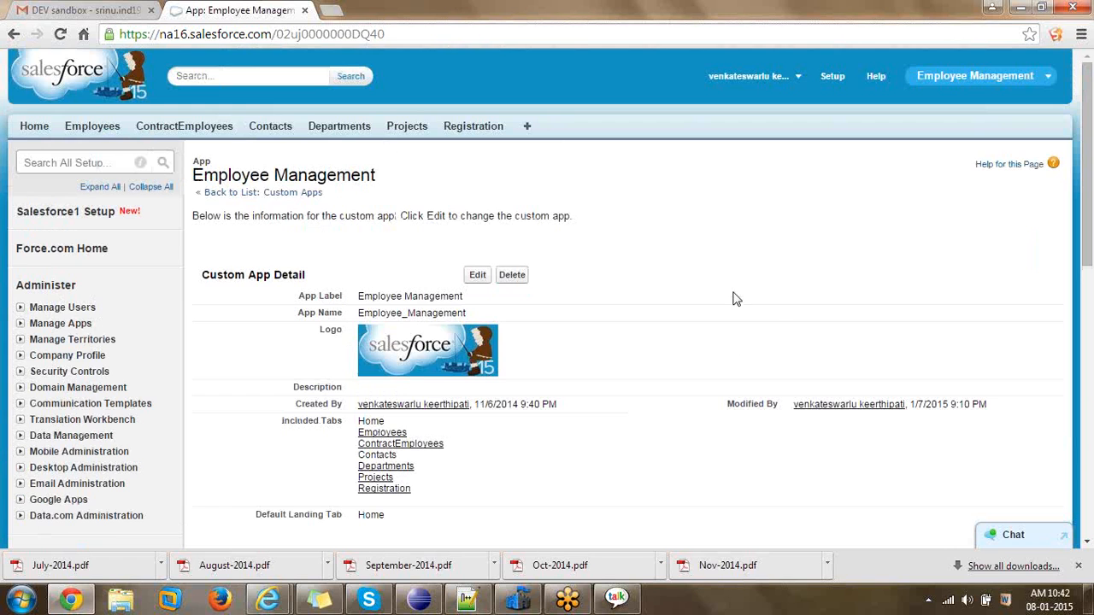
scroll(736, 299, down, 6)
scroll(736, 299, up, 5)
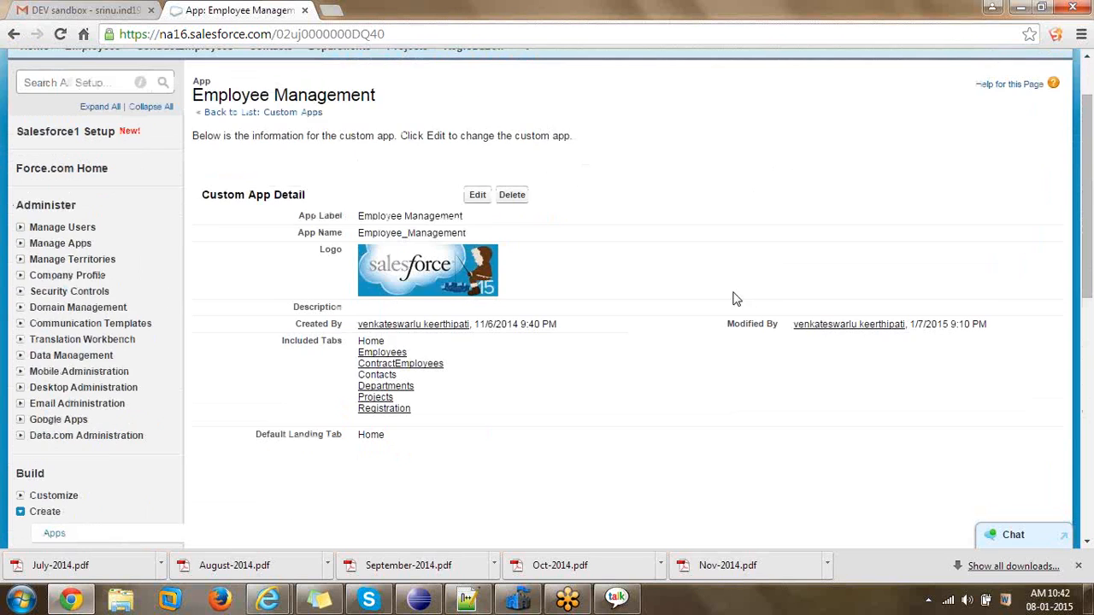
scroll(736, 299, up, 1)
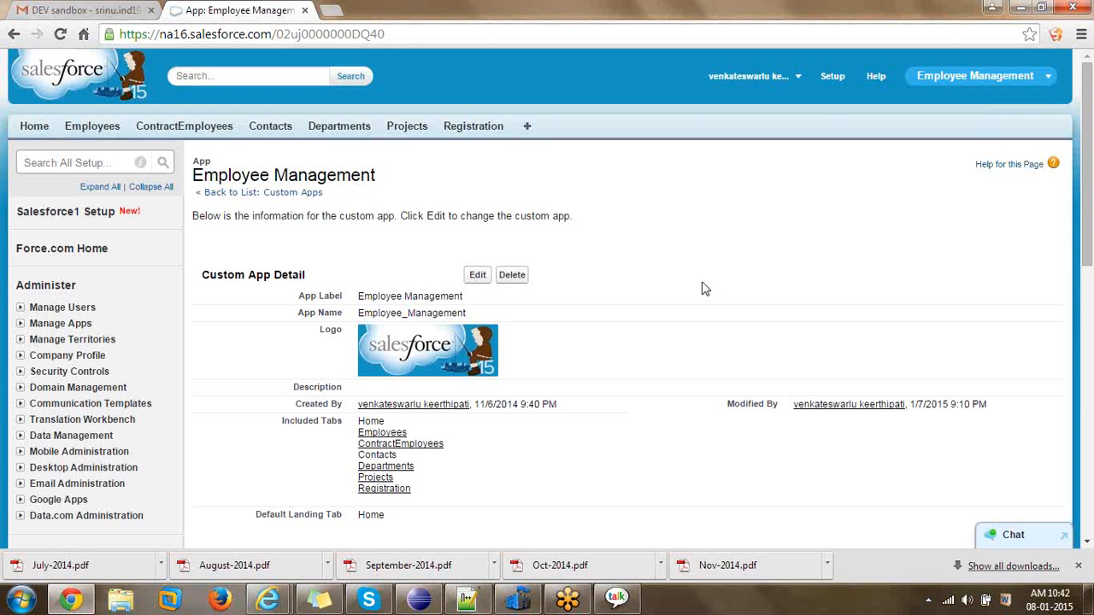
middle_click(705, 289)
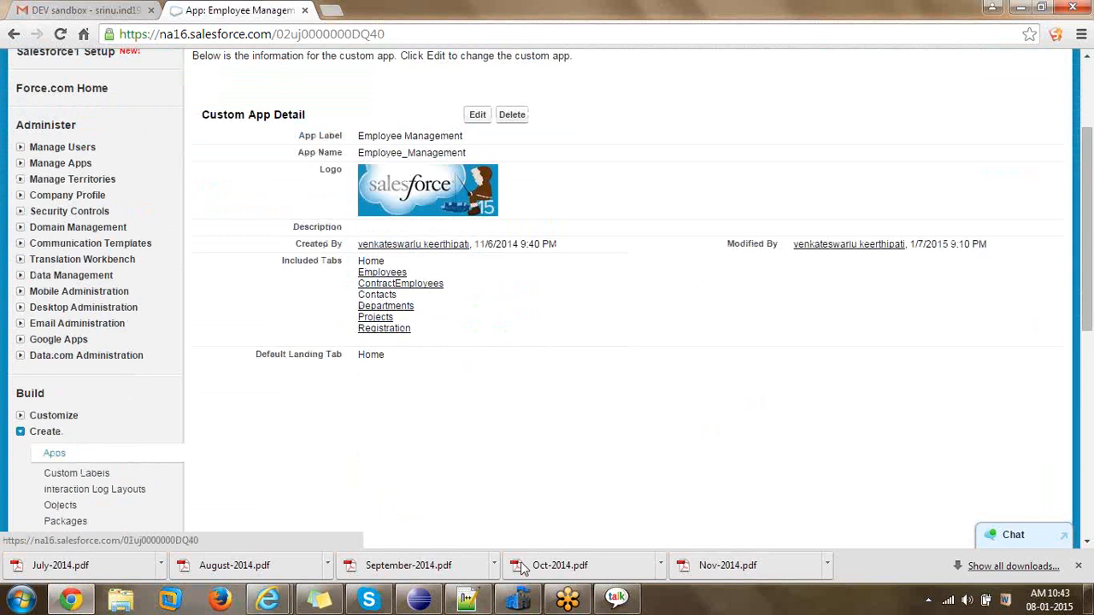
Switch to Eclipse and check the Venki-US project's Force.com properties, closing them without changes
click(419, 599)
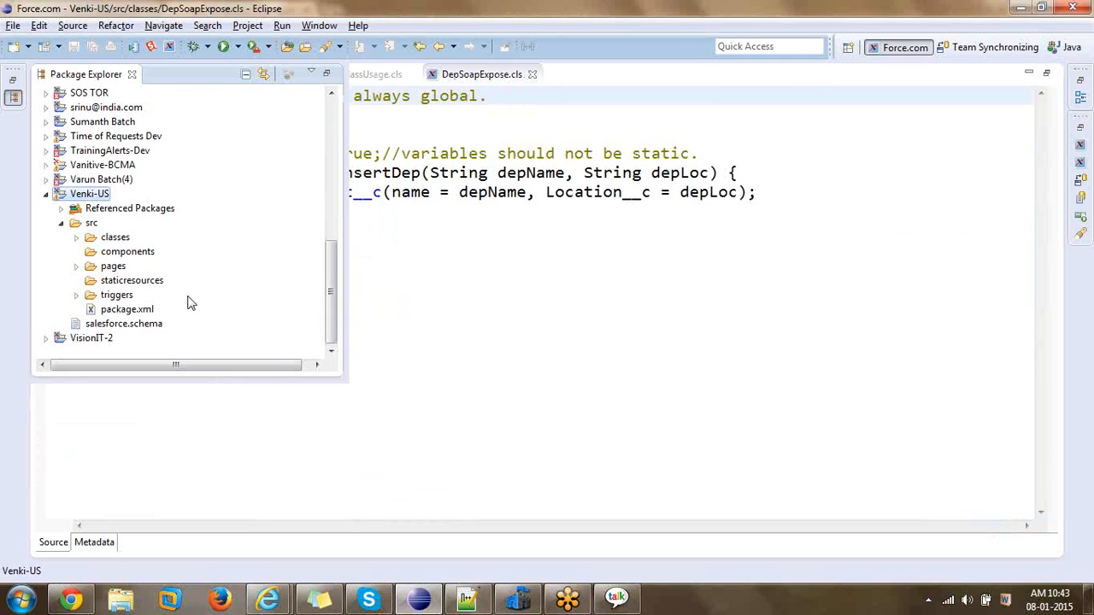
right_click(85, 194)
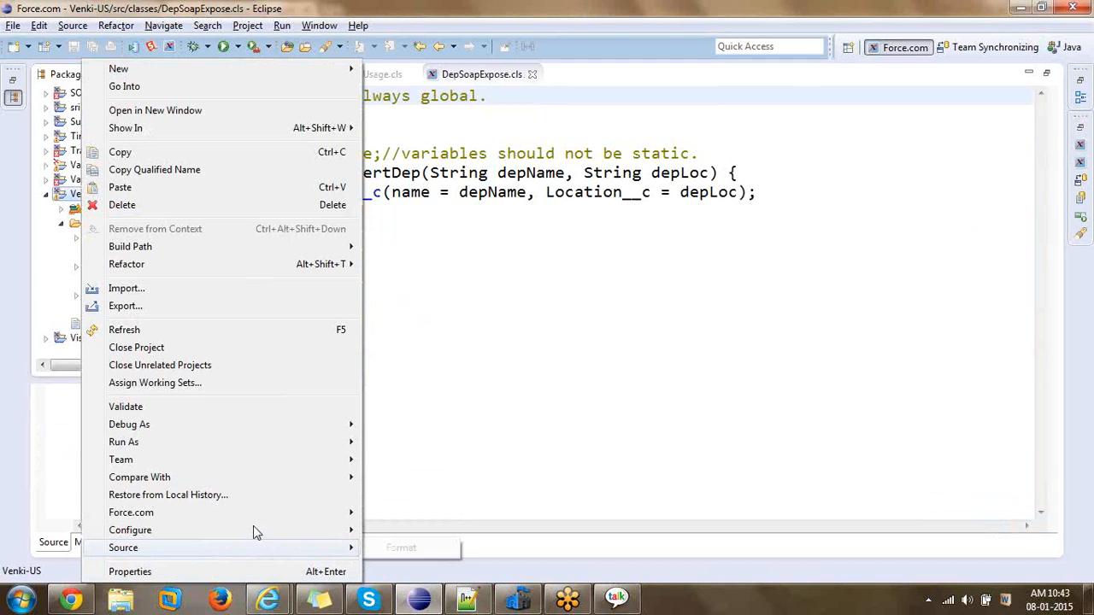
mouse_move(262, 513)
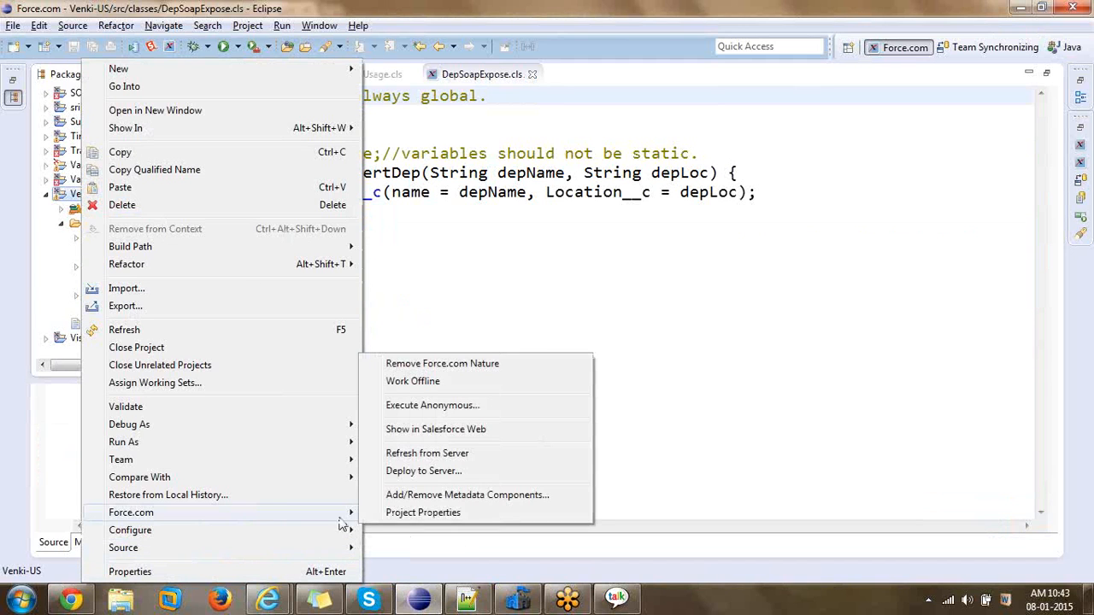
click(425, 514)
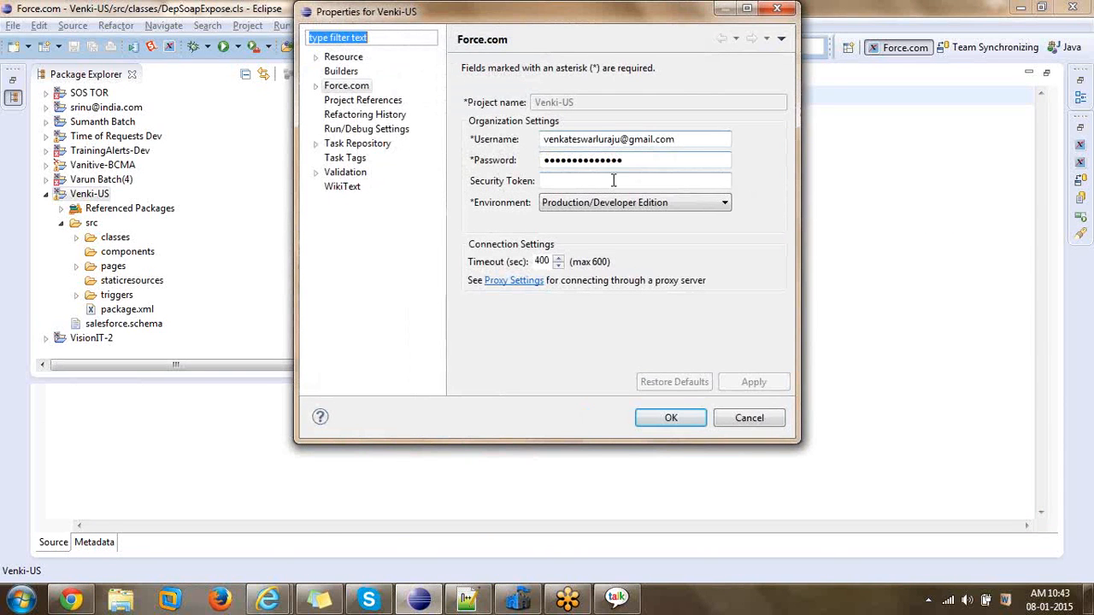
click(745, 416)
Open the metadata component chooser from the src folder's Force.com project contents, refresh its component list and dismiss the manifest warnings
click(91, 222)
right_click(90, 223)
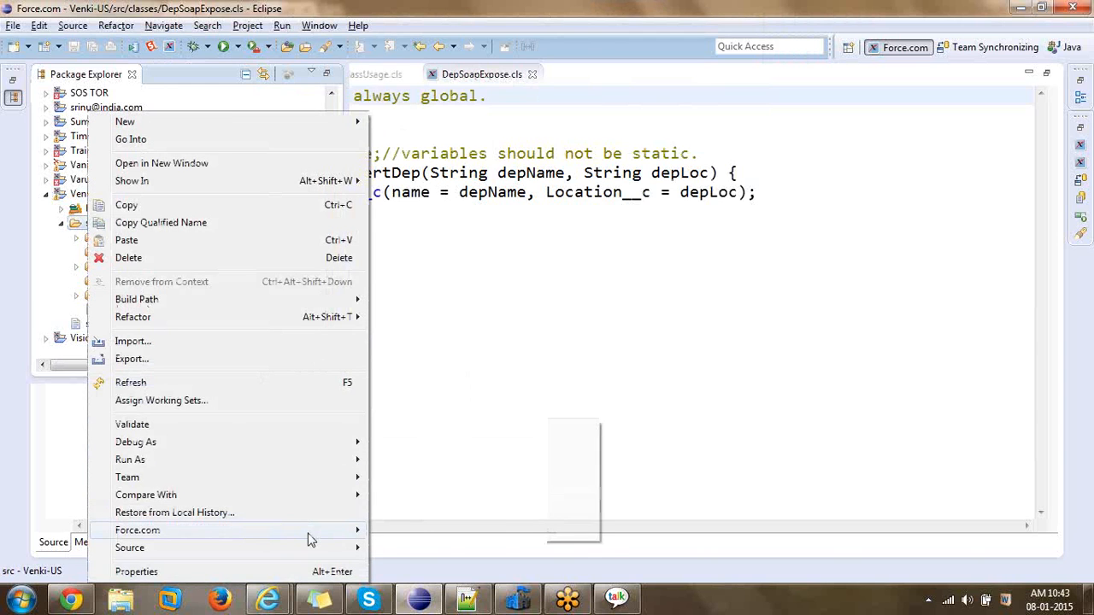
mouse_move(310, 530)
click(443, 531)
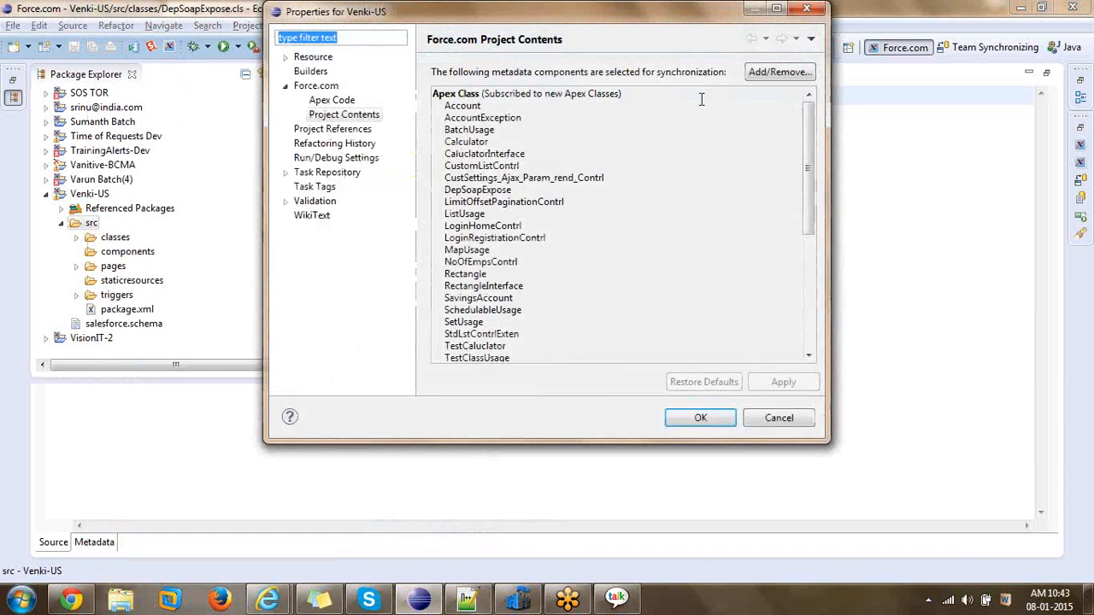
click(779, 72)
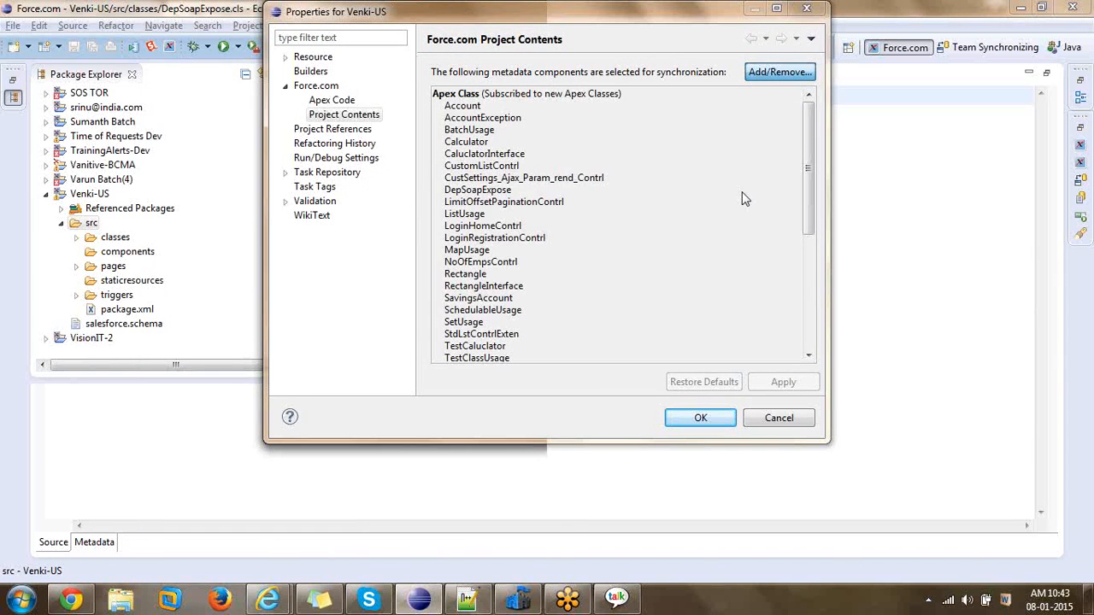
click(703, 320)
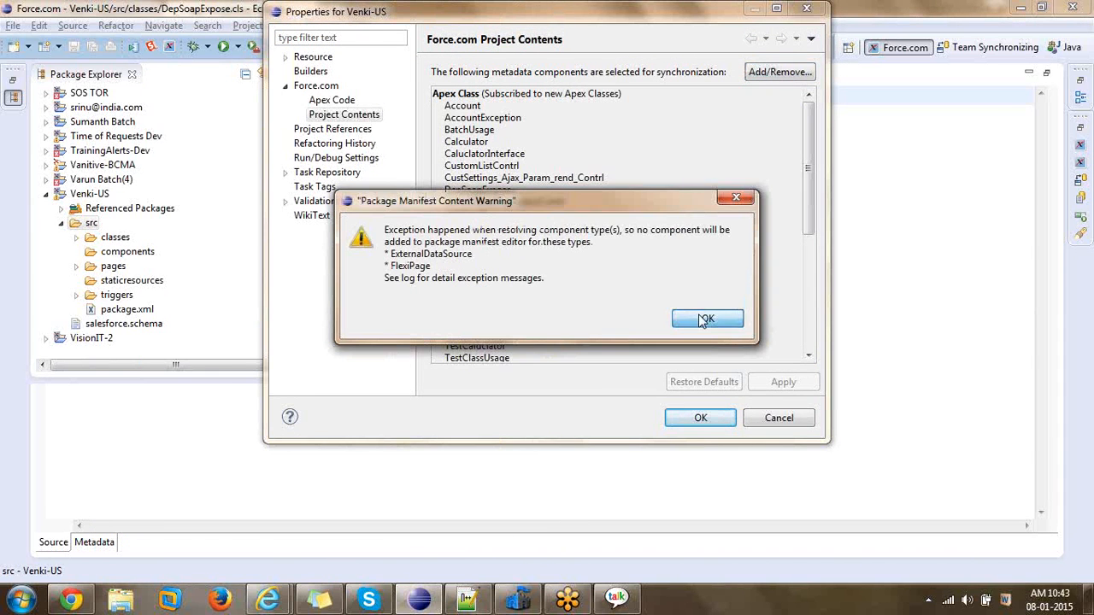
click(758, 84)
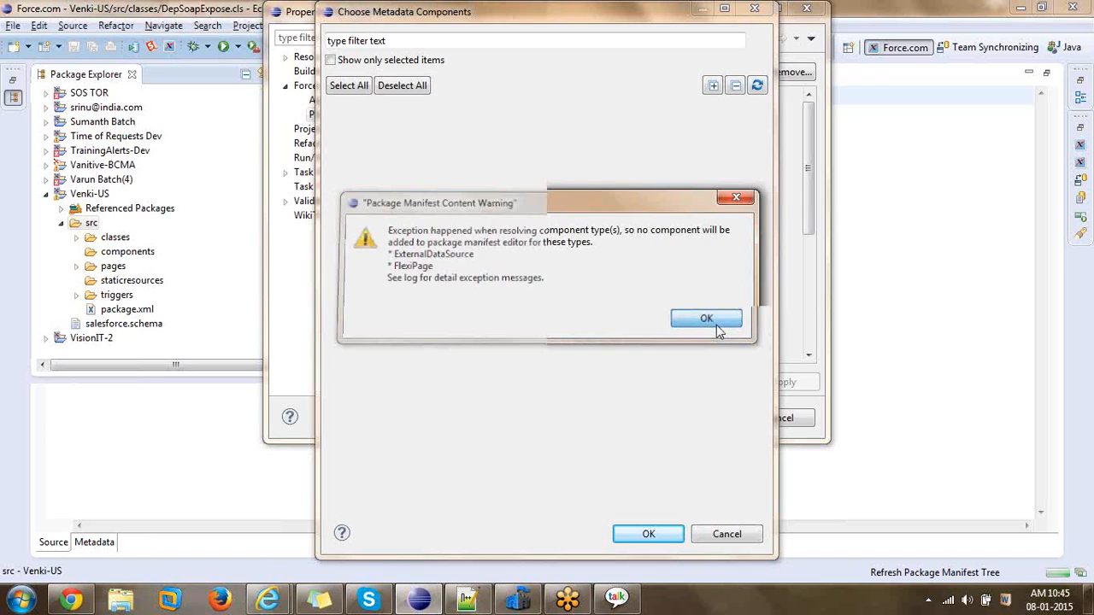
click(706, 320)
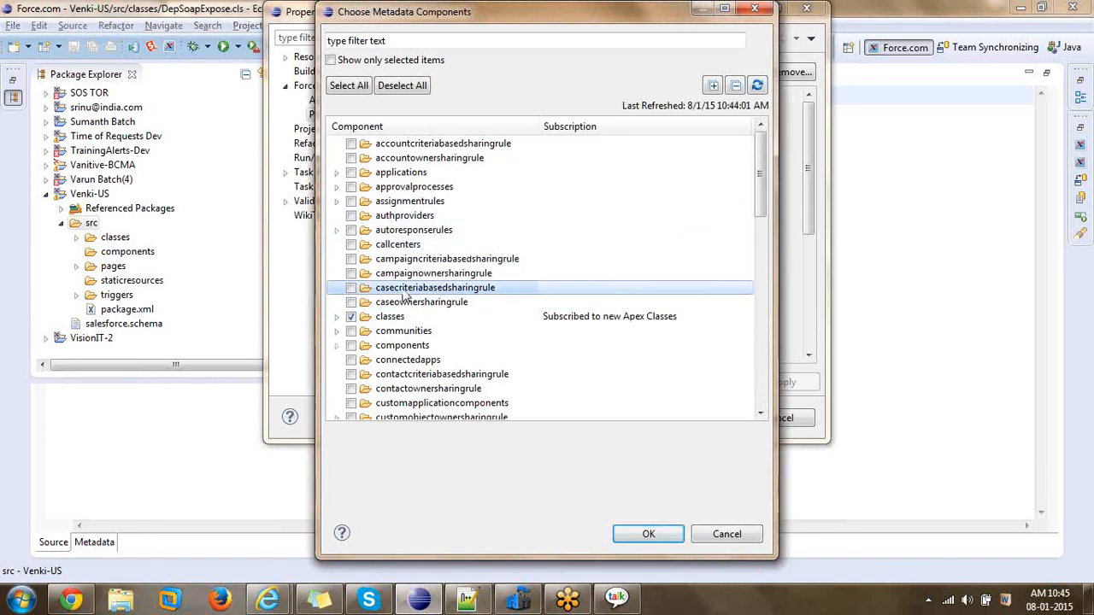
Expand the applications components and include the Employee_Management app
click(389, 172)
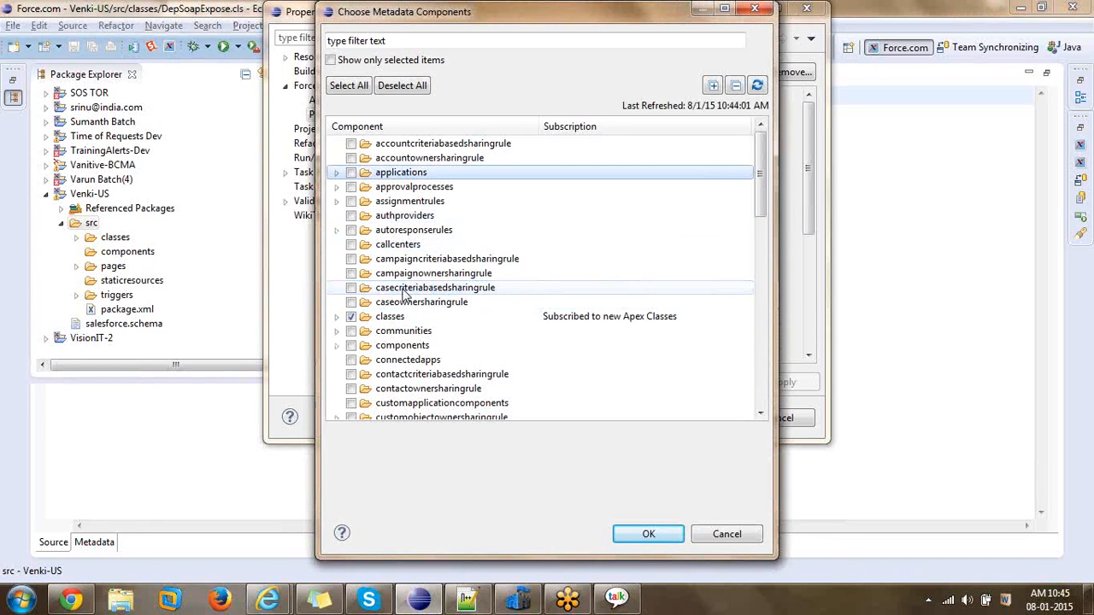
click(335, 173)
click(366, 186)
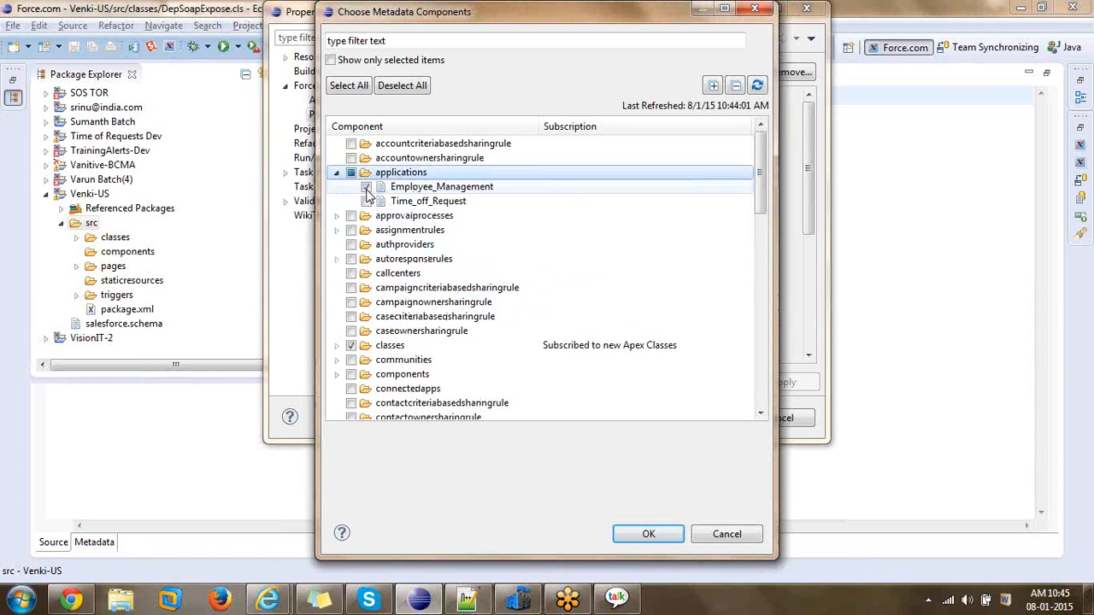
Include the custom objects Department__c, Employee__c and Project__c, checking them against the app's included tabs in Chrome
middle_click(606, 224)
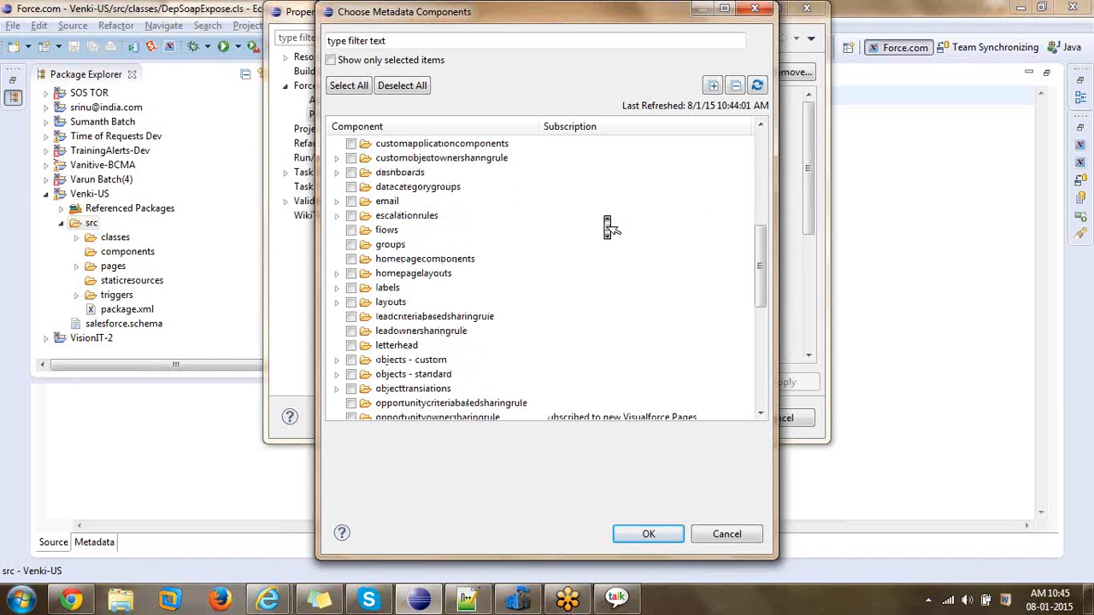
scroll(607, 224, down, 1)
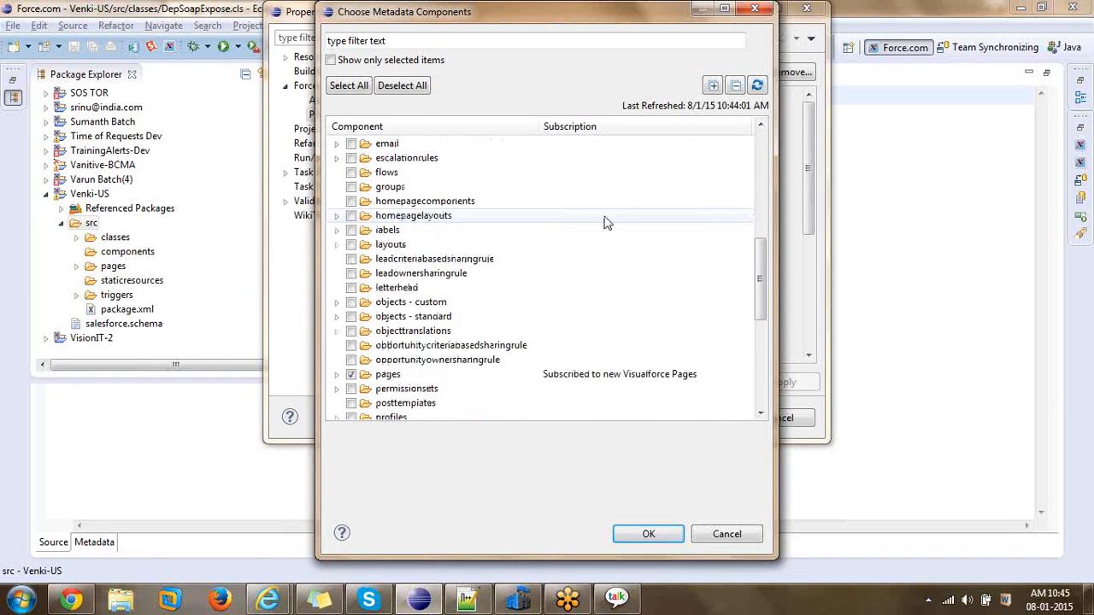
click(336, 304)
click(367, 317)
click(366, 333)
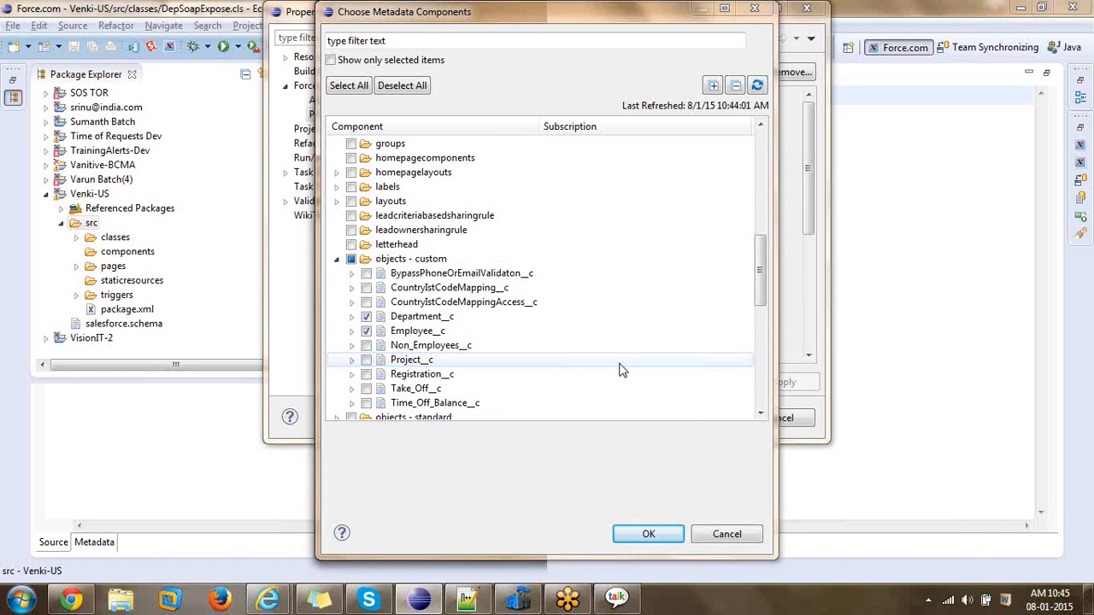
key(alt+Tab)
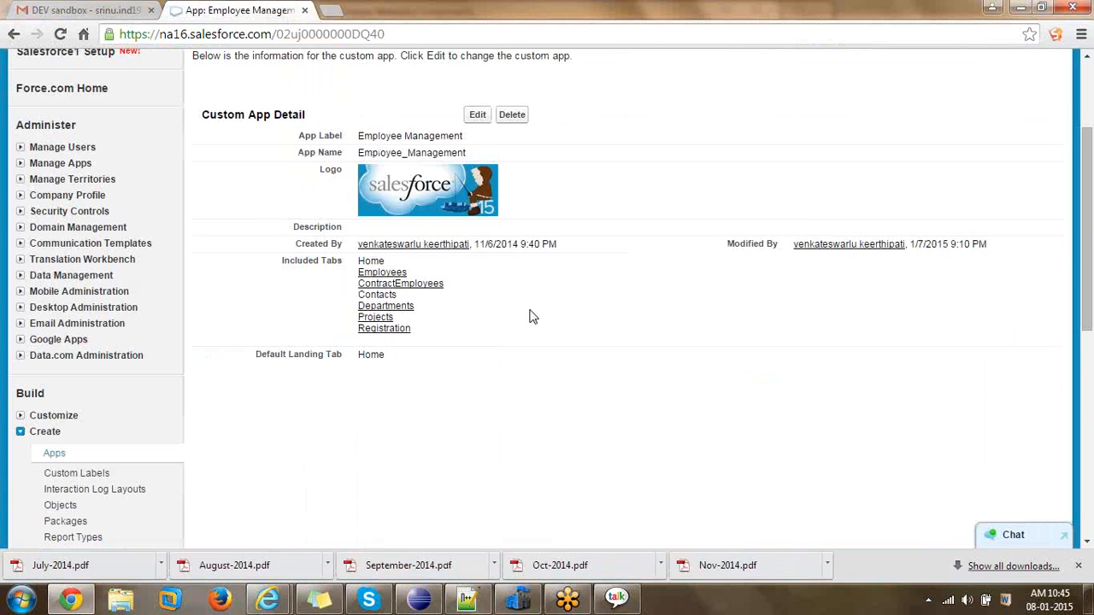
key(alt+Tab)
click(366, 330)
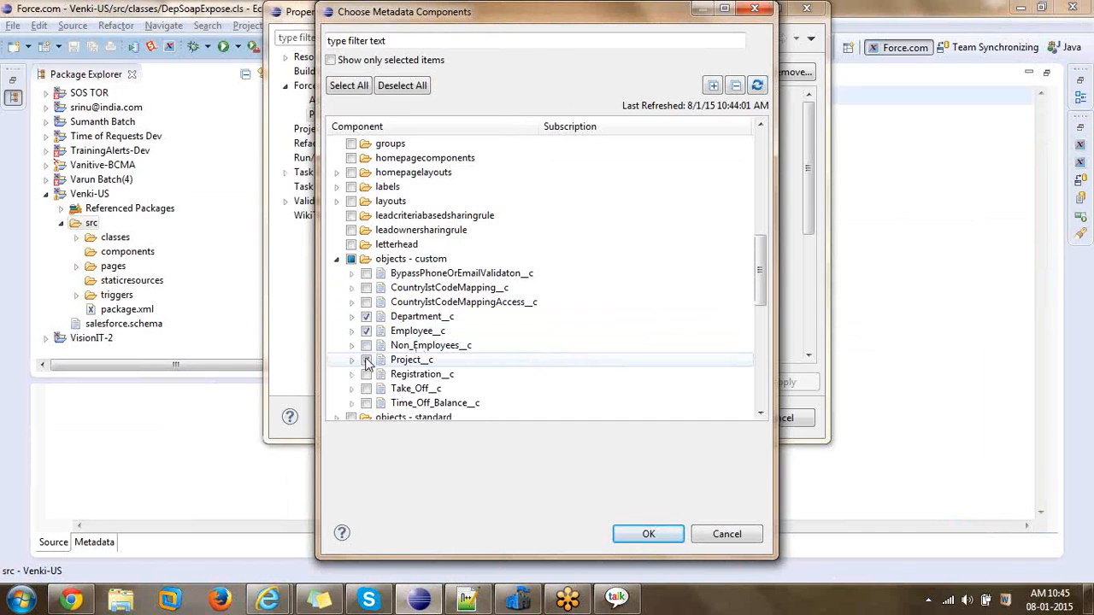
click(366, 360)
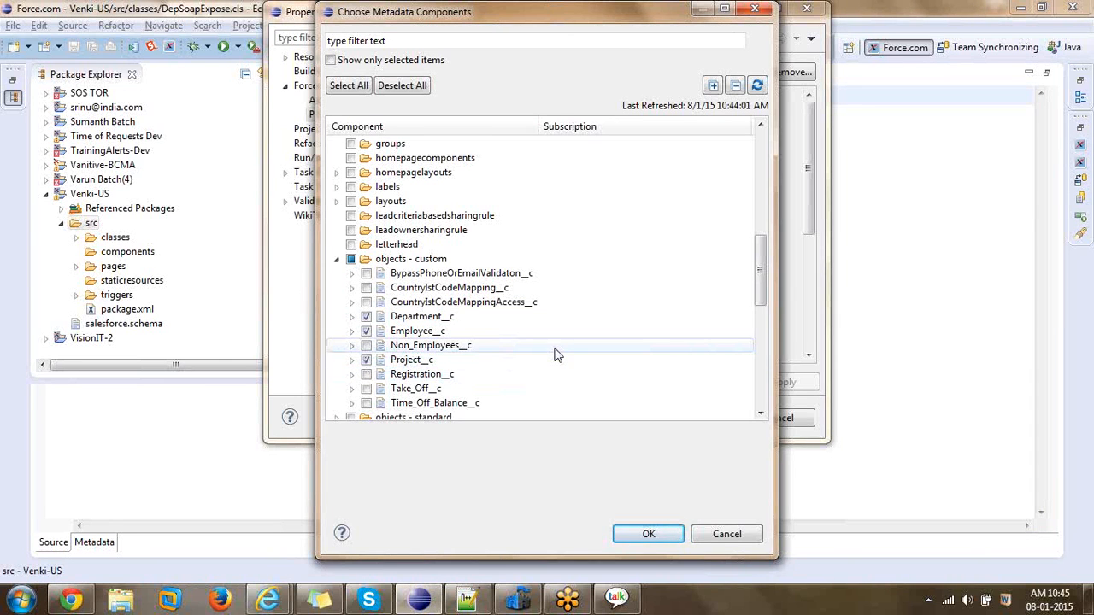
Compare the component selection with the Employee Management app's tabs in Chrome, return to Eclipse and confirm the selection
scroll(555, 358, down, 1)
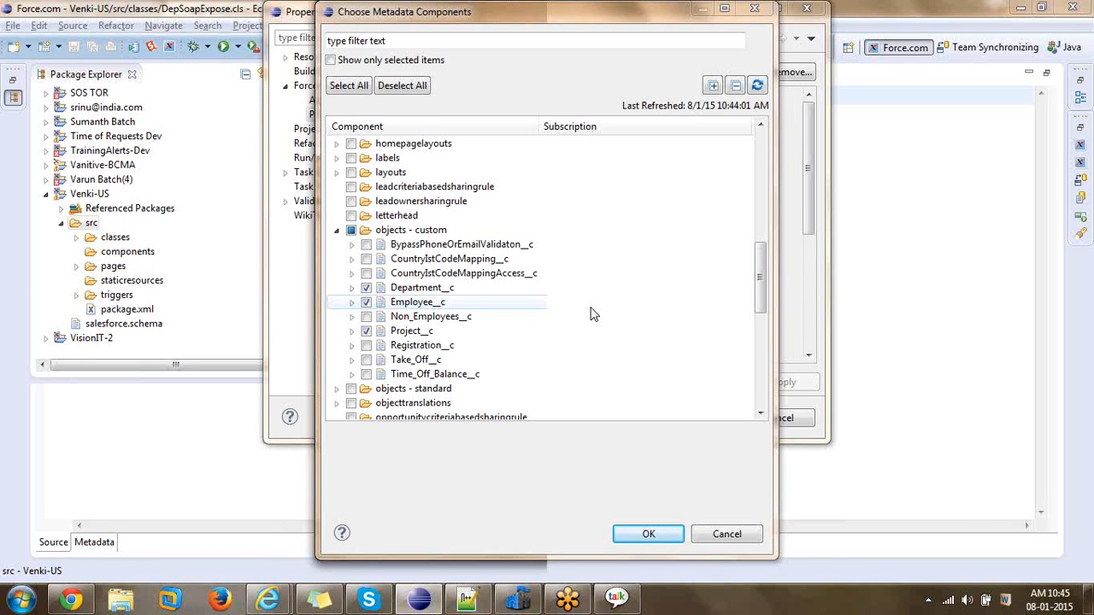
key(alt+Tab)
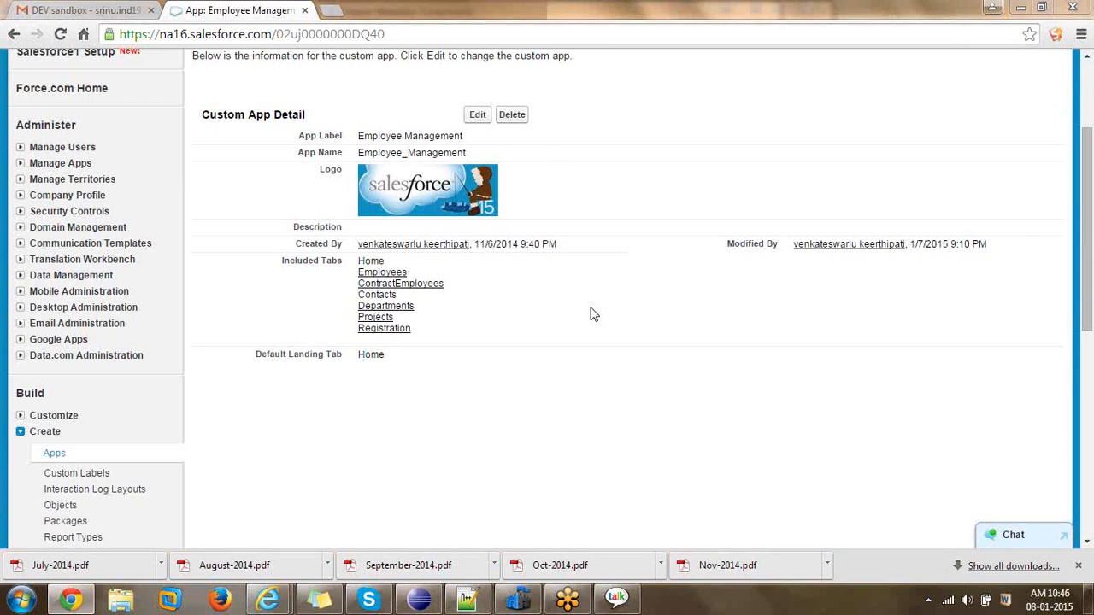
key(alt+Tab)
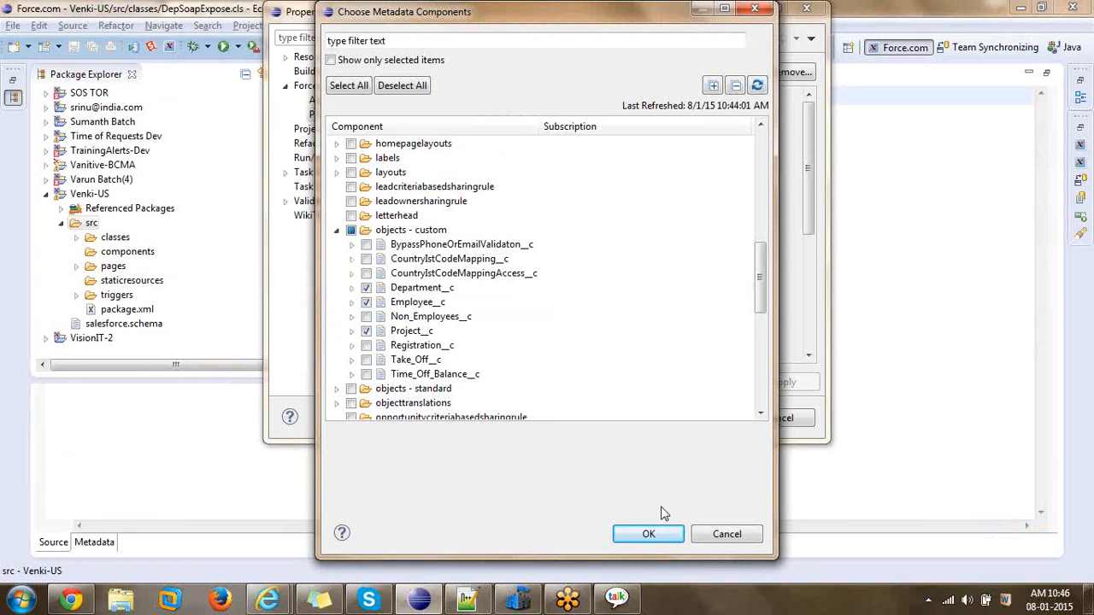
click(649, 533)
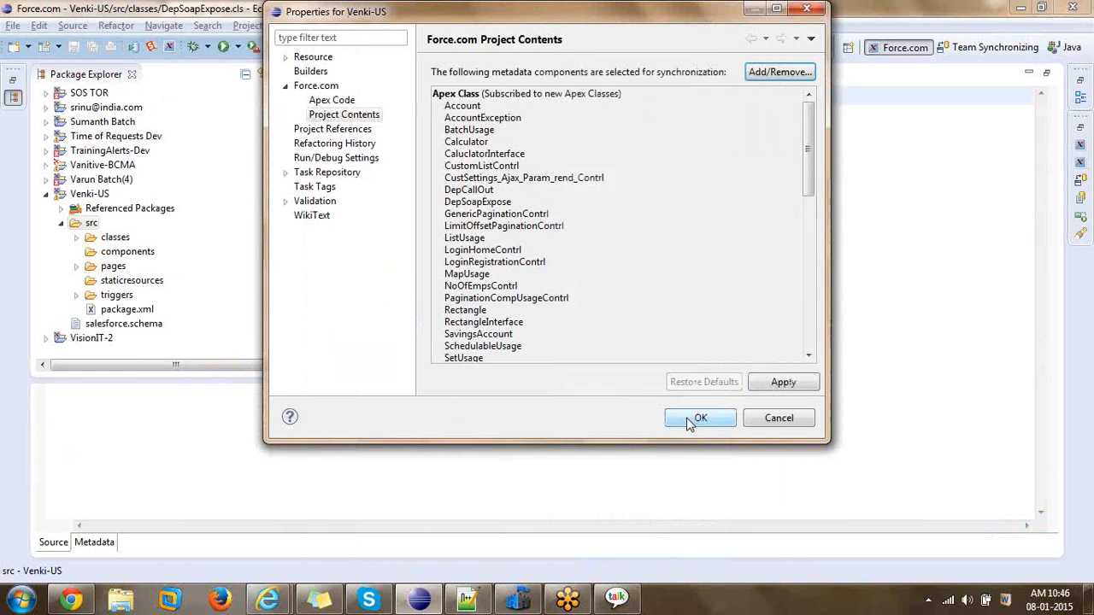
Reopen the metadata component chooser, dismiss the manifest warning and include the tabs Department__c, Employee__c and Project__c
click(776, 75)
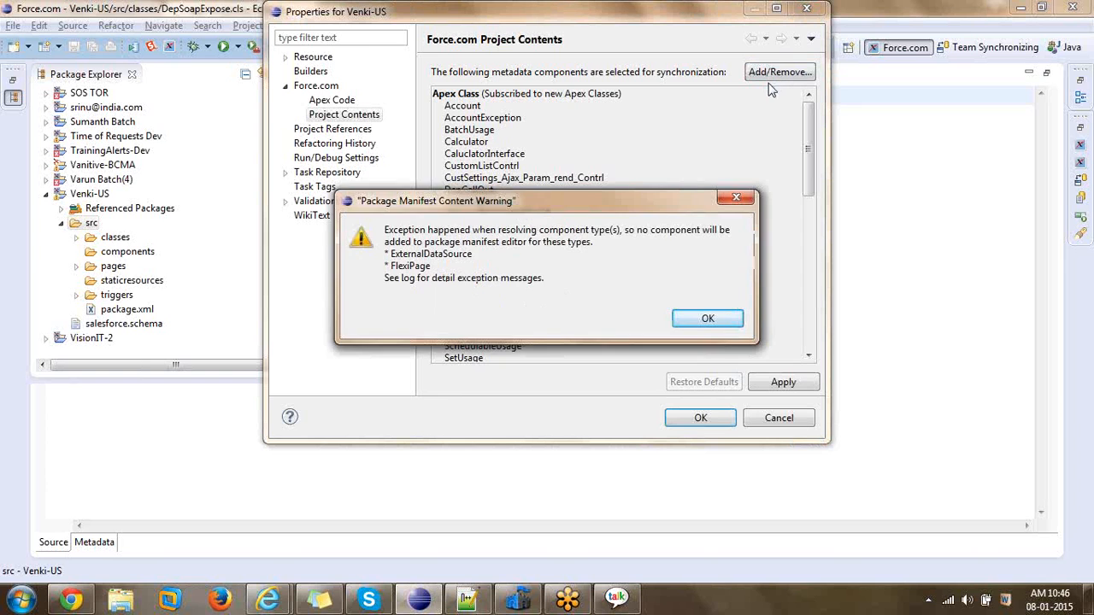
click(708, 319)
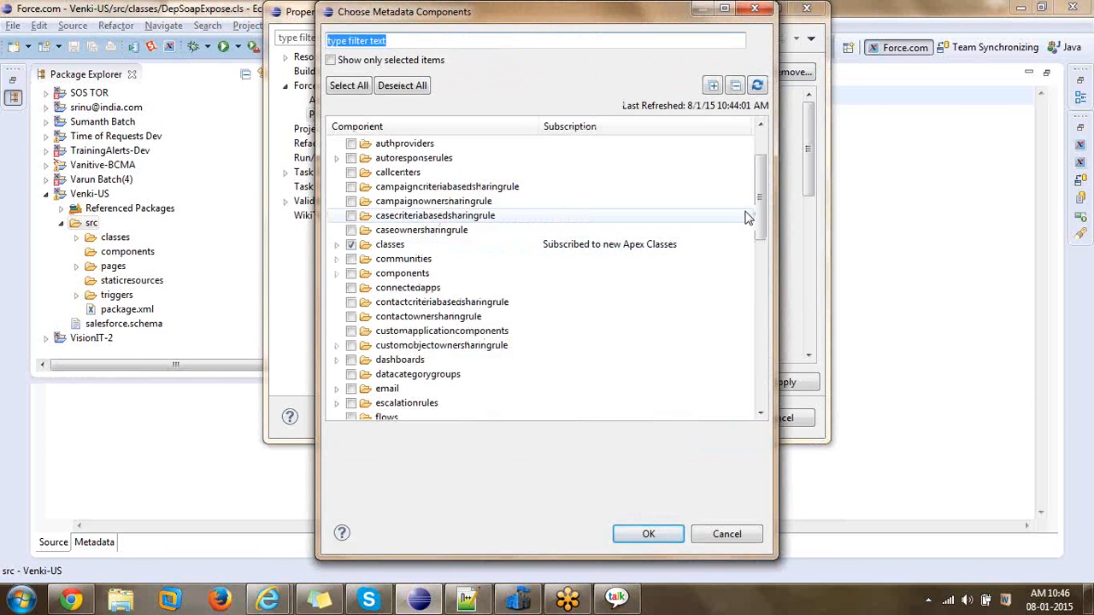
scroll(723, 205, down, 6)
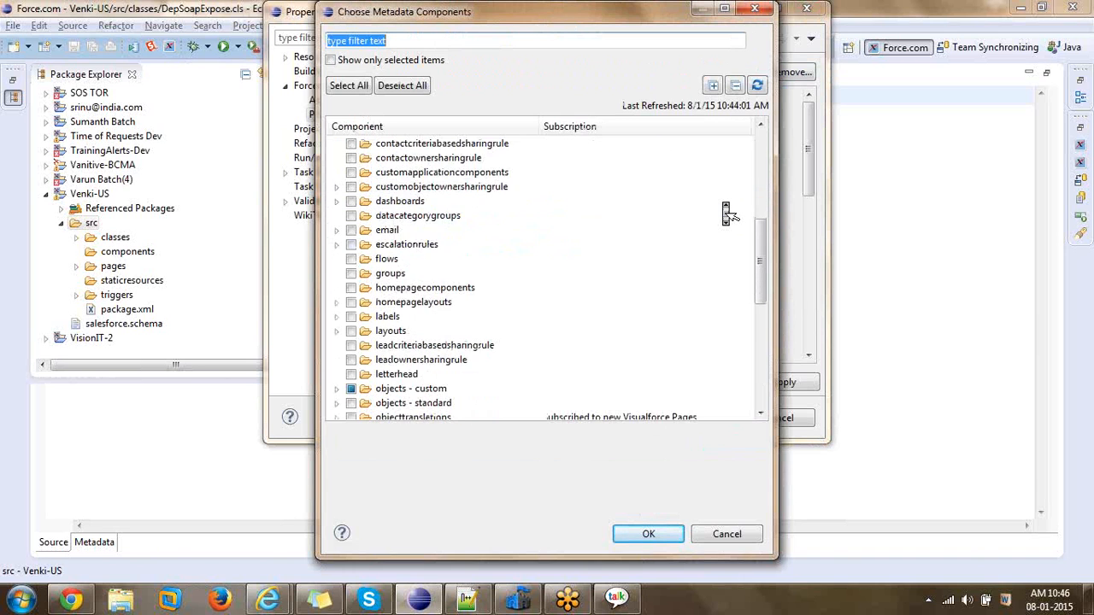
scroll(725, 214, down, 1)
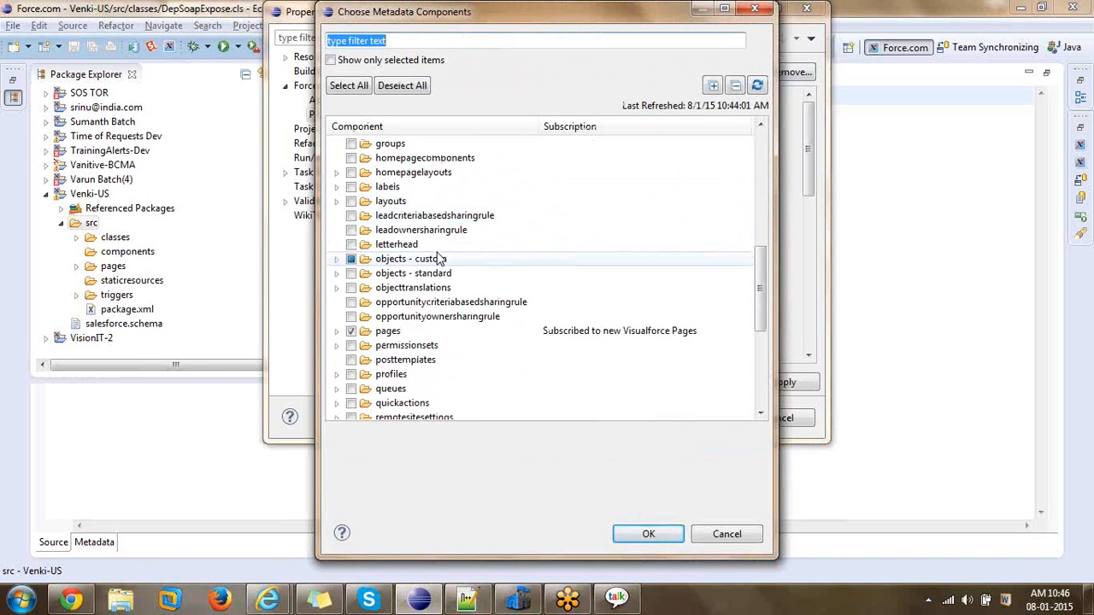
scroll(441, 261, down, 2)
scroll(440, 263, down, 1)
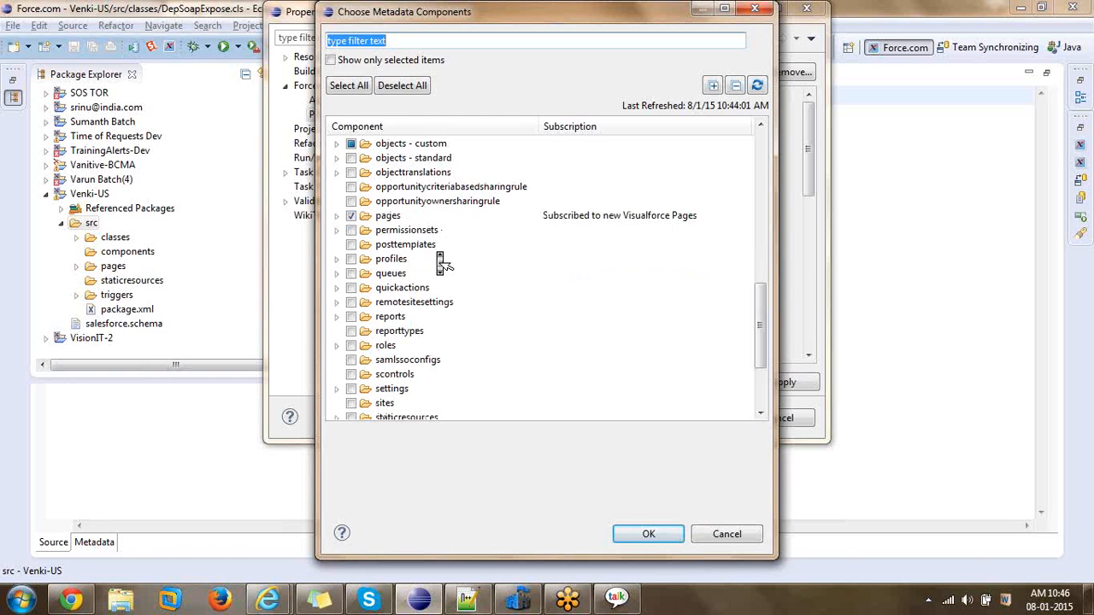
scroll(440, 263, down, 1)
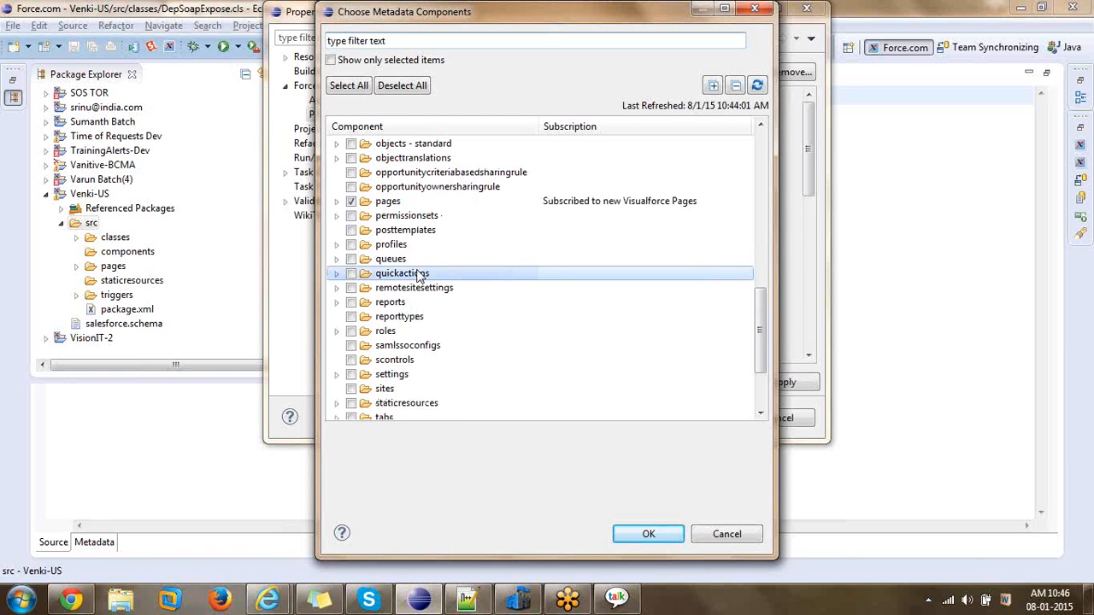
scroll(419, 276, down, 1)
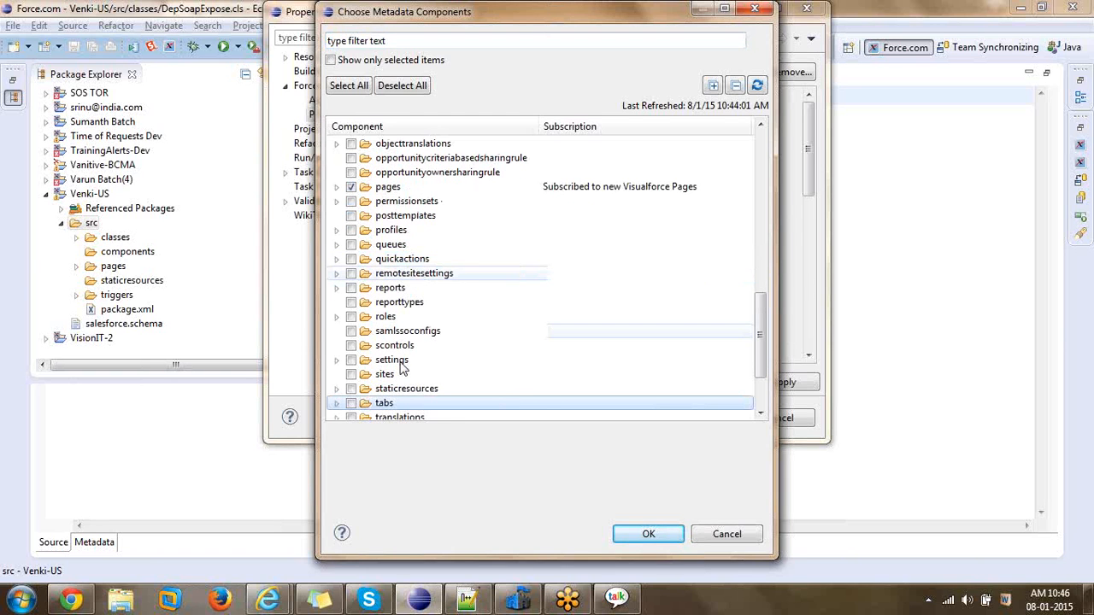
click(339, 407)
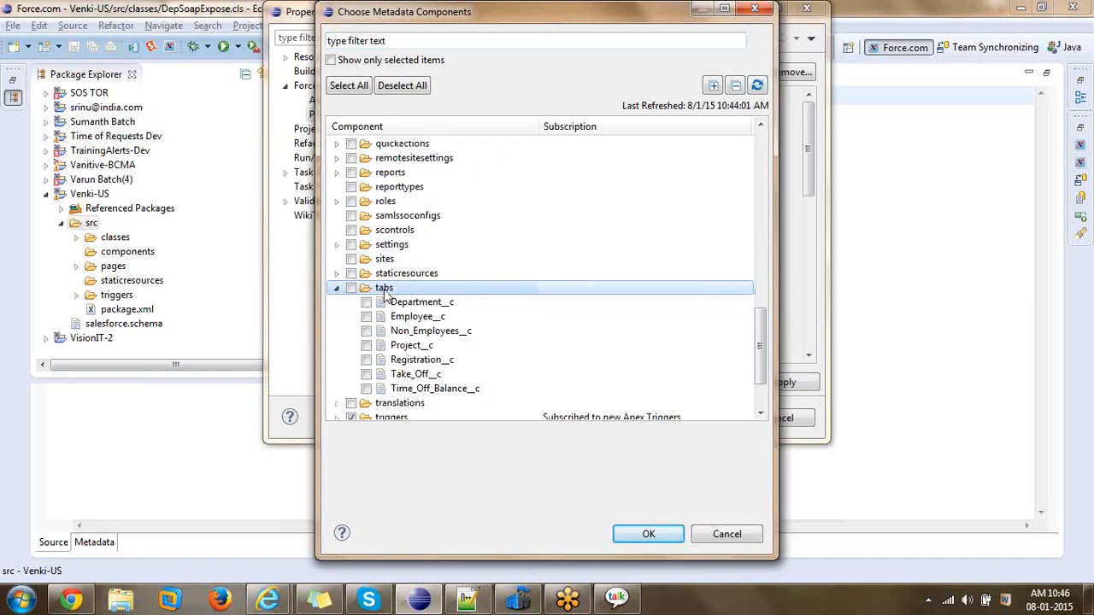
click(366, 301)
click(367, 317)
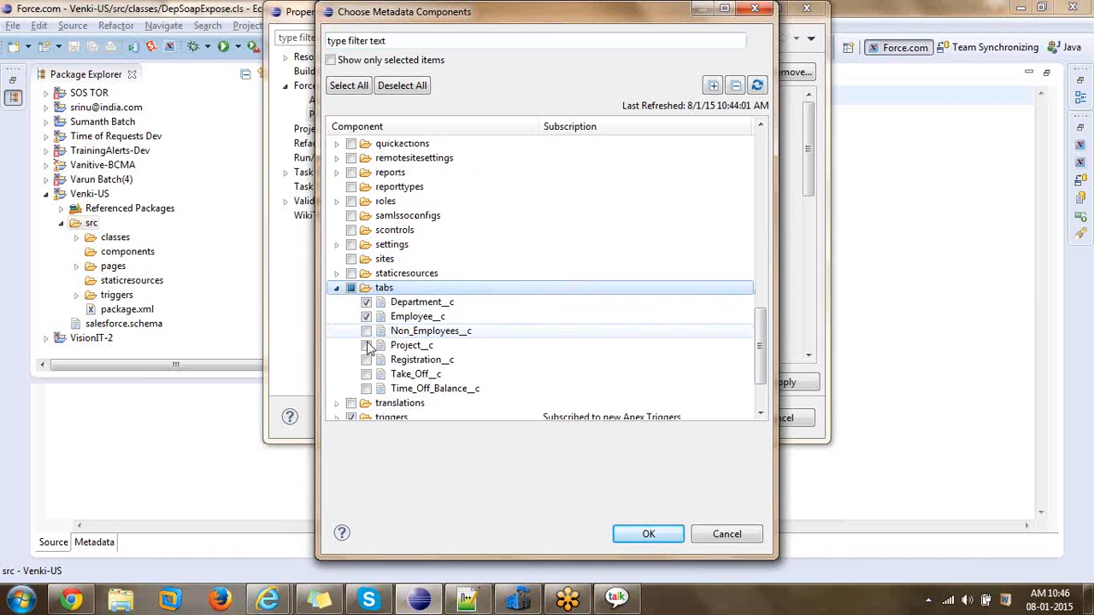
click(366, 345)
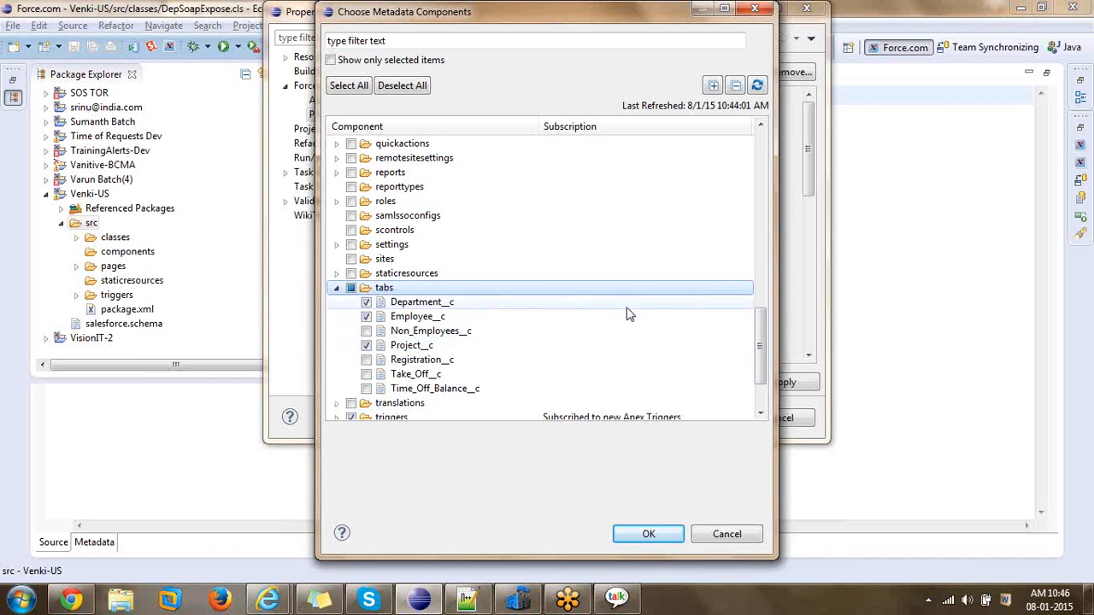
Confirm the component selection and refresh the Venki-US project from the server
scroll(630, 317, down, 2)
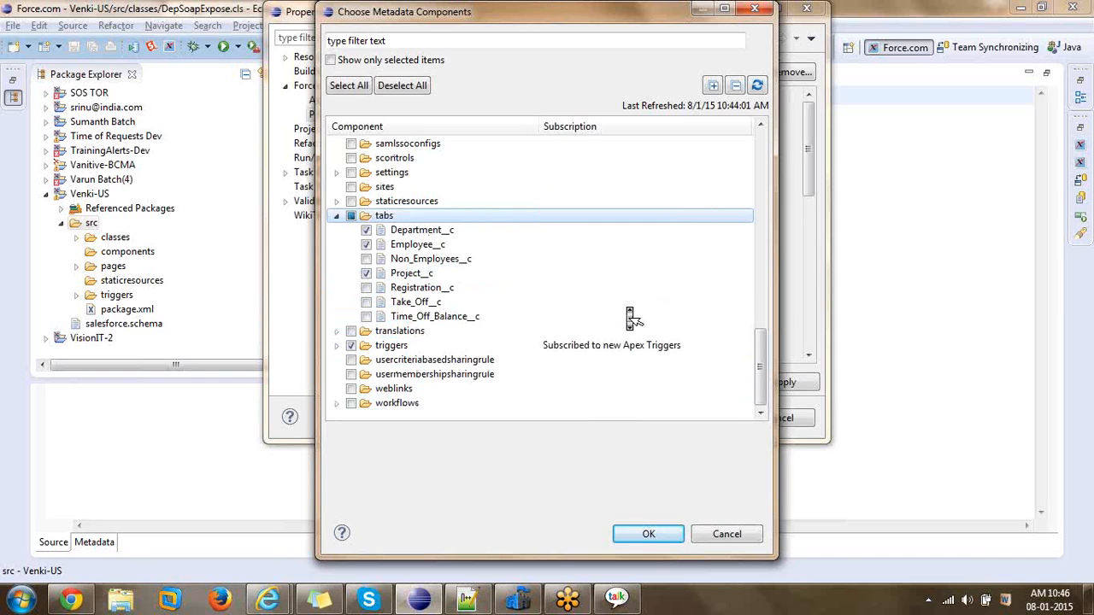
click(645, 535)
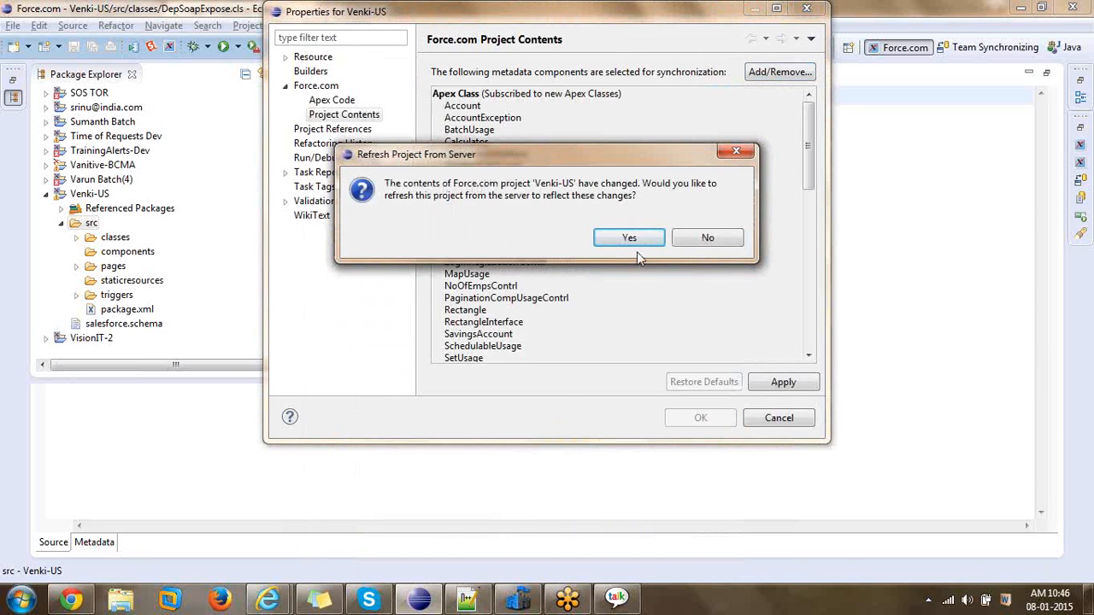
click(629, 239)
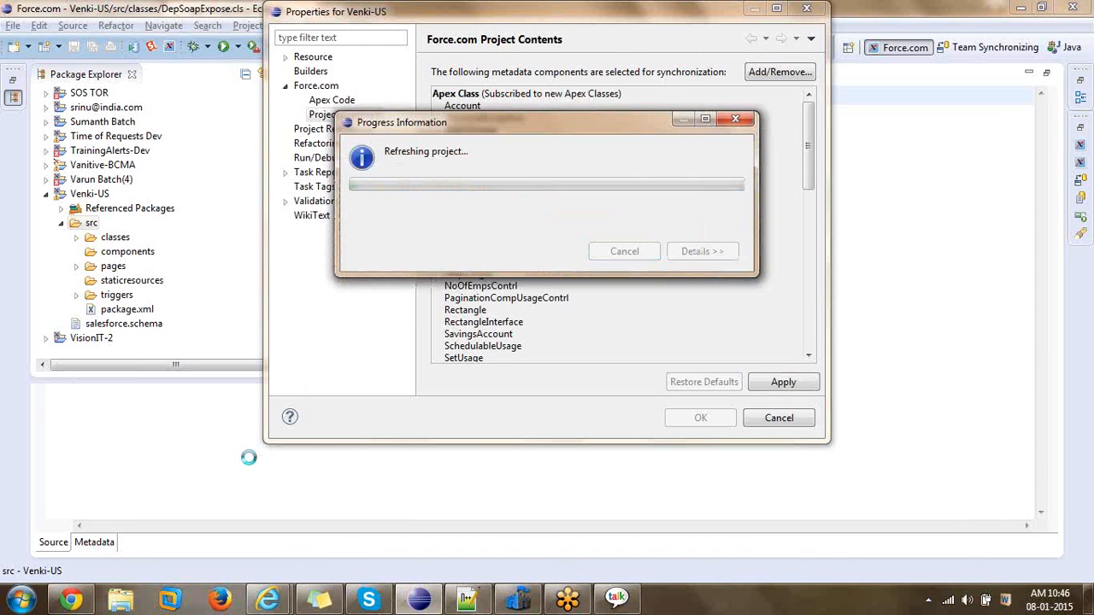
In Chrome, edit the Employee Management app to remove the ContractEmployees, Contacts and Registration tabs, and save it
click(72, 601)
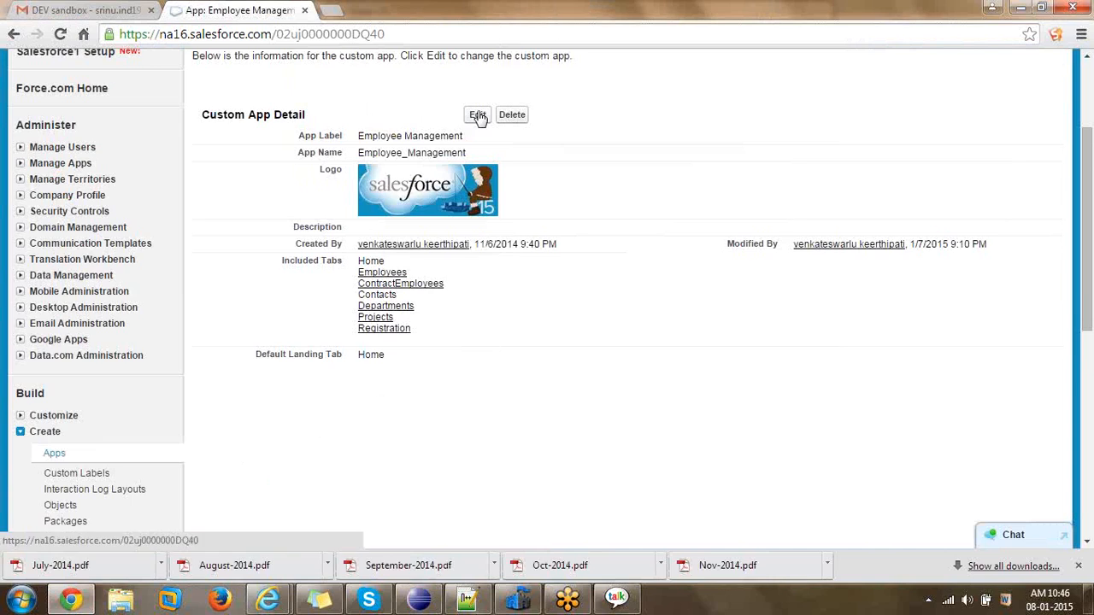
click(478, 116)
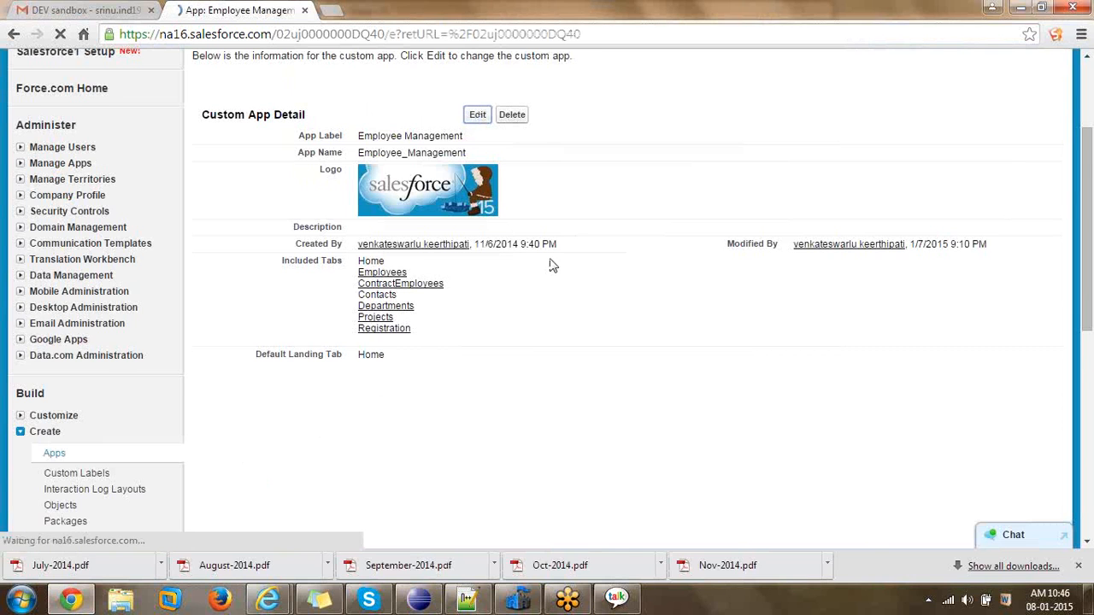
scroll(552, 349, down, 6)
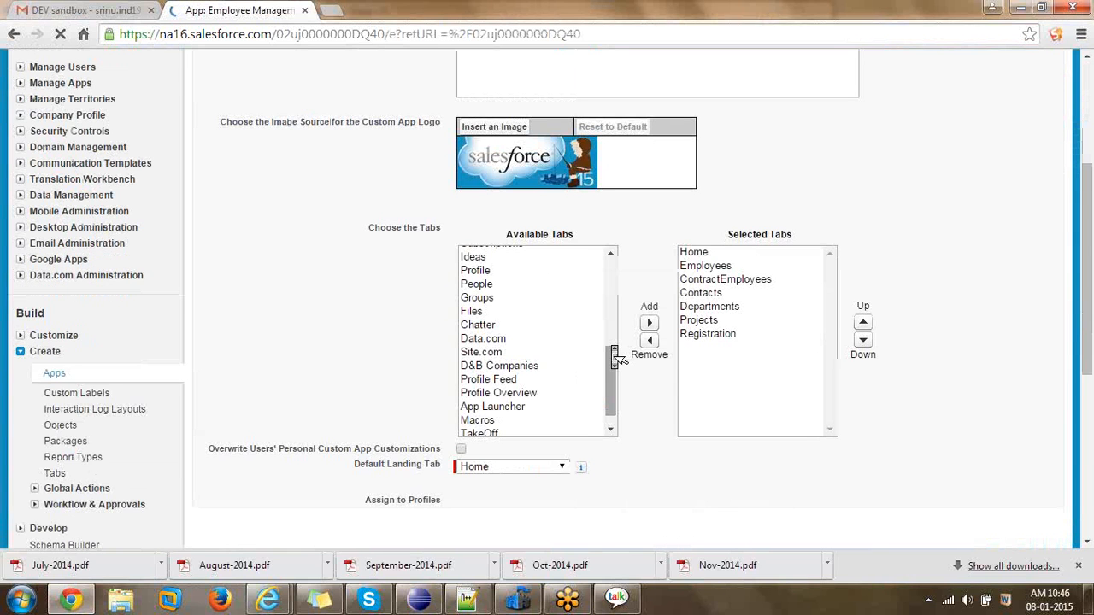
click(609, 279)
shift+click(609, 296)
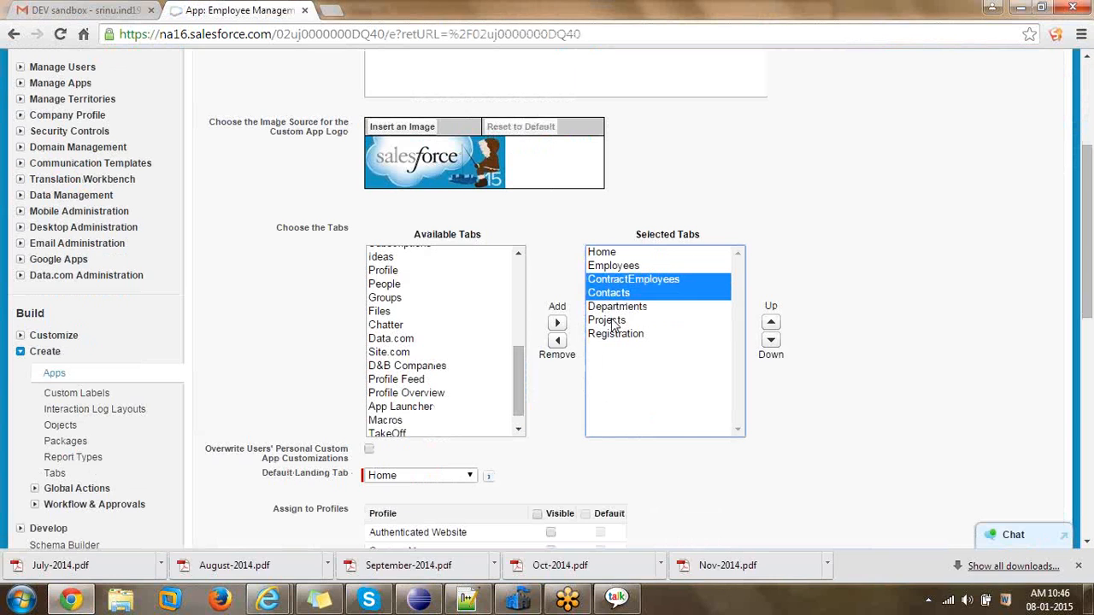
ctrl+click(615, 336)
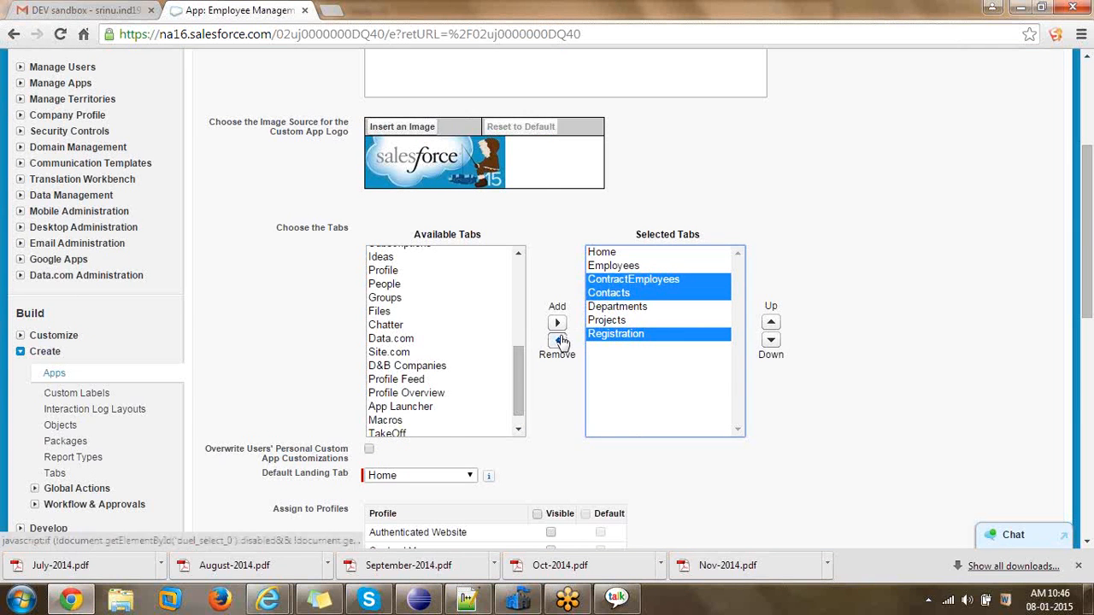
click(557, 340)
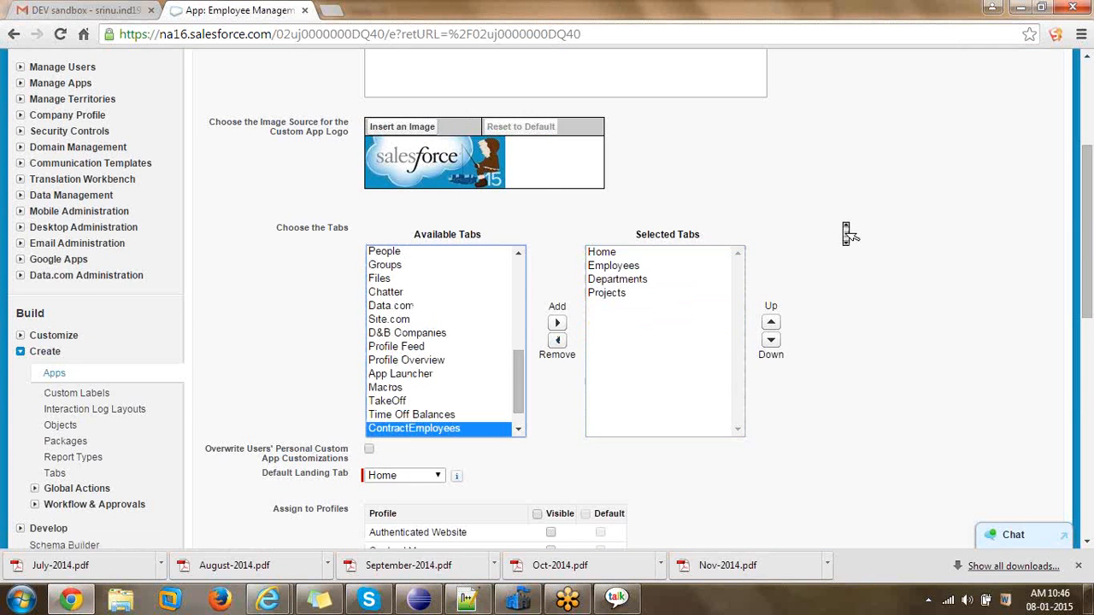
scroll(604, 325, down, 2)
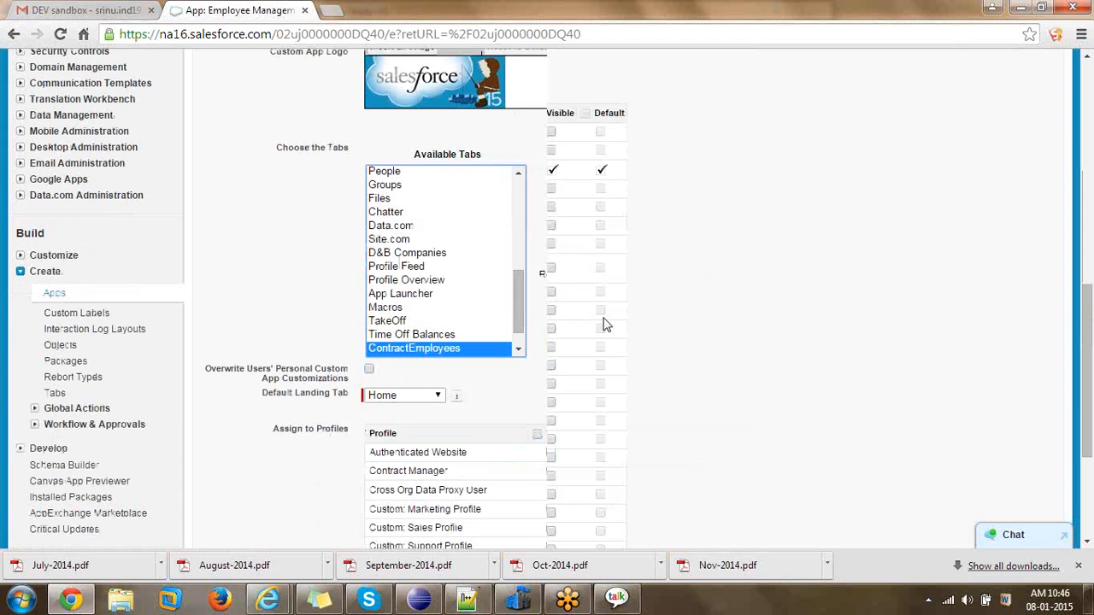
scroll(605, 325, down, 6)
click(476, 532)
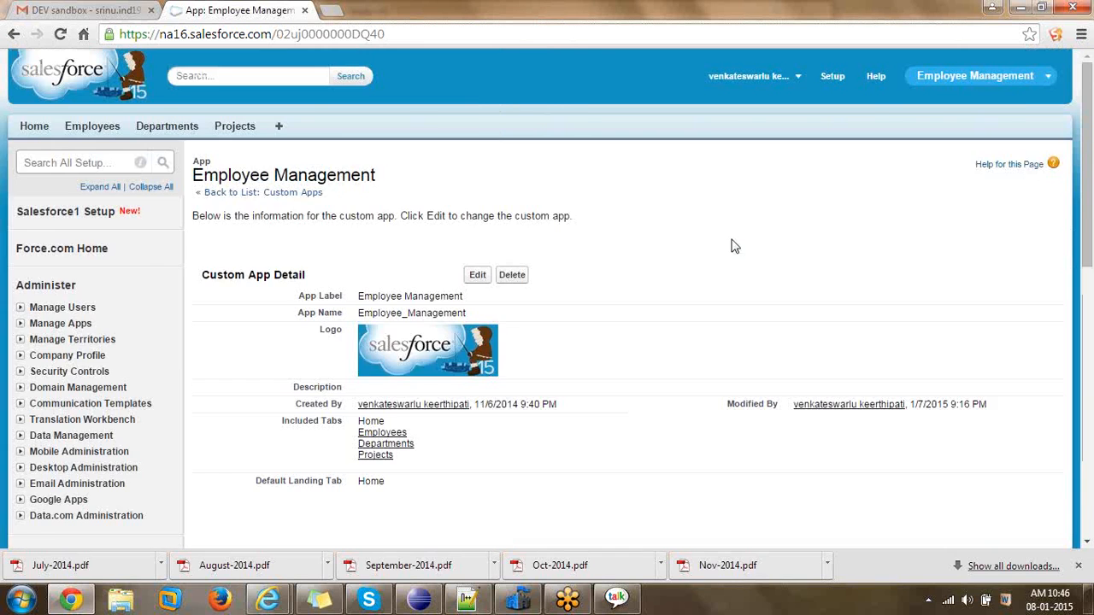
Return to Eclipse, open Employee_Management.app from the applications folder to review its tab entries, and close the file
key(alt+Tab)
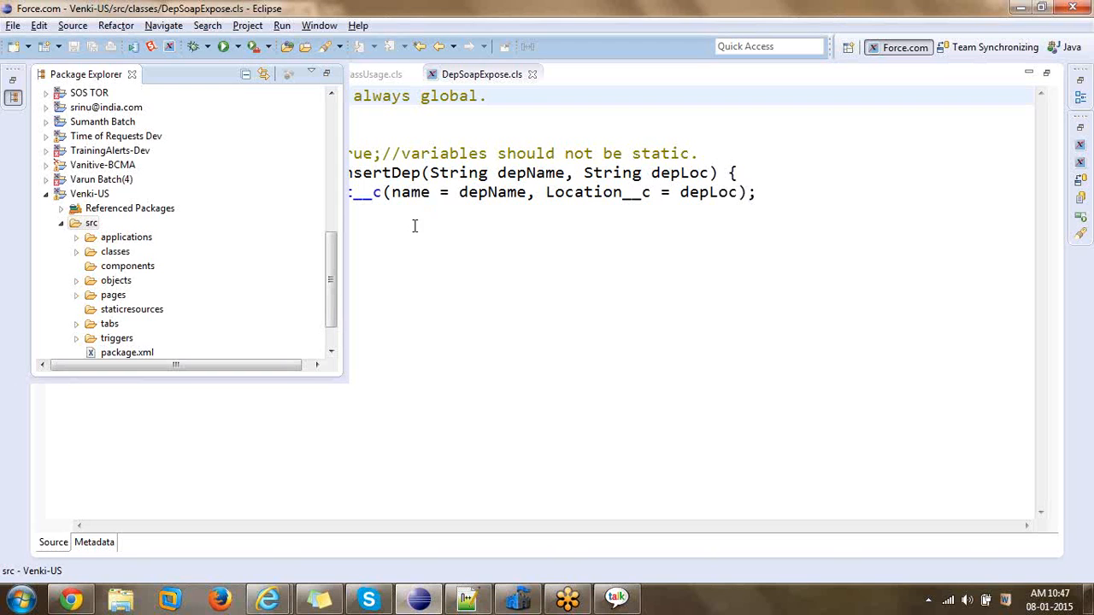
click(76, 237)
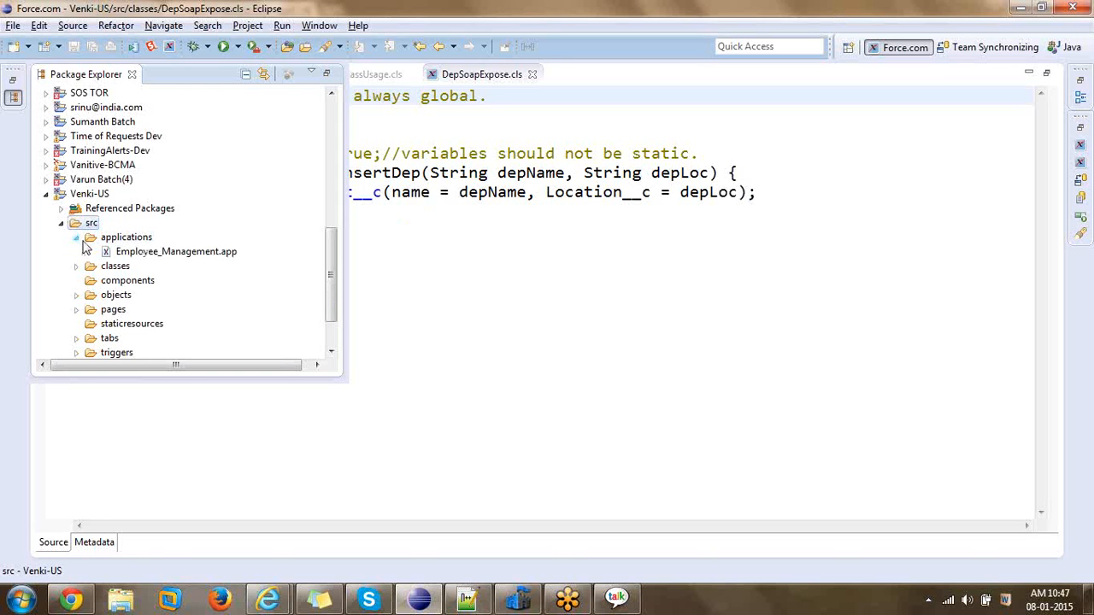
click(117, 250)
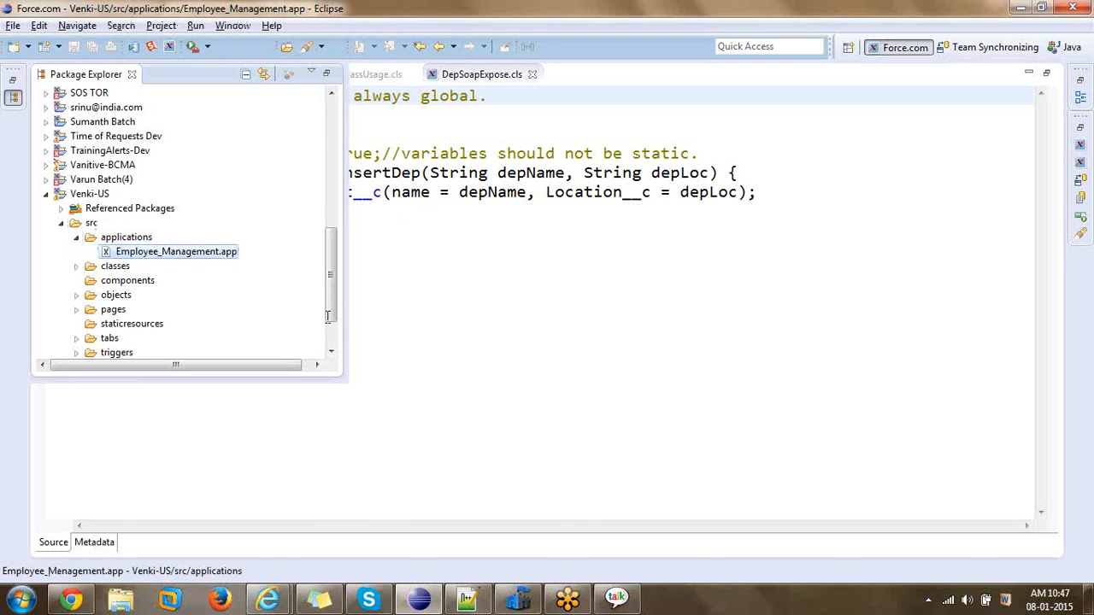
right_click(312, 196)
mouse_move(519, 365)
click(653, 402)
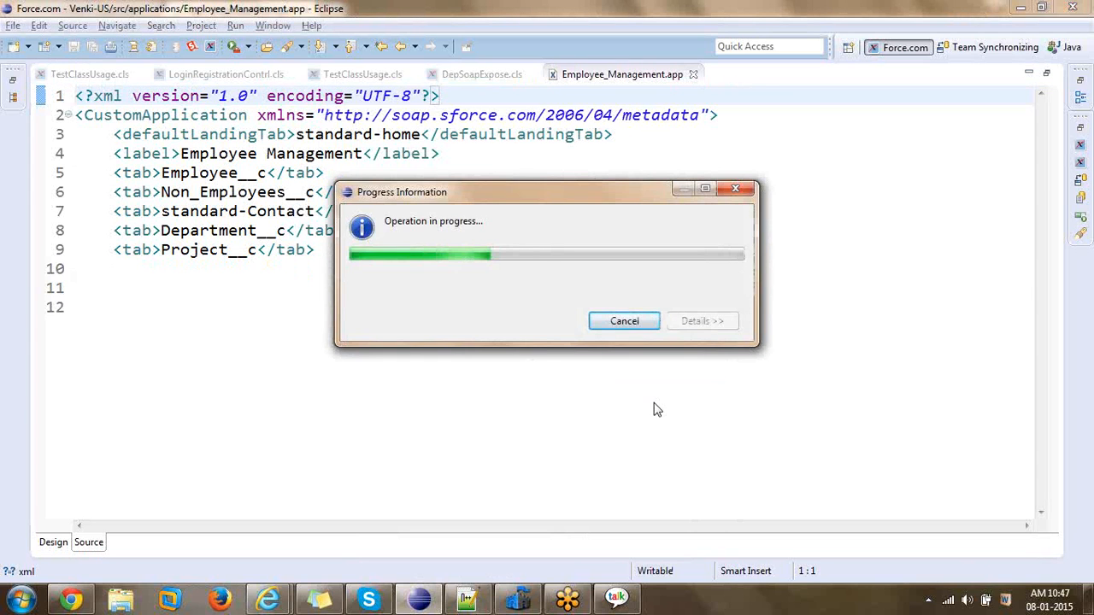
click(694, 75)
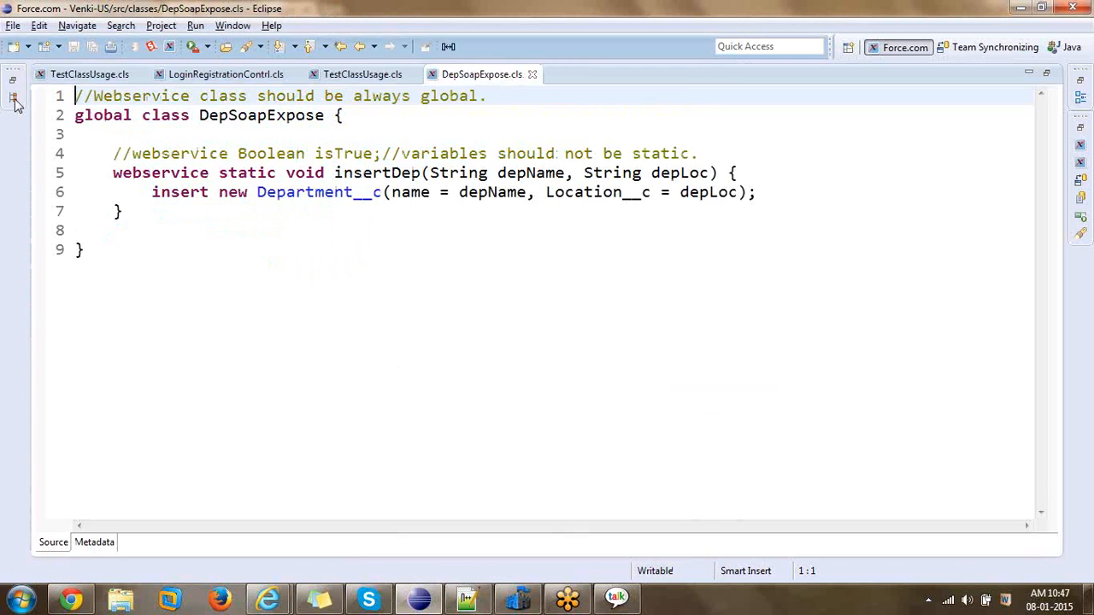
Add the Department__c, Employee__c and Project__c object files to the package selection alongside Employee_Management.app
click(13, 96)
scroll(215, 263, down, 3)
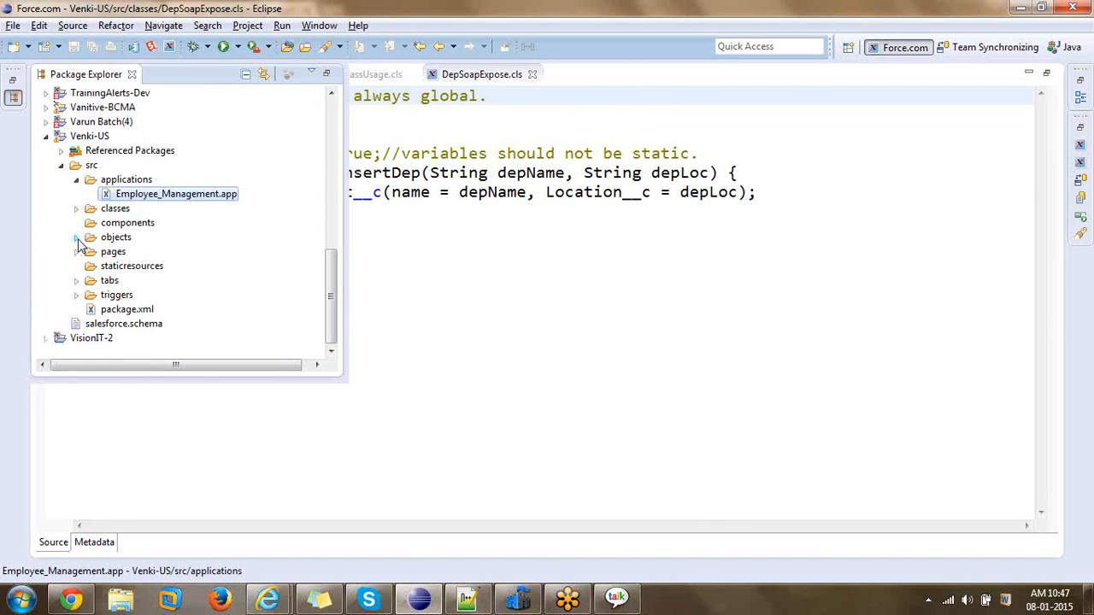
click(76, 239)
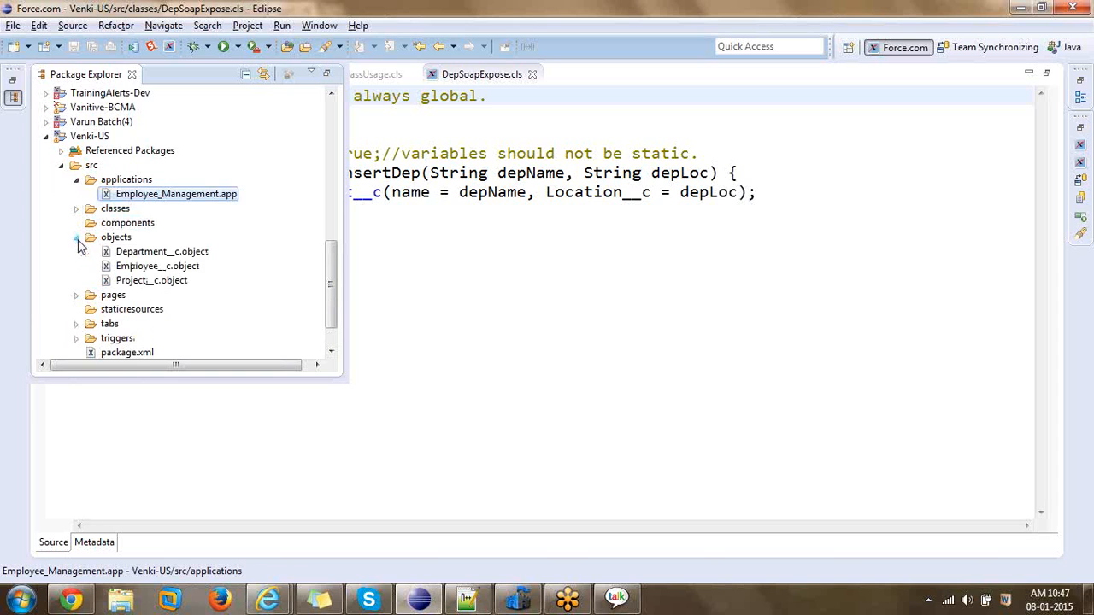
ctrl+click(137, 253)
ctrl+click(143, 266)
ctrl+click(156, 282)
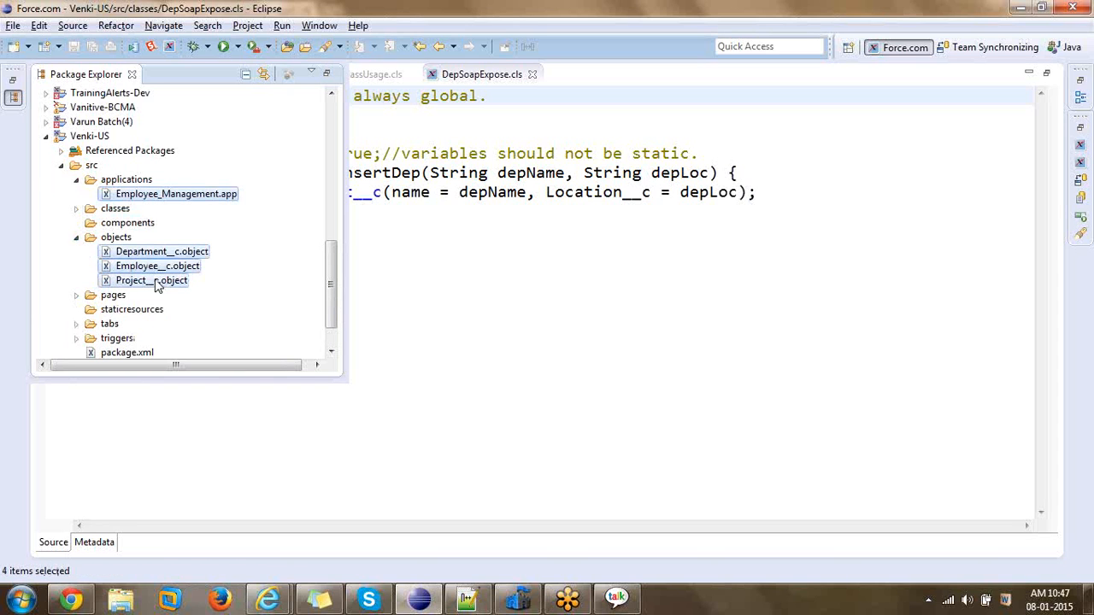
Extend the selection with the Department__c, Employee__c and Project__c files from the tabs folder
click(76, 324)
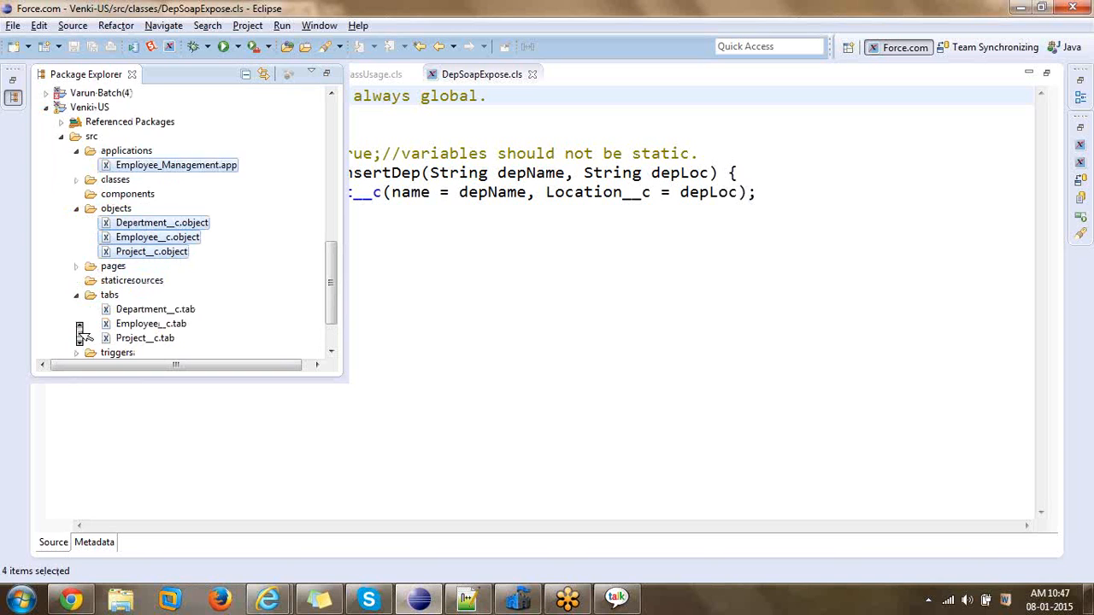
ctrl+click(153, 281)
ctrl+shift+click(167, 309)
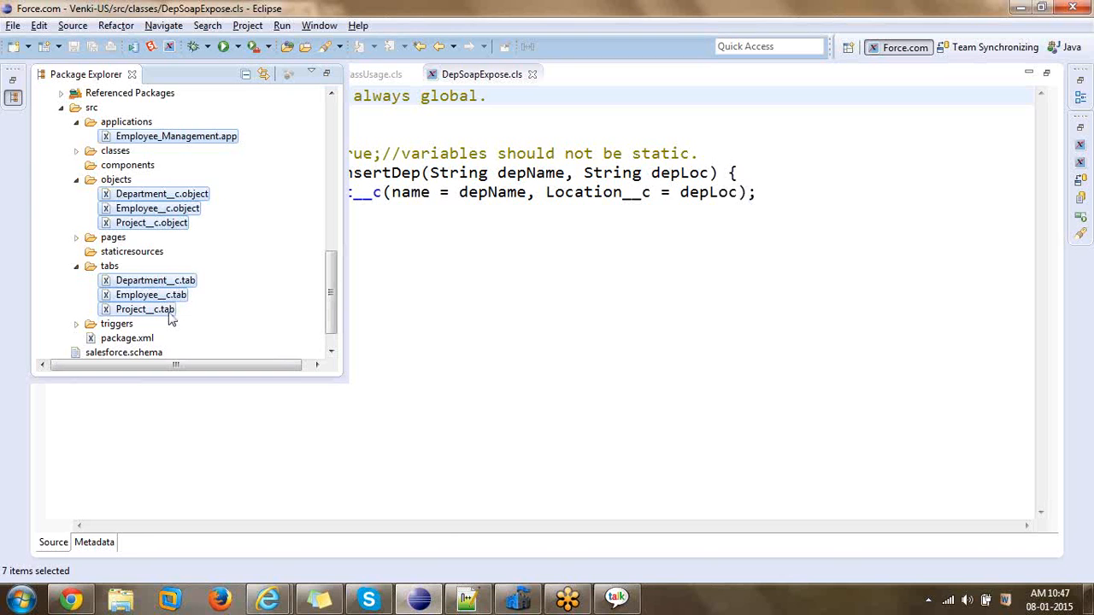
Start a Force.com Deploy to Server for the selected app, object and tab files
right_click(169, 317)
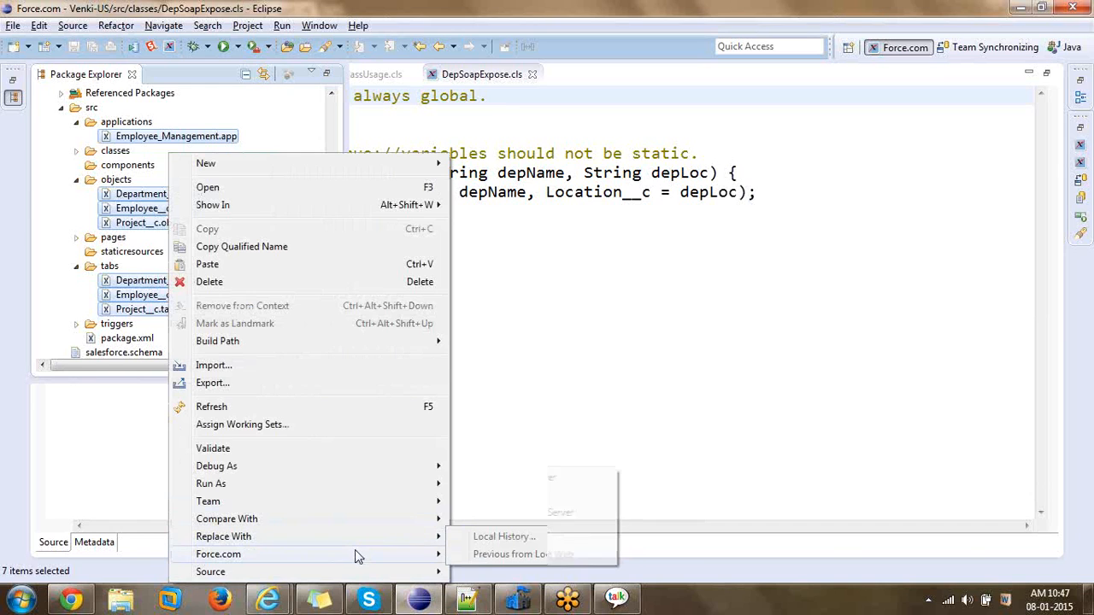
mouse_move(425, 554)
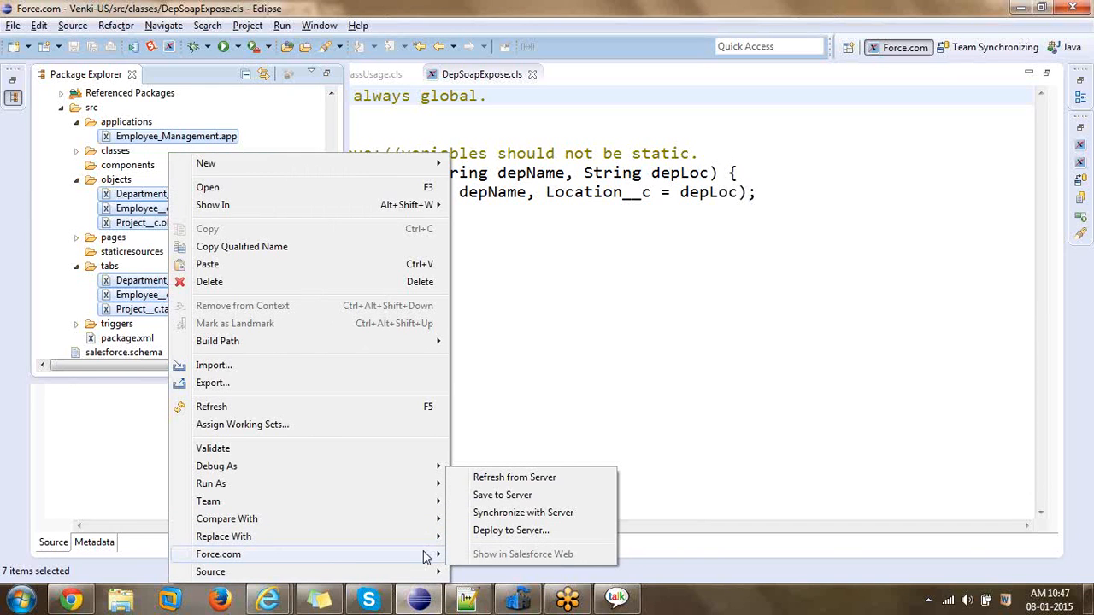
click(520, 536)
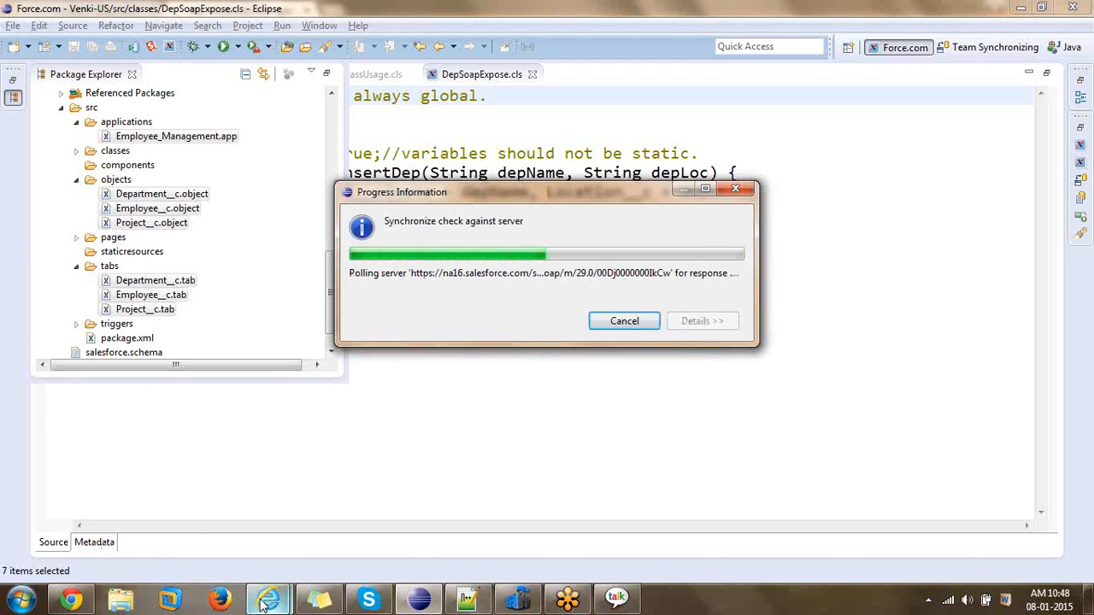
mouse_move(267, 603)
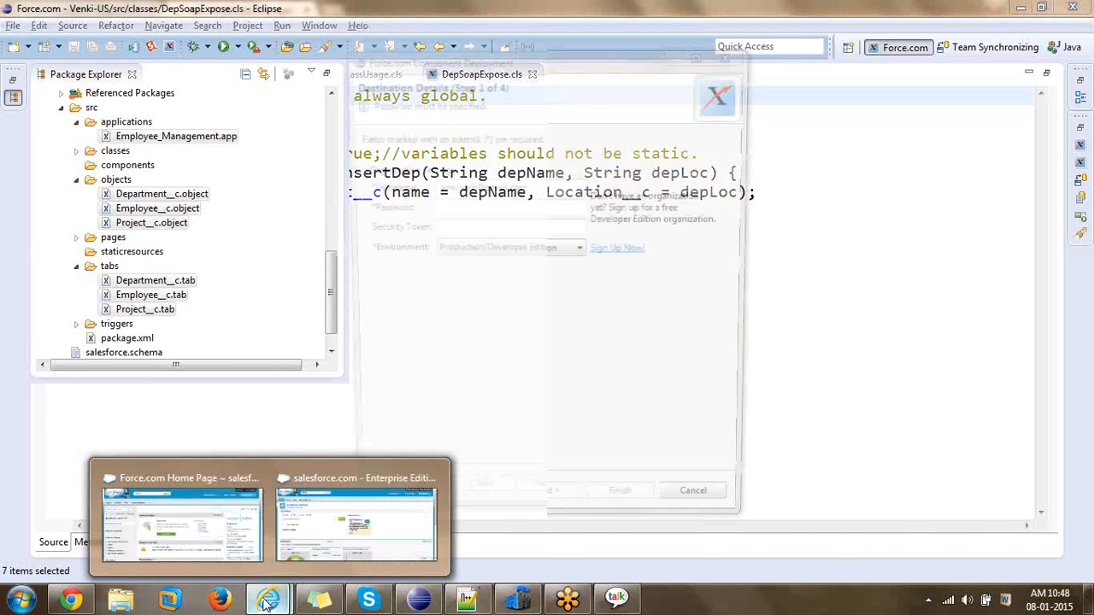
Switch to the DevSandbox org in Internet Explorer, find the Users list by searching Setup for "users", and highlight the administrator's username
mouse_move(156, 520)
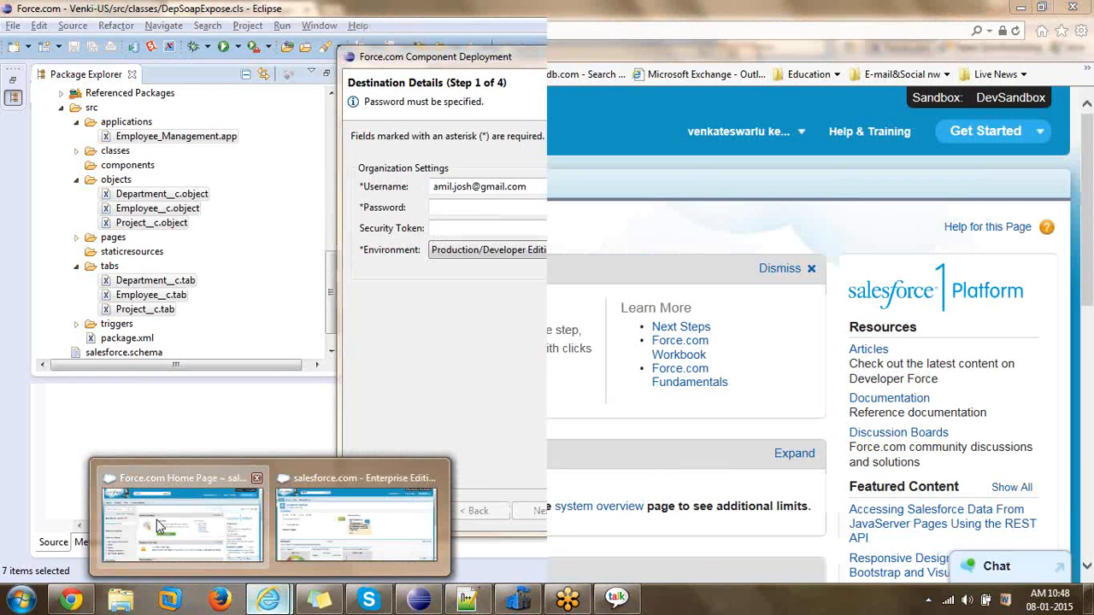
click(157, 520)
click(740, 131)
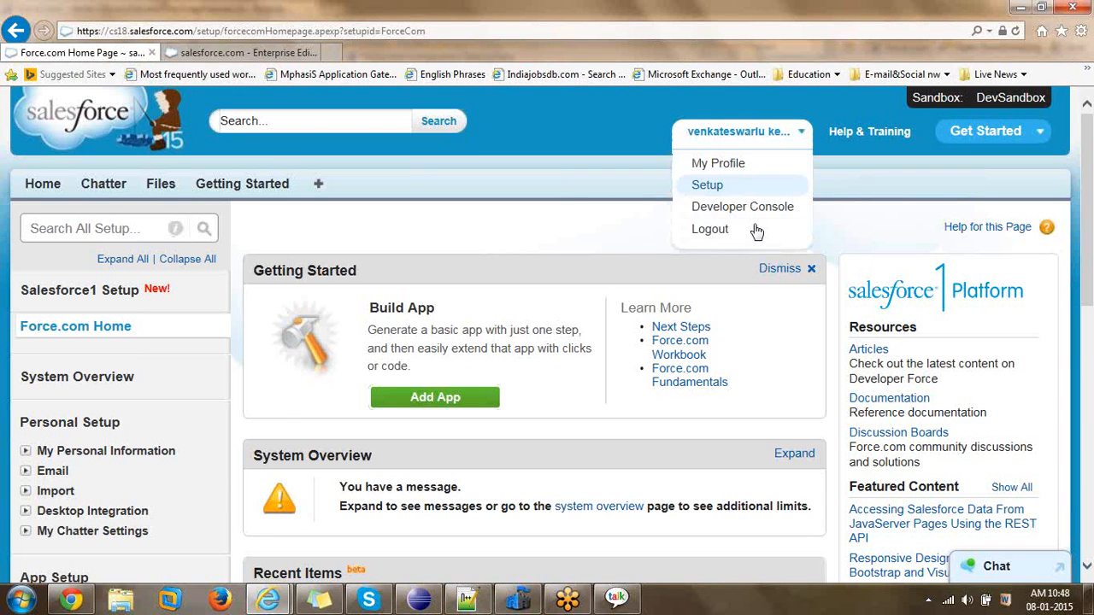
click(116, 229)
text(users)
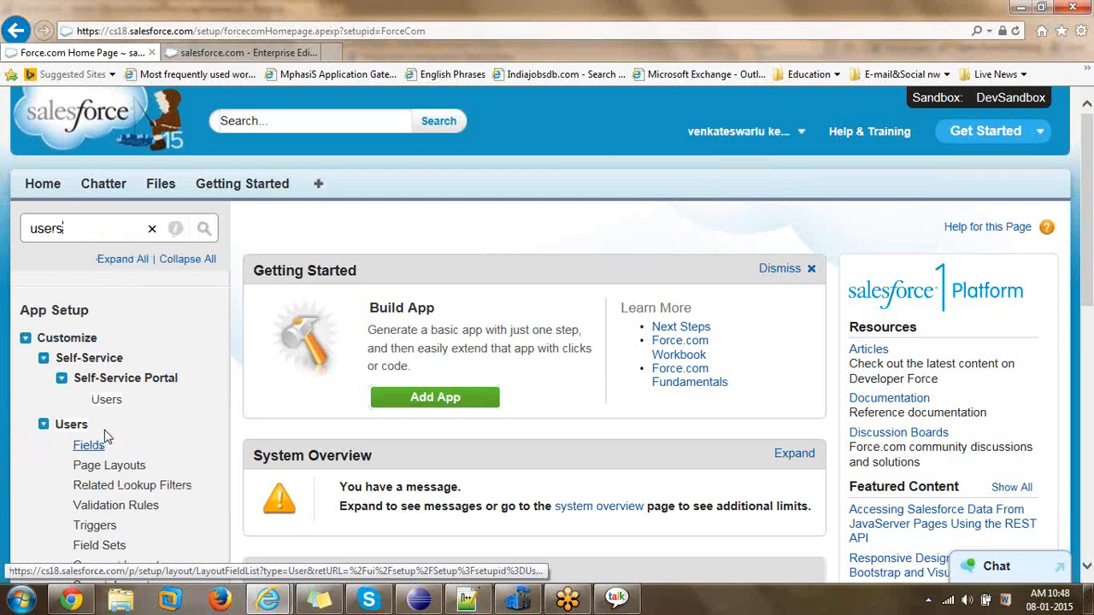
scroll(125, 408, down, 1)
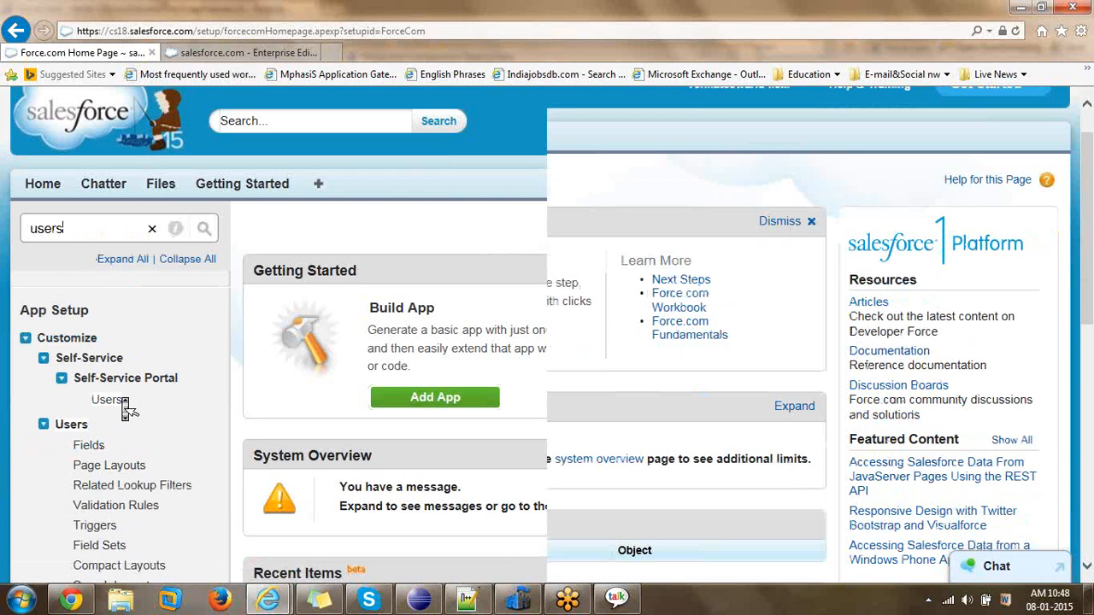
scroll(125, 409, down, 1)
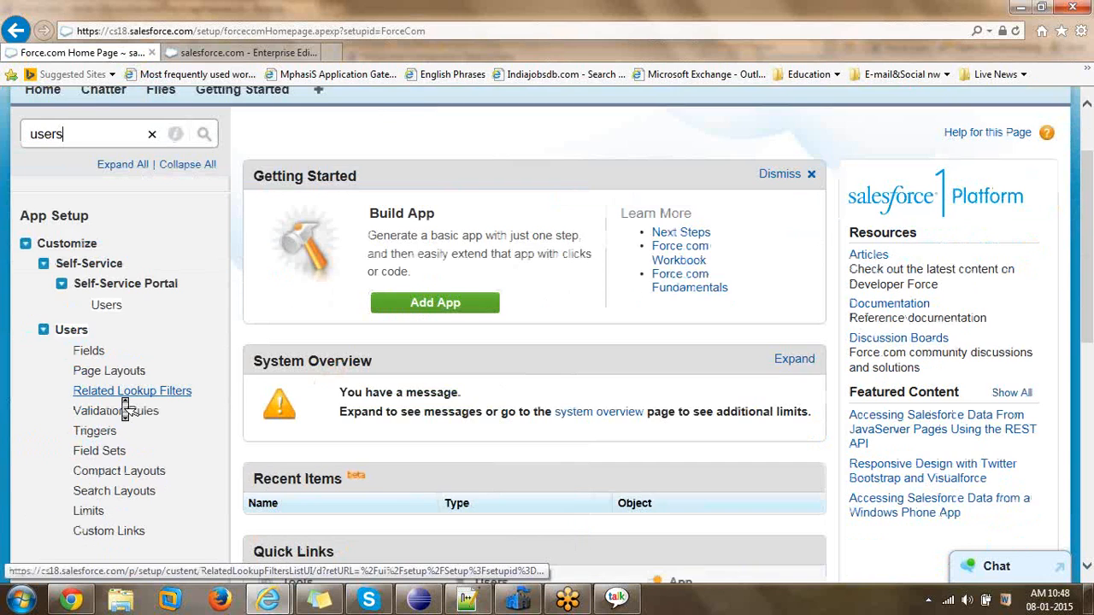
scroll(125, 409, down, 2)
click(72, 460)
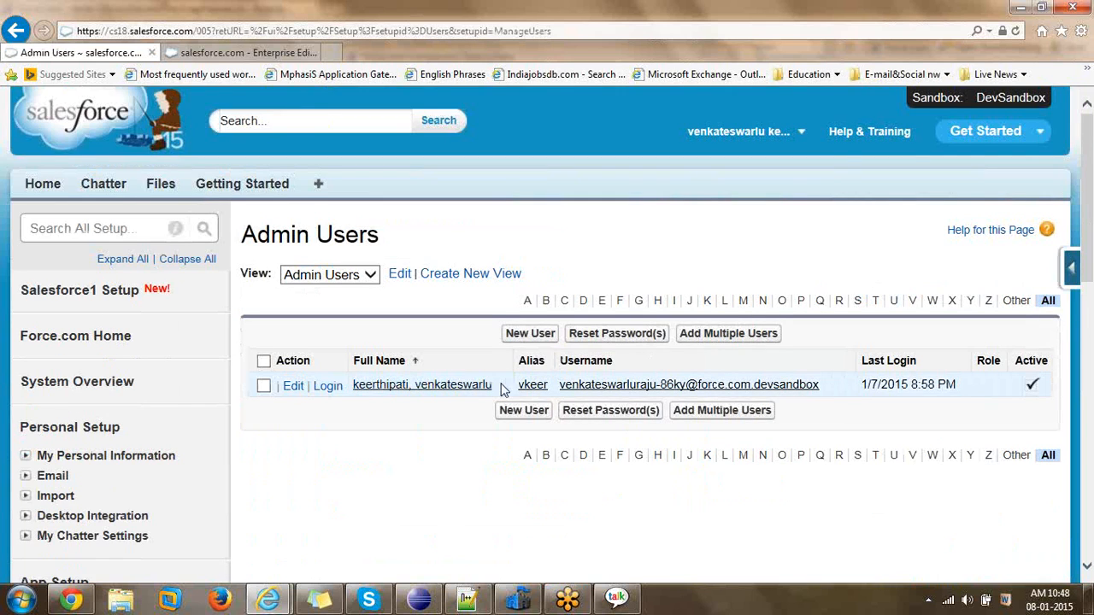
drag(823, 390, 567, 393)
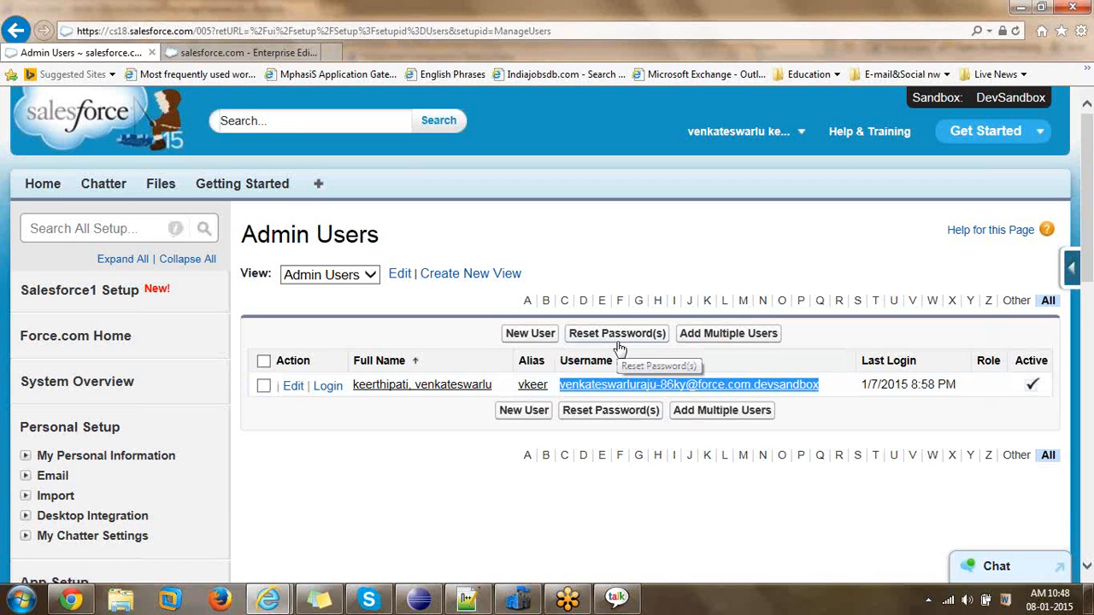
Log out of the DevSandbox org and fill in the sandbox username on the test.salesforce.com login page
click(757, 132)
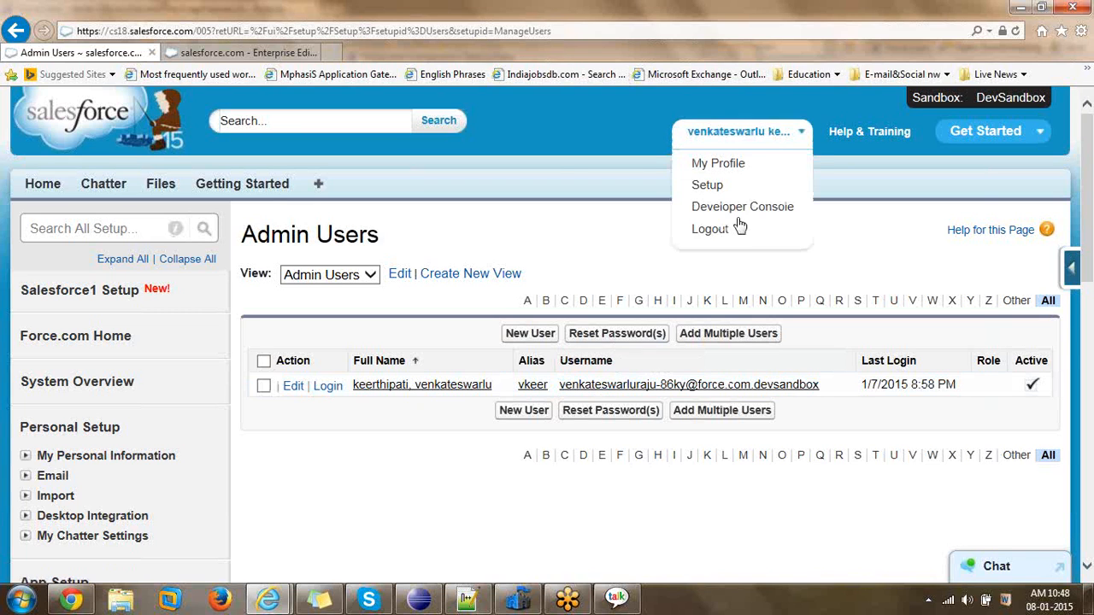
click(721, 236)
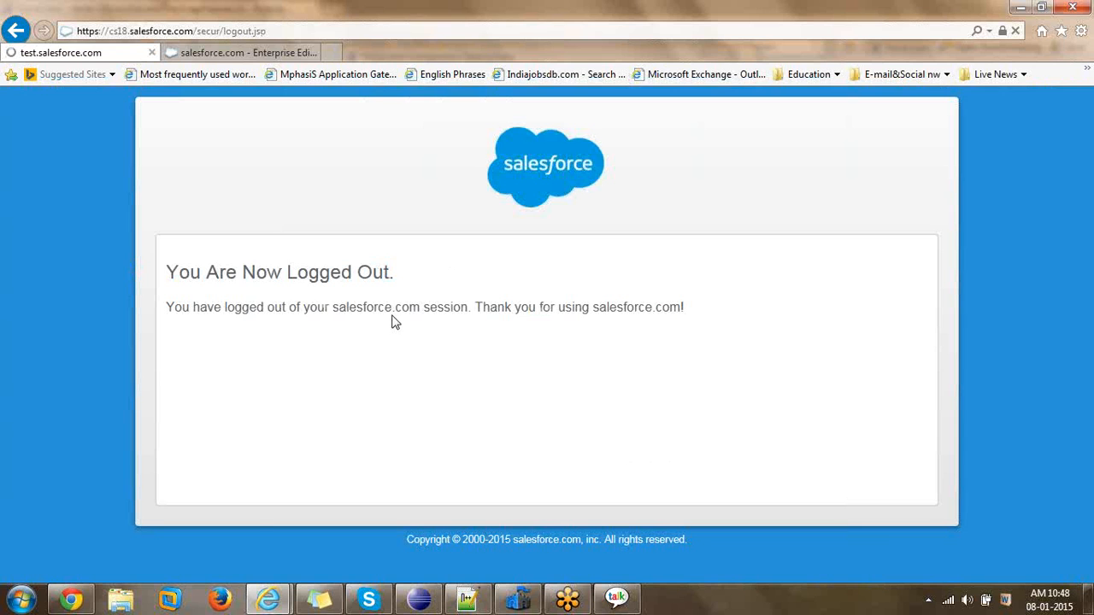
click(334, 248)
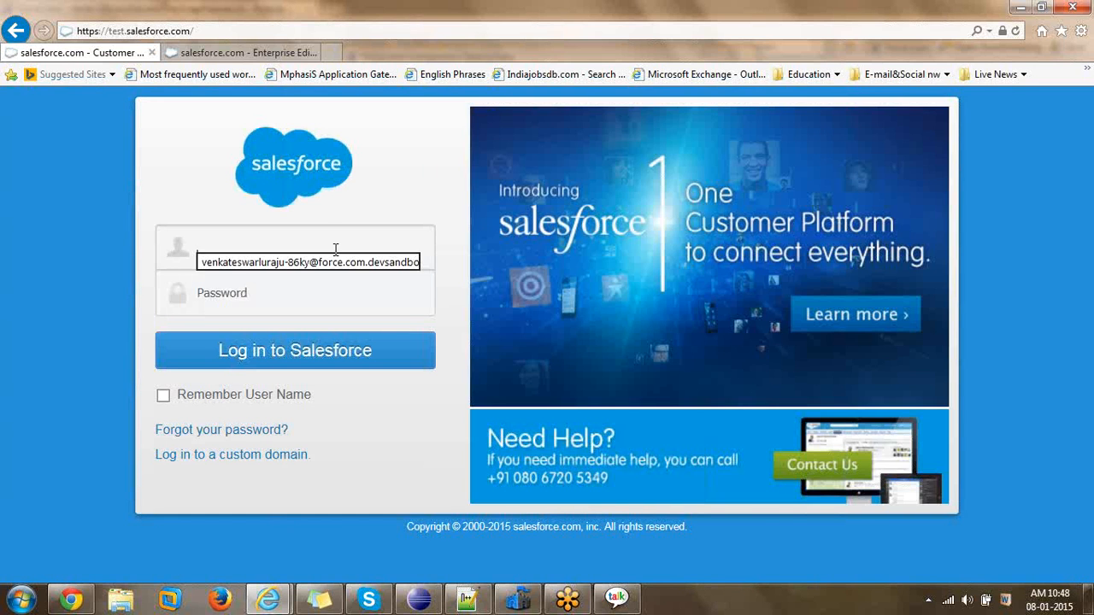
key(Down)
click(350, 284)
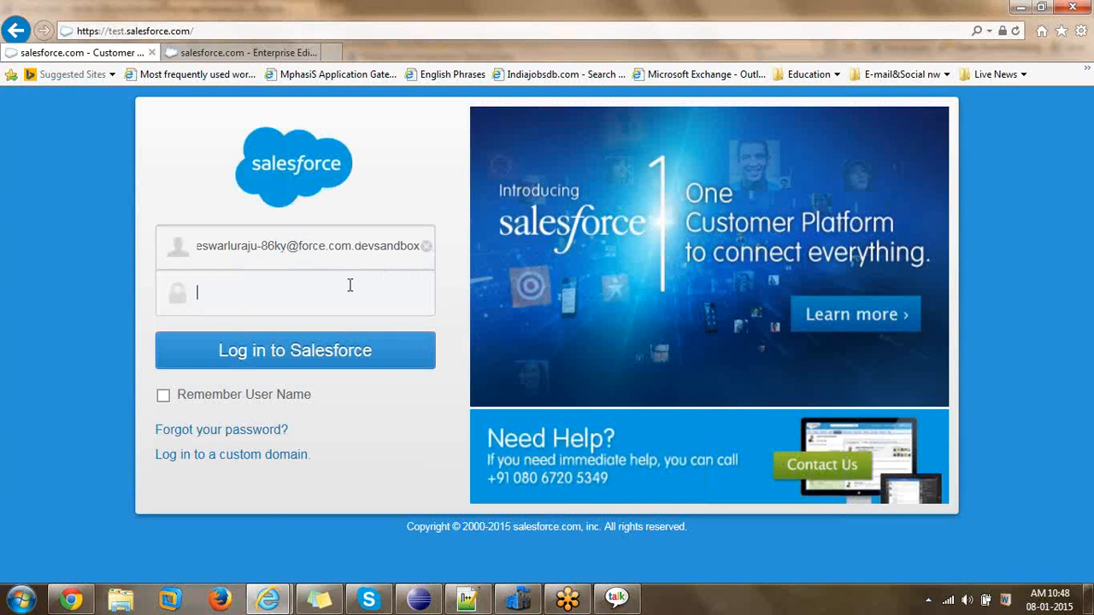
Switch to Chrome and copy the account password from the "DEV sandbox" e-mail in Gmail
click(83, 606)
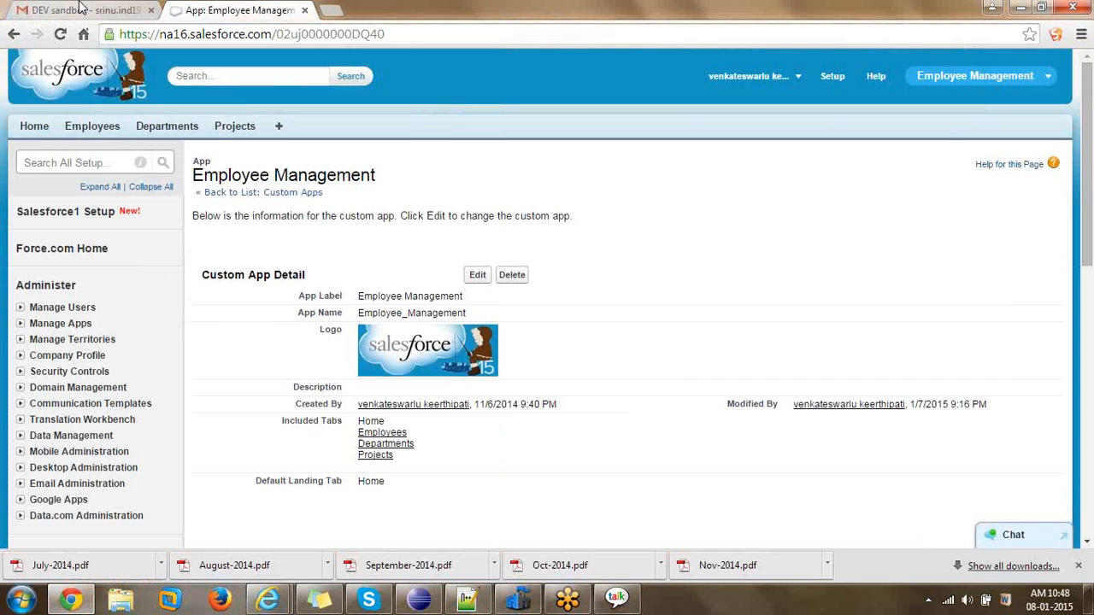
click(81, 9)
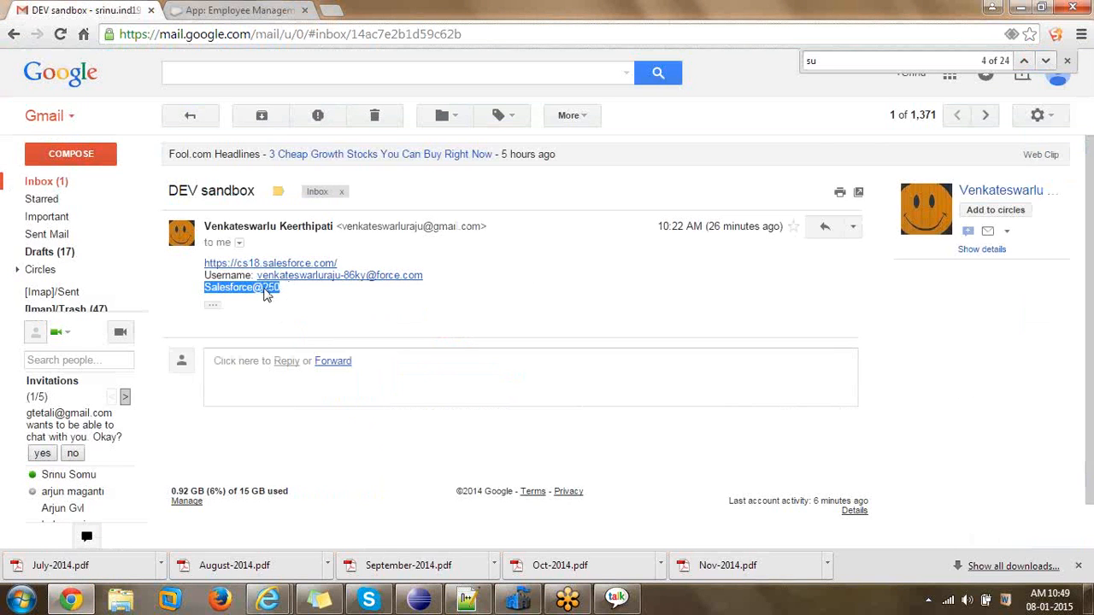
right_click(265, 292)
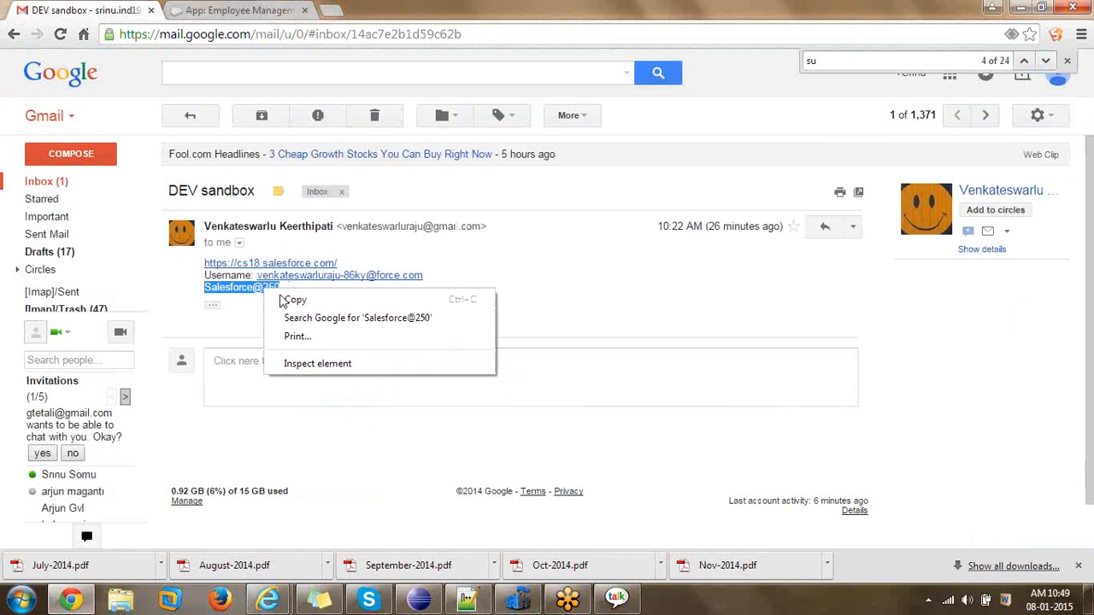
click(295, 300)
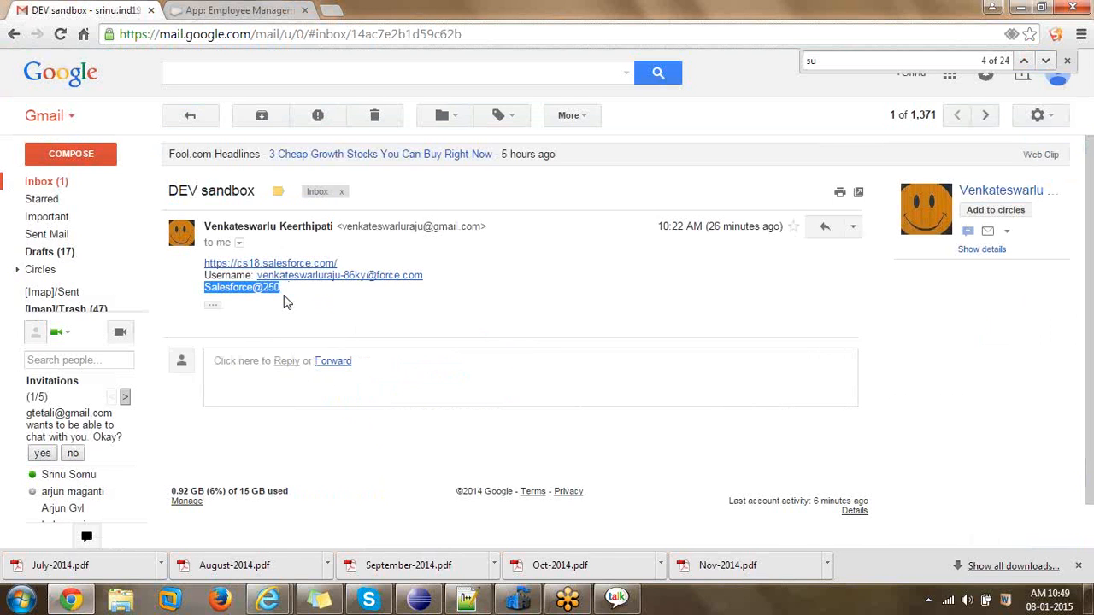
Return to the sandbox login page, paste the account password and try to log in
key(alt+Tab)
key(ctrl+v)
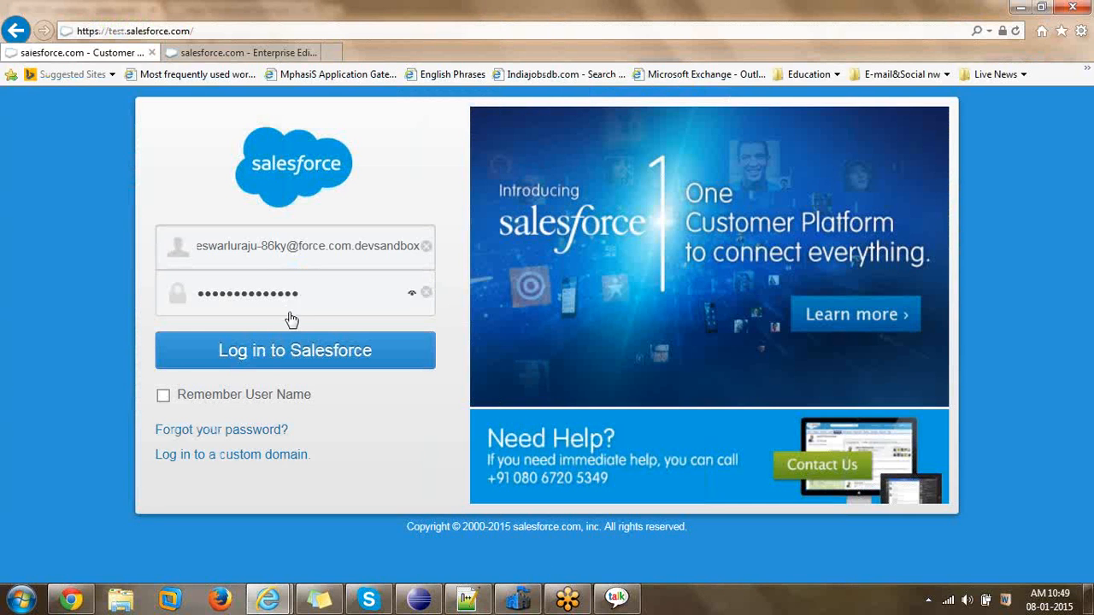
click(295, 349)
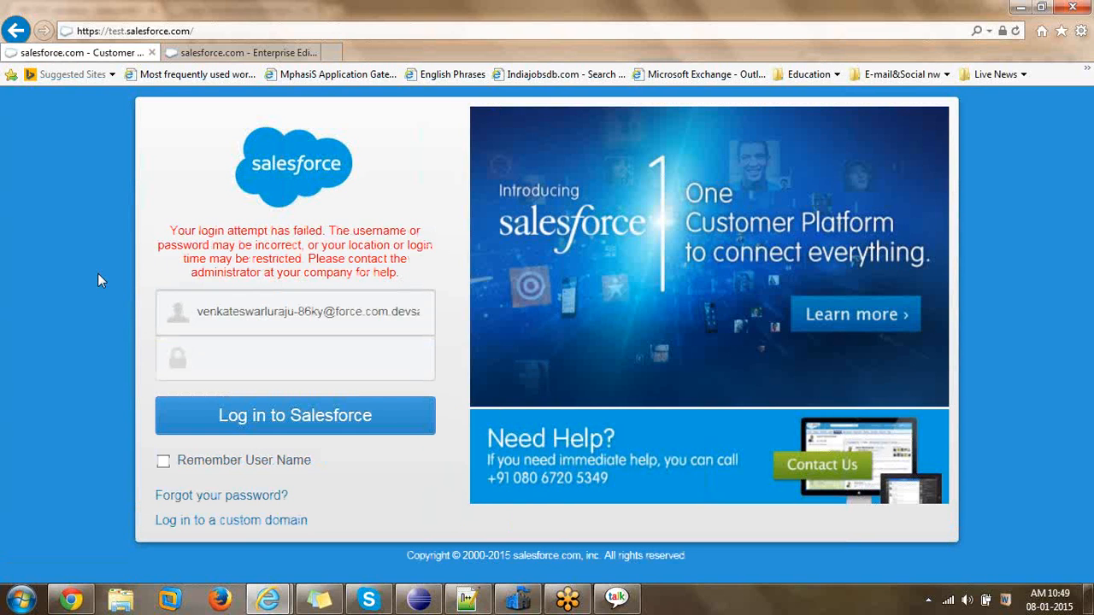
Switch to the na16 production org, expand its collapsed sidebar and go to Setup
click(229, 53)
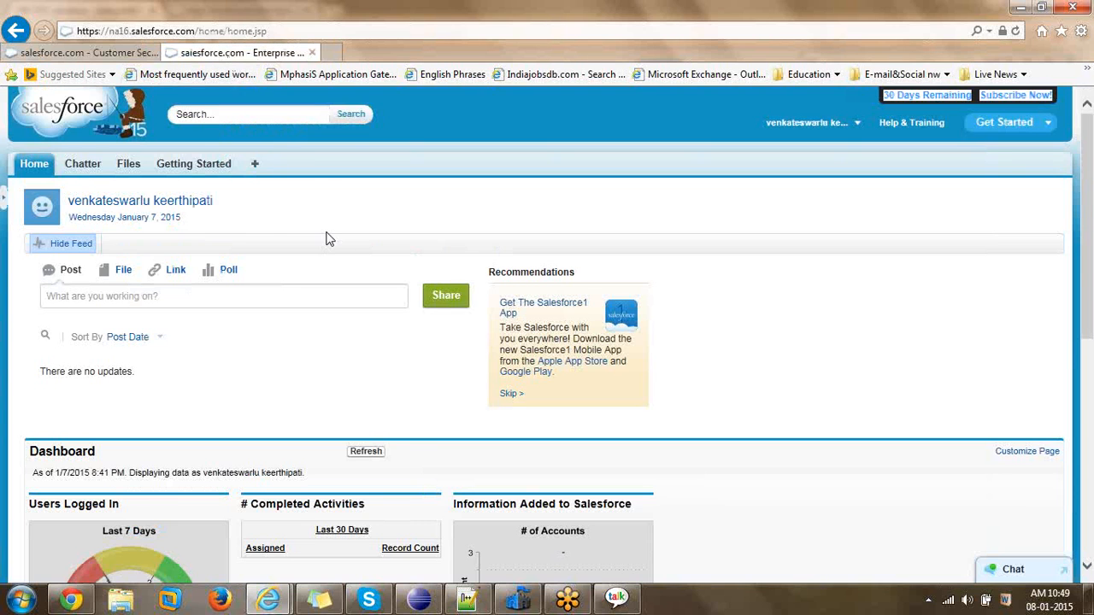
click(4, 197)
click(857, 125)
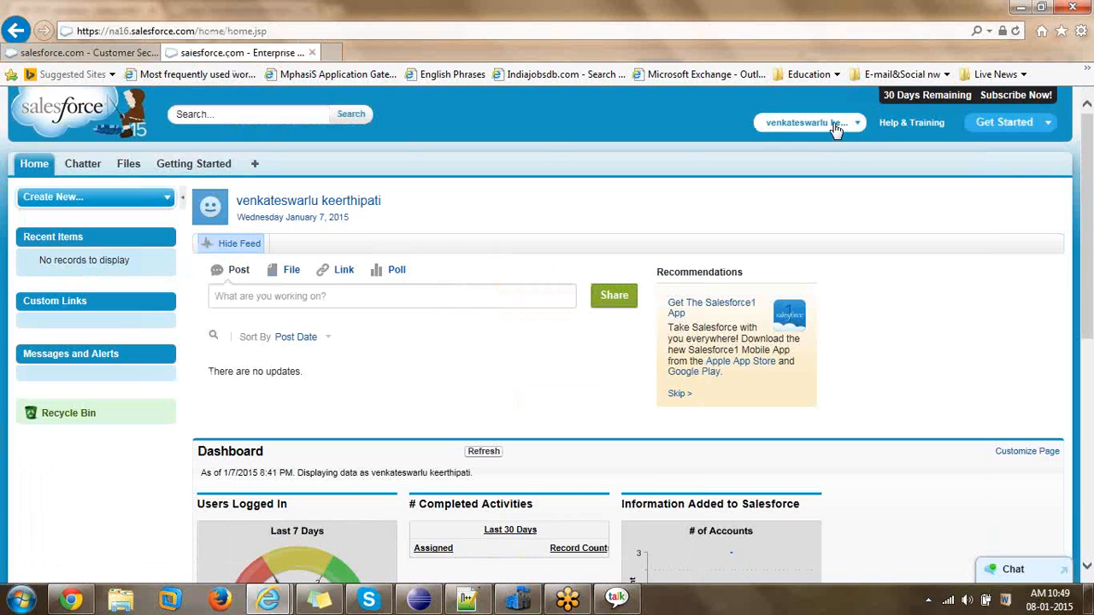
click(783, 165)
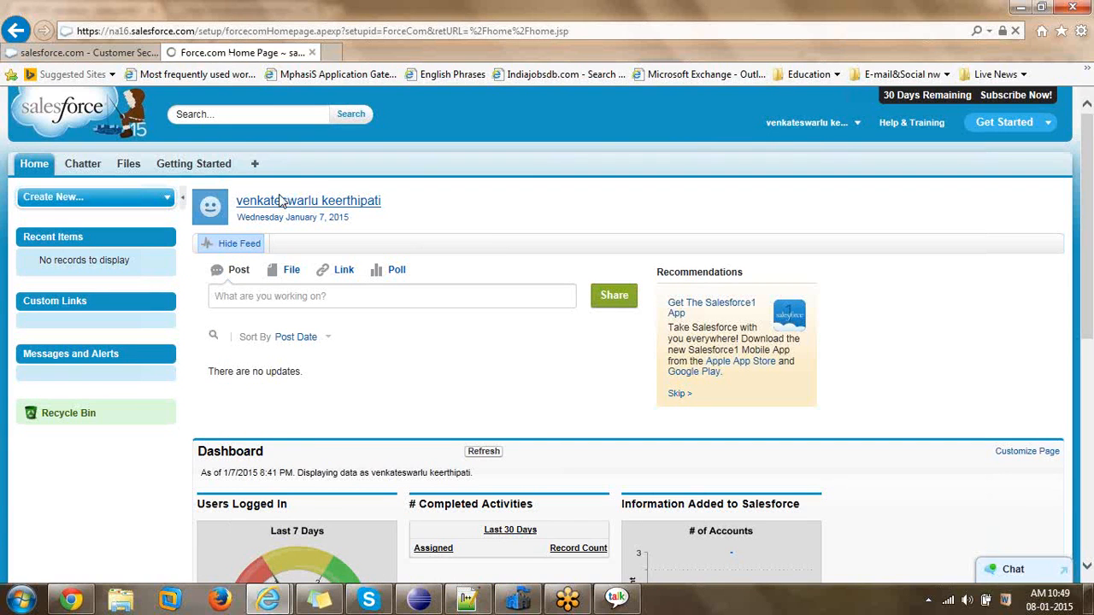
Search Setup for "san" and open the Sandboxes page under Data Management
click(114, 198)
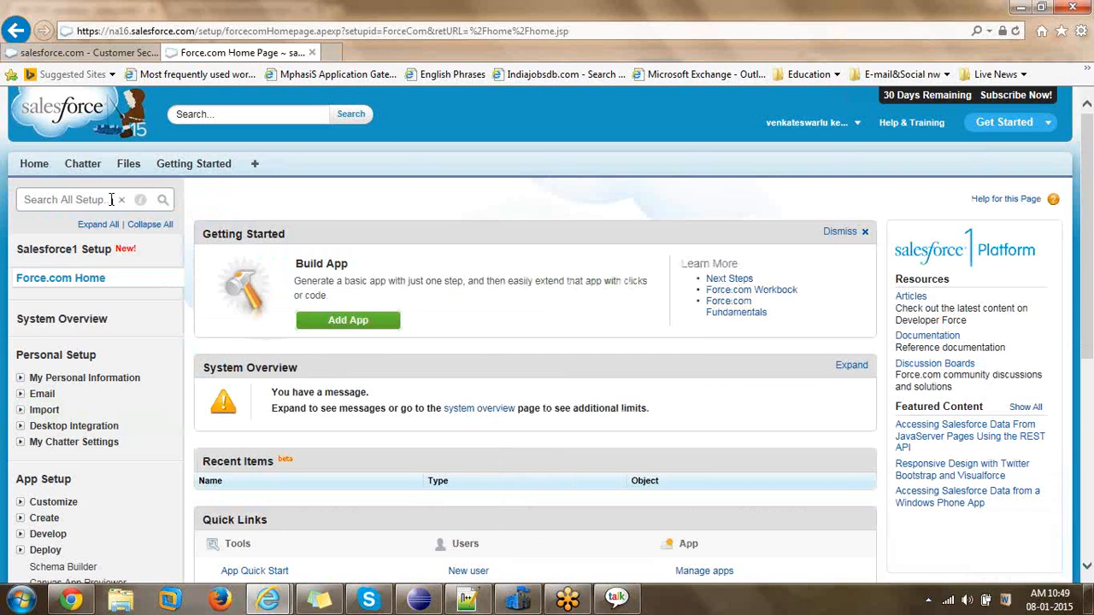
text(san)
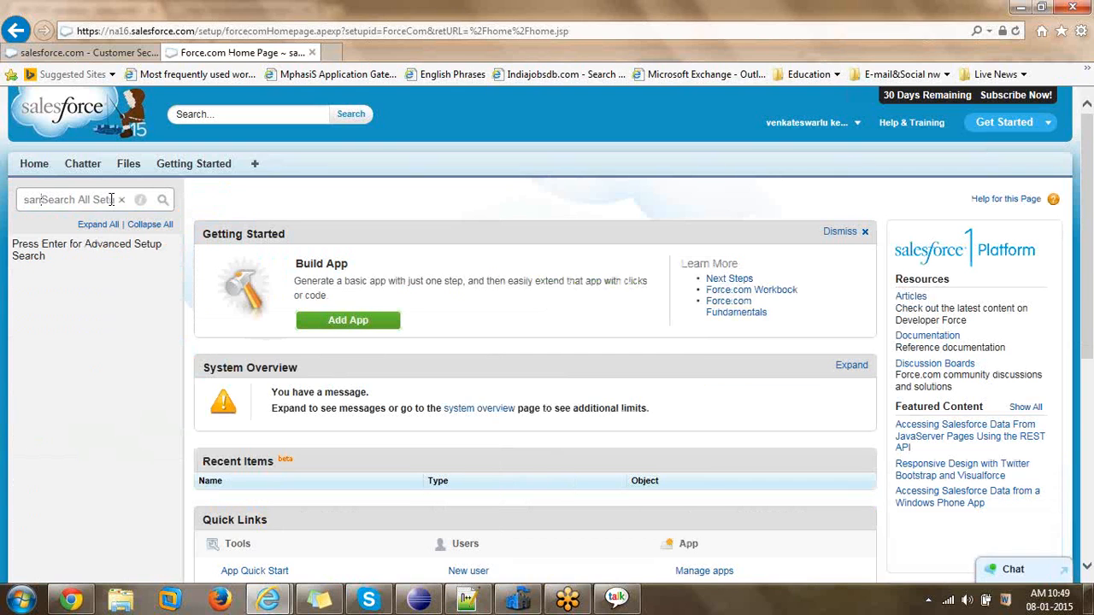
double_click(112, 202)
text(san)
click(75, 310)
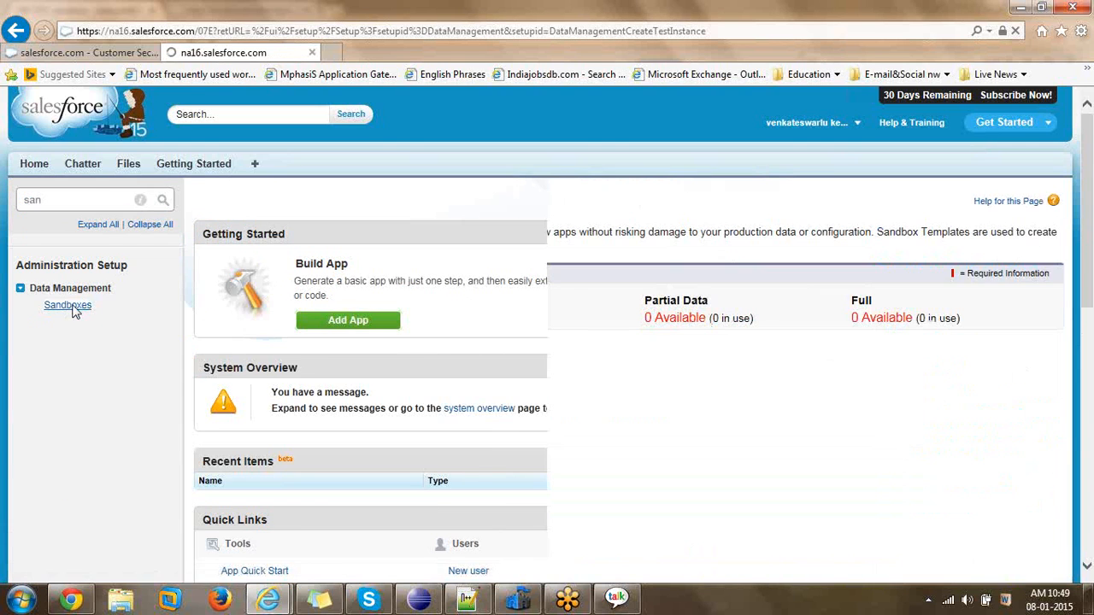
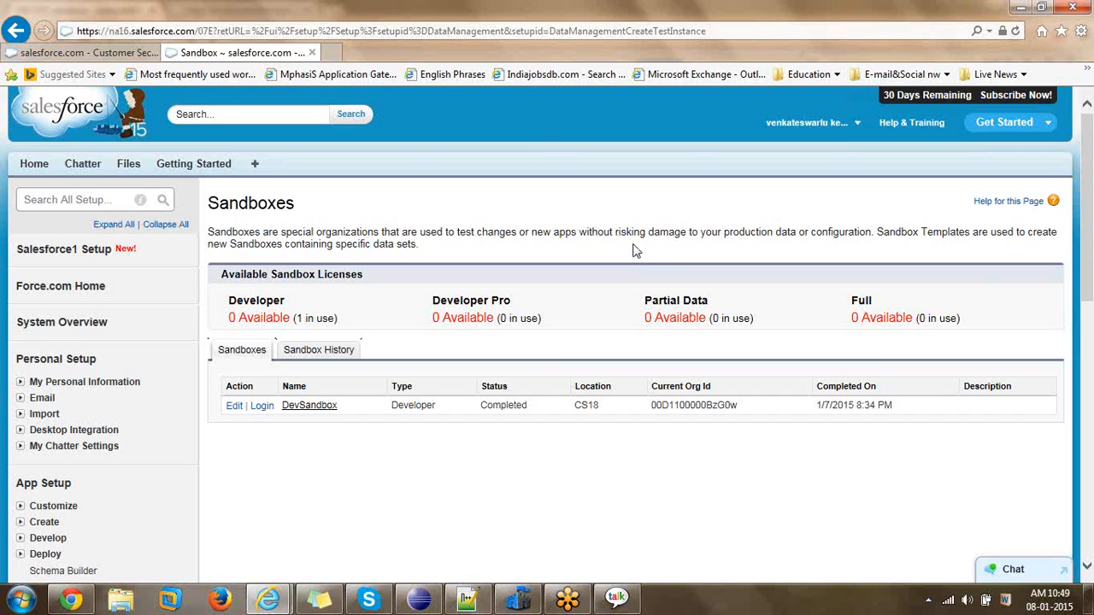
Open the login page of DevSandbox from the Sandboxes list and close the old cs18 login tab
scroll(636, 255, down, 2)
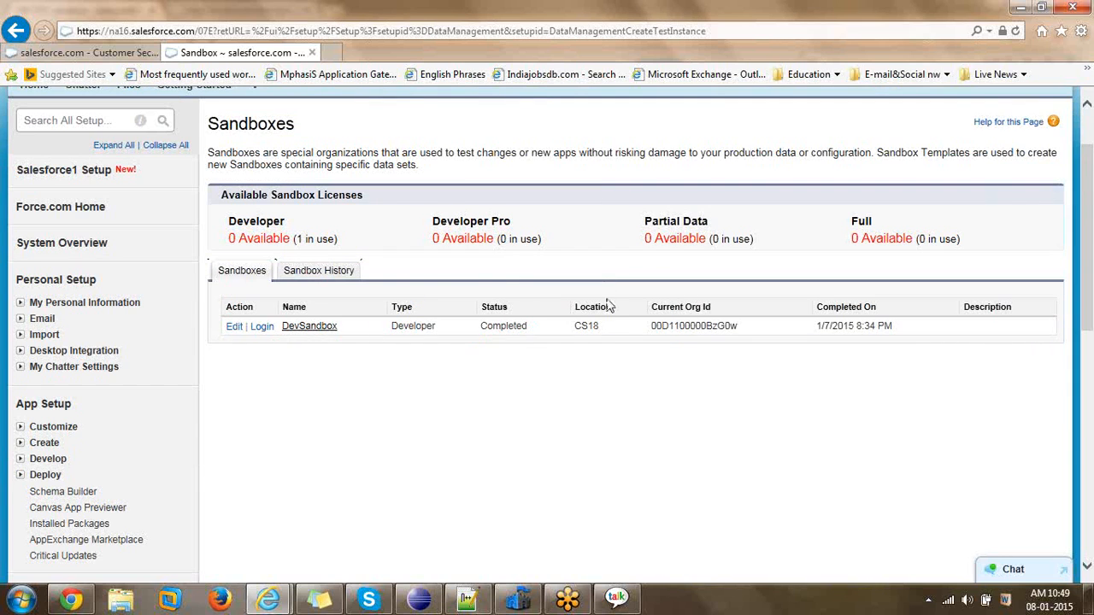
double_click(598, 326)
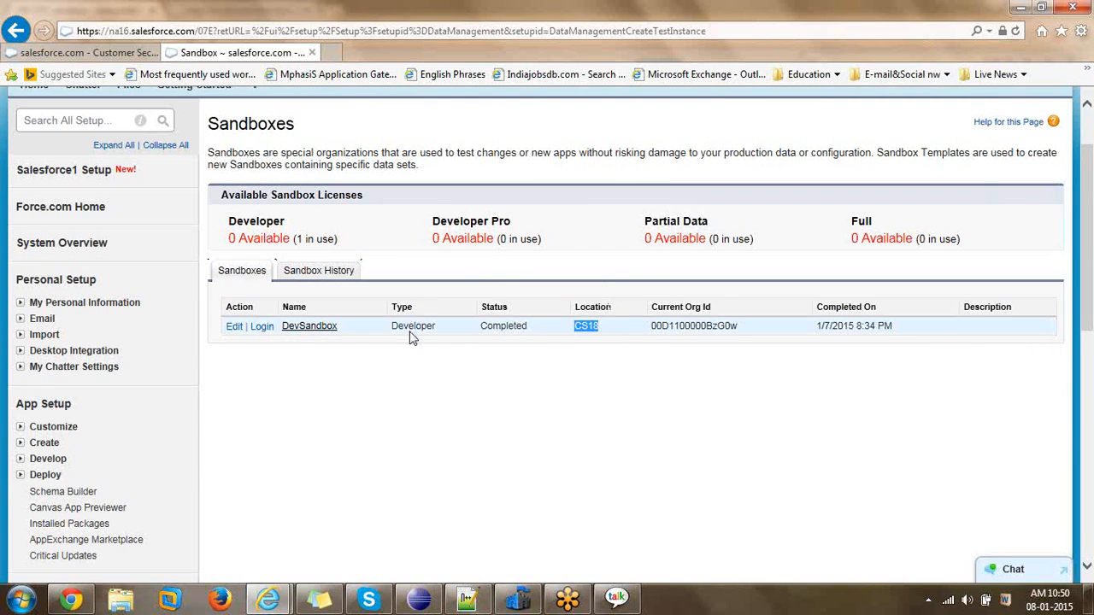
click(263, 327)
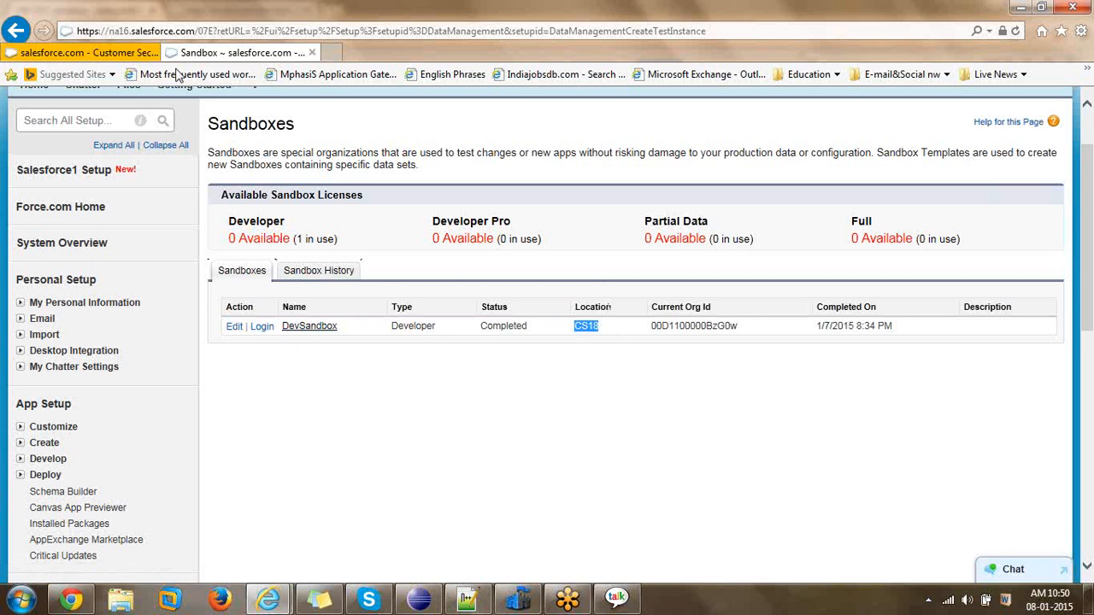
click(124, 53)
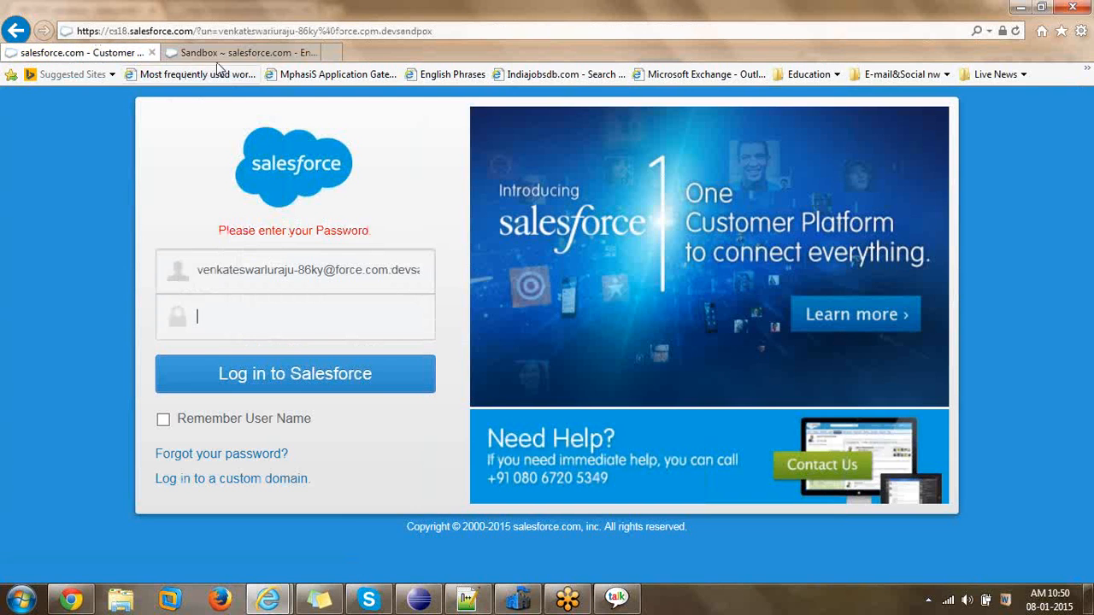
click(239, 53)
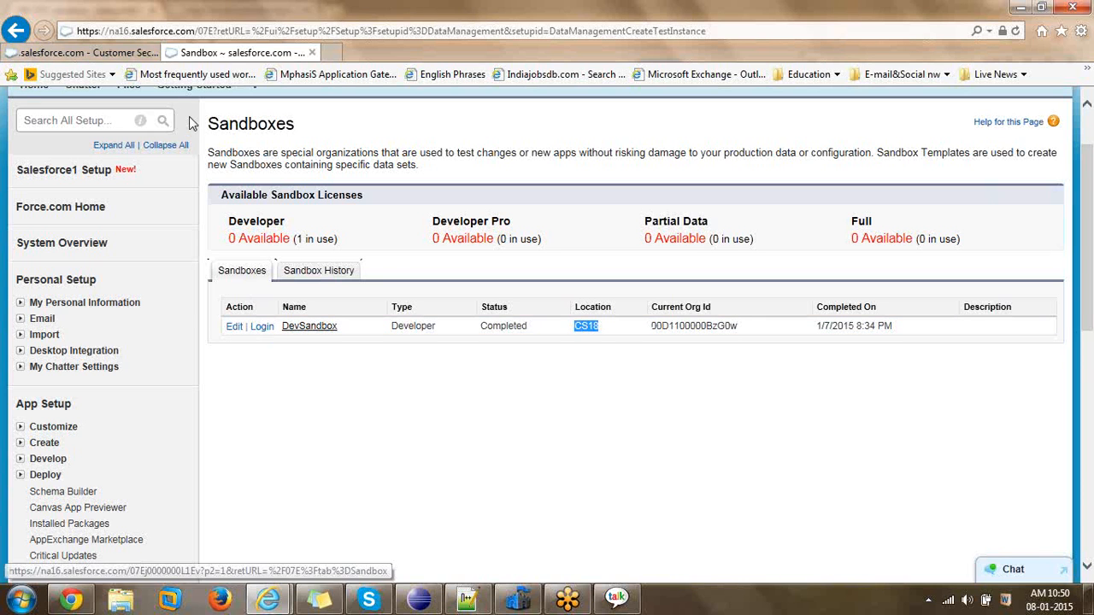
click(122, 53)
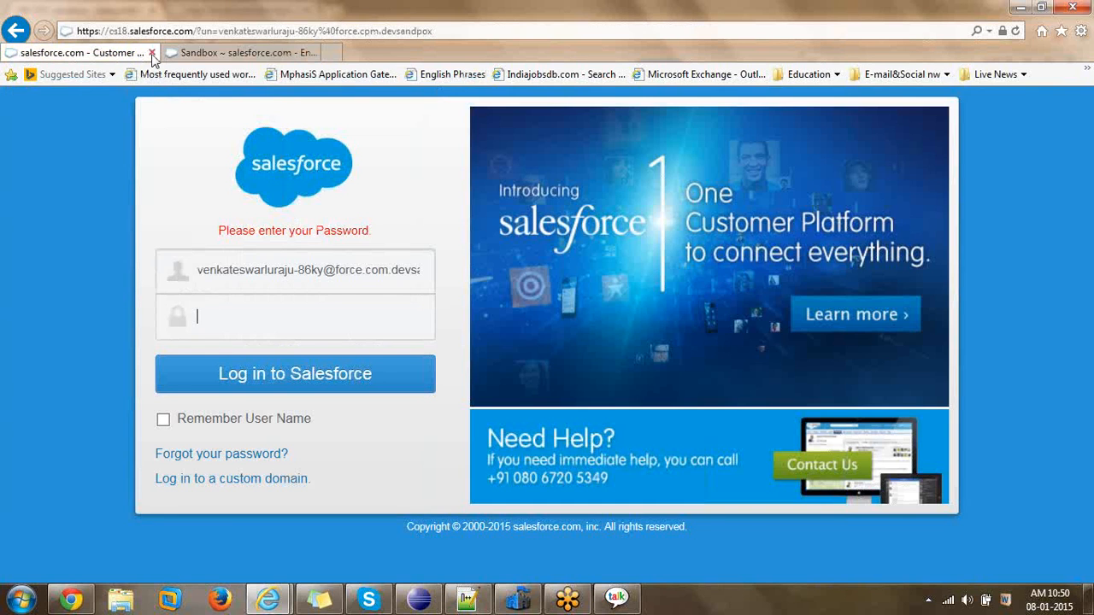
click(153, 53)
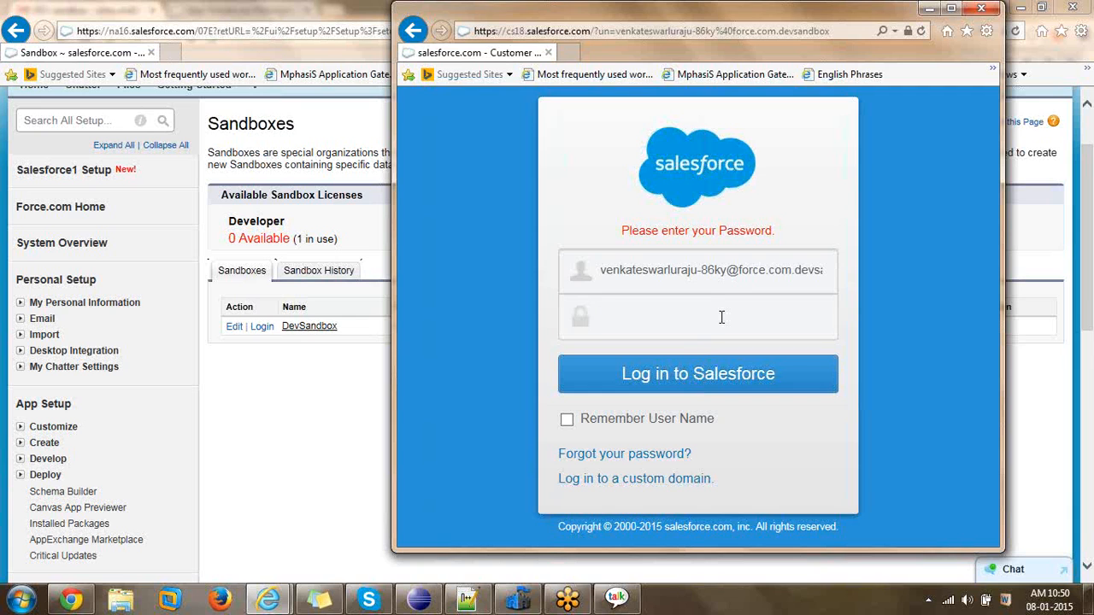
Check the prefilled username, reopen the DevSandbox login, log in with the account password and close the sandbox window
triple_click(731, 270)
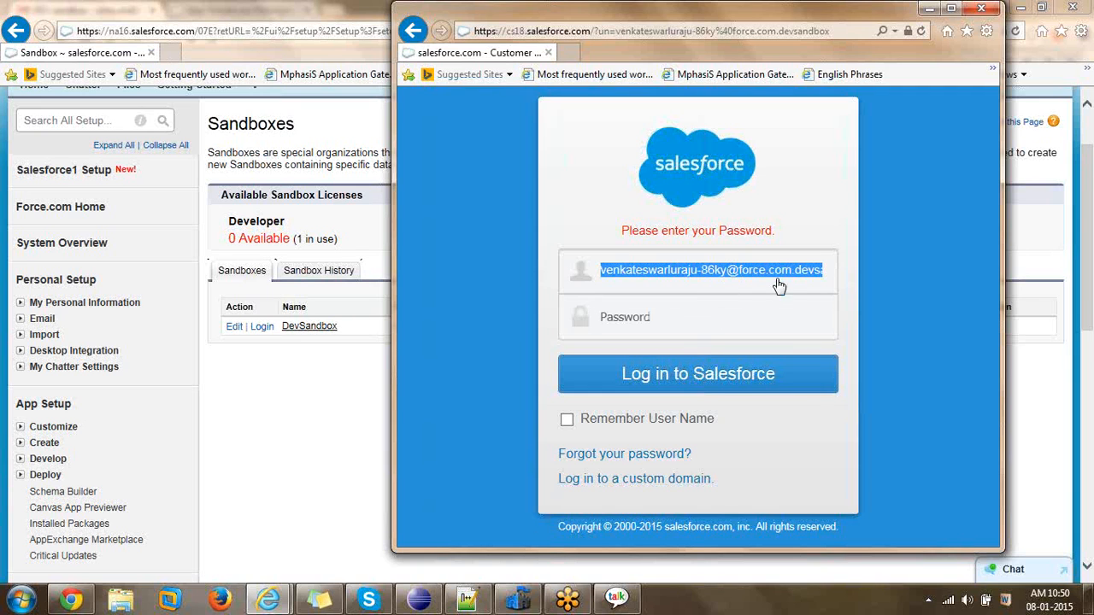
click(983, 9)
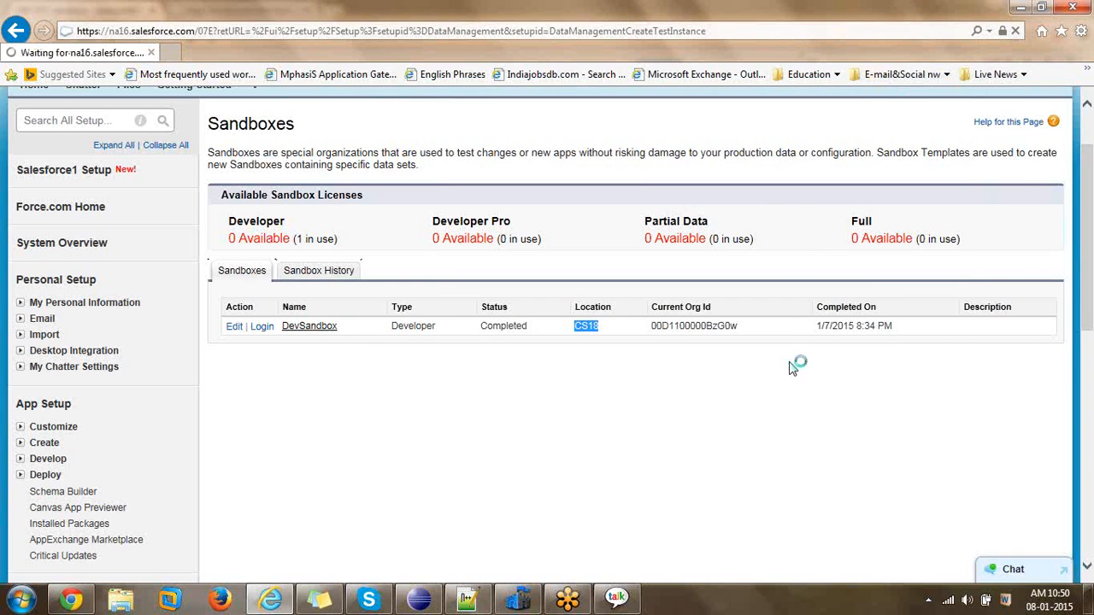
click(262, 330)
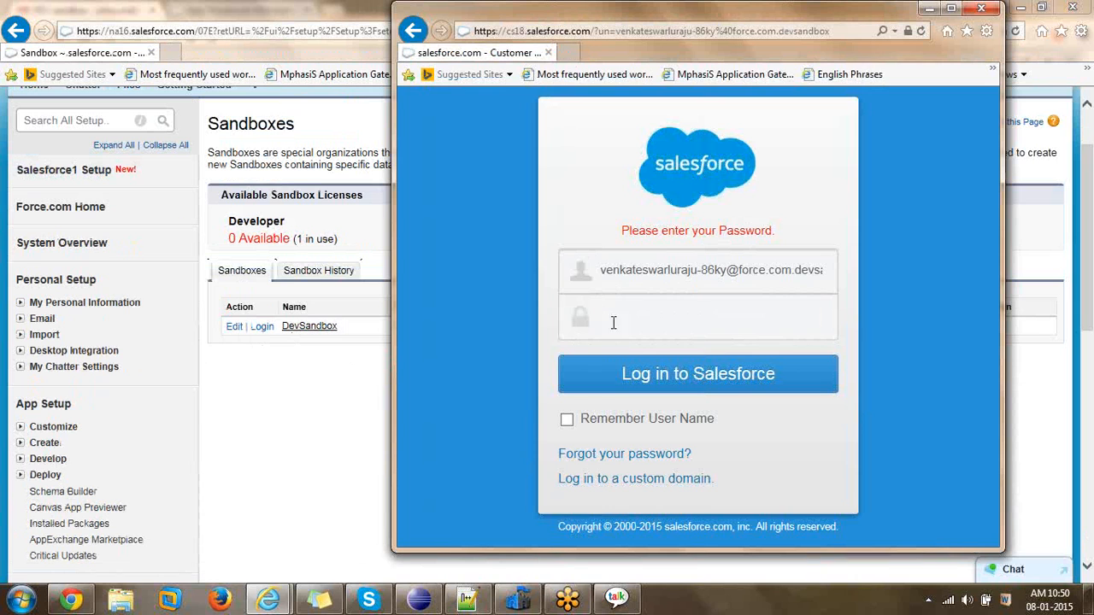
key(ctrl+v)
click(648, 378)
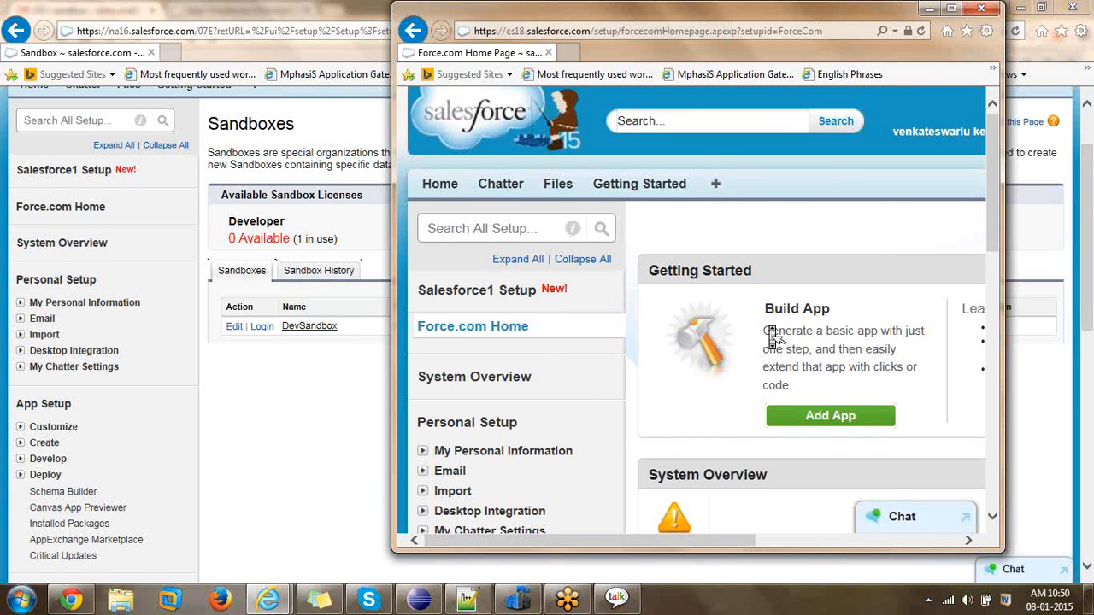
scroll(774, 338, down, 9)
scroll(773, 338, up, 9)
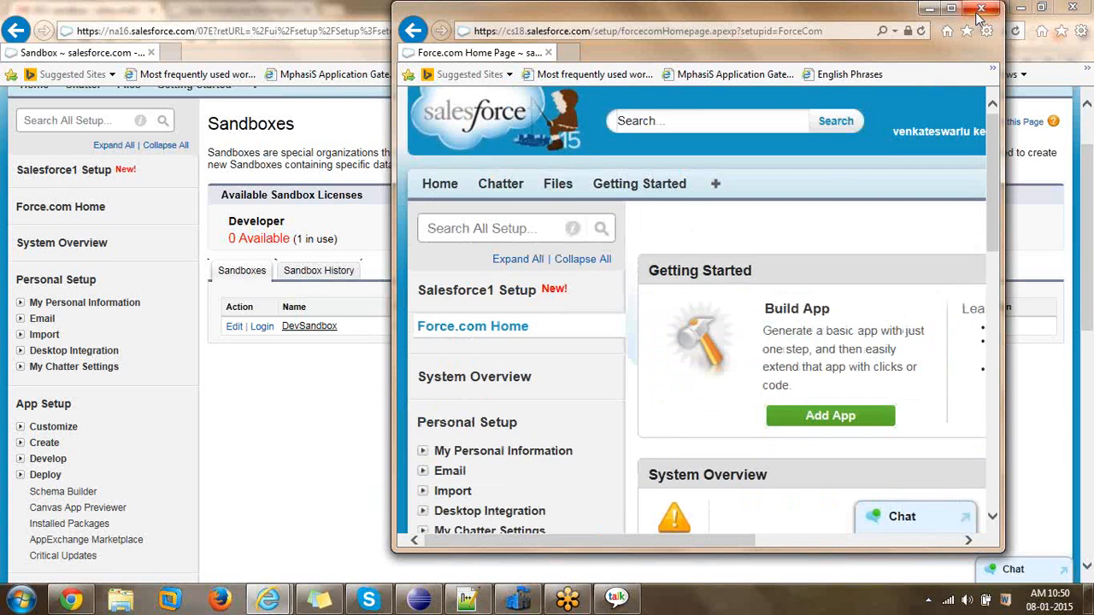
click(981, 10)
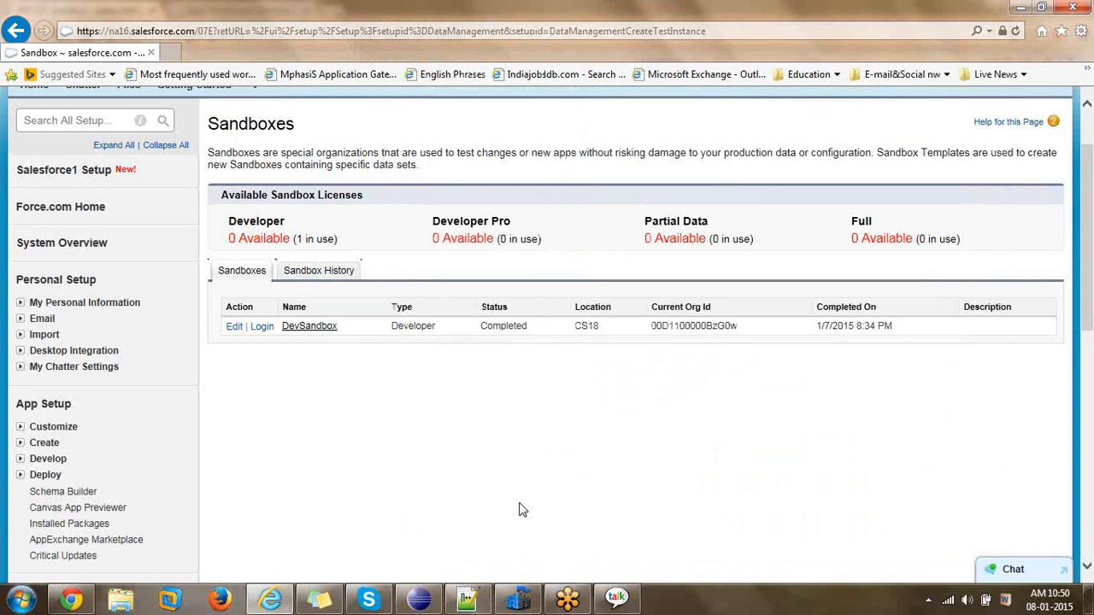
Switch to Eclipse and paste the account password into the deployment wizard's destination details
click(430, 600)
double_click(503, 188)
click(502, 188)
double_click(503, 188)
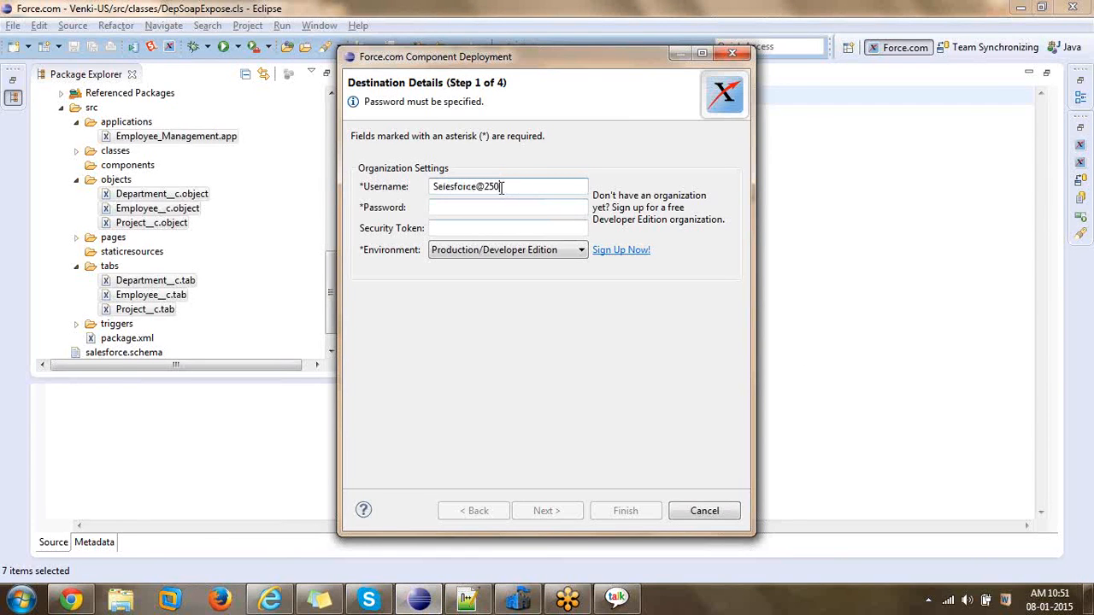
click(463, 210)
key(ctrl+v)
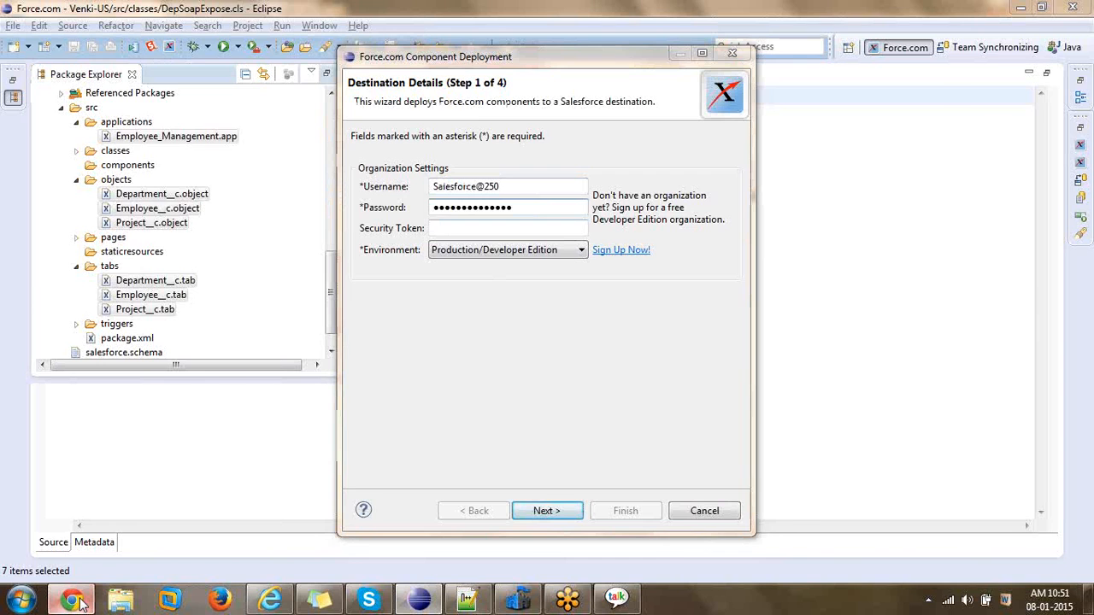
Copy the username from the "DEV sandbox" e-mail in Chrome and paste it as the destination username in Eclipse
click(73, 601)
key(alt+Tab)
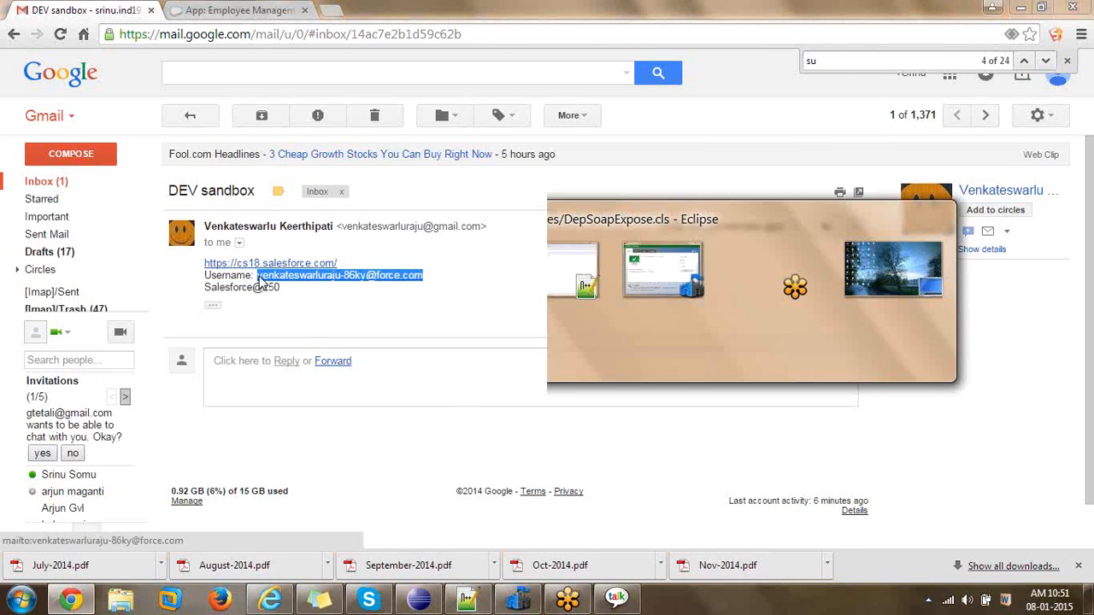
double_click(494, 188)
key(ctrl+v)
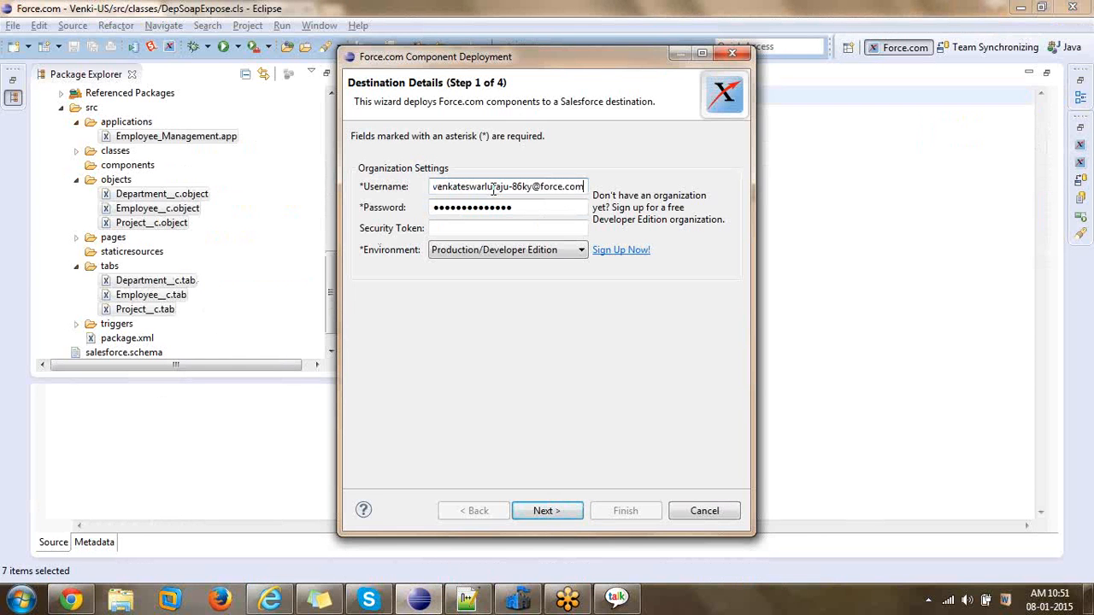
Return to the Sandboxes page in Internet Explorer, log in to DevSandbox in a maximized window and dismiss the Chatter invitation
click(494, 227)
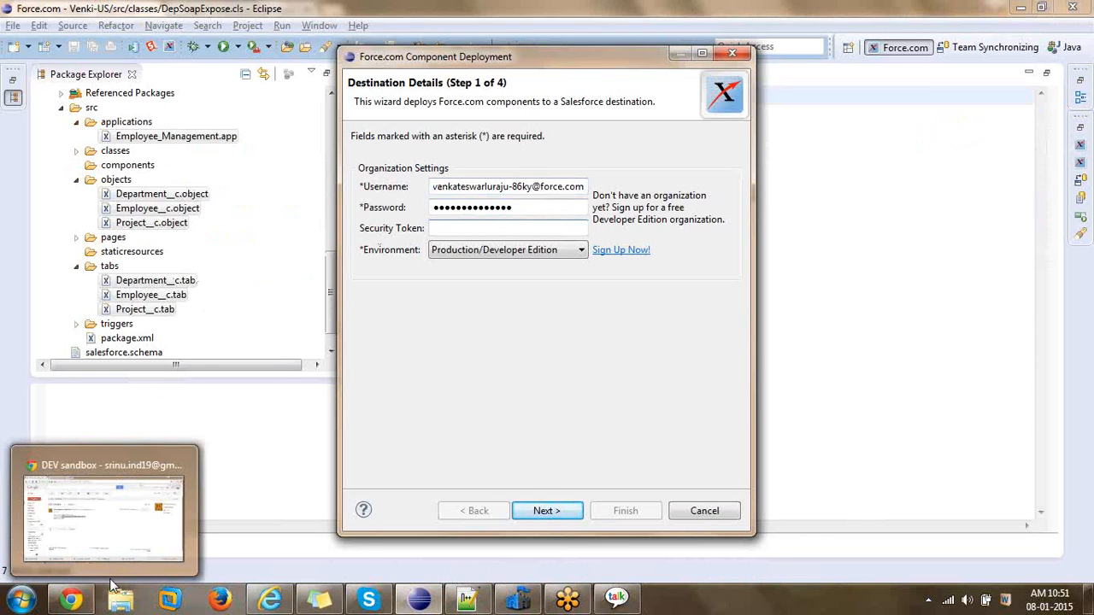
mouse_move(268, 600)
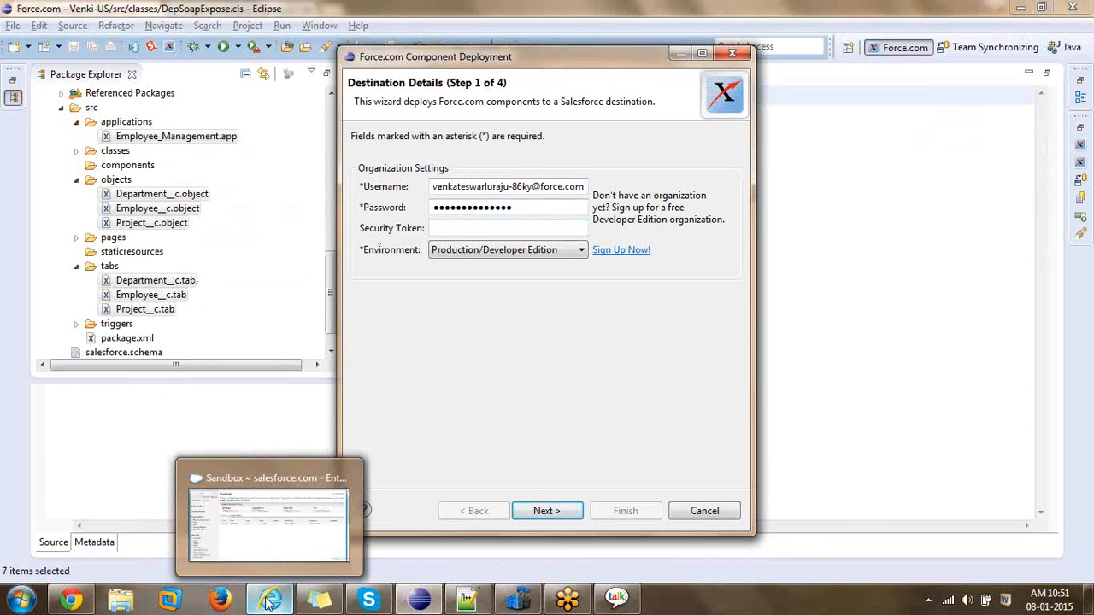
click(264, 555)
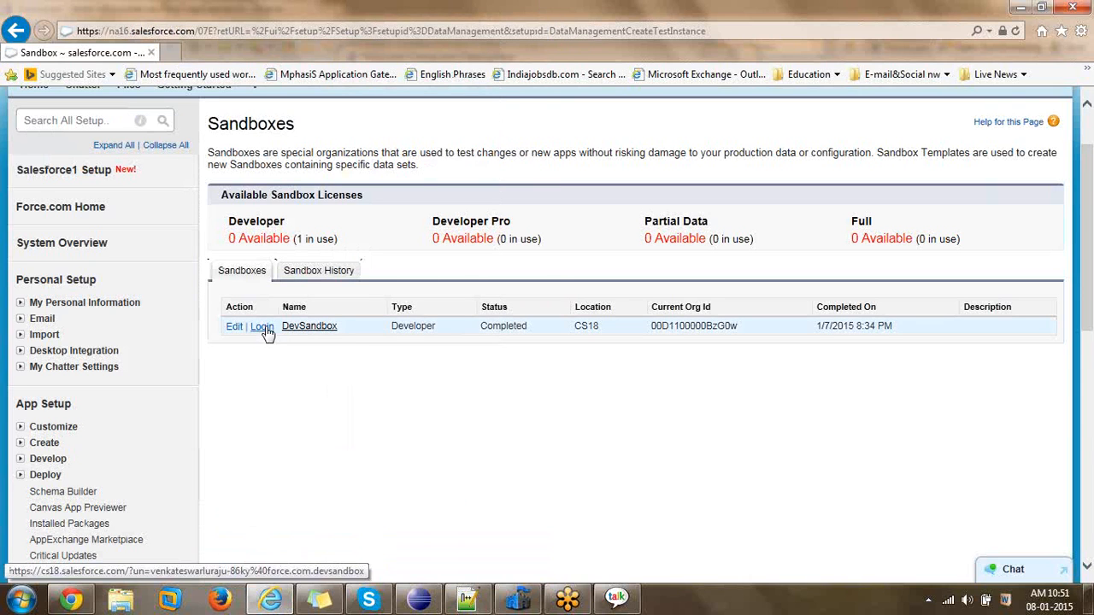
click(263, 328)
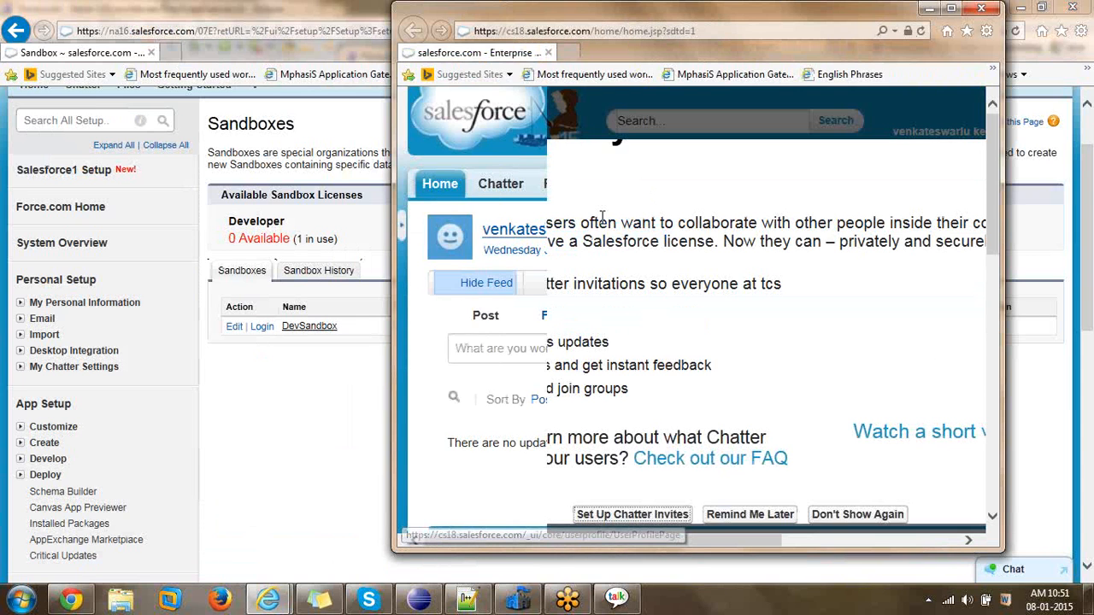
double_click(661, 11)
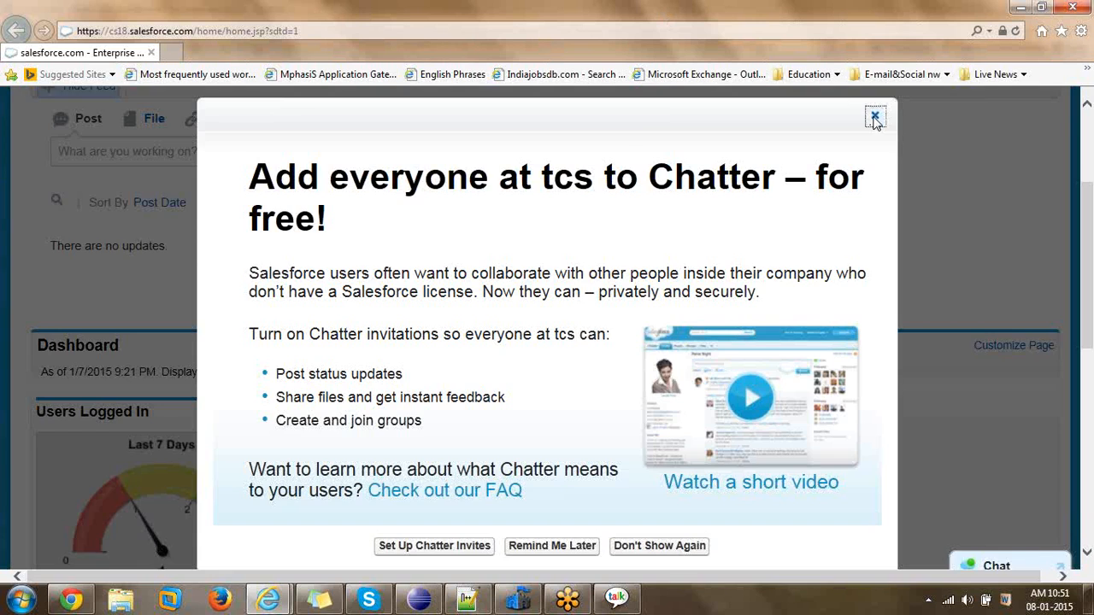
click(874, 117)
scroll(543, 335, down, 2)
scroll(543, 335, up, 3)
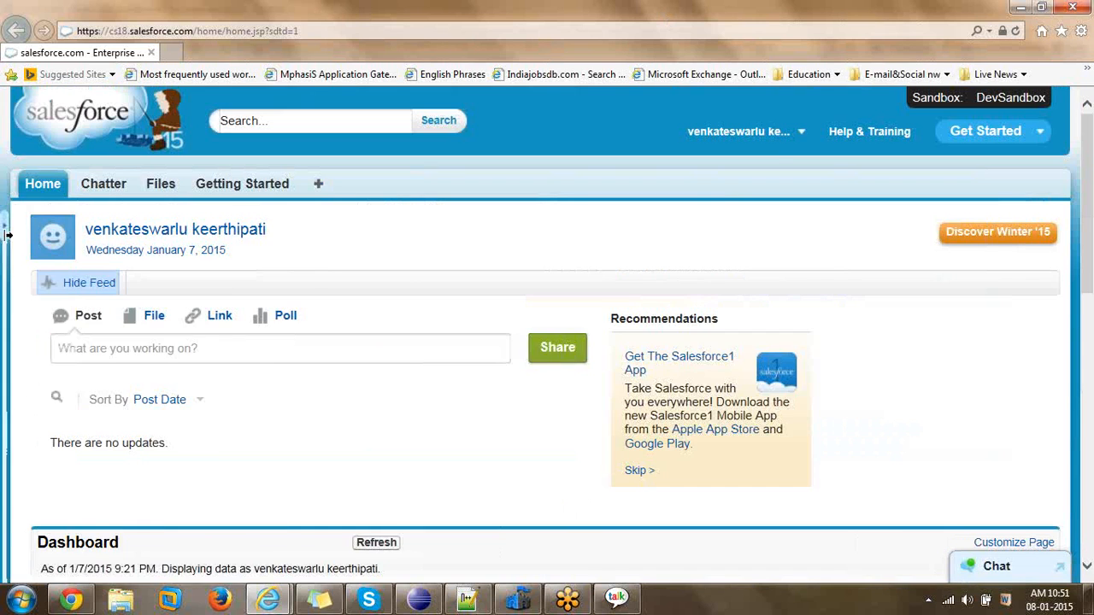
Go to Setup in DevSandbox and merge its window as a tab beside the production Sandboxes page
click(773, 135)
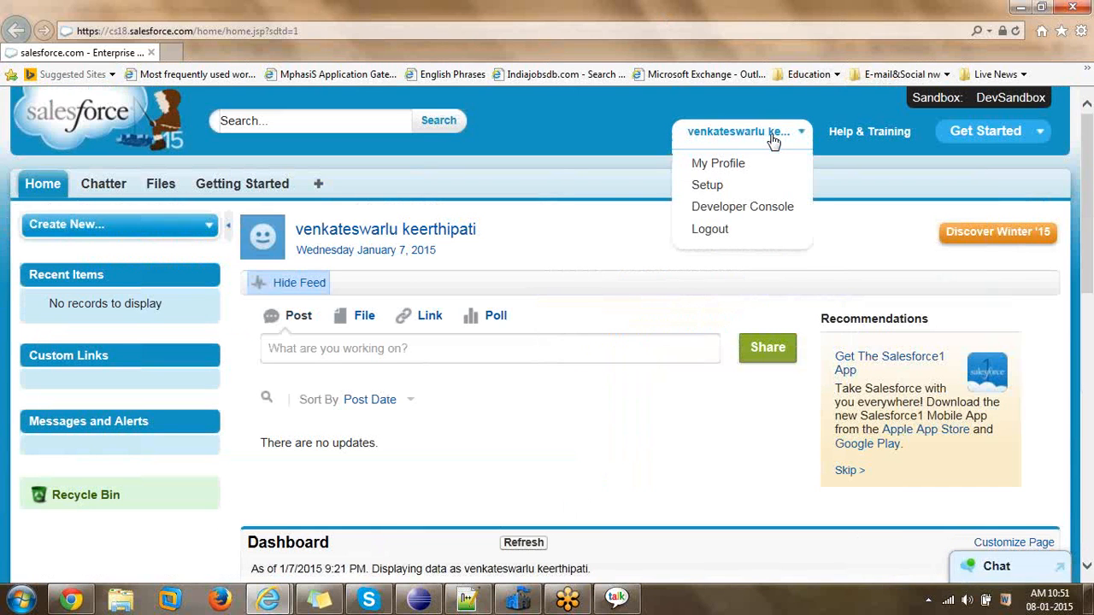
click(712, 184)
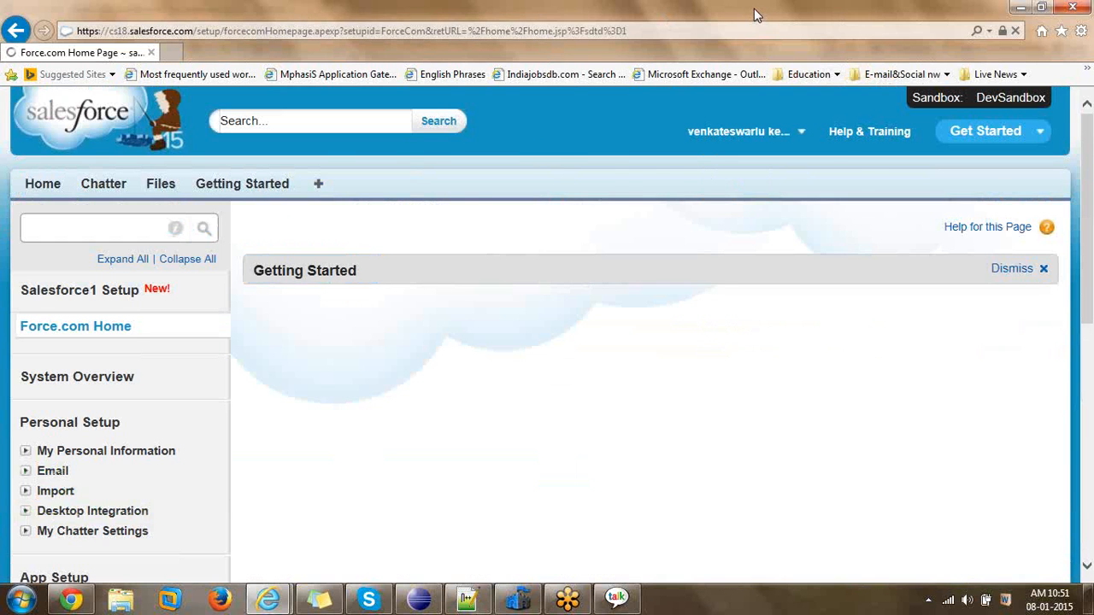
double_click(754, 9)
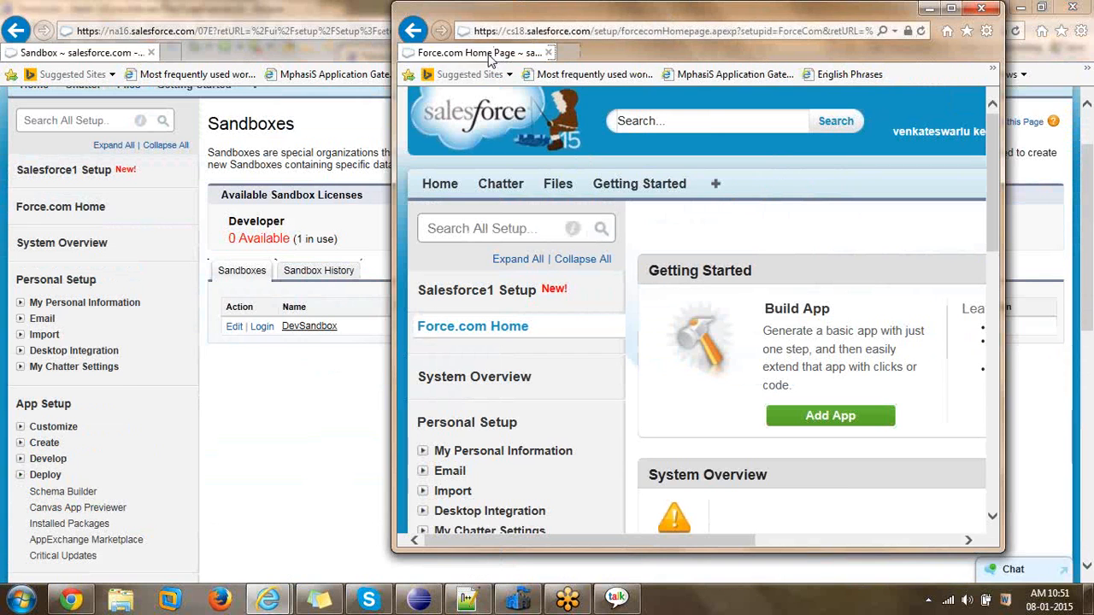
drag(231, 56, 207, 54)
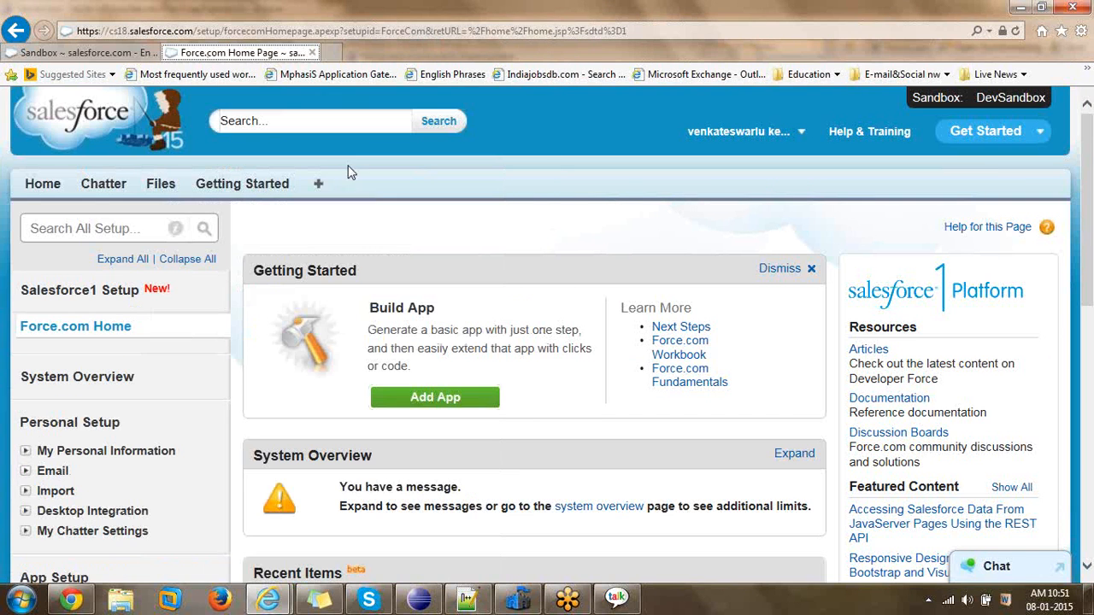
Search the sandbox Setup for "net" and open the Network Access page under Security Controls
click(162, 229)
text(net)
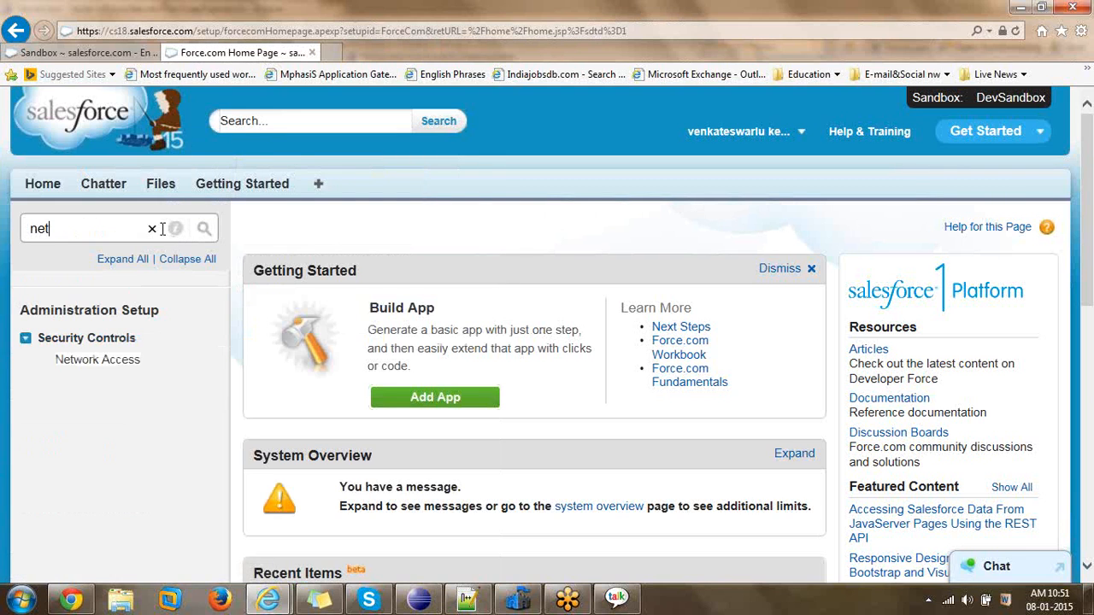
click(117, 364)
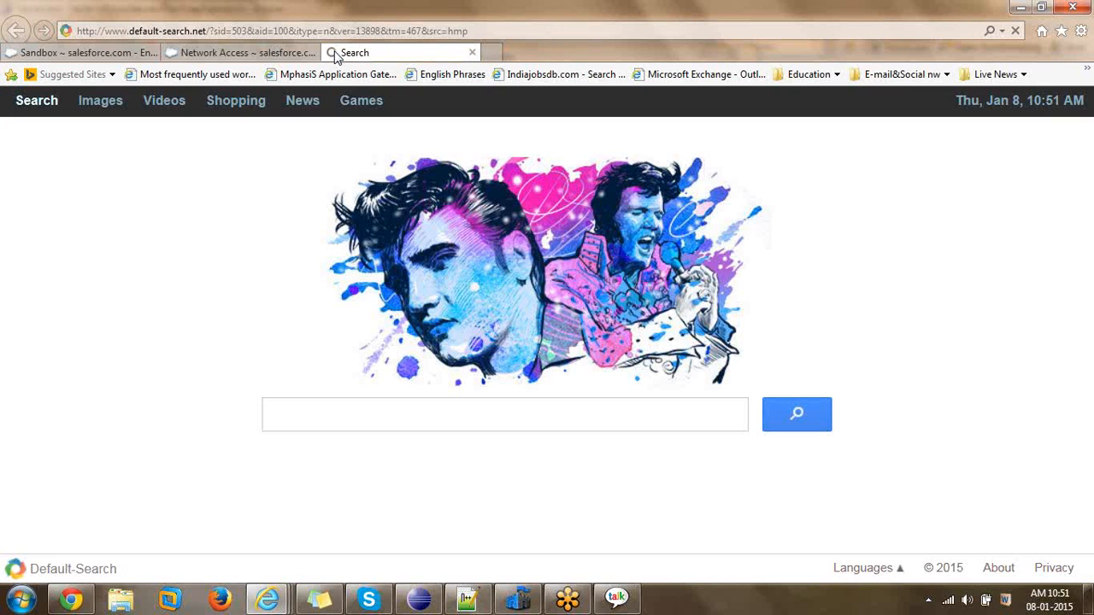
Open google.co.in in a new browser tab and search for "my ip"
click(359, 32)
text(google.co.in/)
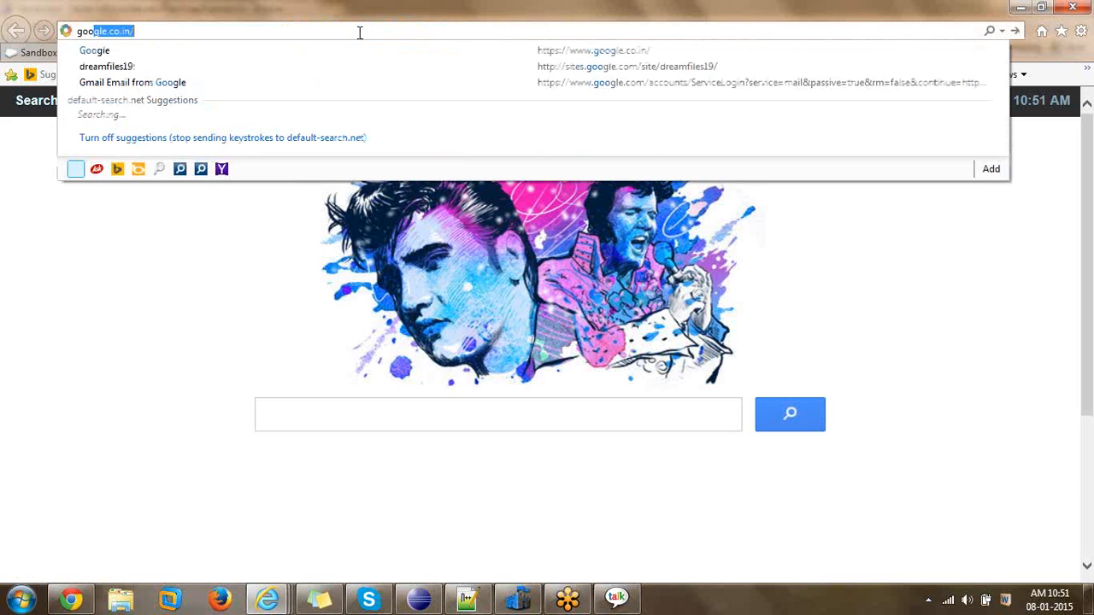
key(Return)
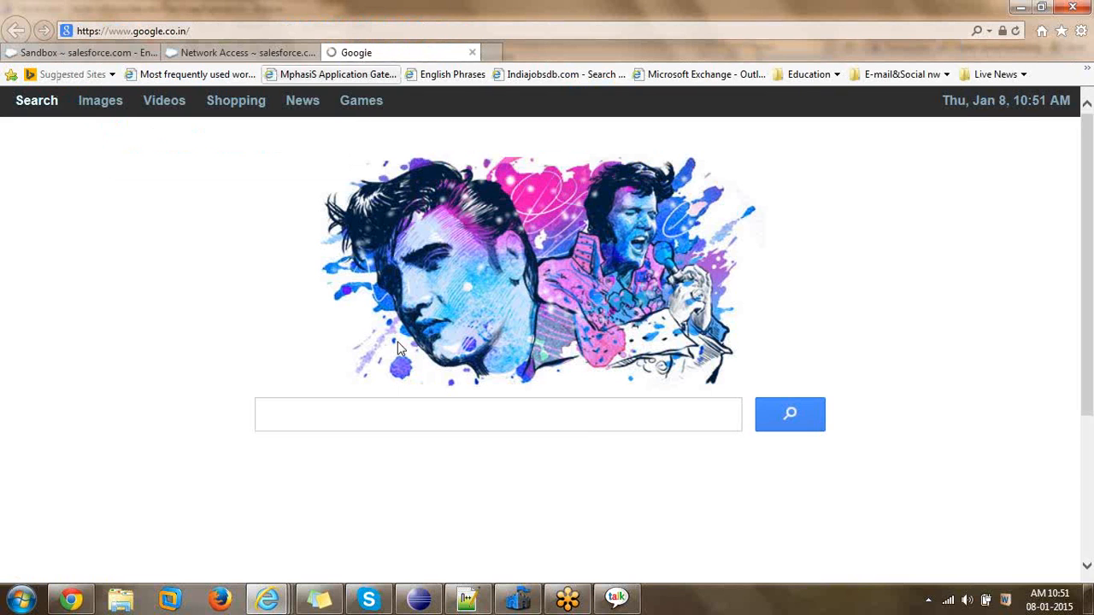
click(401, 406)
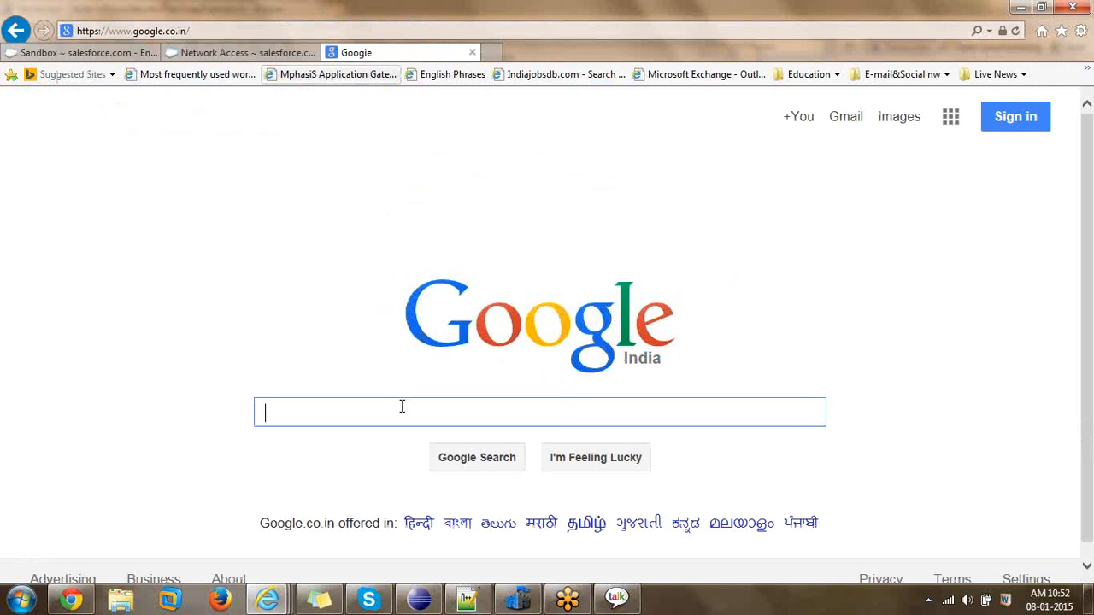
text(my ip)
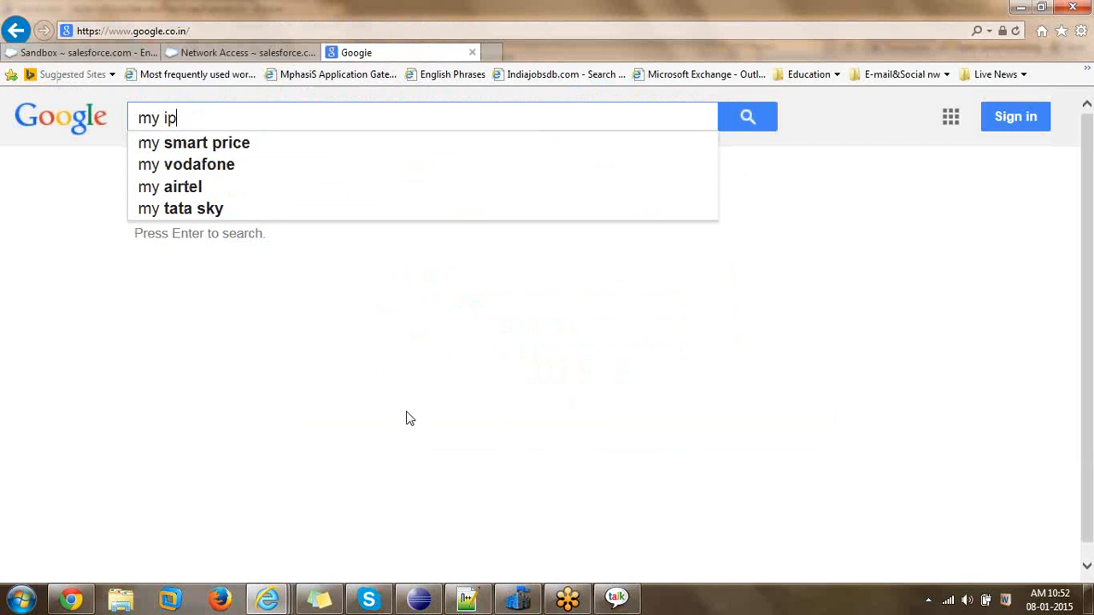
key(Return)
Select the public IP address in the search results and return to the sandbox's Network Access page
drag(301, 321, 259, 321)
click(322, 281)
drag(323, 286, 170, 299)
key(ctrl+c)
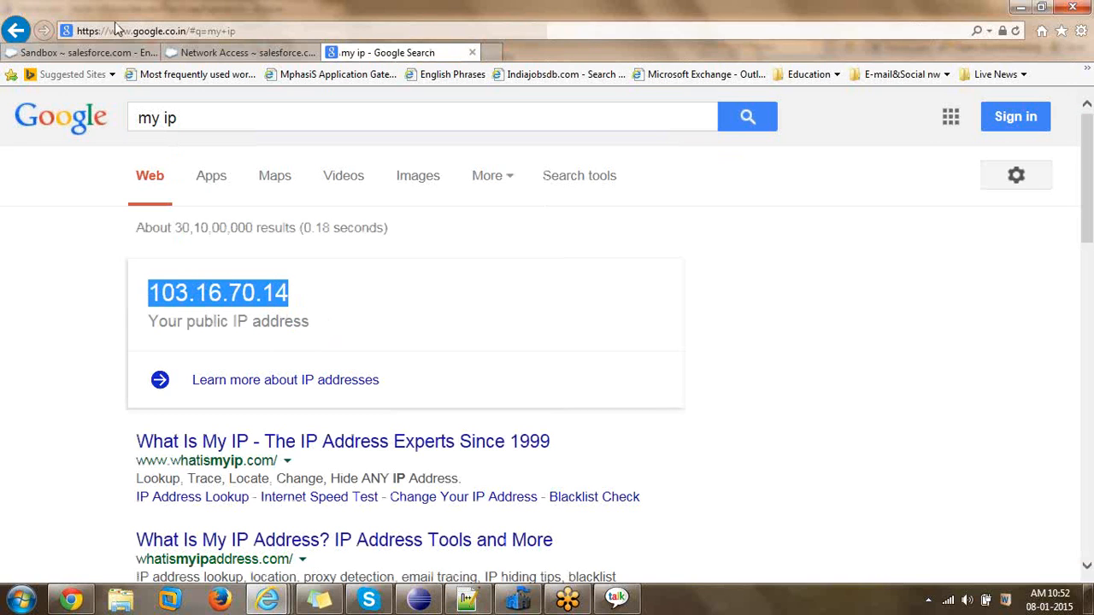
click(214, 55)
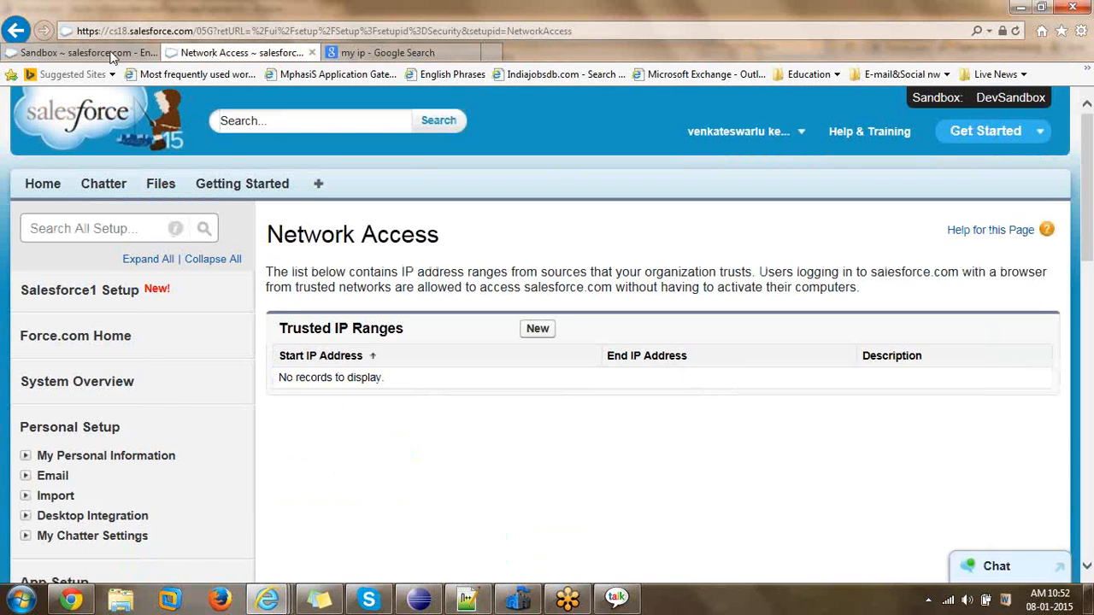
Create a trusted IP range in the sandbox's Network Access with the copied public IP as both start and end address, and save it
click(111, 54)
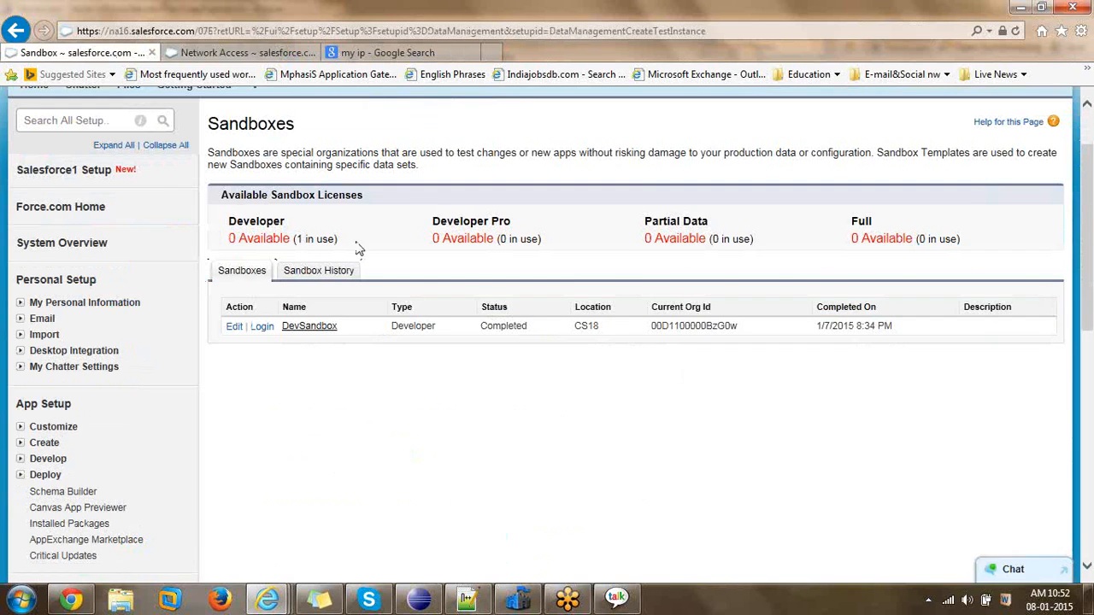
click(237, 53)
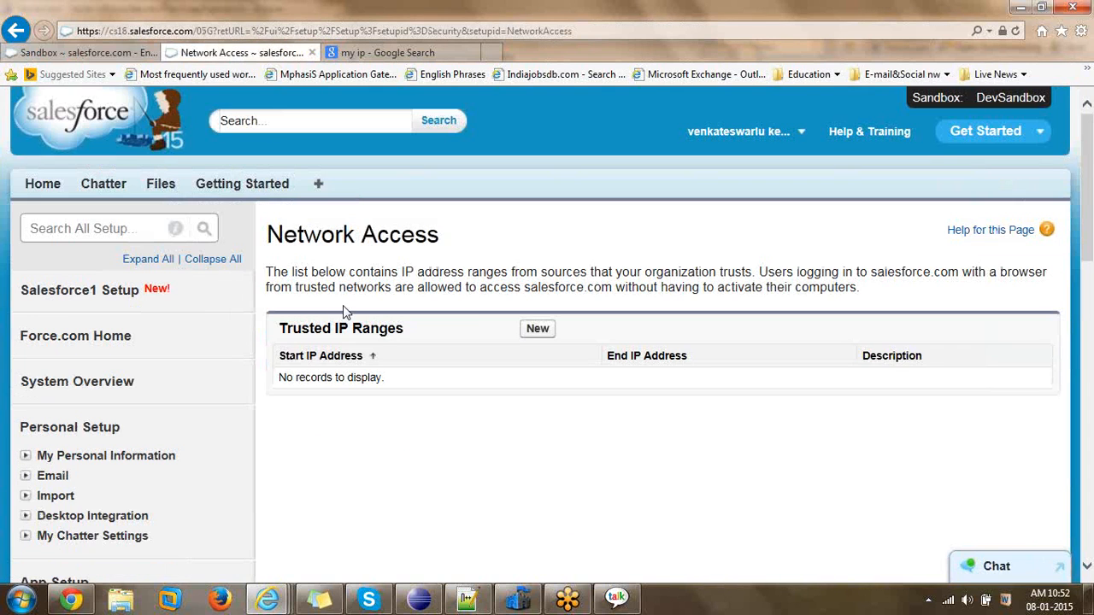
click(538, 330)
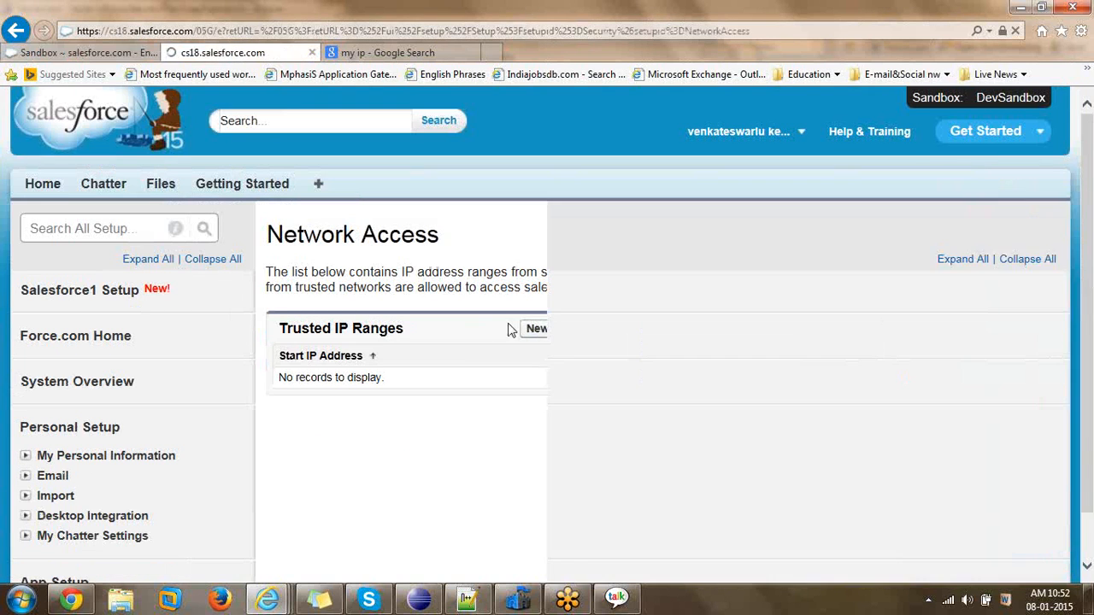
click(471, 402)
key(ctrl+v)
key(Tab)
key(ctrl+v)
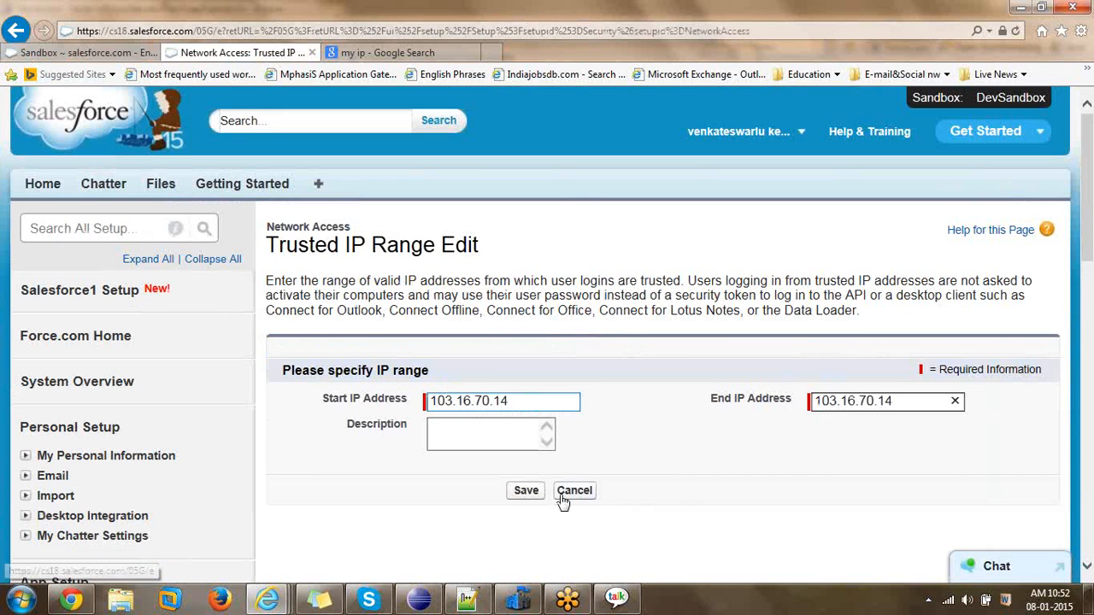
click(527, 492)
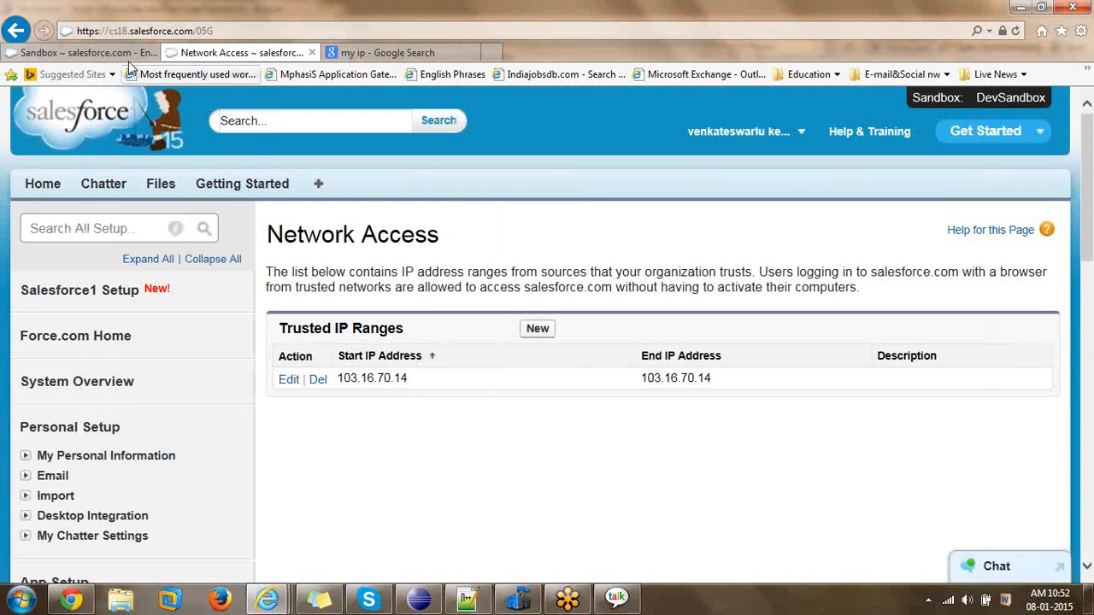
Switch to Eclipse and set the environment in the Force.com Component Deployment wizard to Sandbox
click(412, 602)
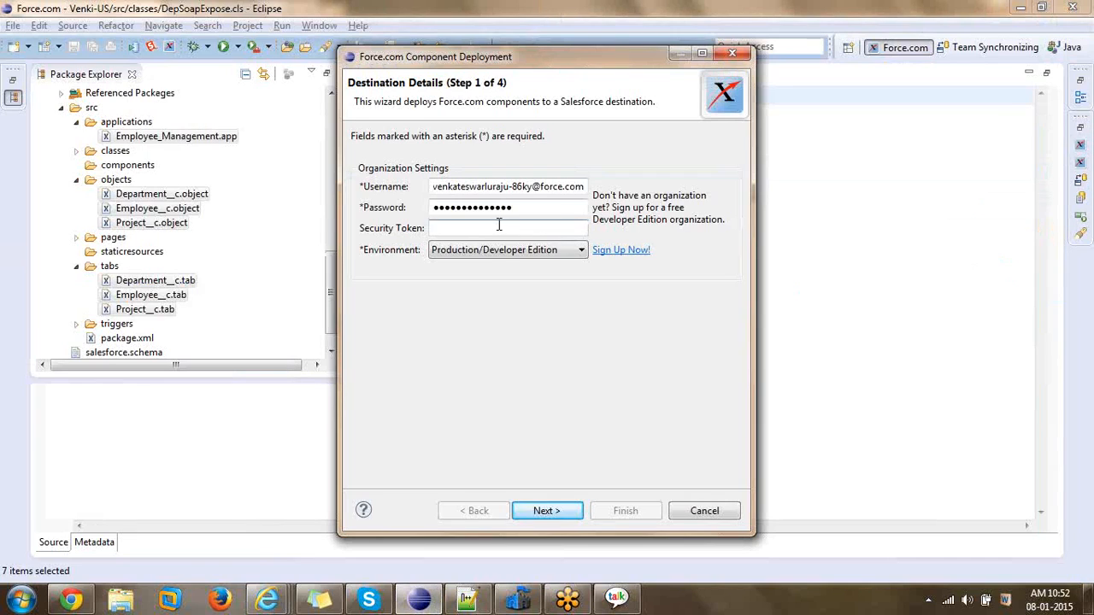
click(498, 256)
click(495, 248)
click(493, 256)
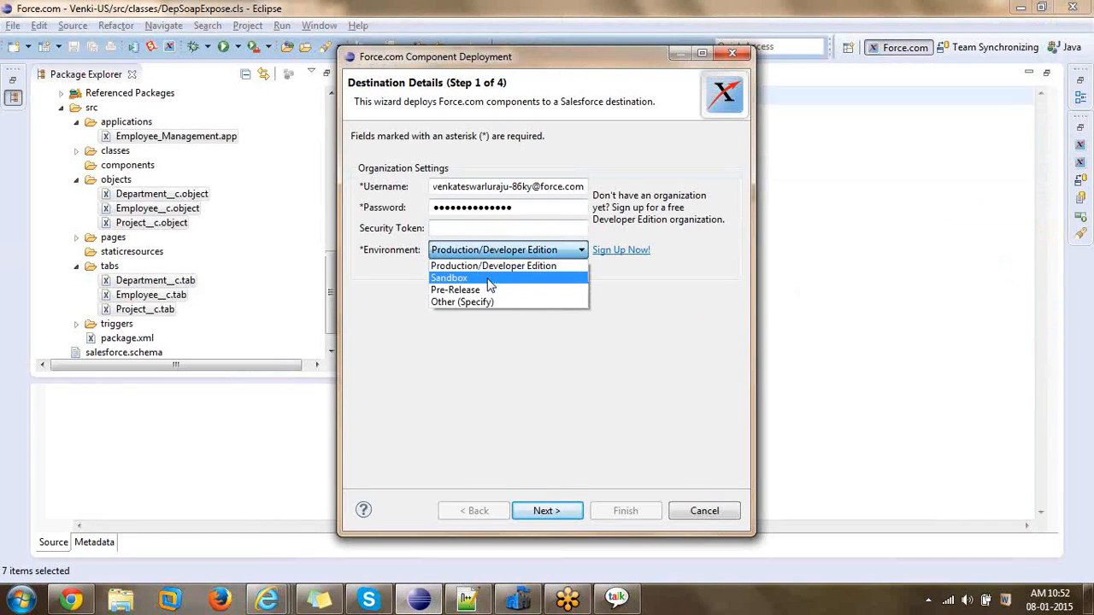
click(488, 280)
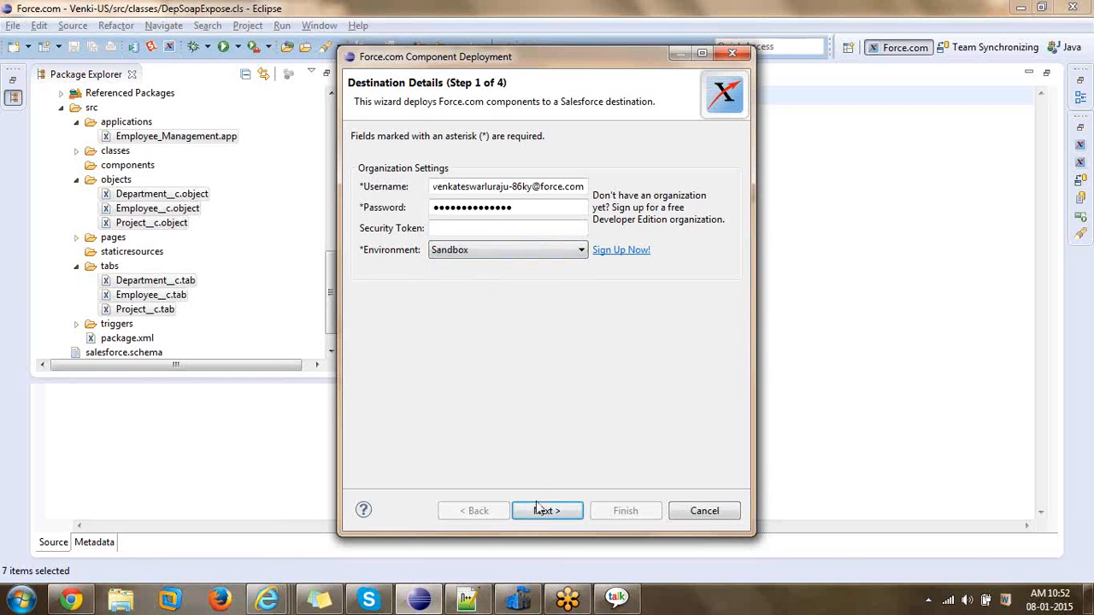
Append ".DevSandbox" to the deployment username, copying the sandbox name from the production Sandboxes page, and continue to the archive options
click(578, 188)
text(.)
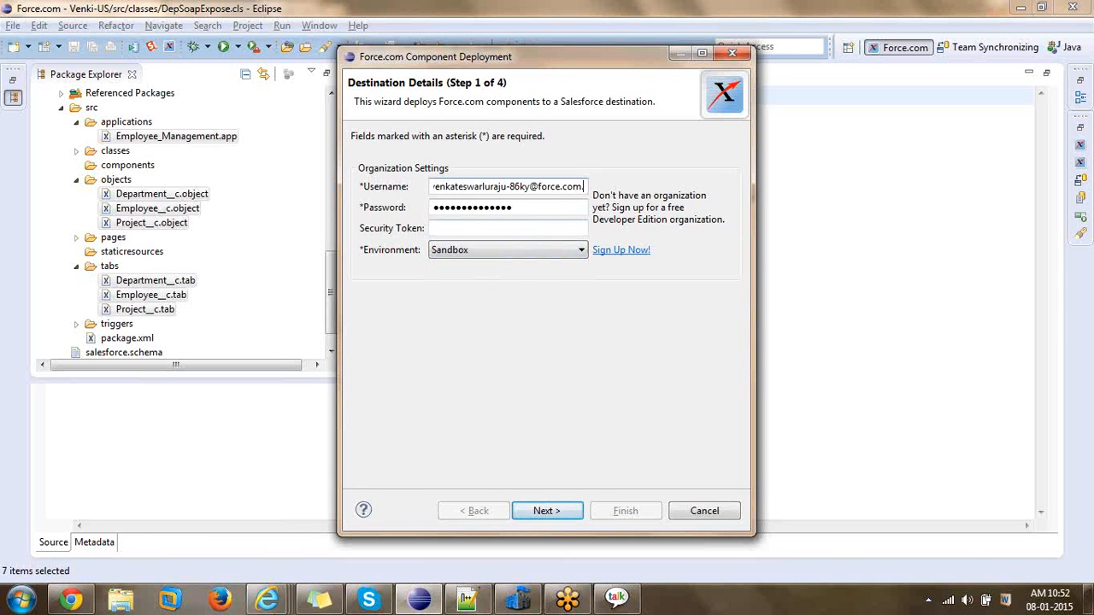
key(alt+Tab)
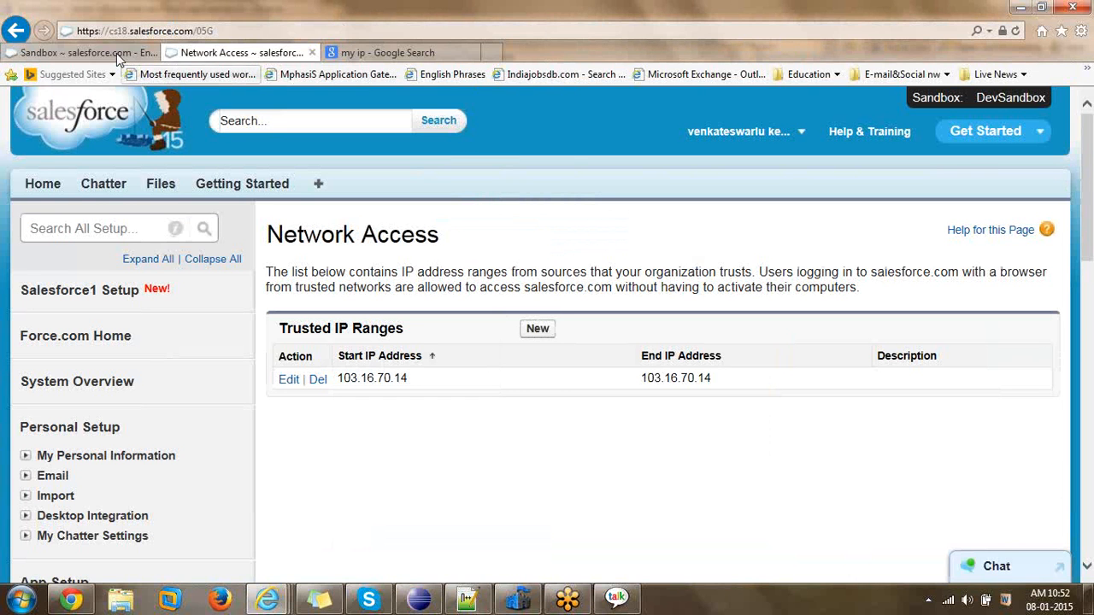
click(115, 53)
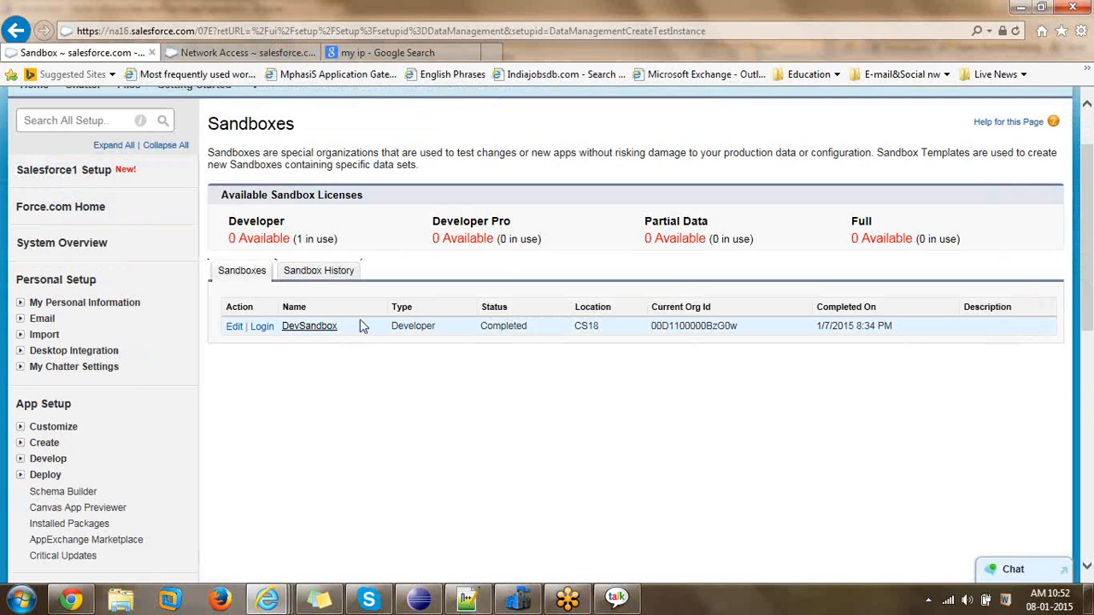
drag(345, 333, 286, 340)
key(ctrl+c)
key(alt+Tab)
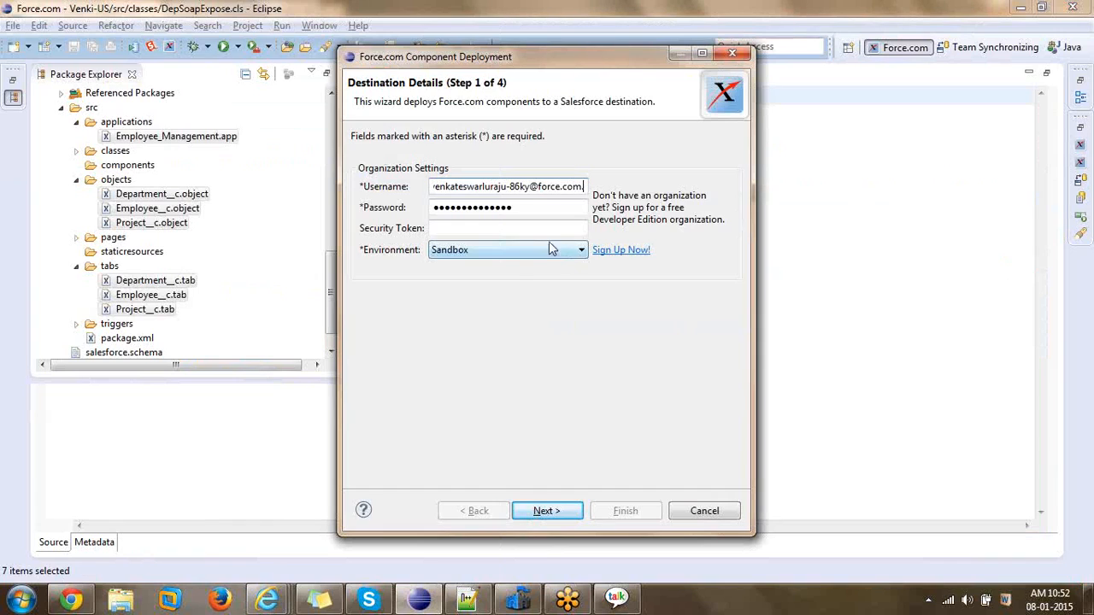
key(ctrl+v)
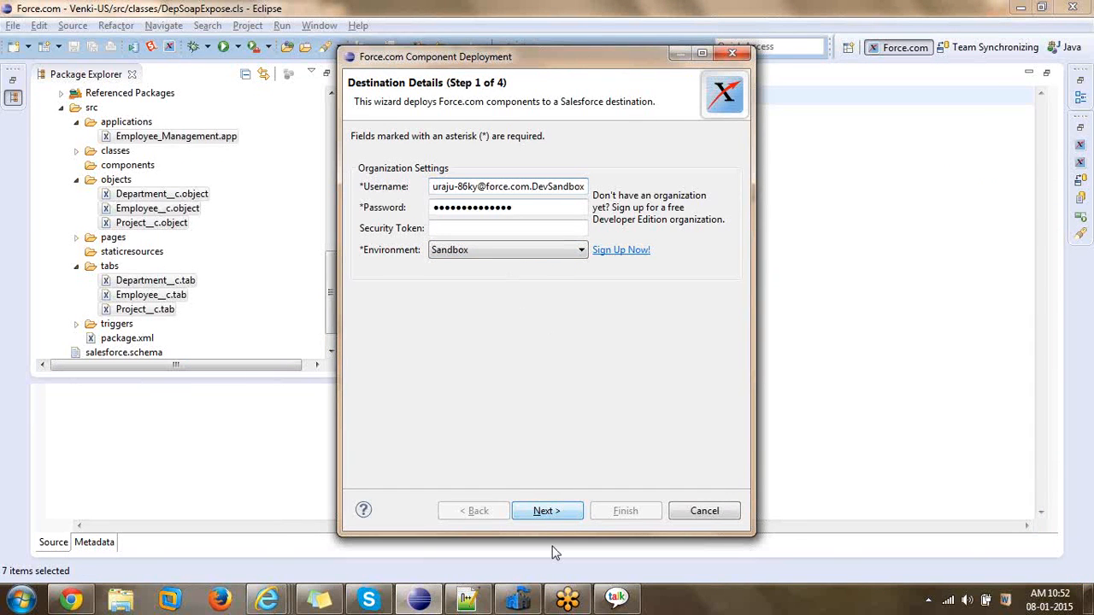
click(556, 513)
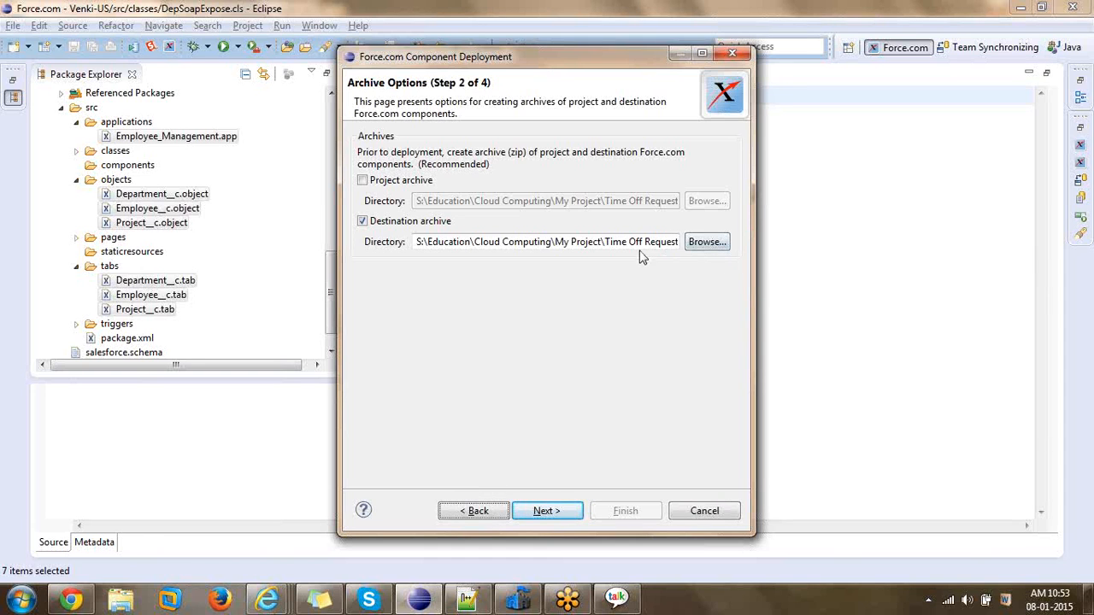
Keep the destination archive option, continue to the deployment plan and validate the deployment of the selected components
double_click(594, 242)
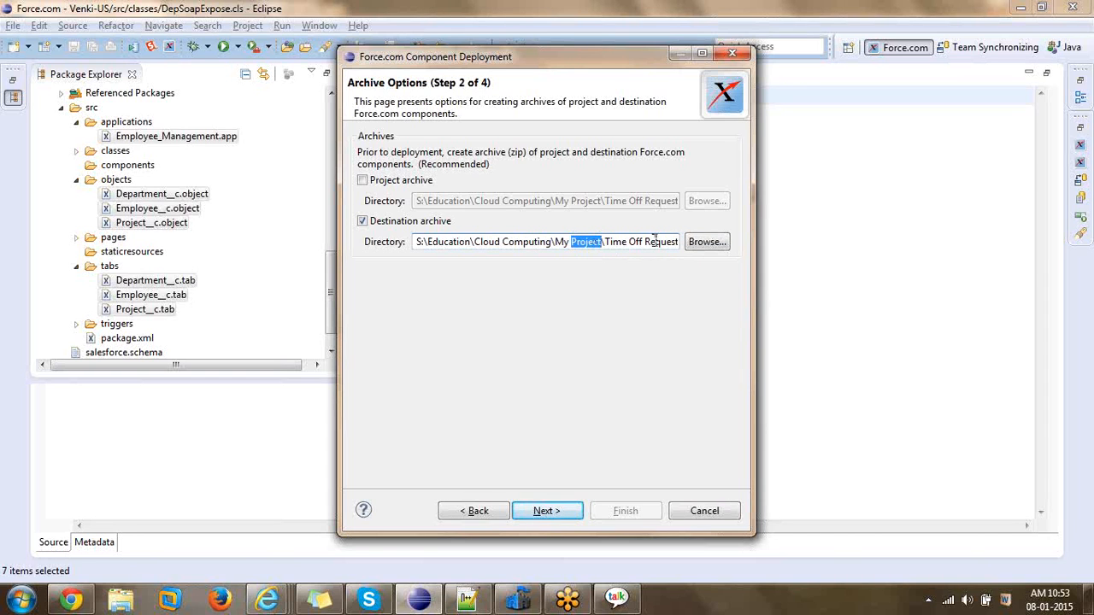
click(572, 516)
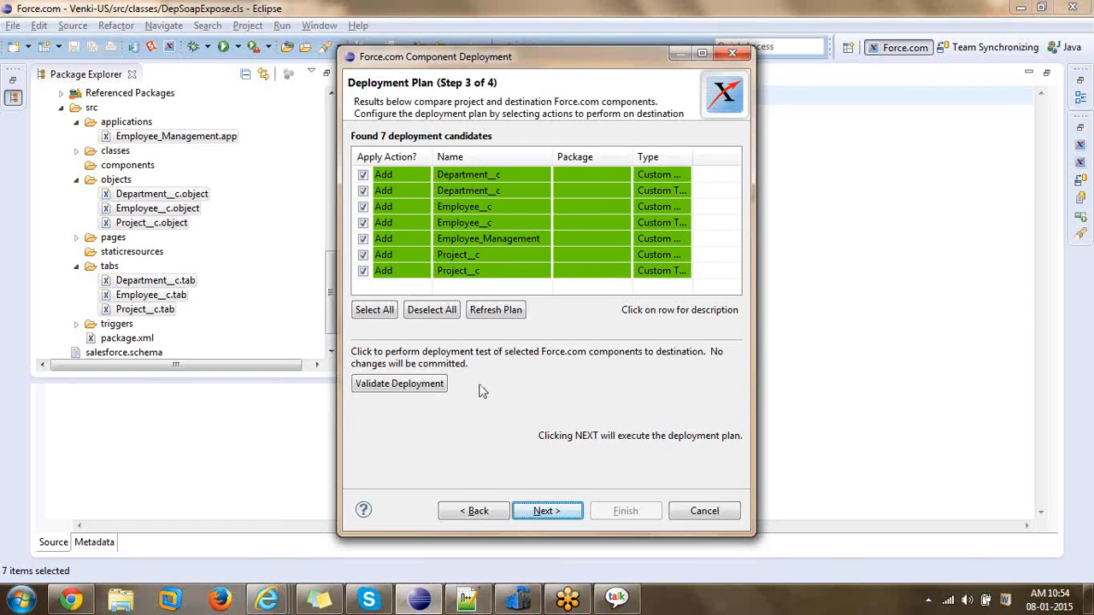
click(429, 388)
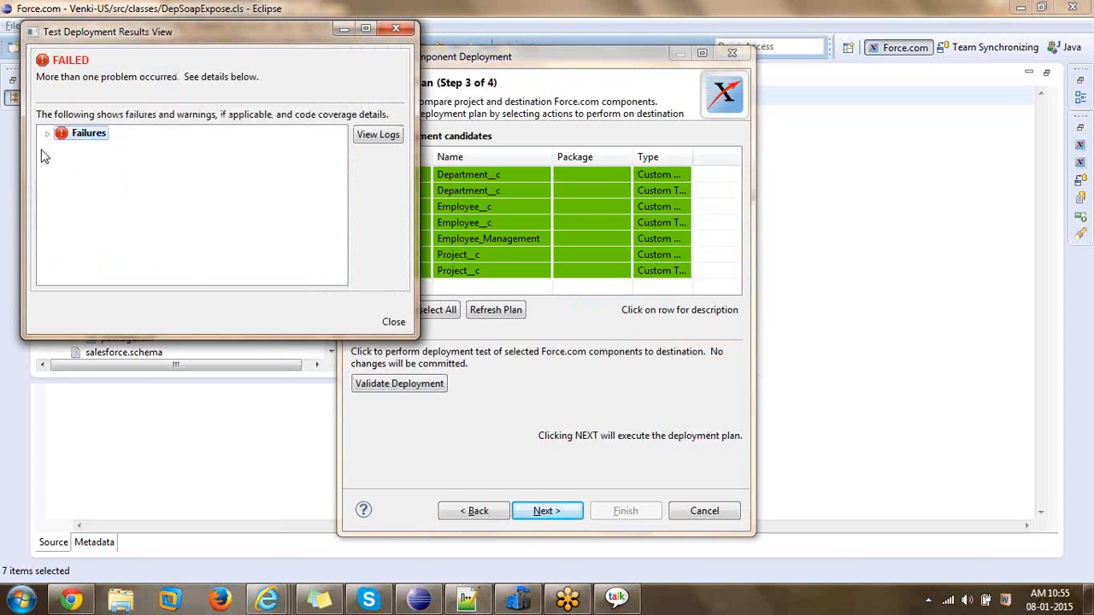
Expand the test deployment failures for Employee__c.object to read the full error, and close the results and the deployment wizard
click(49, 135)
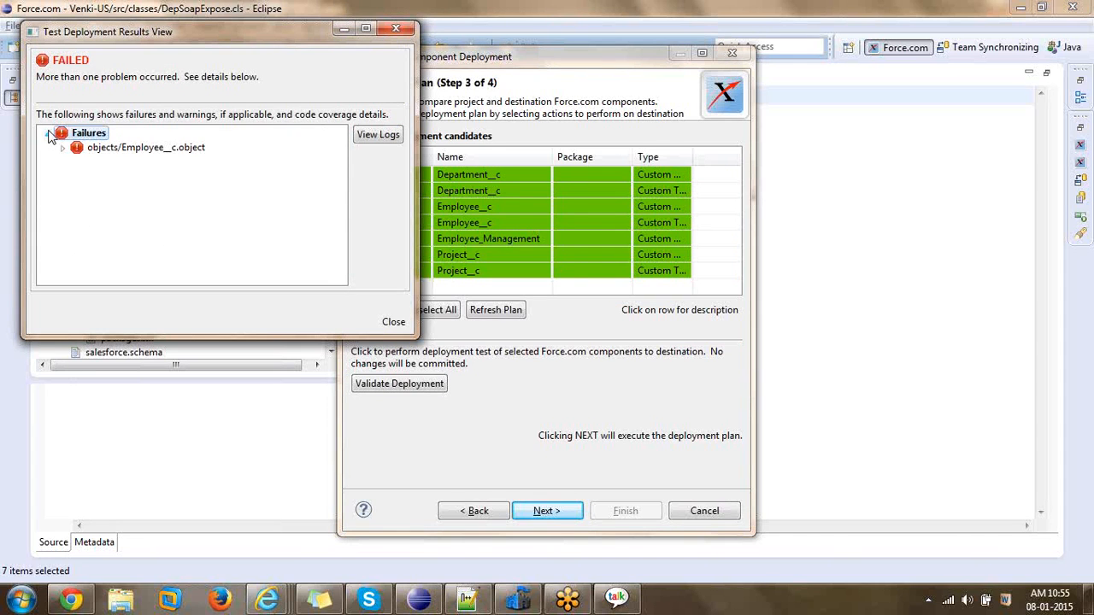
click(63, 148)
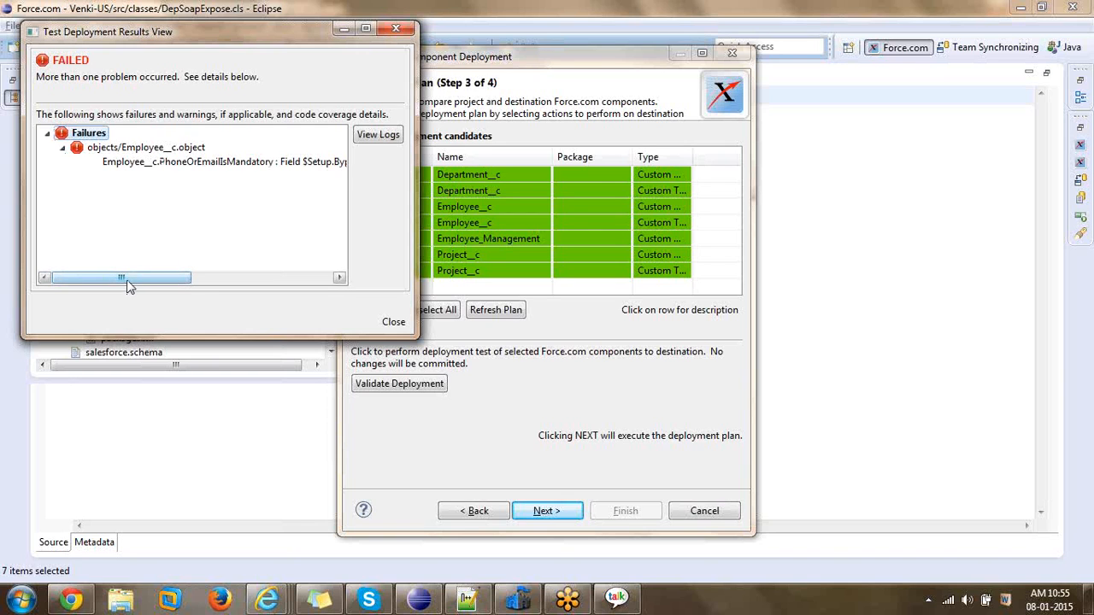
drag(127, 282, 91, 292)
drag(102, 282, 210, 282)
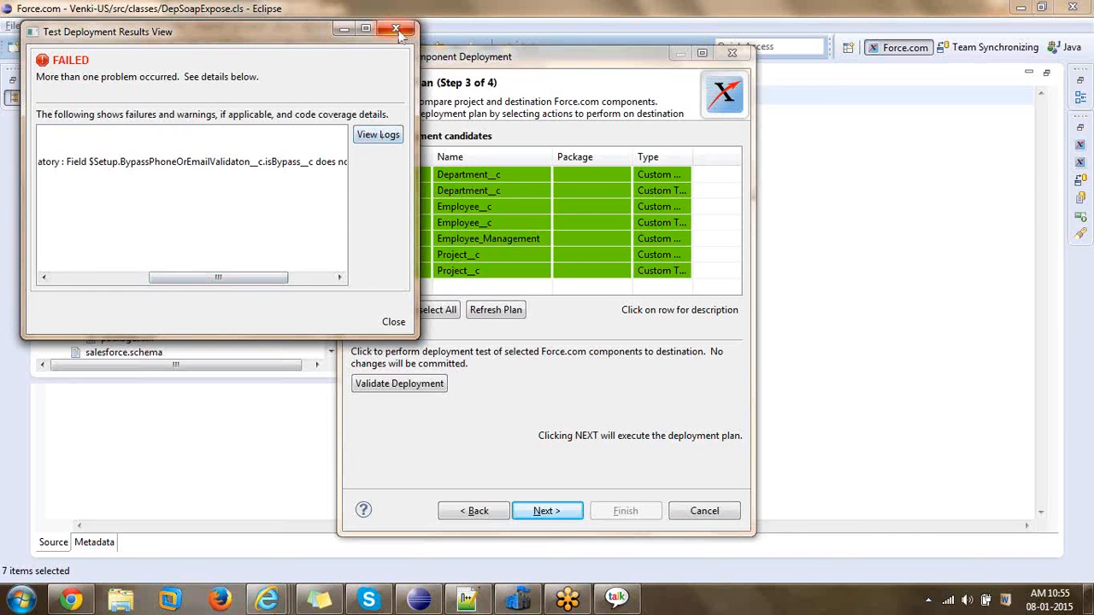
click(399, 33)
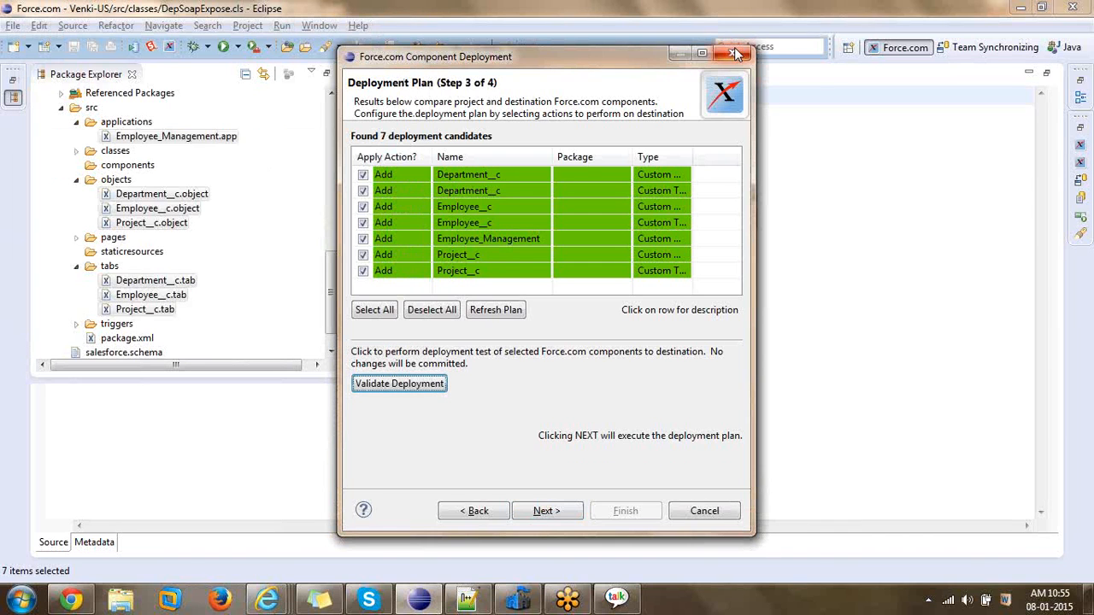
click(733, 55)
Open the Force.com project contents for the objects folder and bring up the metadata component selection, accepting the package manifest warning
scroll(296, 262, down, 1)
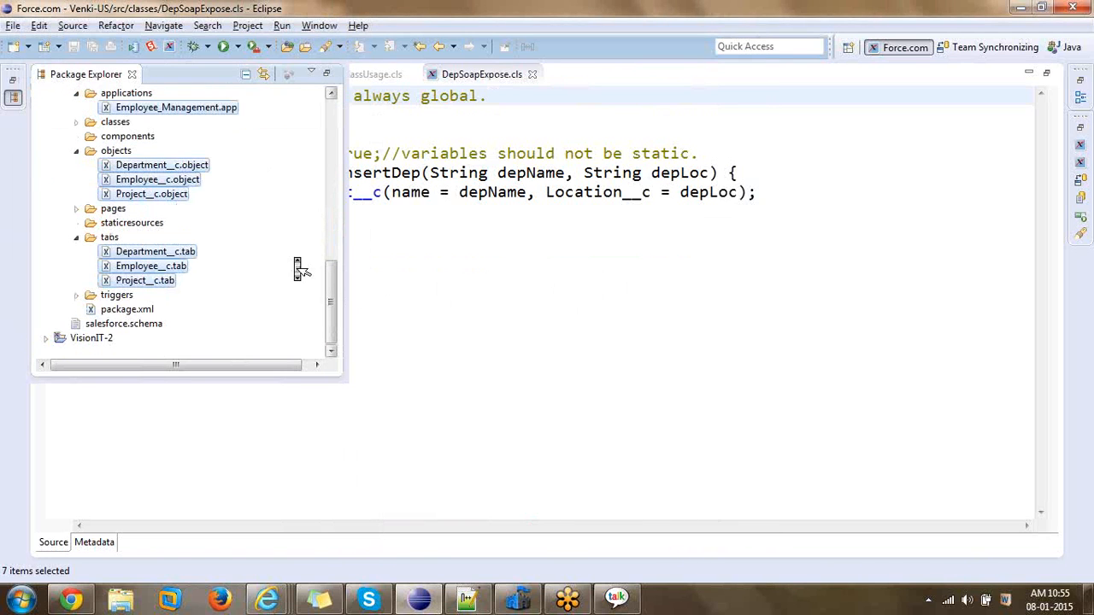
right_click(120, 151)
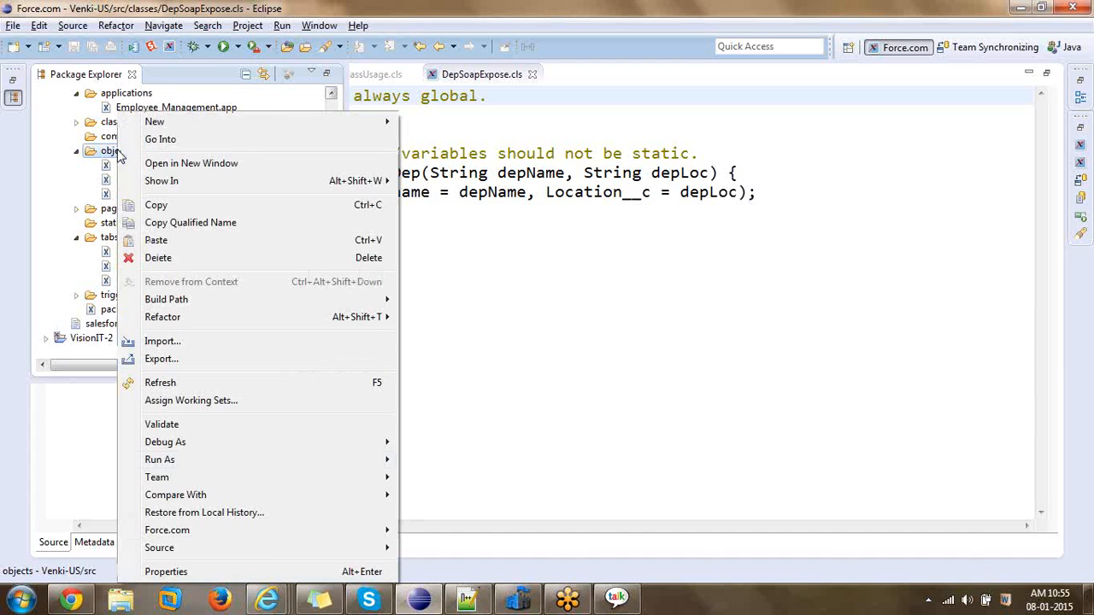
mouse_move(299, 535)
click(435, 532)
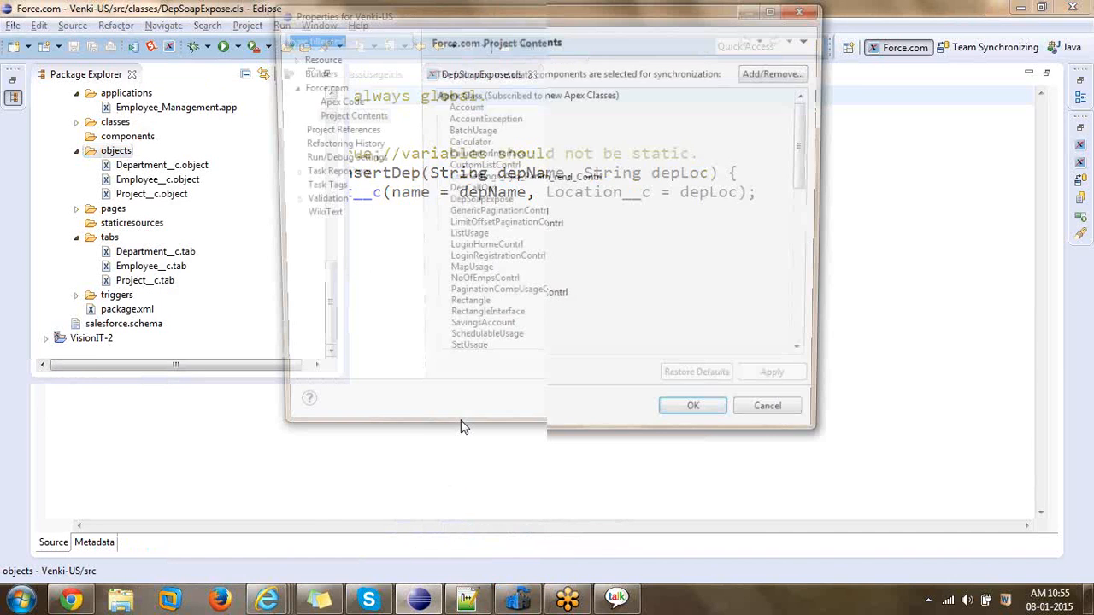
click(780, 73)
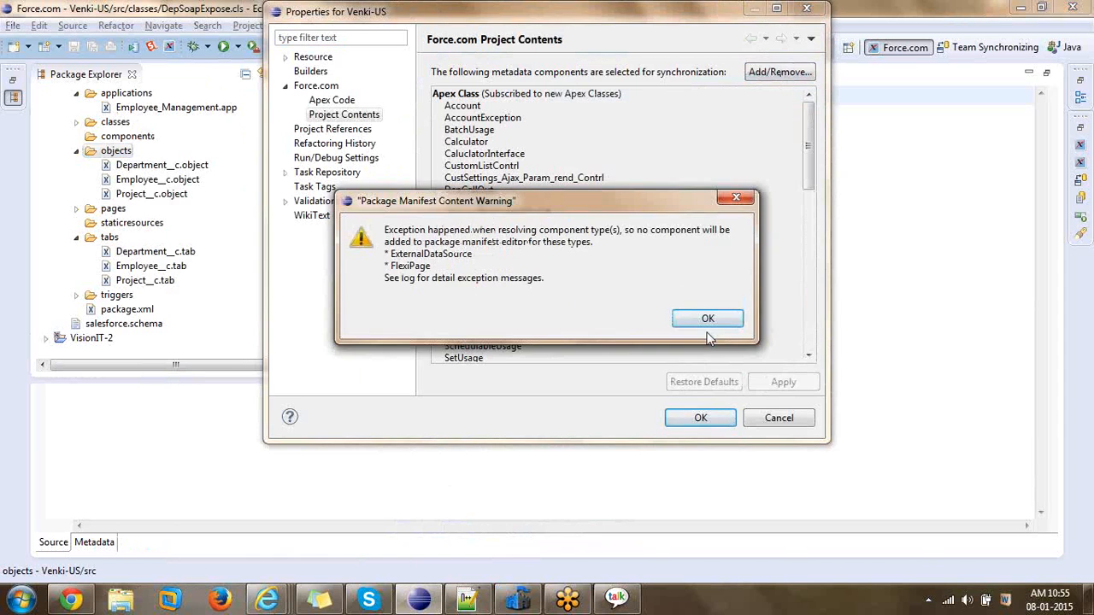
click(706, 319)
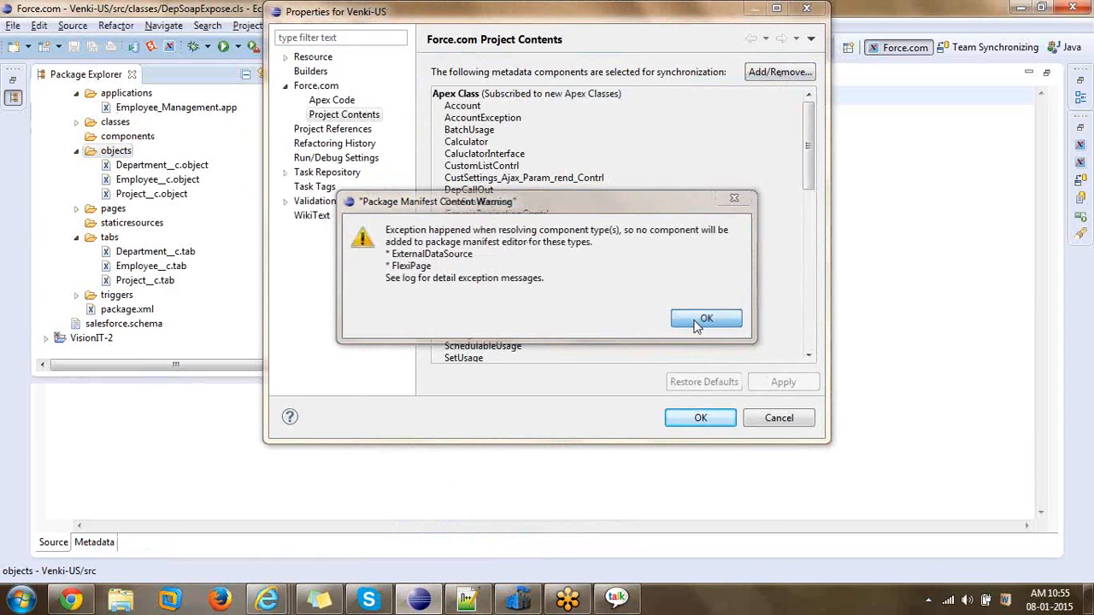
Add the custom object BypassPhoneOrEmailValidaton__c to the project contents and refresh the project from the server
click(421, 345)
key(o)
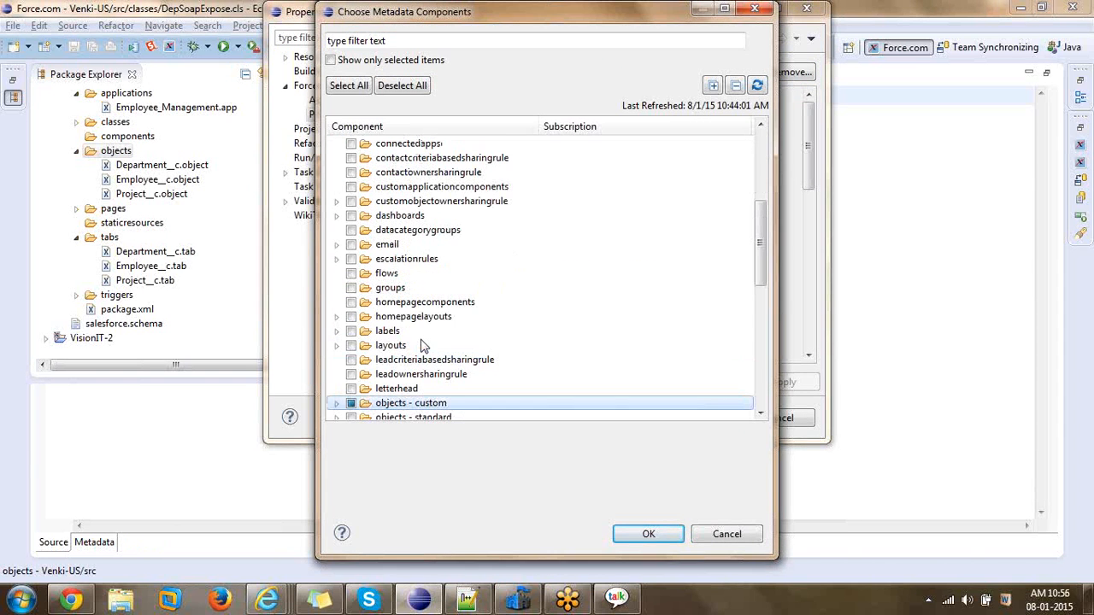
scroll(505, 343, down, 2)
scroll(505, 351, down, 3)
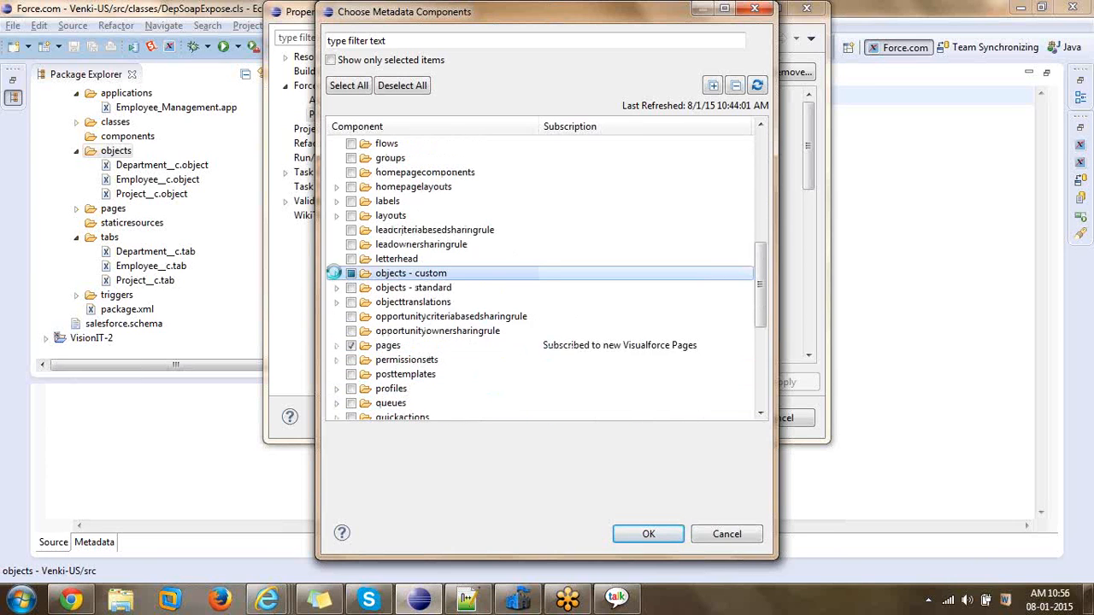
click(336, 273)
scroll(609, 334, down, 2)
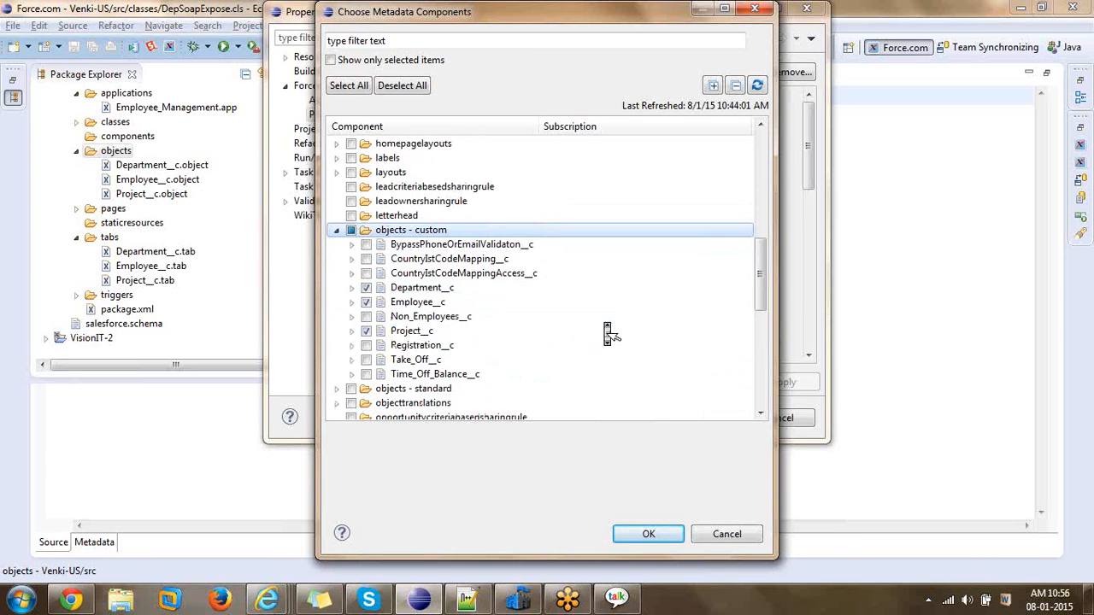
scroll(609, 335, down, 1)
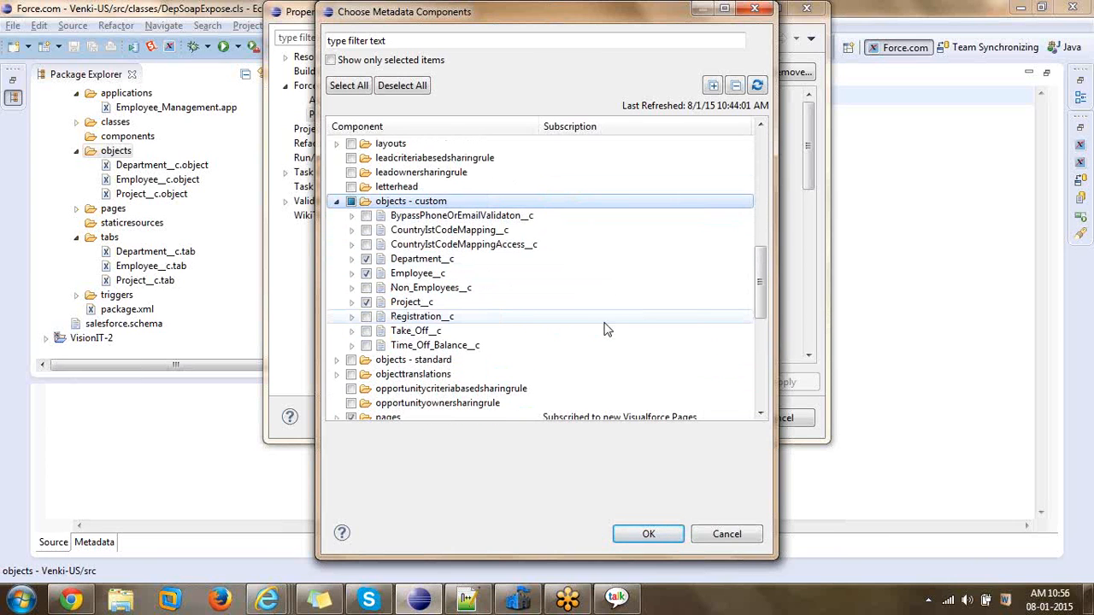
click(365, 218)
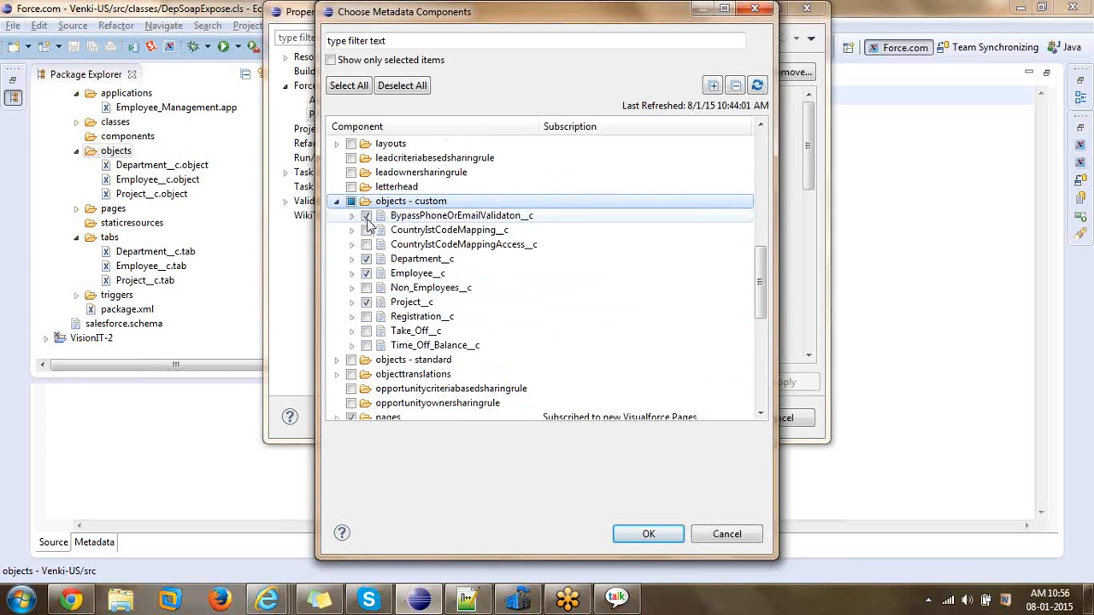
click(646, 537)
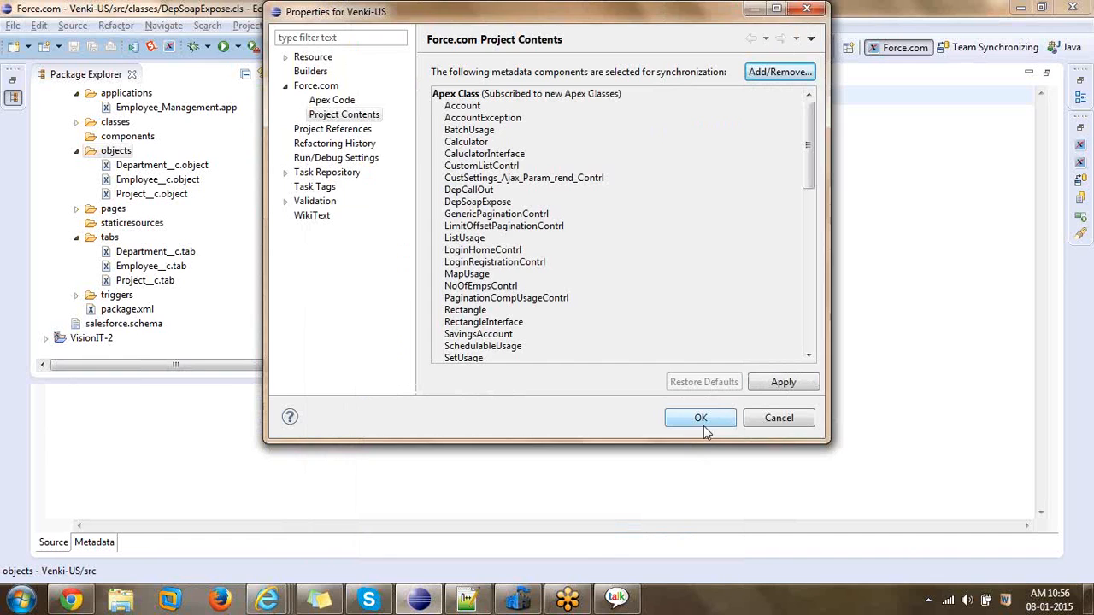
click(700, 418)
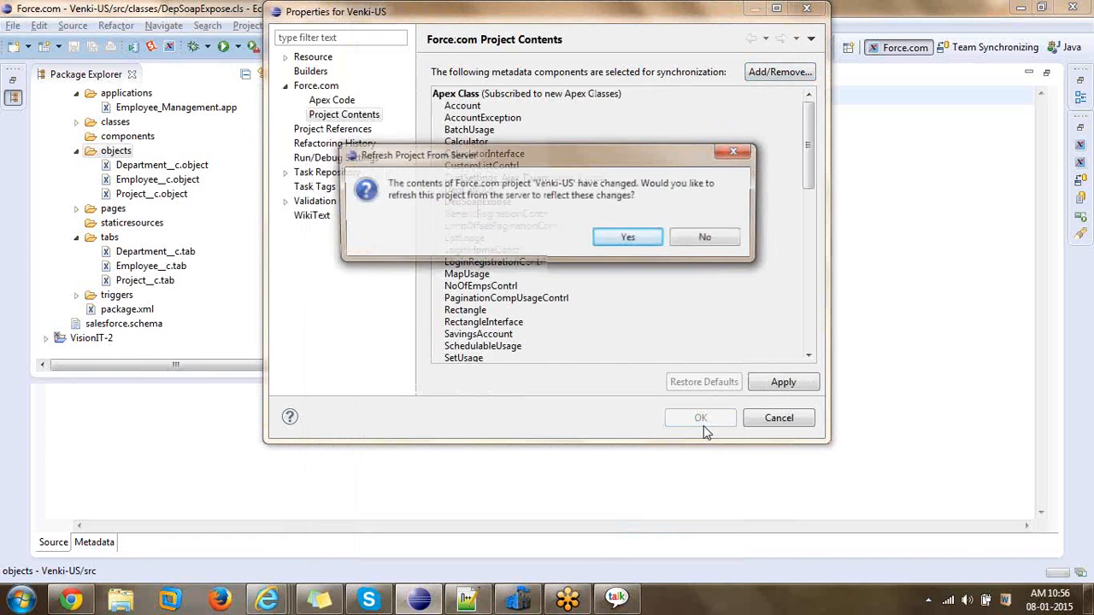
click(627, 237)
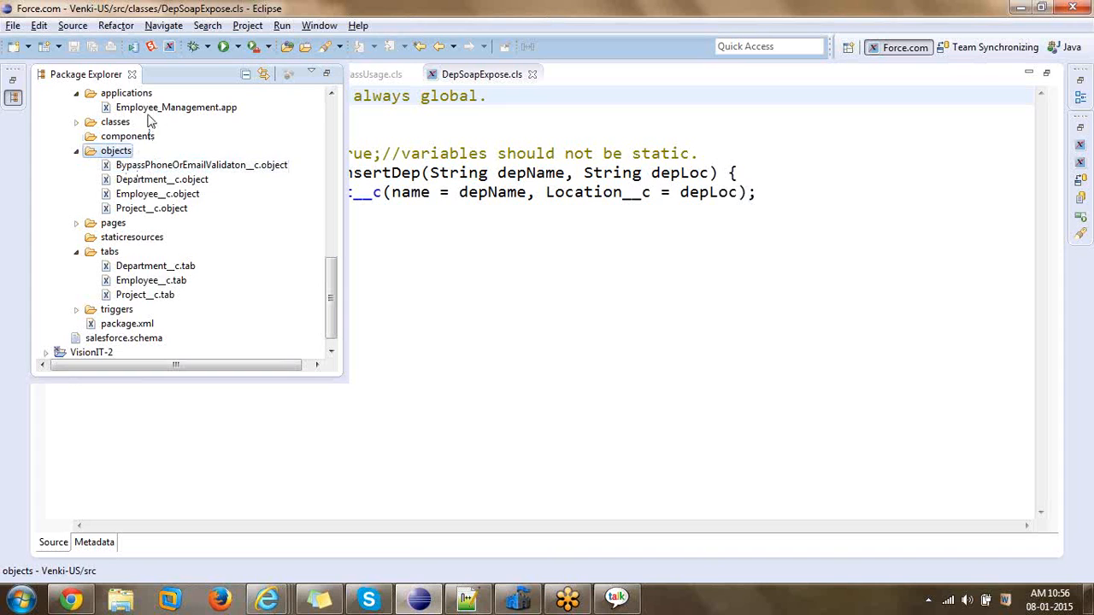
Start a server deployment of Employee_Management.app, the BypassPhoneOrEmailValidaton__c, Department__c, Employee__c and Project__c objects, and the Department__c, Employee__c and Project__c tabs
click(146, 109)
ctrl+click(169, 168)
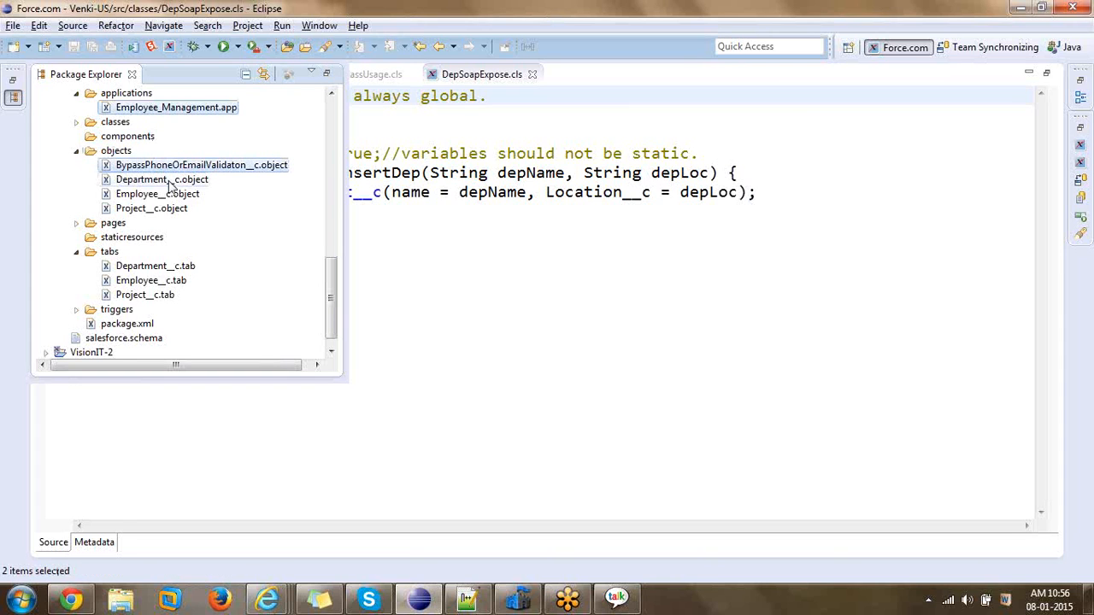
ctrl+click(170, 181)
ctrl+click(173, 198)
ctrl+click(175, 209)
ctrl+click(183, 268)
ctrl+click(178, 281)
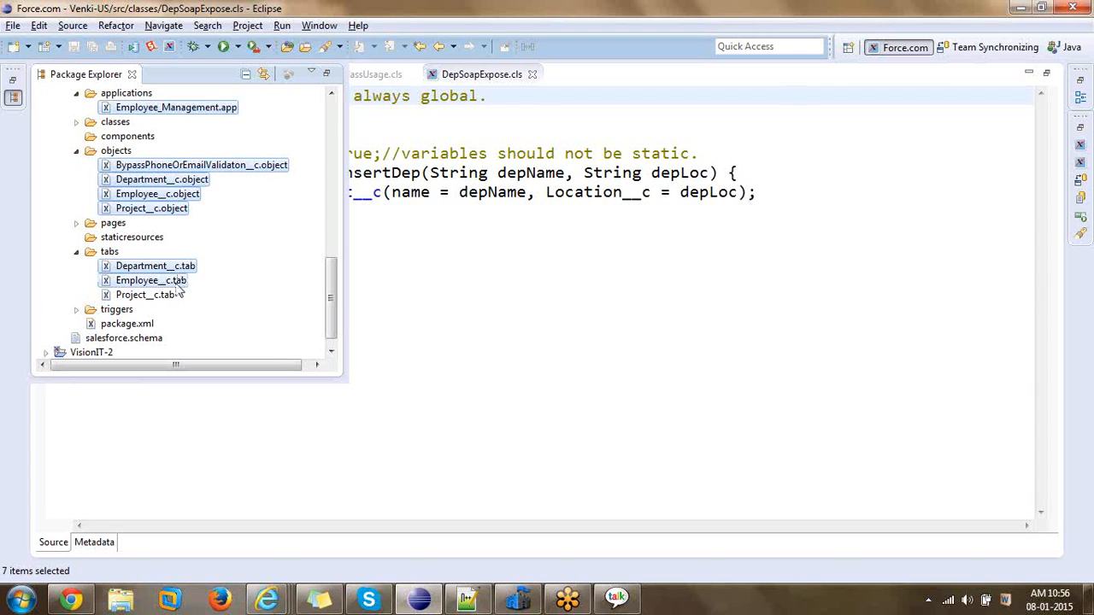
ctrl+click(169, 295)
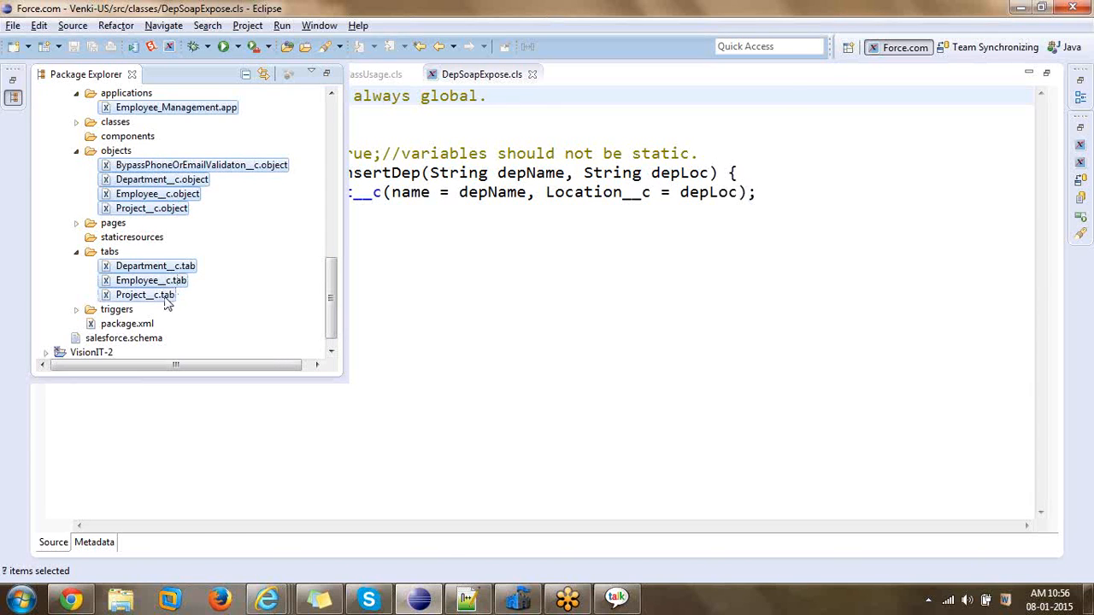
right_click(168, 303)
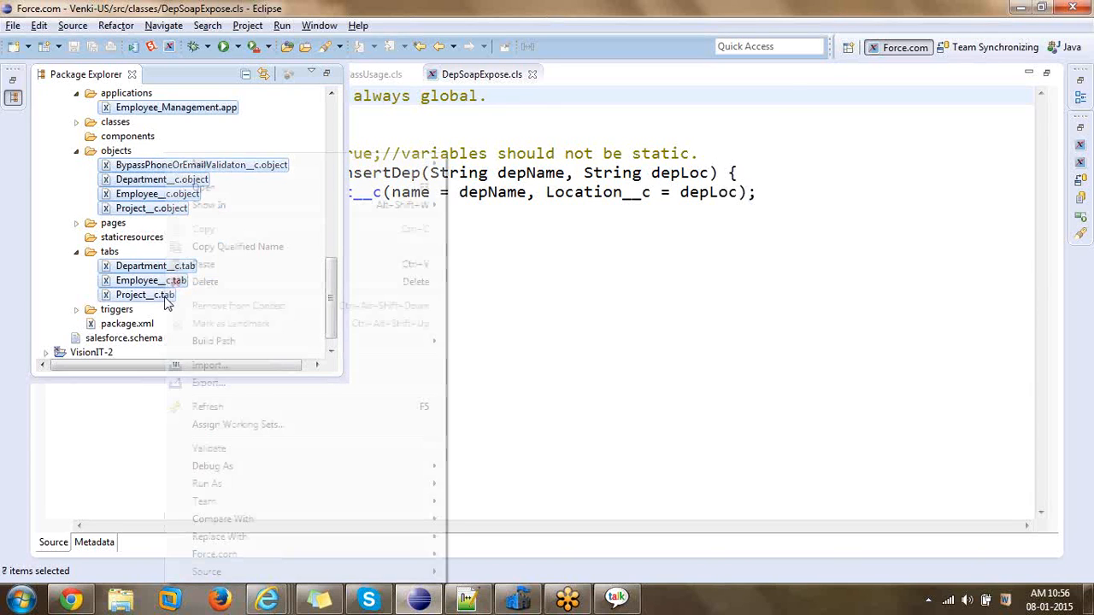
mouse_move(388, 554)
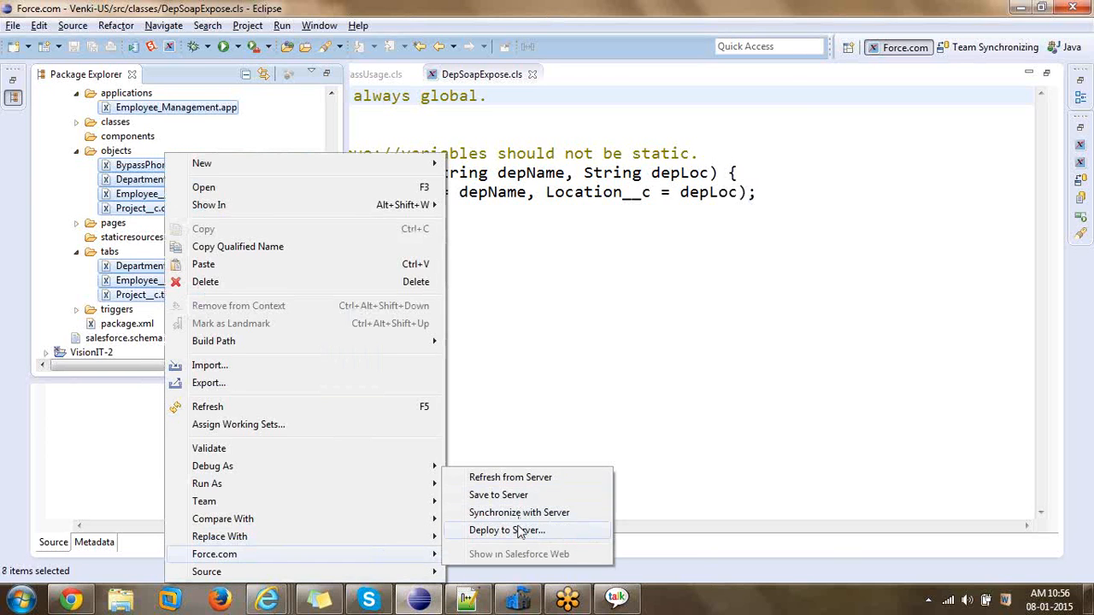
click(507, 530)
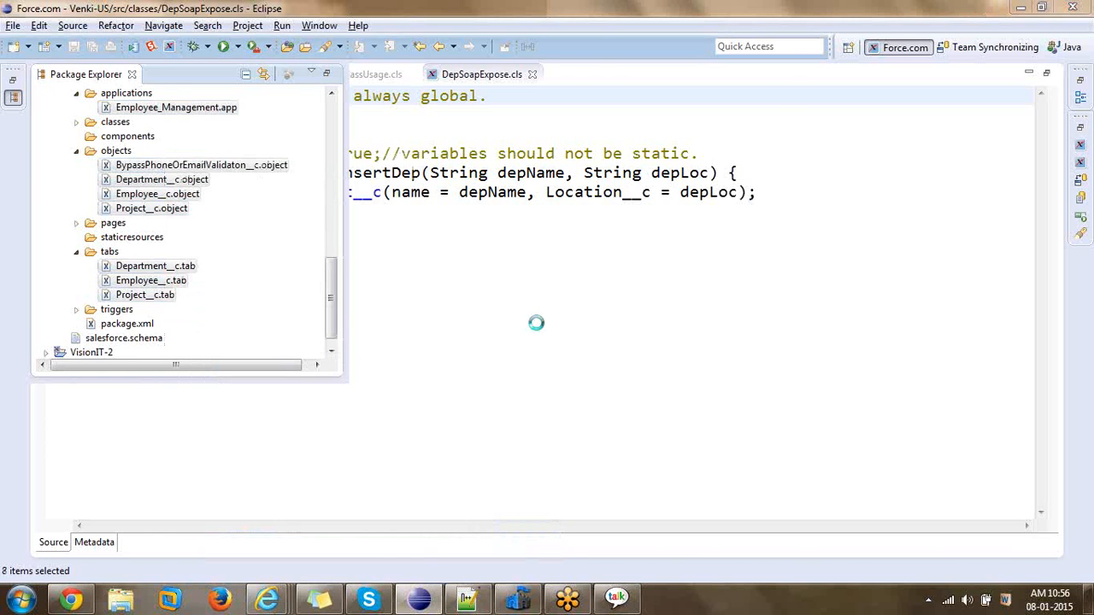
Copy the sandbox account password from the email in Chrome, paste it into the deployment wizard's password field in Eclipse, and continue to the archive options
click(83, 604)
drag(280, 288, 206, 288)
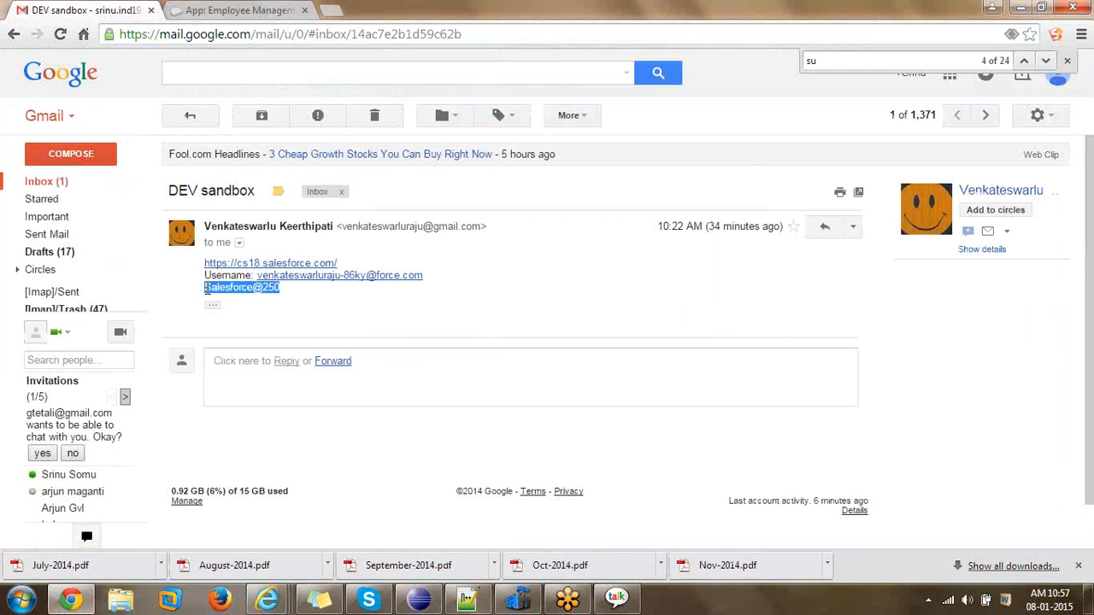
key(alt+Tab)
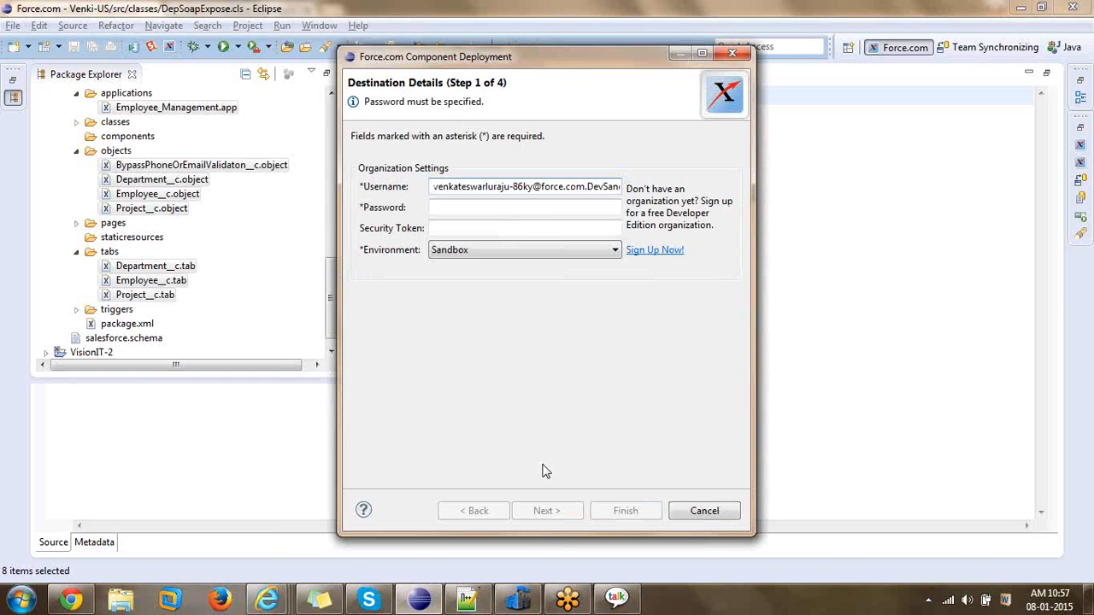
key(Tab)
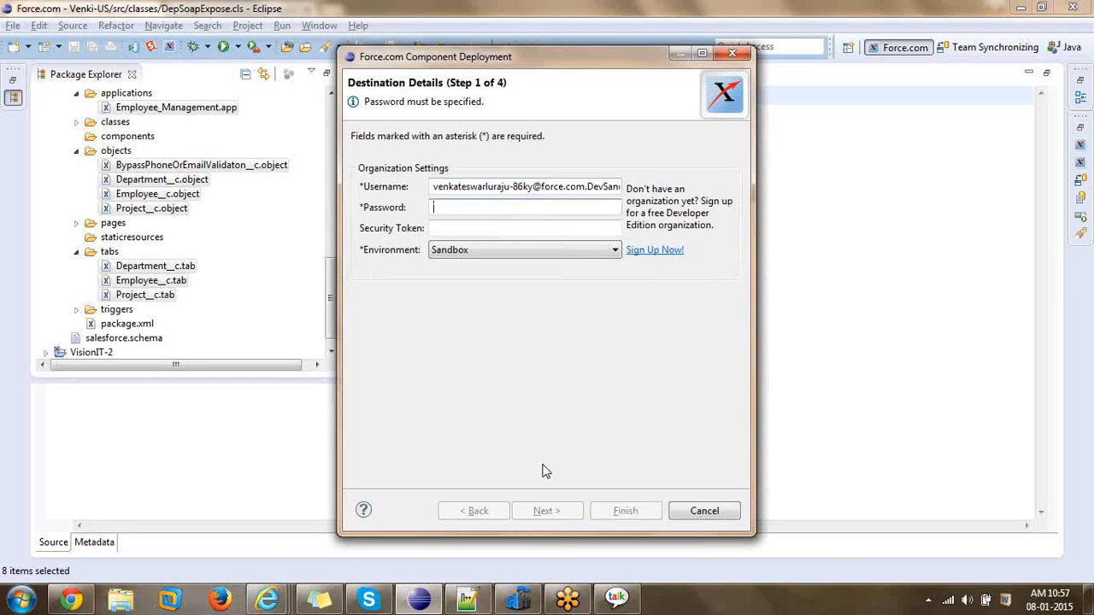
key(ctrl+v)
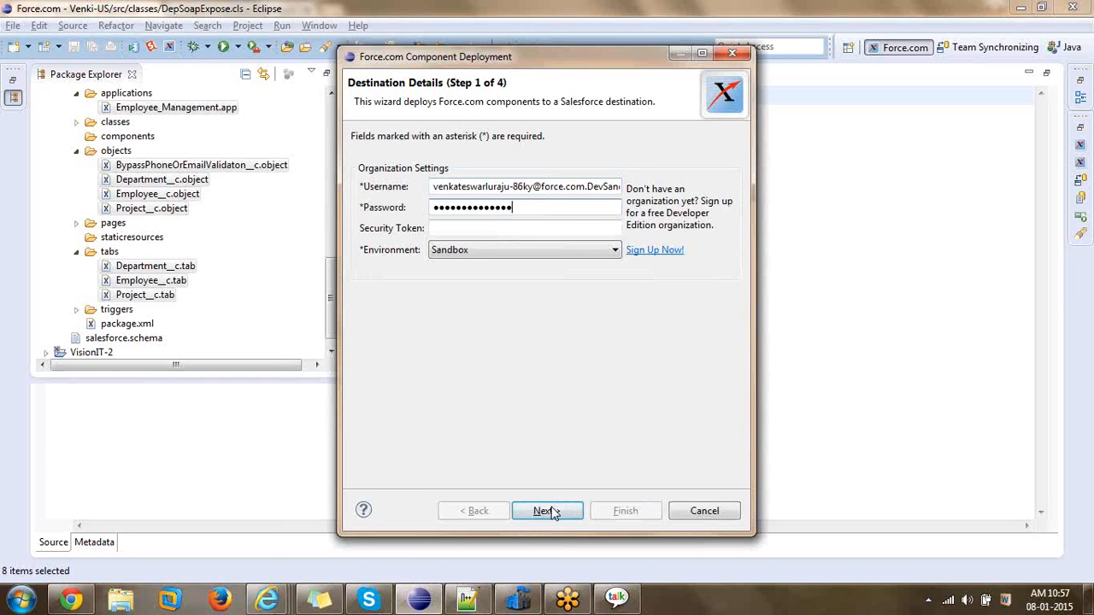
click(547, 511)
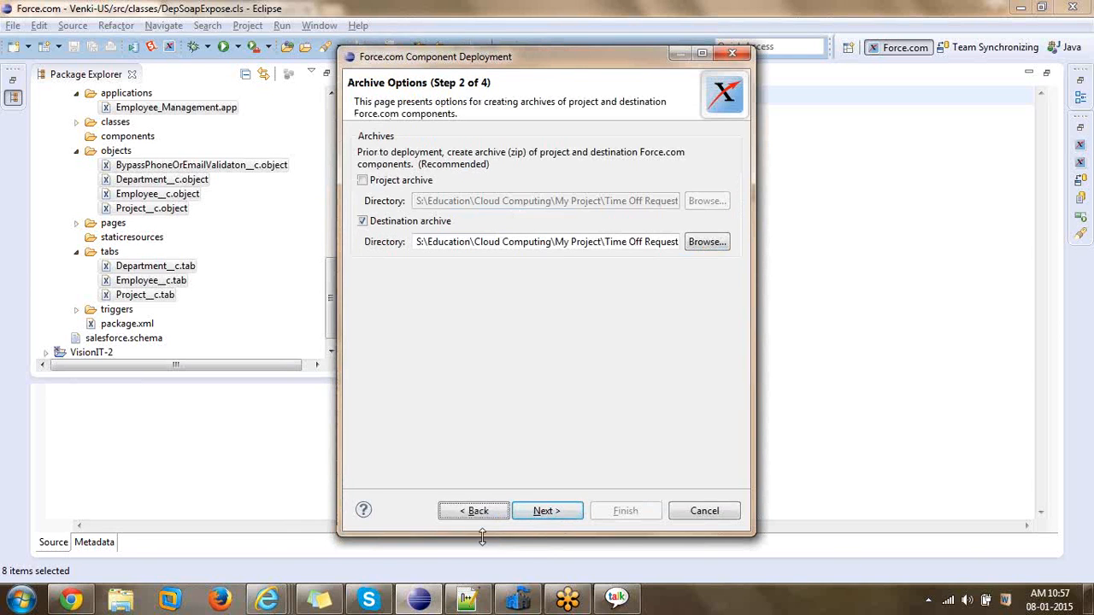
Keep the destination archive option, validate the deployment plan, and deploy the selected components to the sandbox, finishing the wizard
click(548, 516)
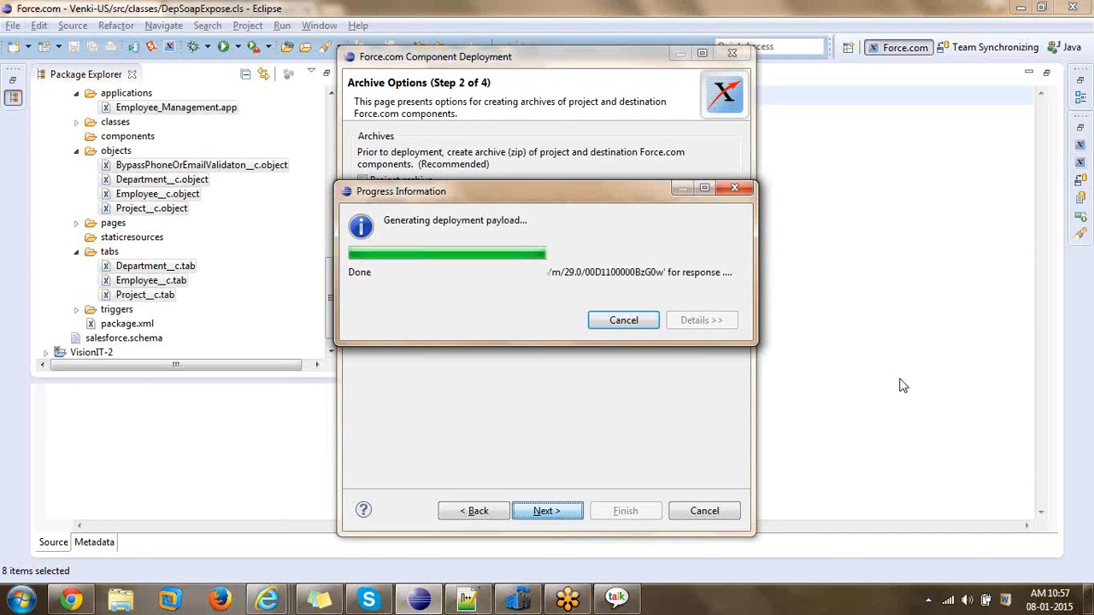
click(429, 385)
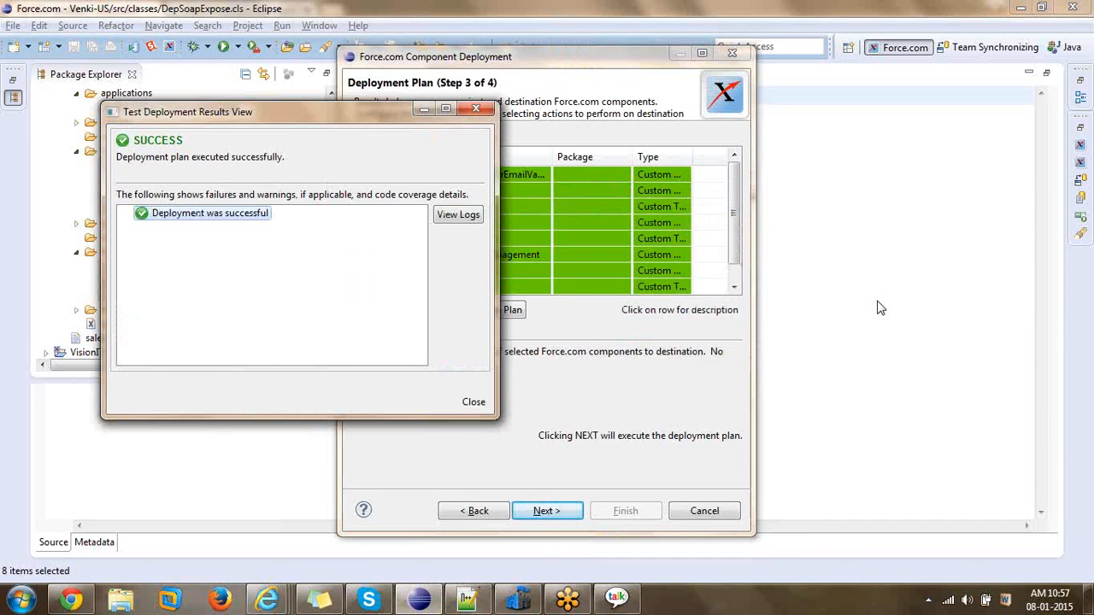
click(473, 402)
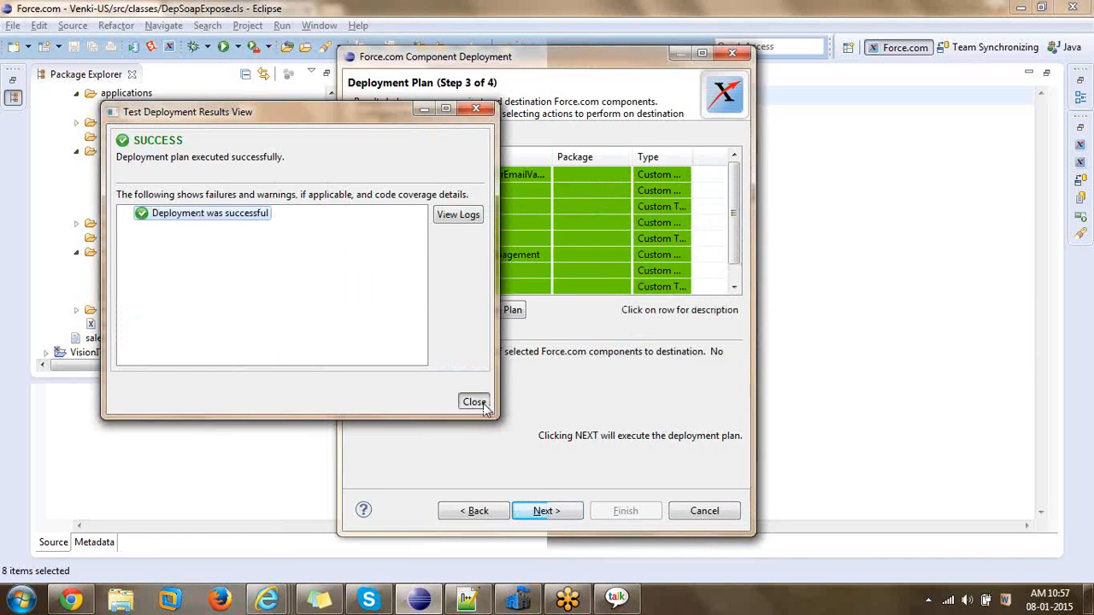
click(547, 510)
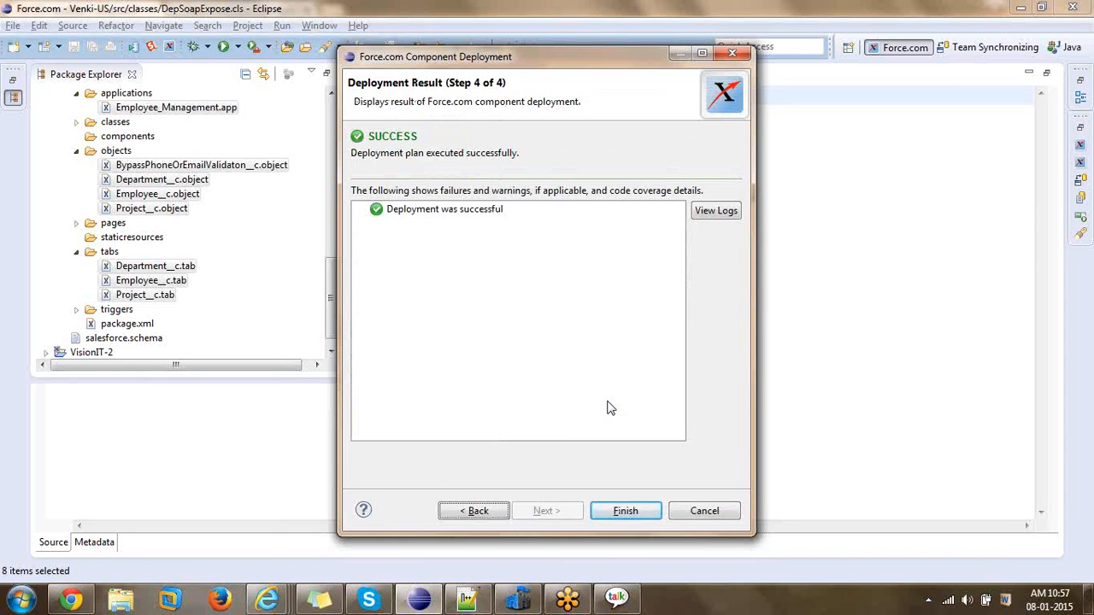
click(634, 515)
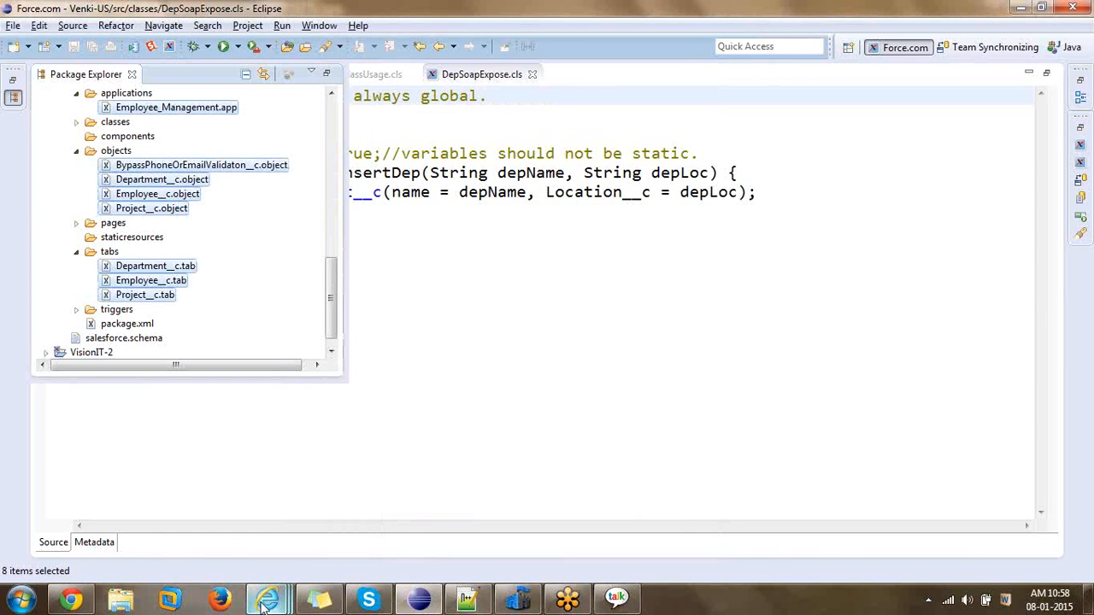
Switch to the DevSandbox setup in Internet Explorer and check the custom objects list for Department, Employee and Project
mouse_move(261, 596)
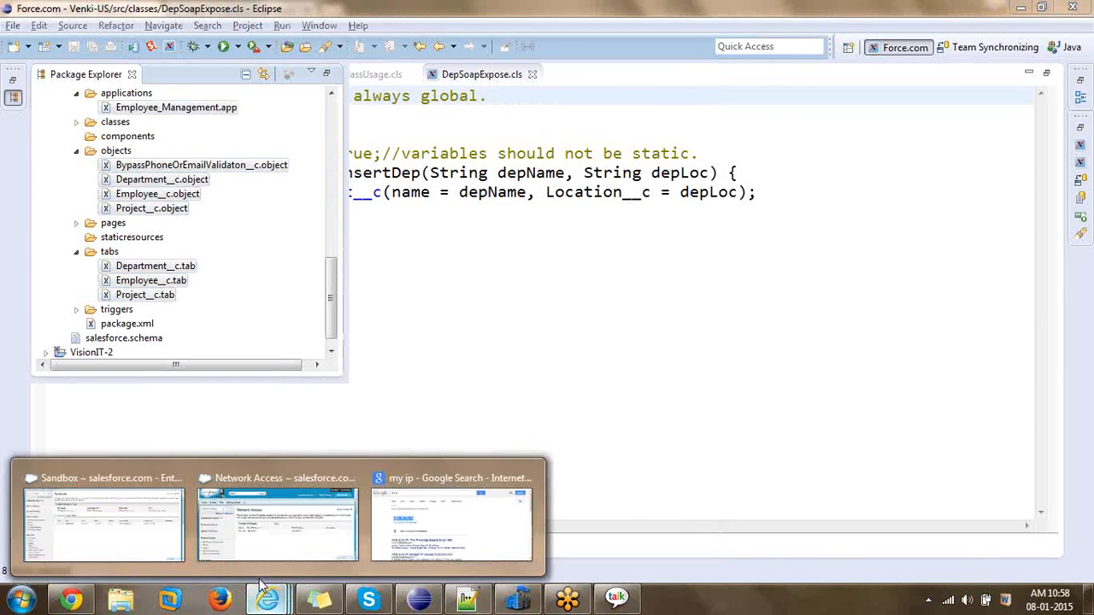
click(257, 499)
click(109, 340)
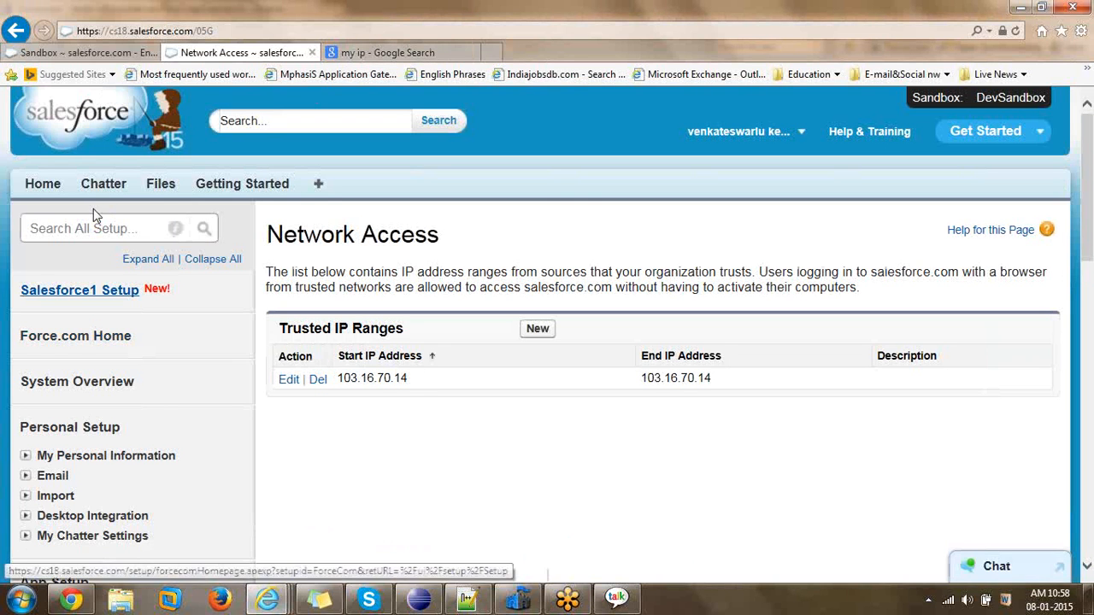
scroll(122, 359, down, 1)
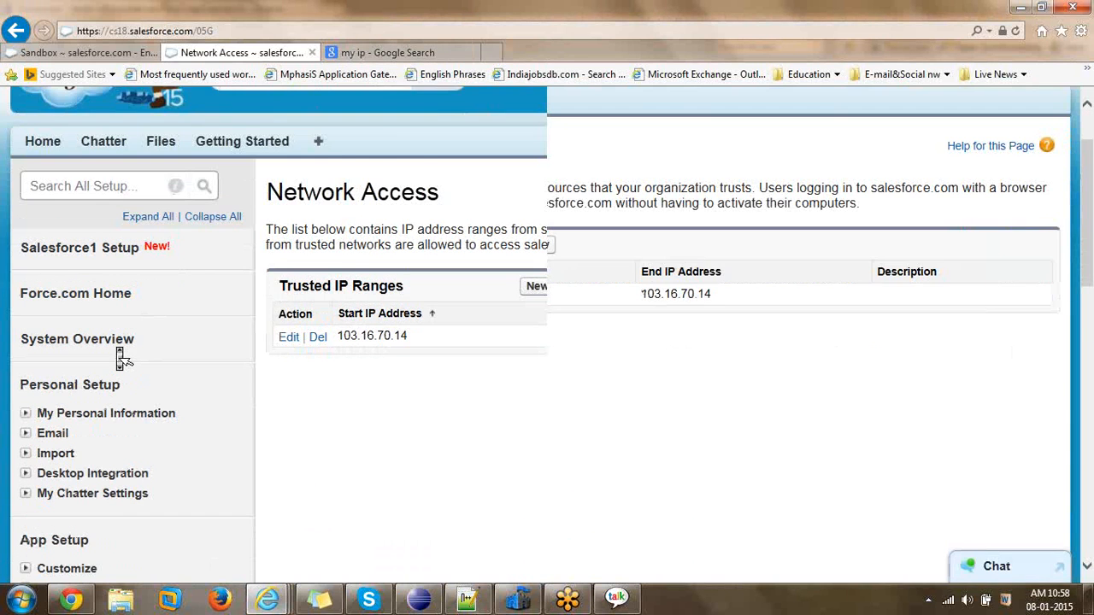
scroll(122, 359, down, 3)
click(76, 469)
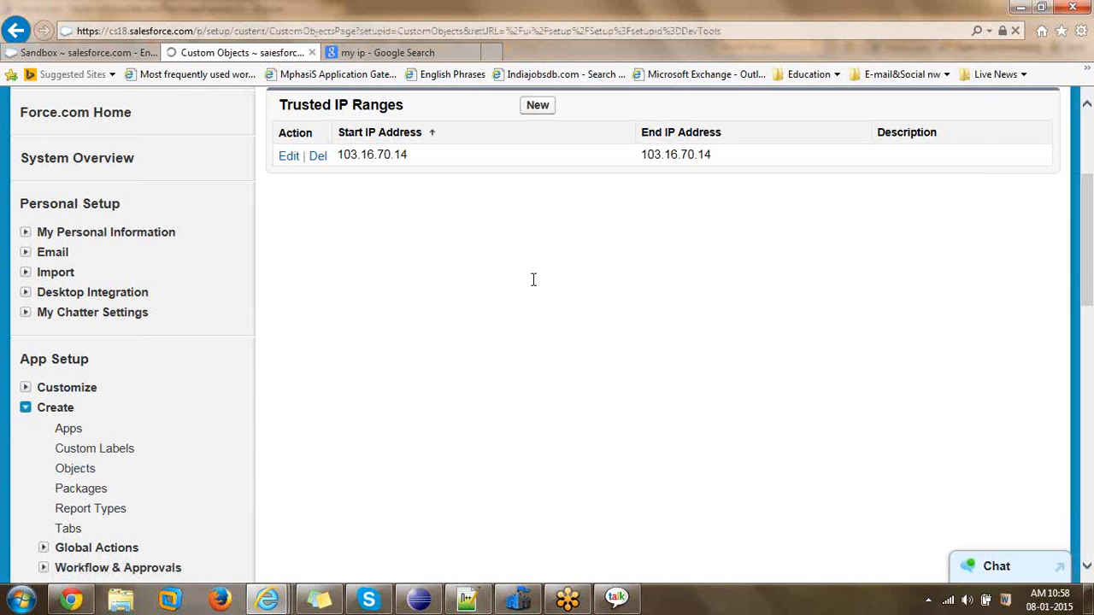
scroll(537, 288, down, 1)
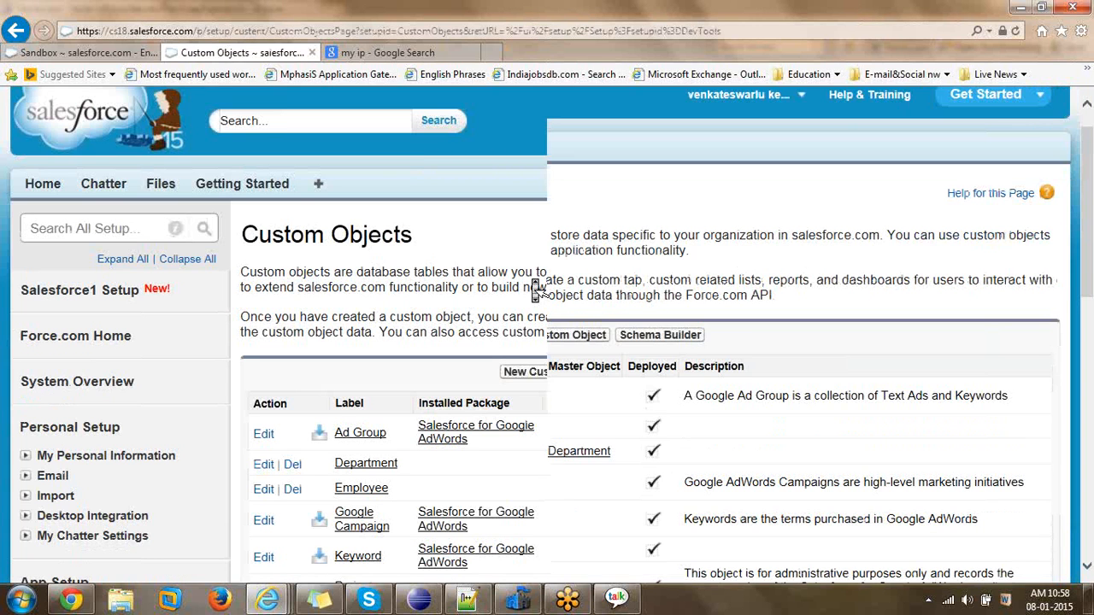
scroll(537, 289, down, 3)
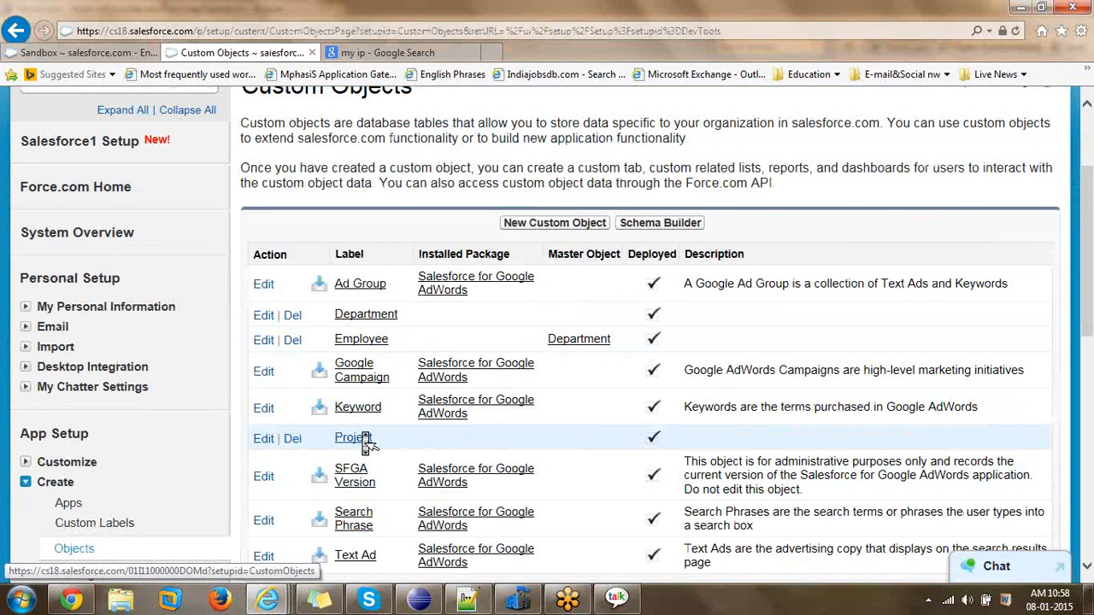
scroll(366, 441, down, 2)
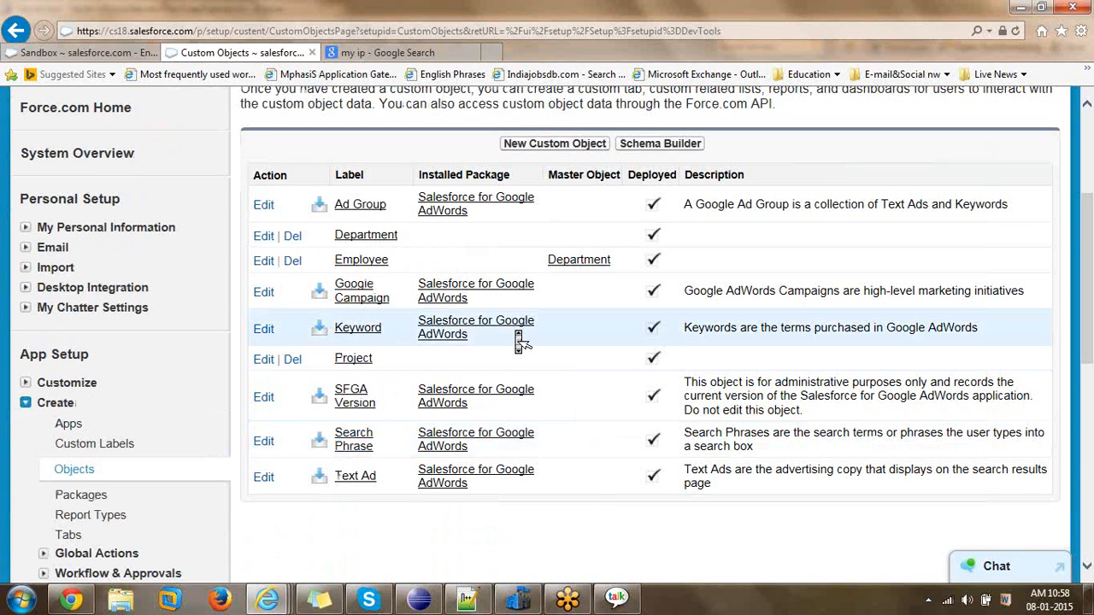
scroll(520, 341, up, 6)
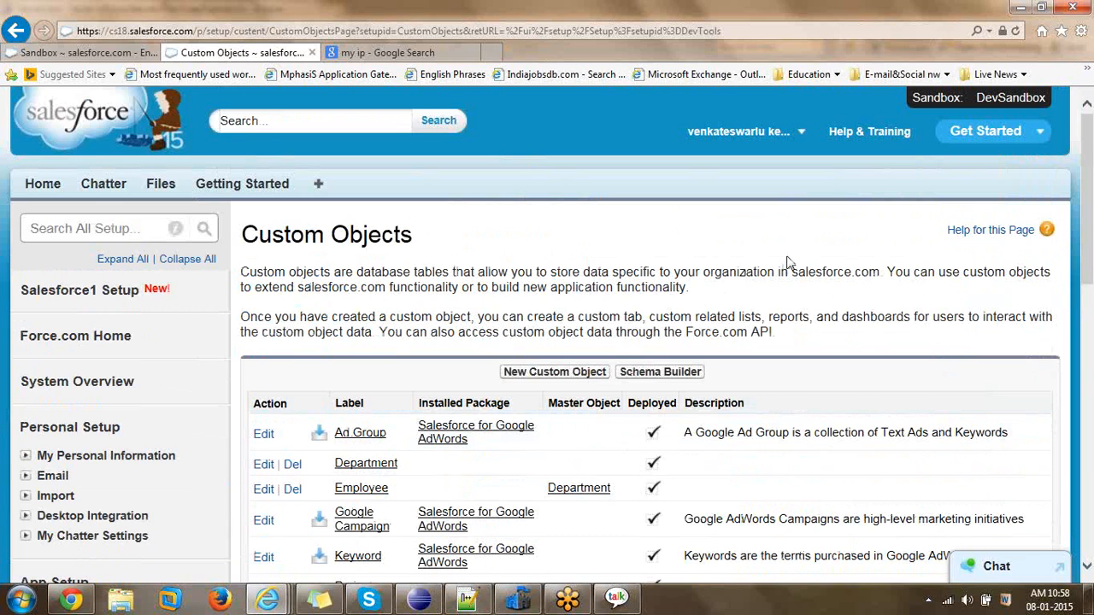
scroll(790, 266, down, 2)
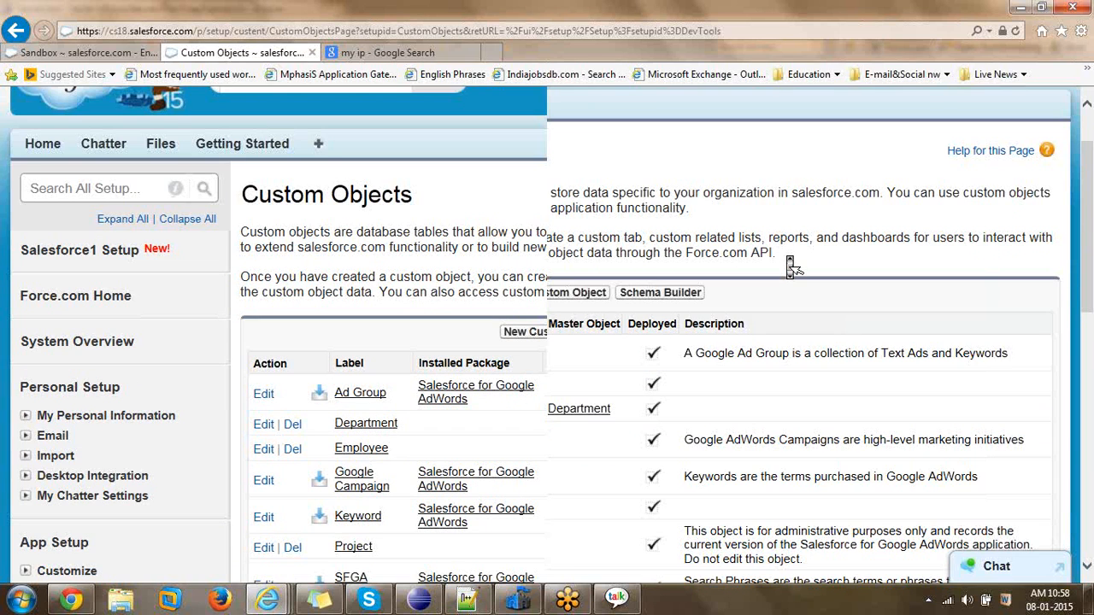
scroll(790, 267, down, 3)
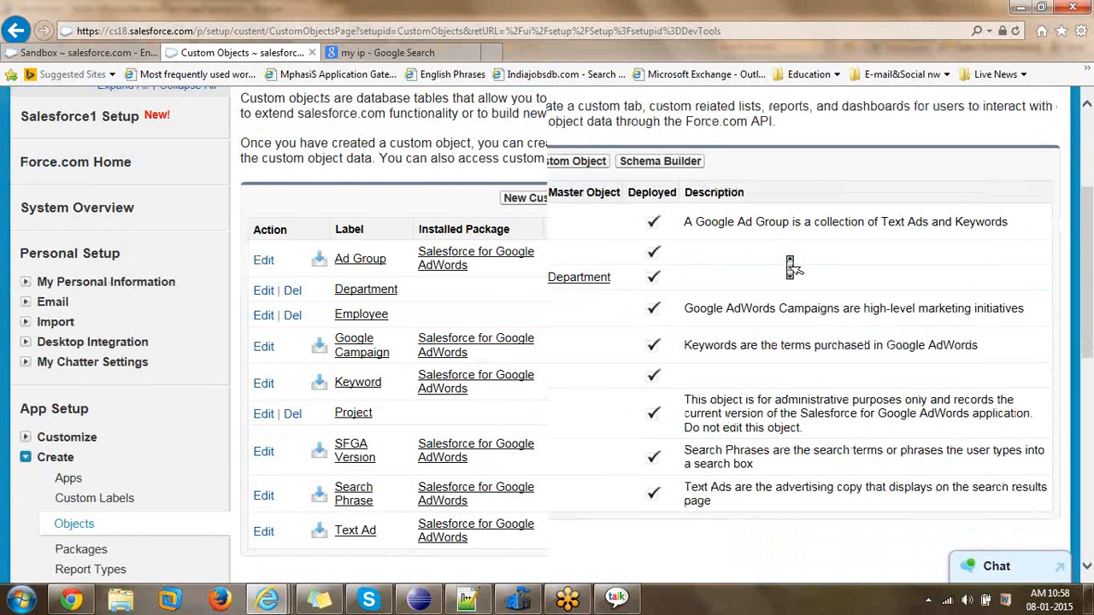
Edit the Employee Management app in the sandbox setup to make it visible to all profiles, and save it
scroll(791, 267, down, 2)
click(68, 404)
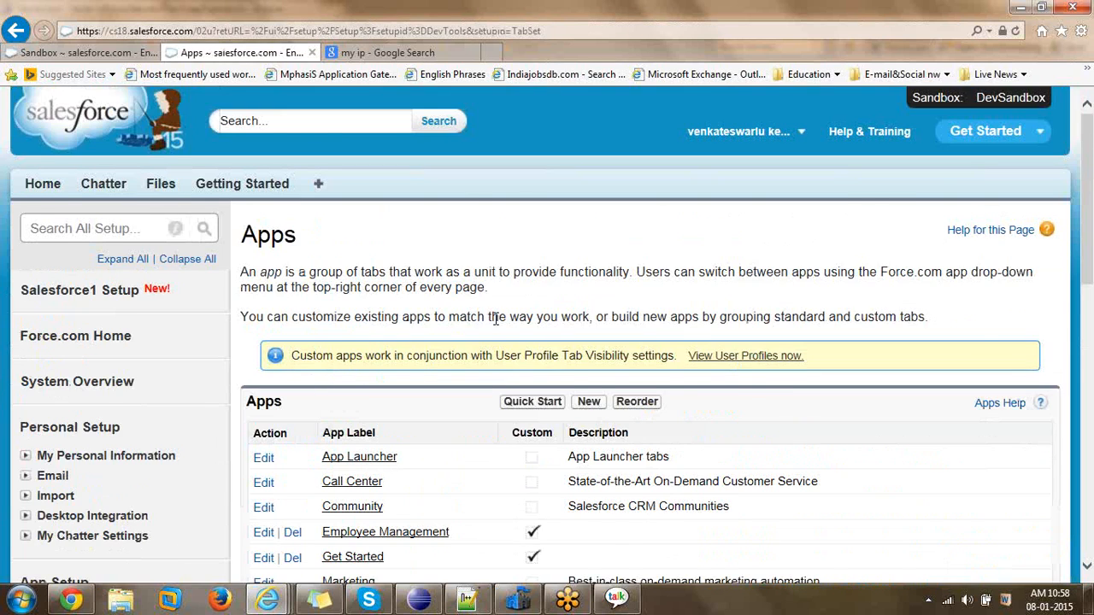
scroll(496, 319, down, 2)
click(264, 459)
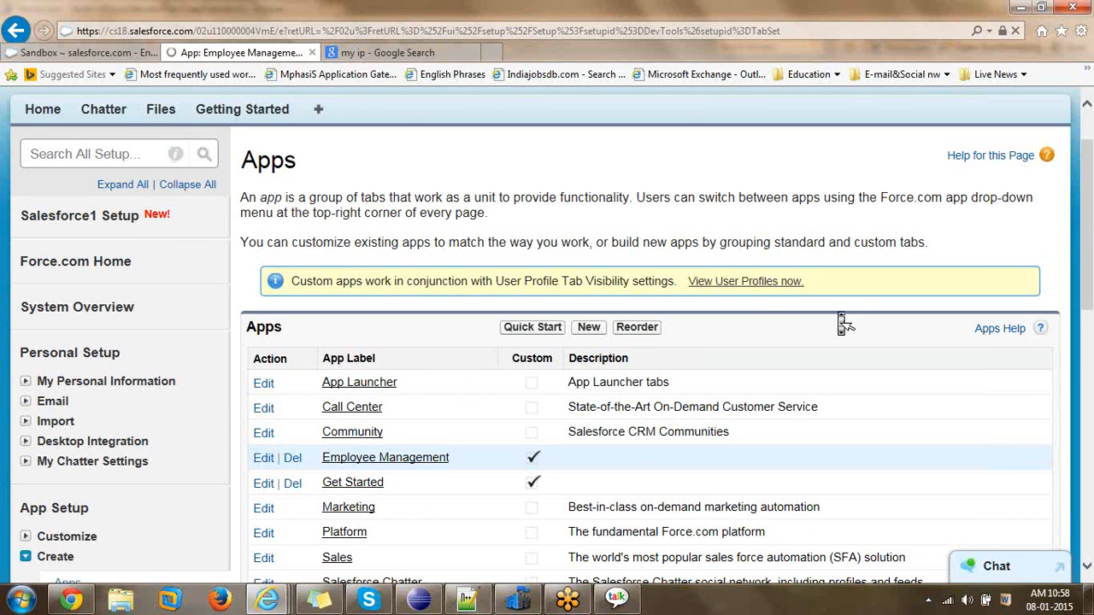
scroll(842, 323, down, 2)
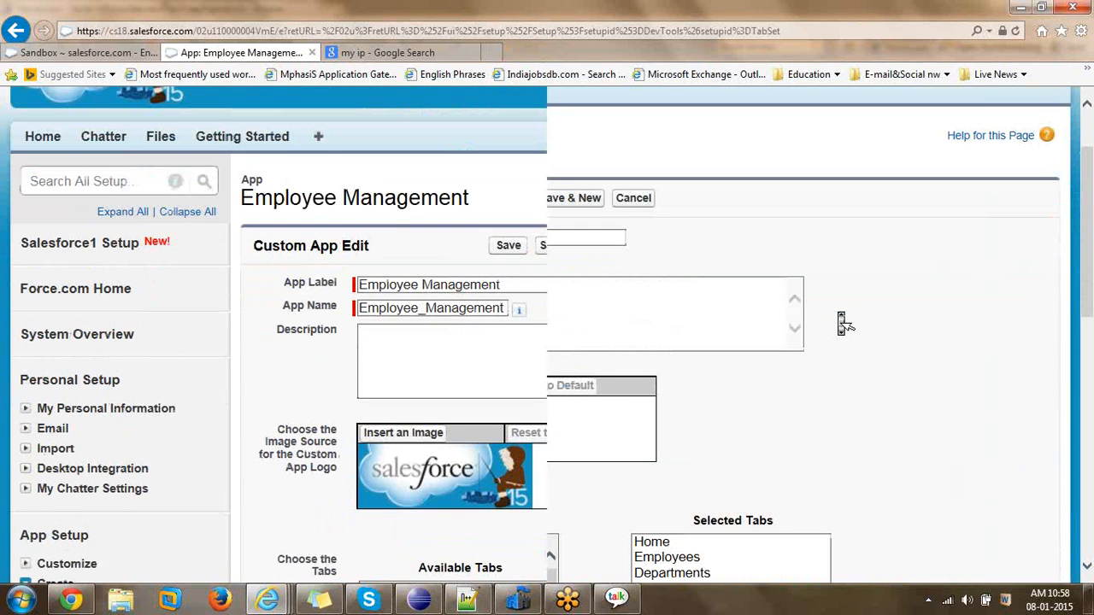
scroll(842, 324, down, 3)
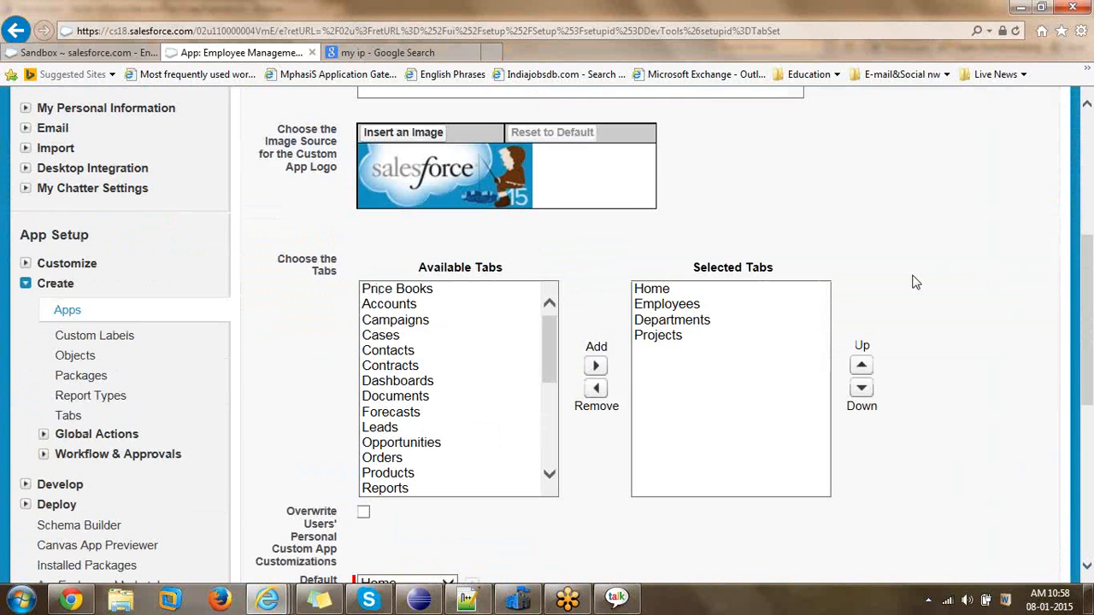
scroll(915, 282, down, 5)
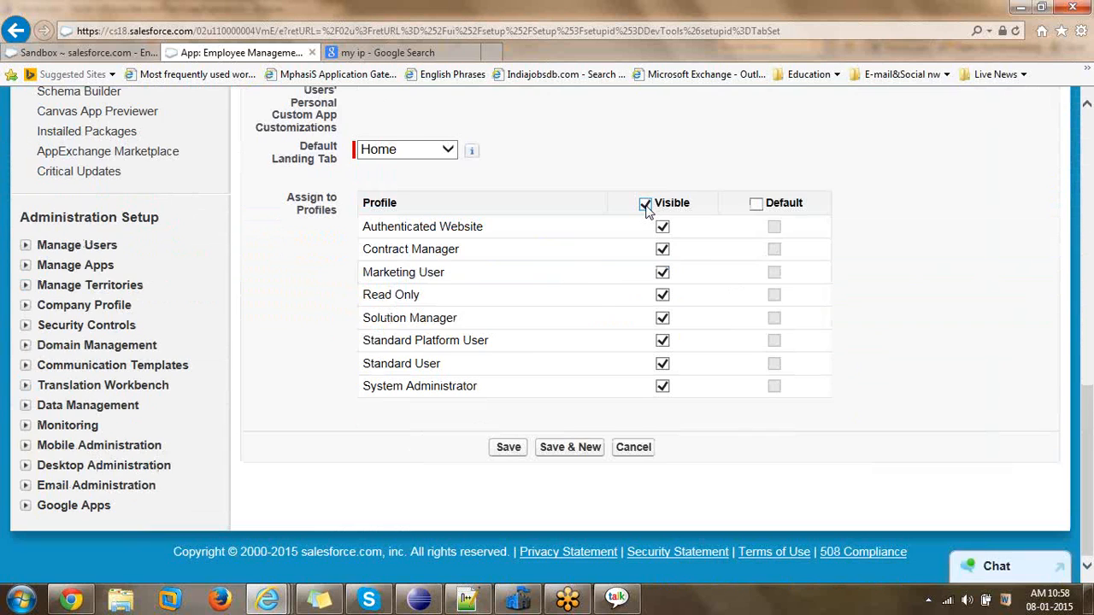
scroll(647, 211, up, 10)
click(515, 293)
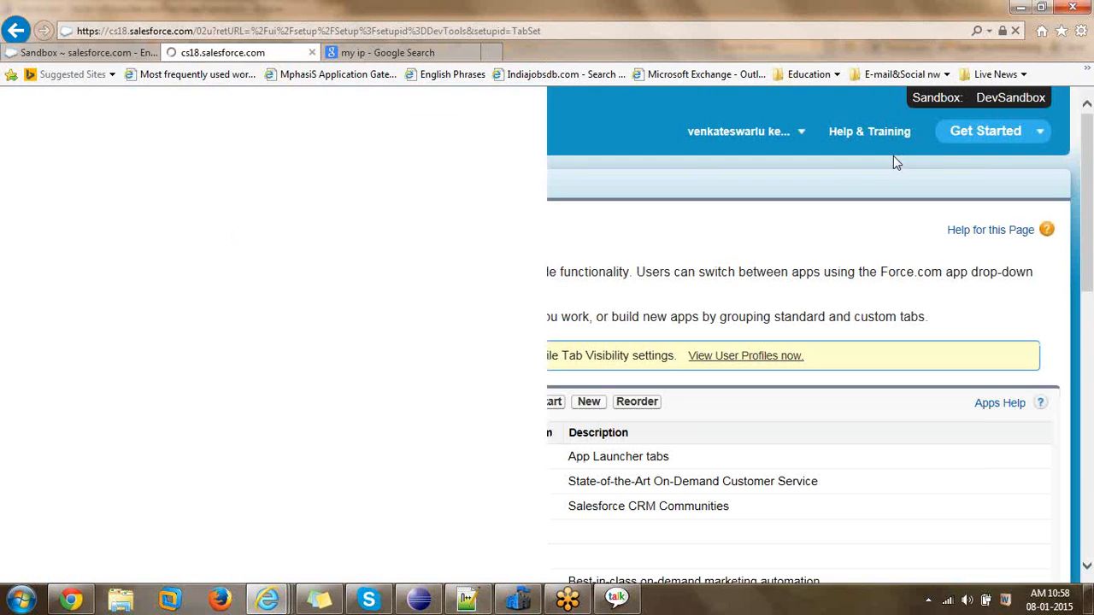
Switch the active sandbox app to Employee Management, and briefly check the browser tab of the source Salesforce organization
click(983, 135)
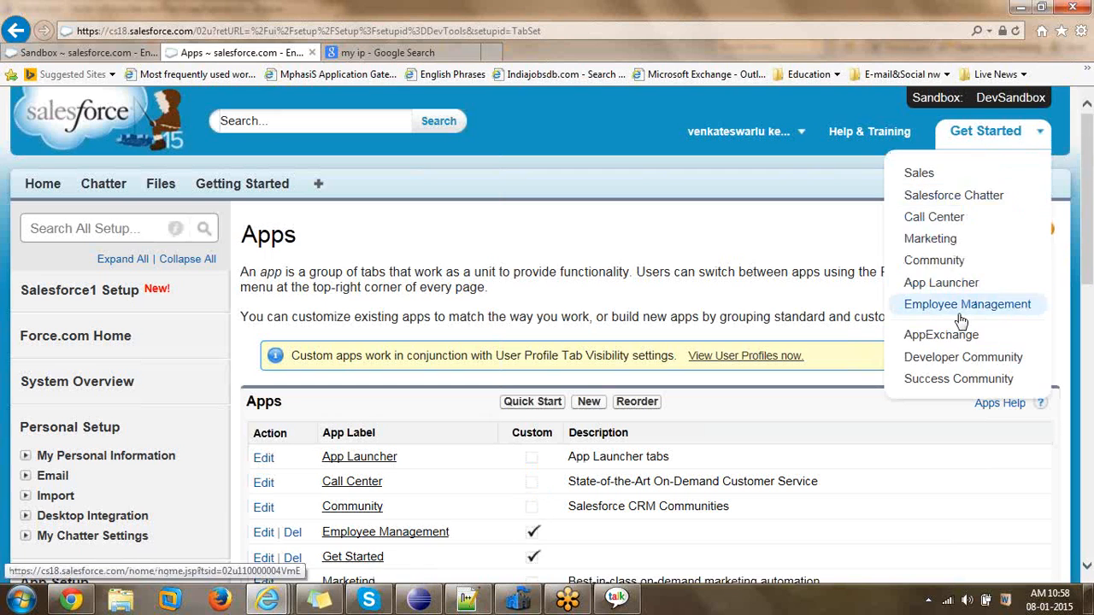
click(957, 306)
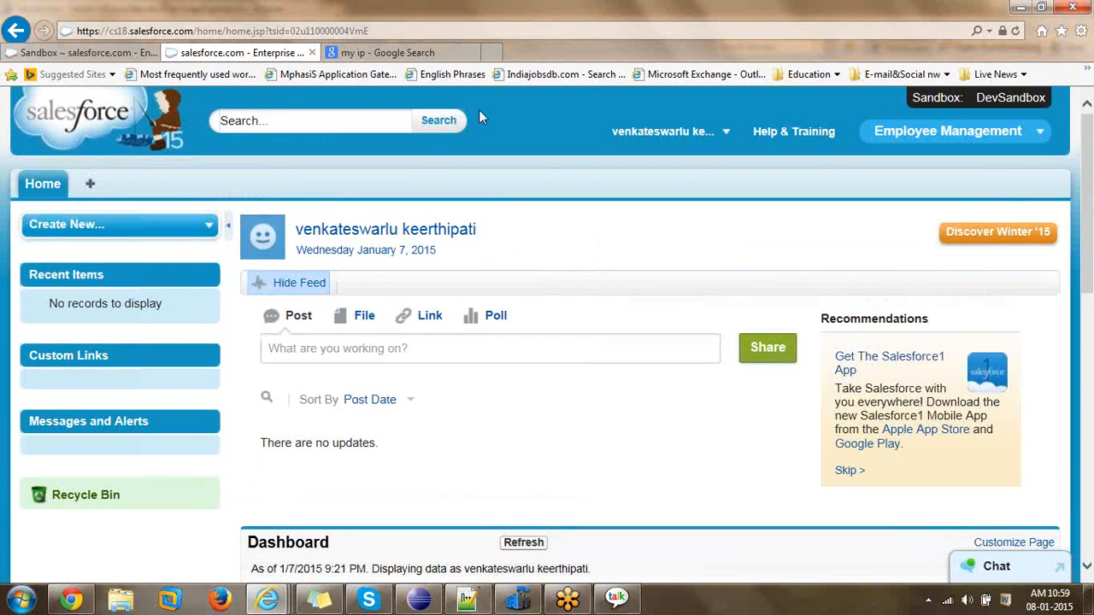
click(117, 53)
click(230, 53)
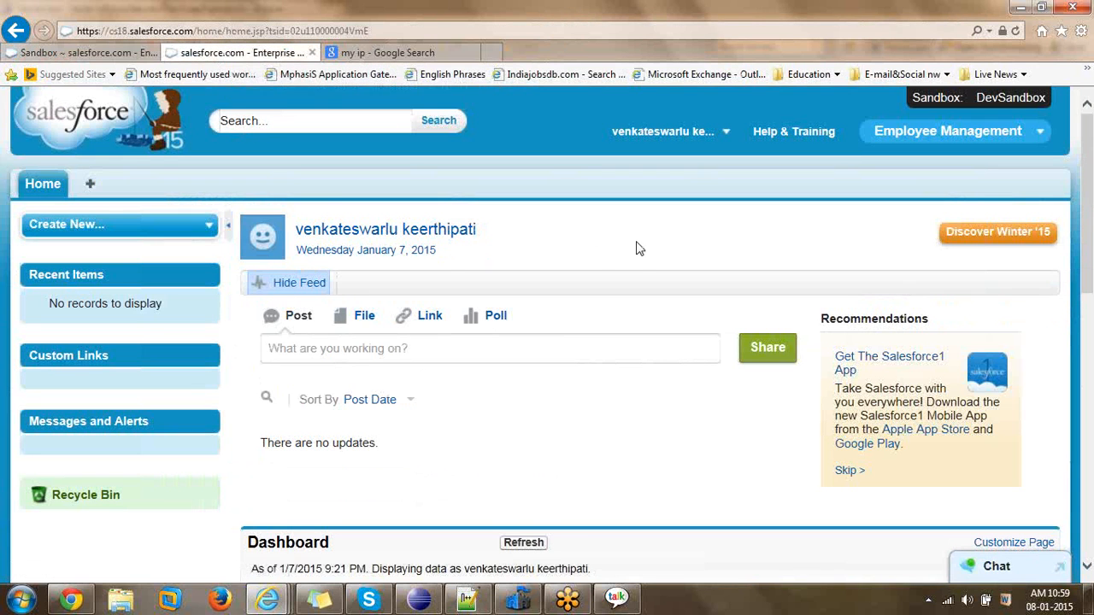
Switch to the production organization's browser tab and check its custom objects list
click(117, 53)
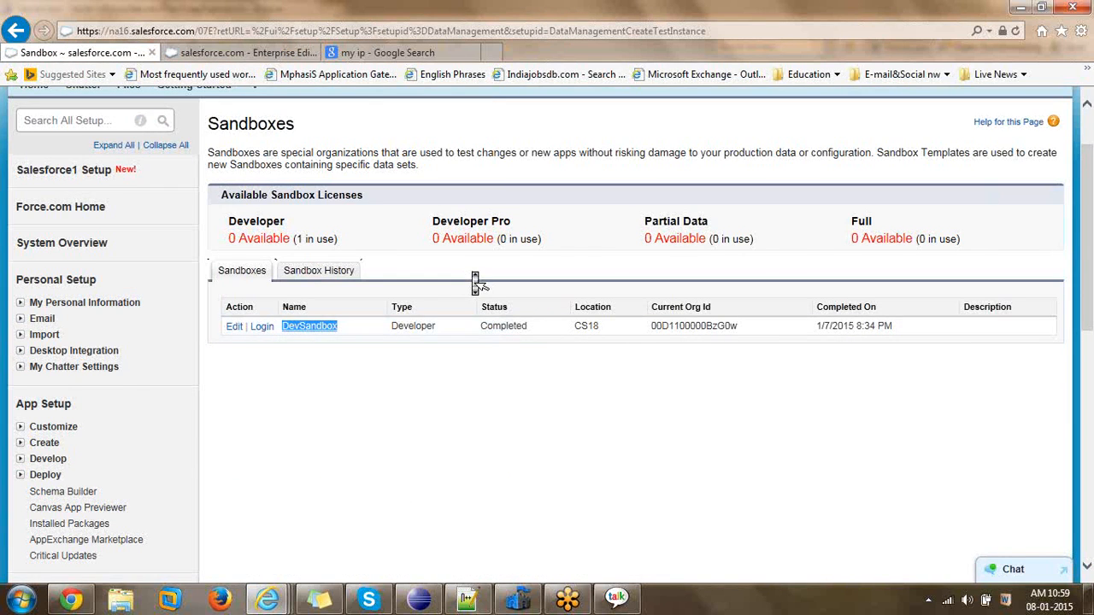
scroll(476, 280, up, 1)
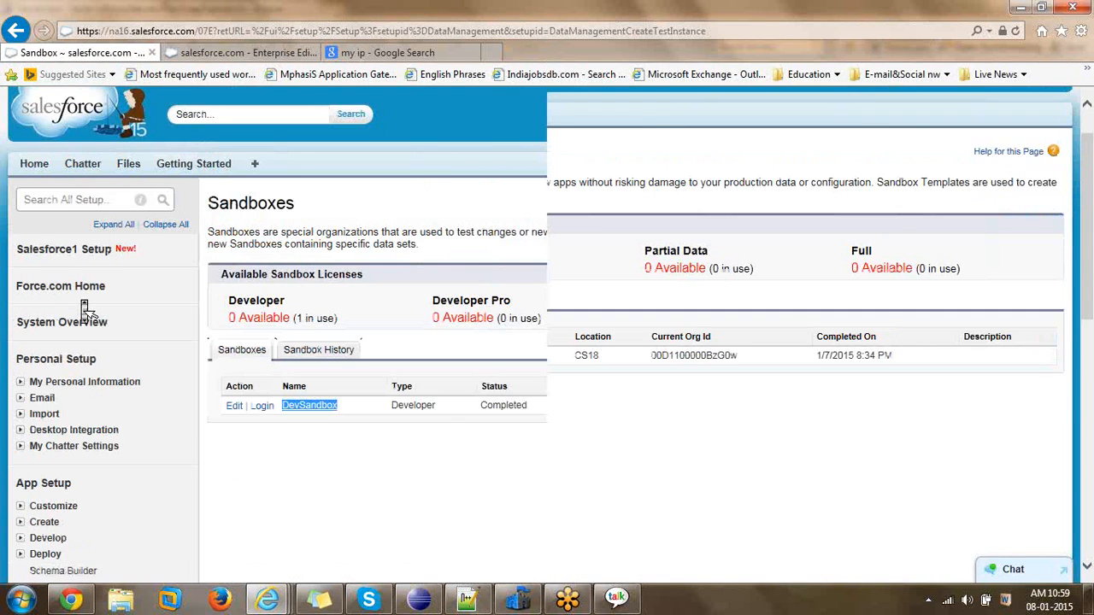
scroll(86, 310, down, 3)
click(45, 332)
click(55, 382)
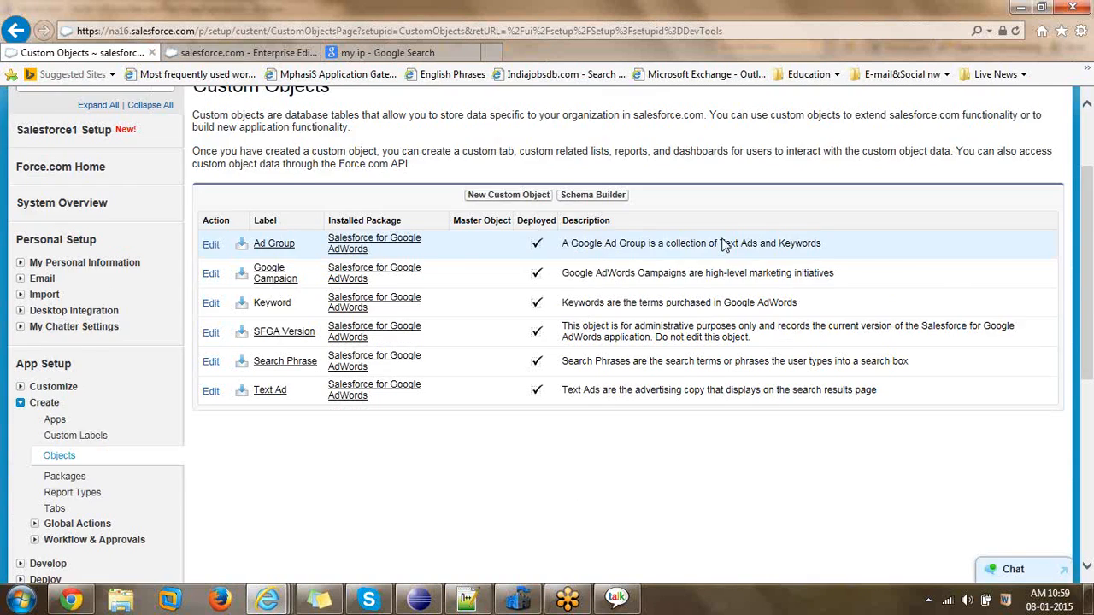
Return to the DevSandbox tab and open Deployment Settings in its setup, continuing past the Understanding Deployment page
click(249, 54)
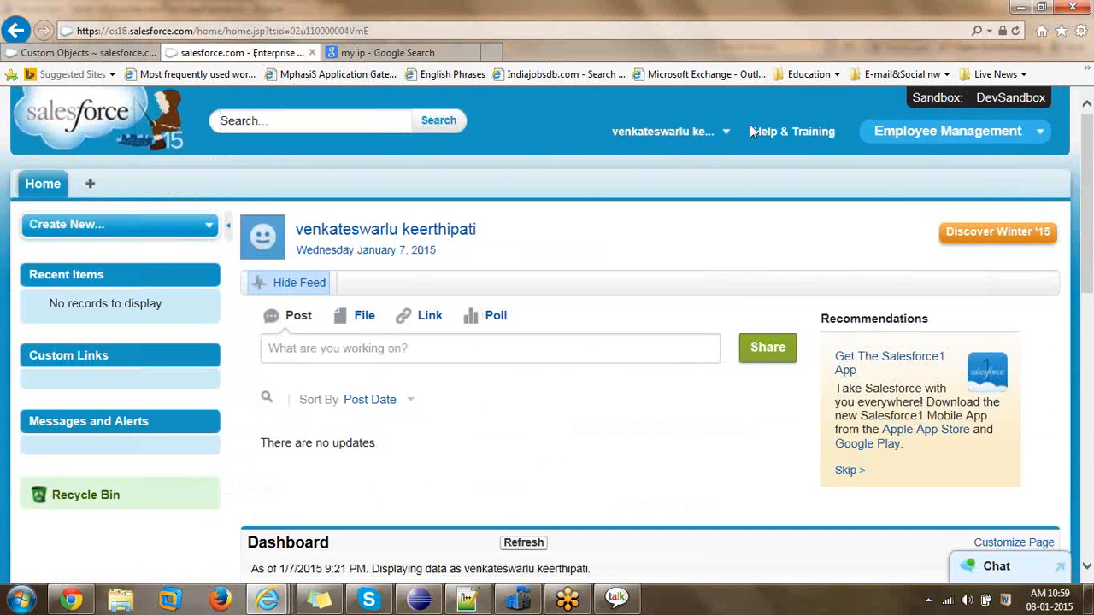
click(703, 142)
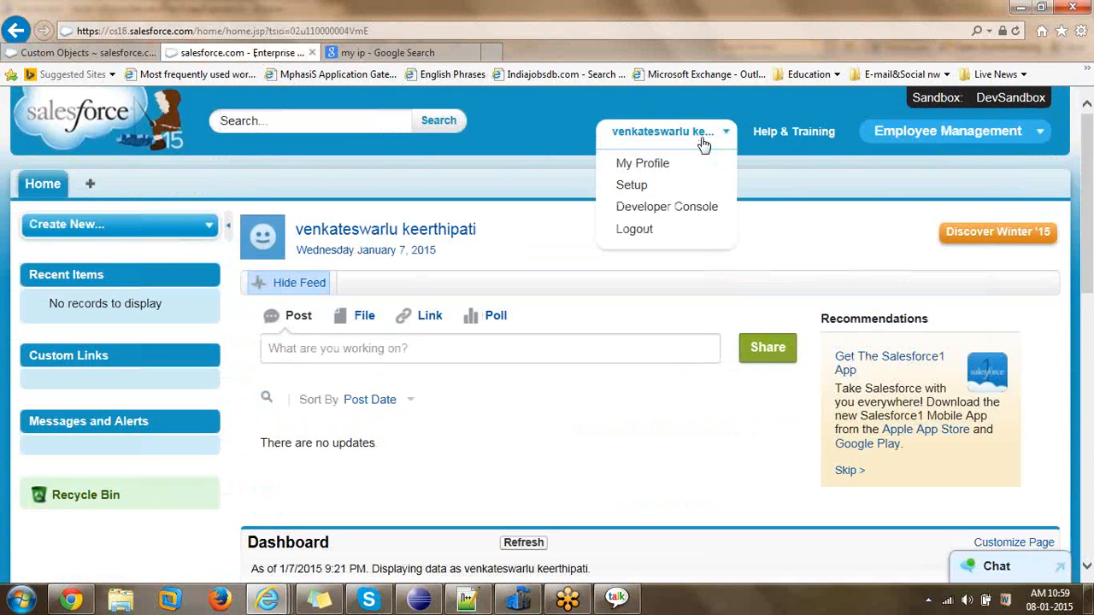
click(650, 186)
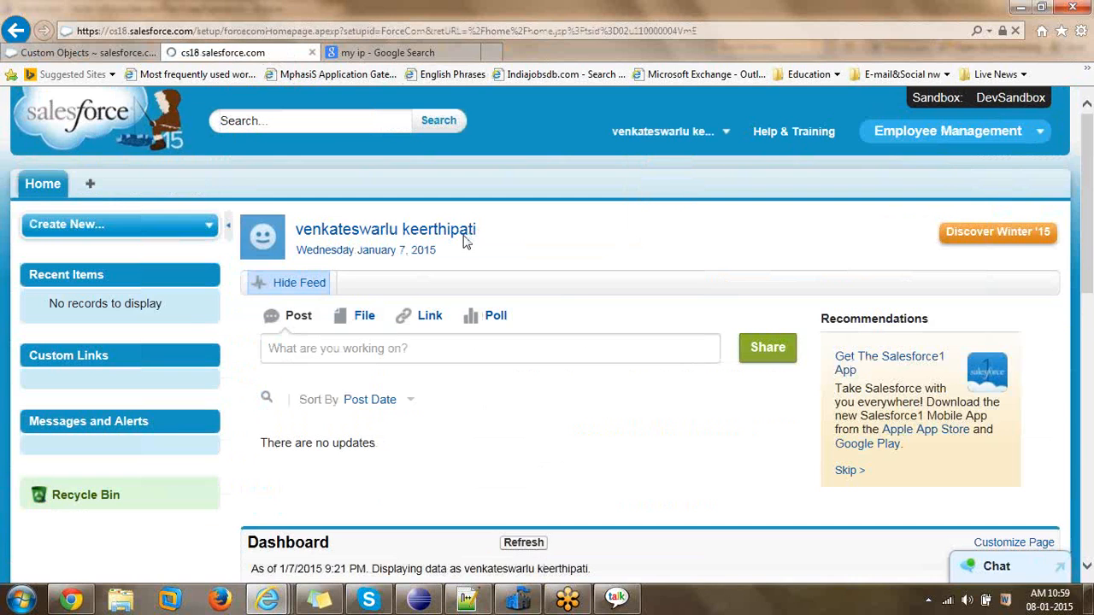
click(120, 228)
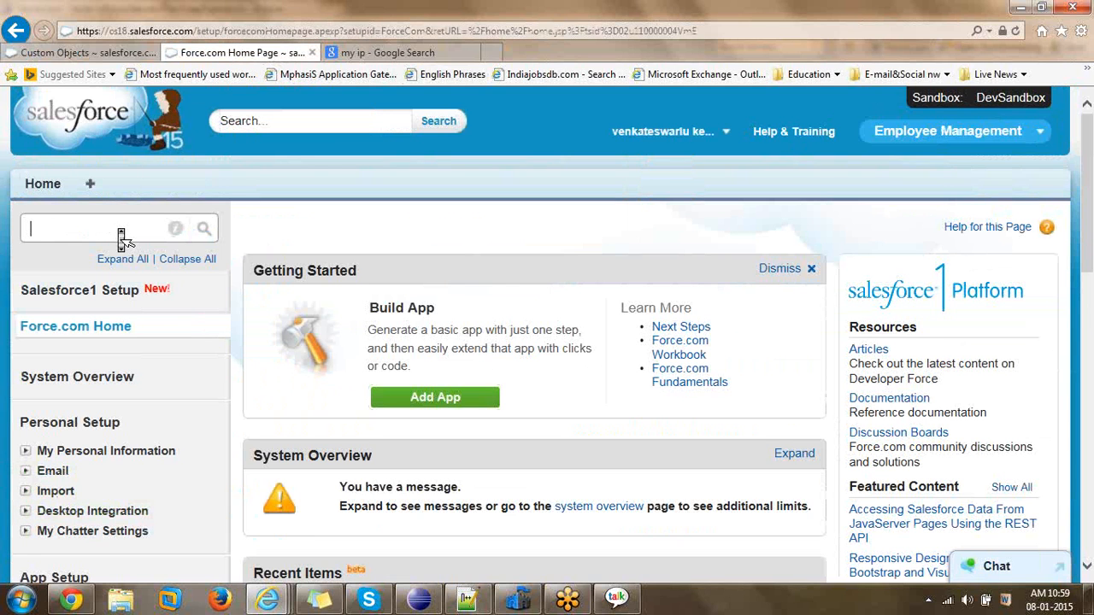
scroll(122, 239, down, 1)
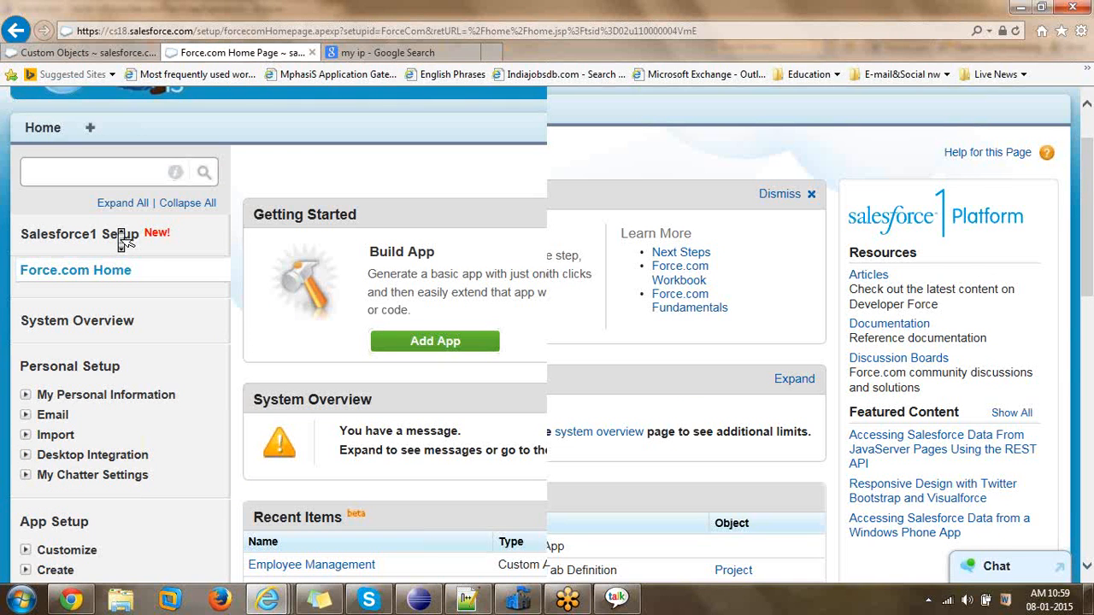
scroll(121, 242, down, 3)
click(55, 369)
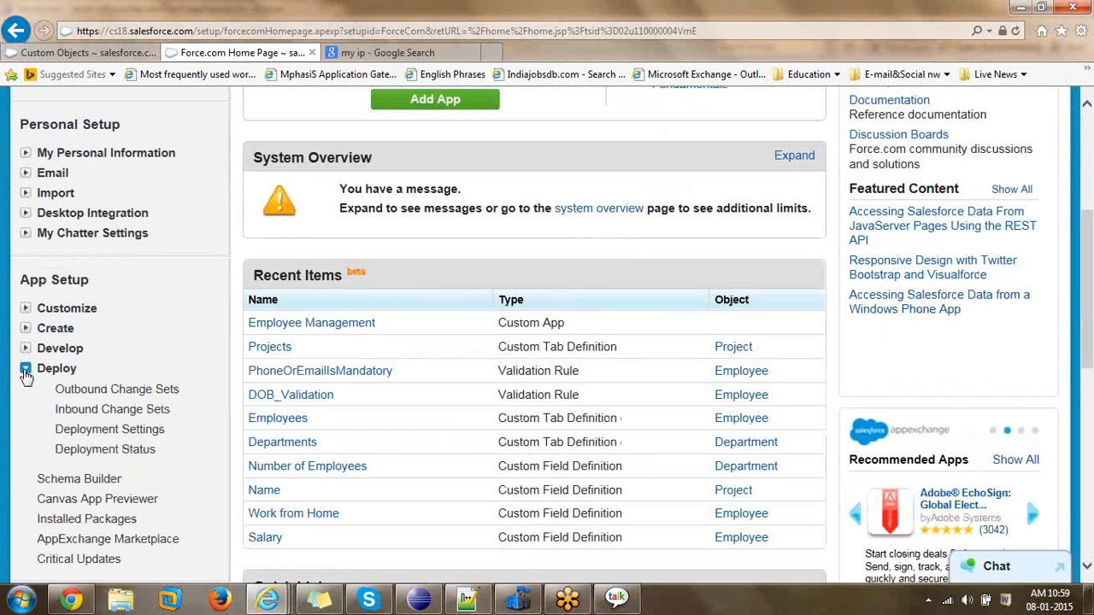
click(129, 432)
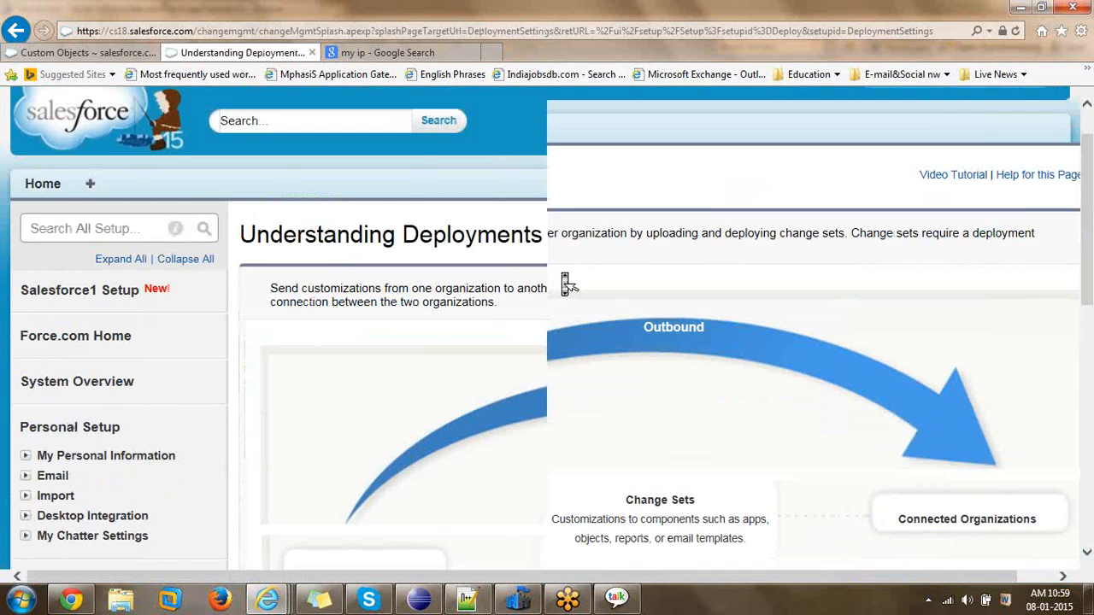
scroll(565, 284, down, 3)
scroll(566, 285, down, 4)
click(291, 430)
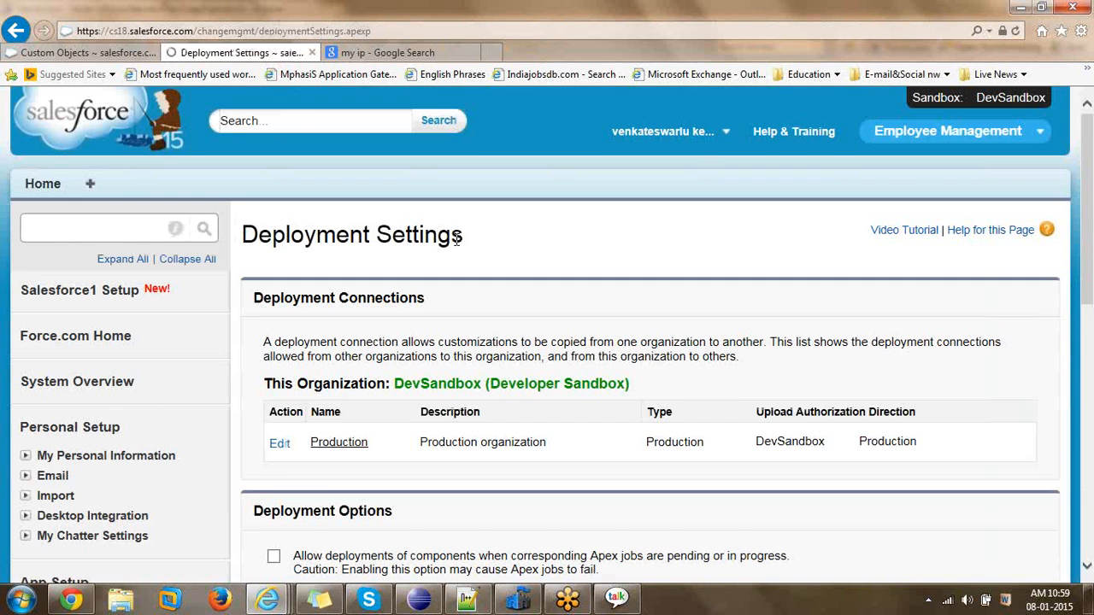
Examine the upload authorization direction between DevSandbox and Production in the sandbox's deployment connections
scroll(457, 242, down, 2)
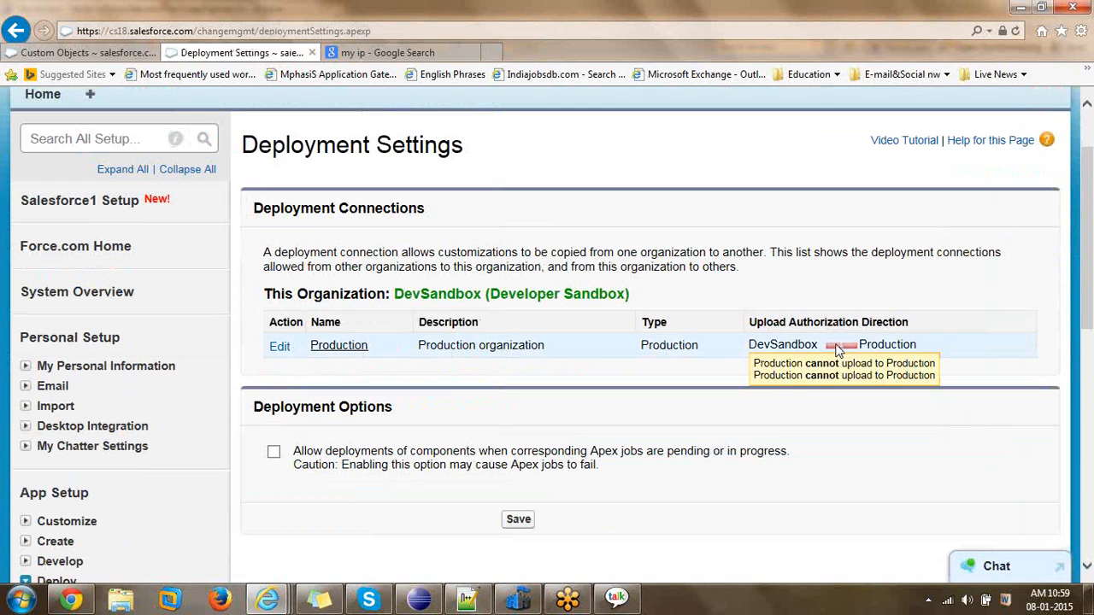
double_click(889, 344)
mouse_move(841, 348)
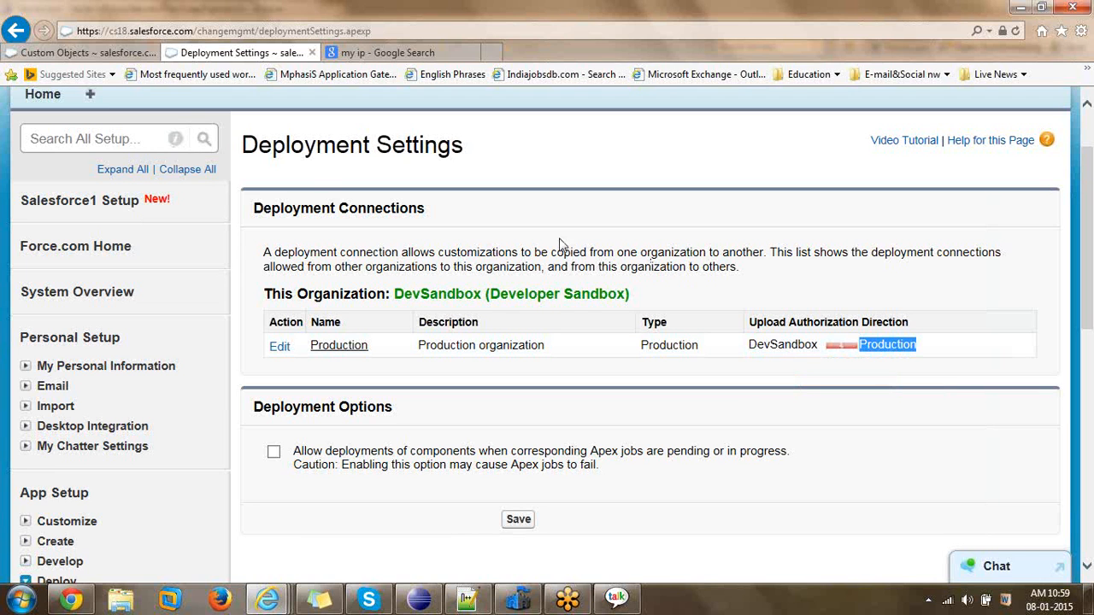
Open Deployment Settings in the production organization's setup, continuing past the introduction page with "Don't show this page again" enabled
click(104, 53)
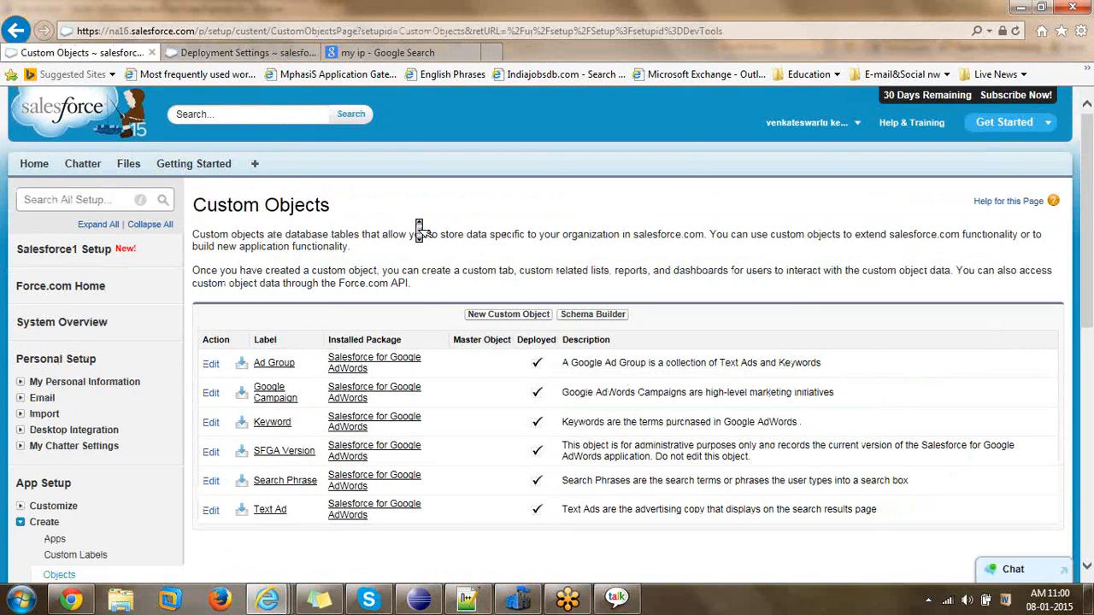
scroll(419, 229, down, 1)
scroll(419, 229, down, 2)
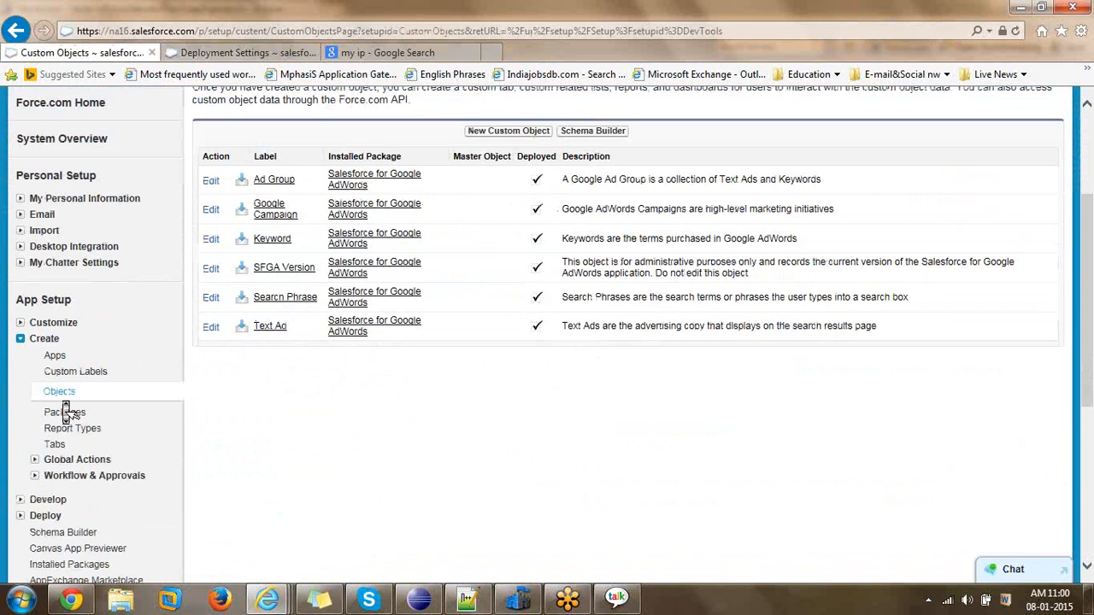
scroll(65, 412, down, 1)
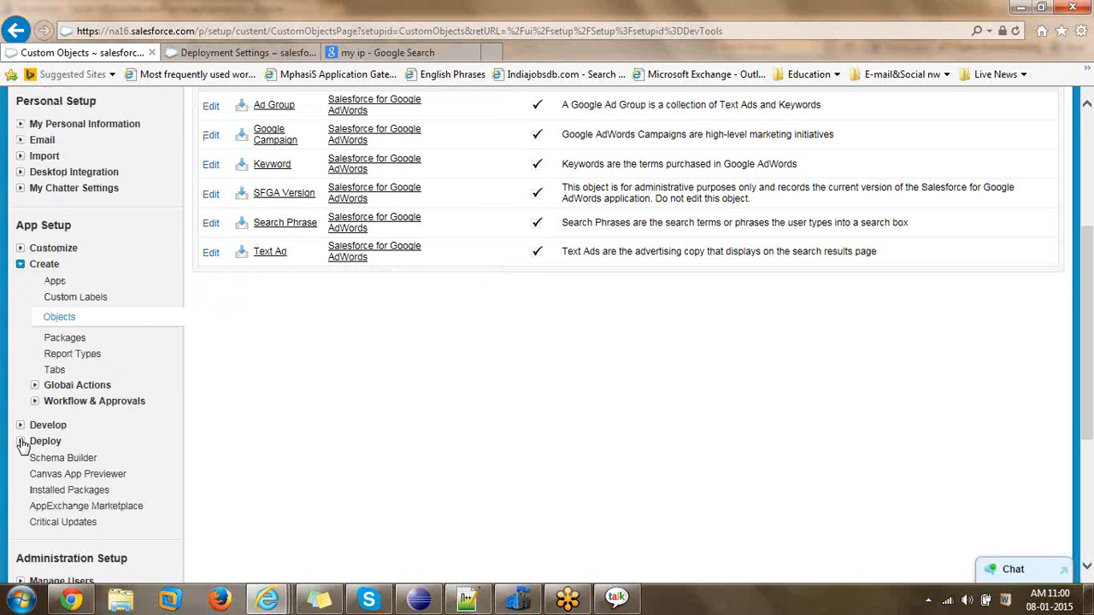
click(23, 442)
scroll(23, 446, down, 1)
click(94, 415)
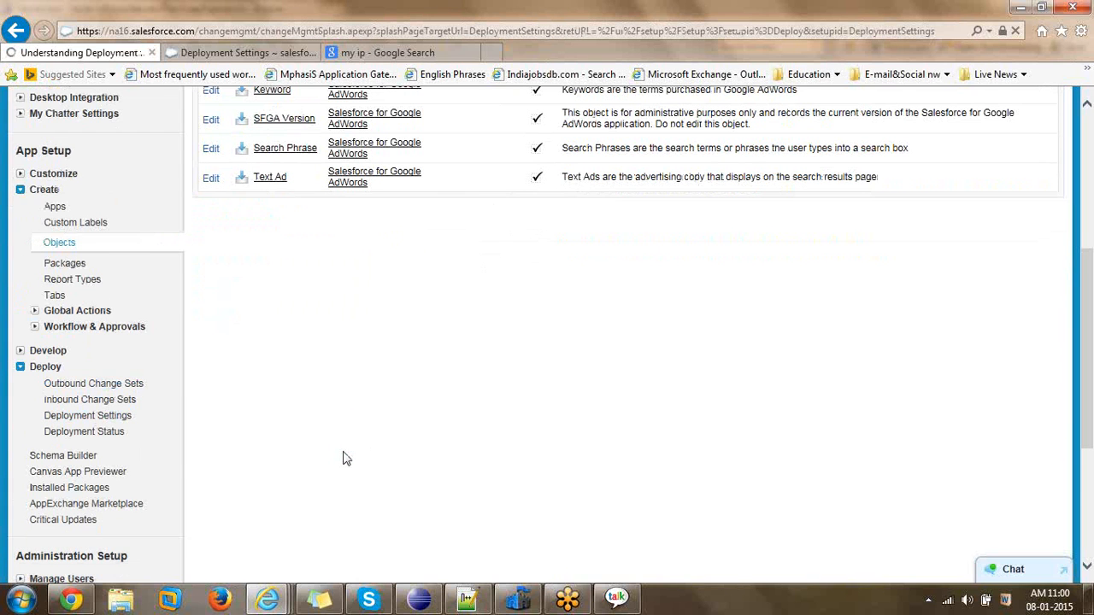
middle_click(623, 306)
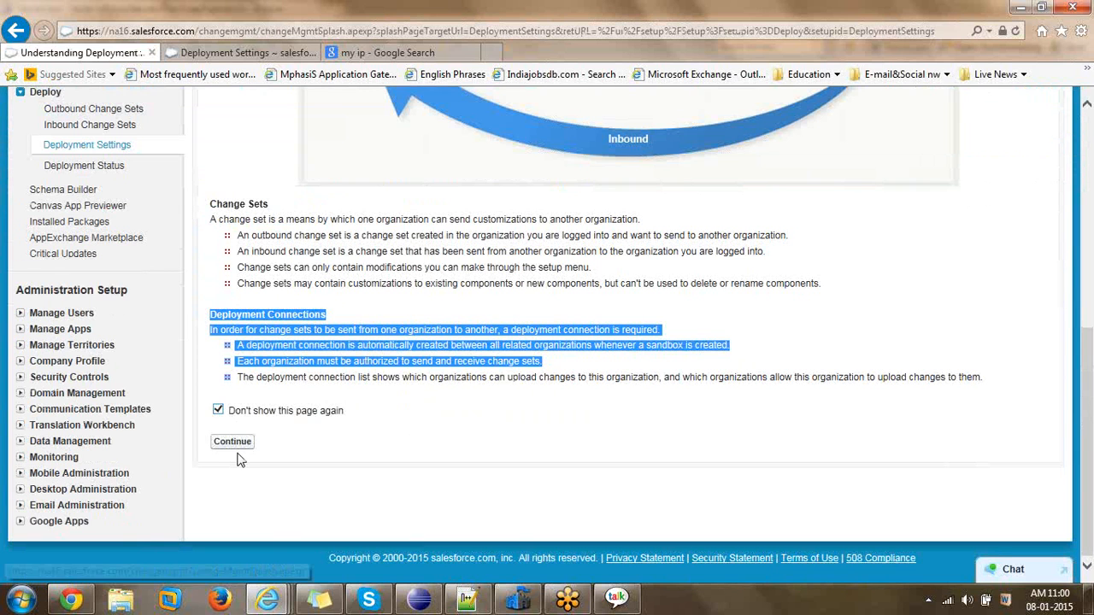
click(239, 451)
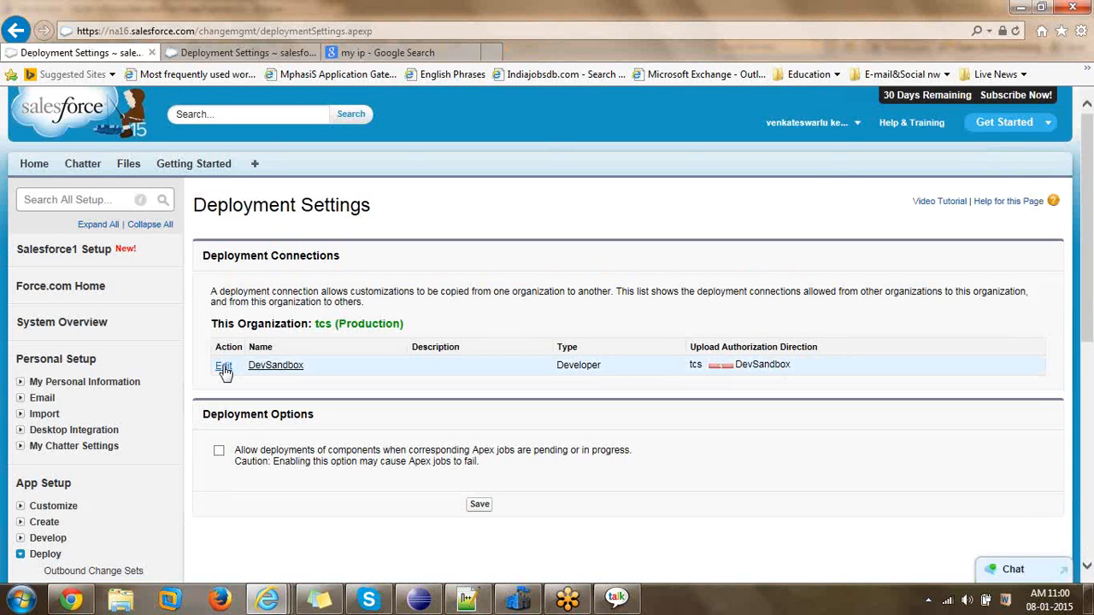
Edit the DevSandbox deployment connection in production to allow inbound changes, save it and return to the connections list
click(224, 368)
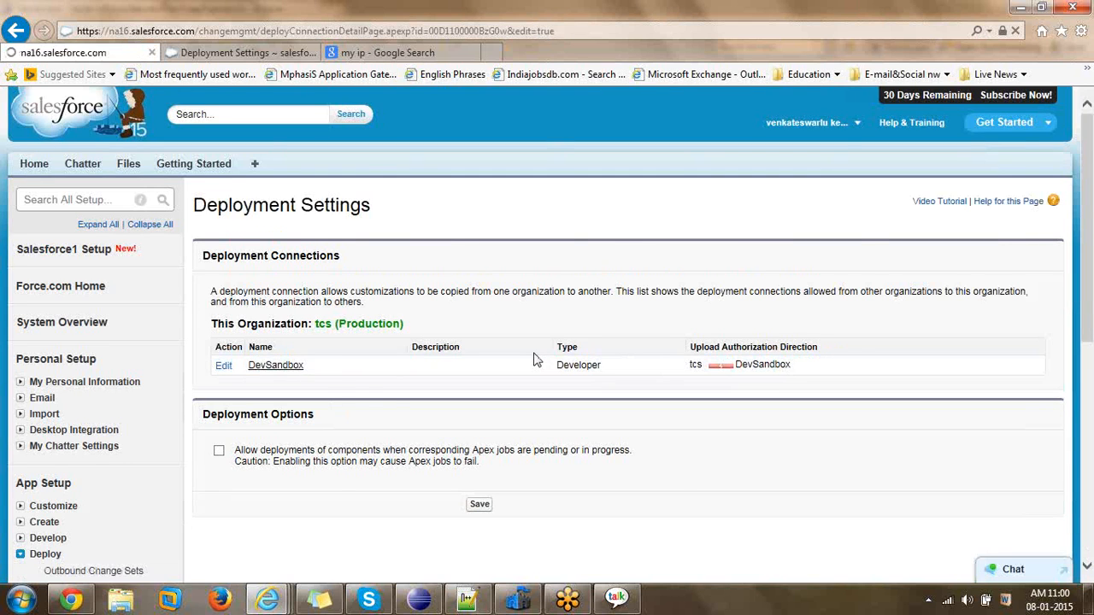
click(374, 470)
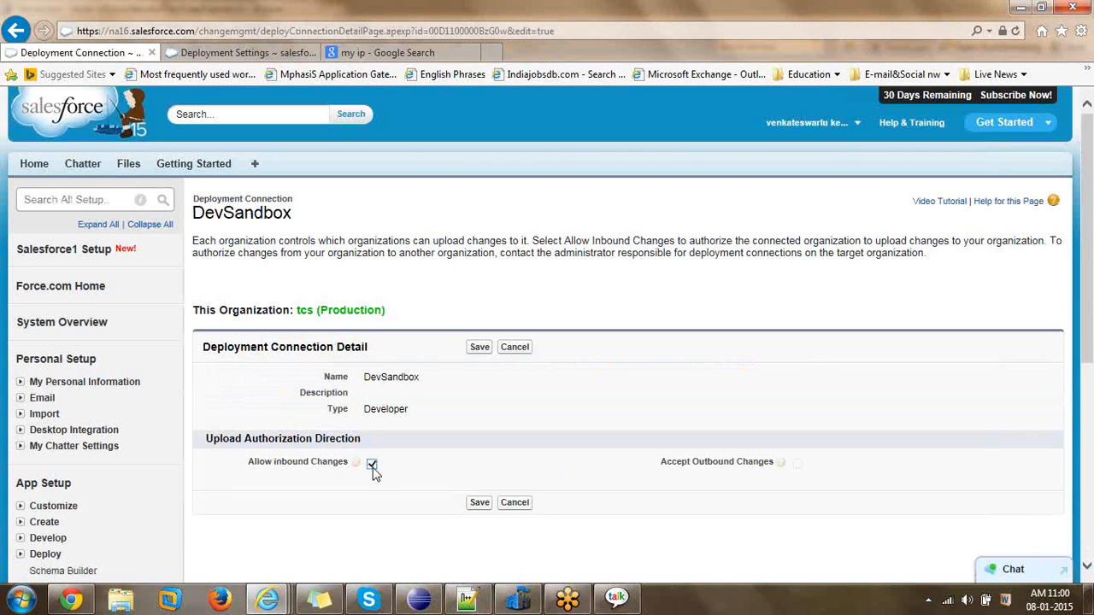
click(480, 350)
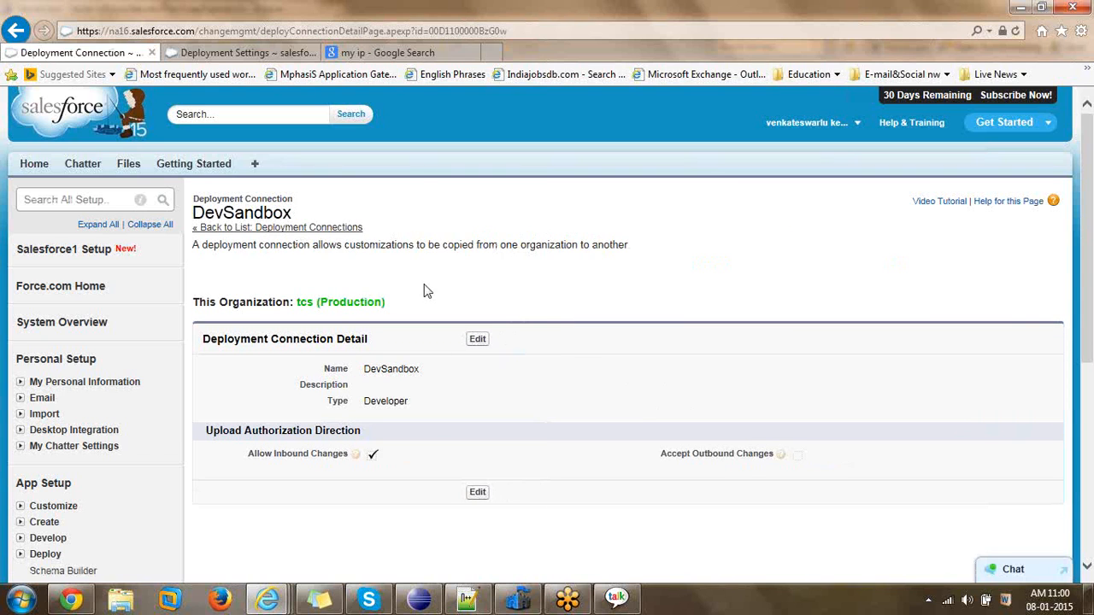
click(346, 228)
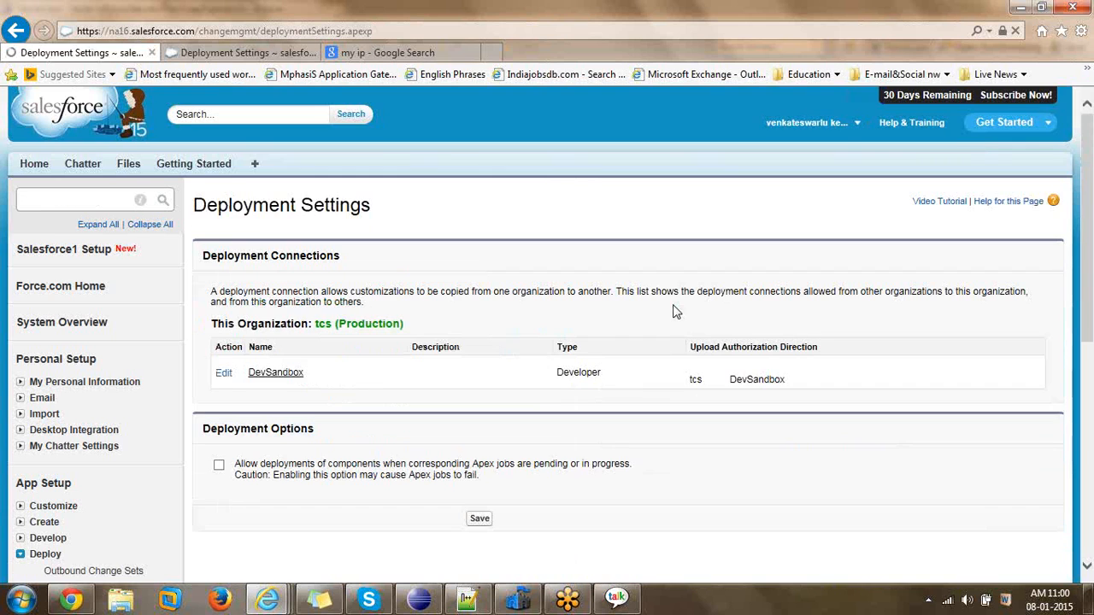
Examine the upload authorization direction between tcs and DevSandbox in the production deployment connections
triple_click(772, 370)
click(775, 371)
triple_click(694, 365)
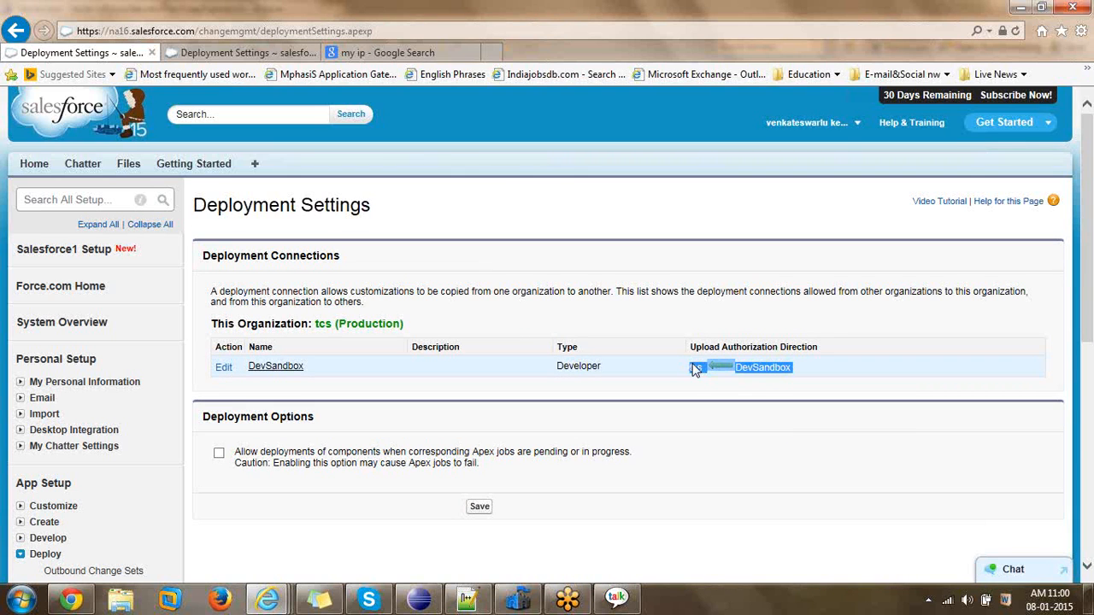
click(694, 369)
double_click(696, 368)
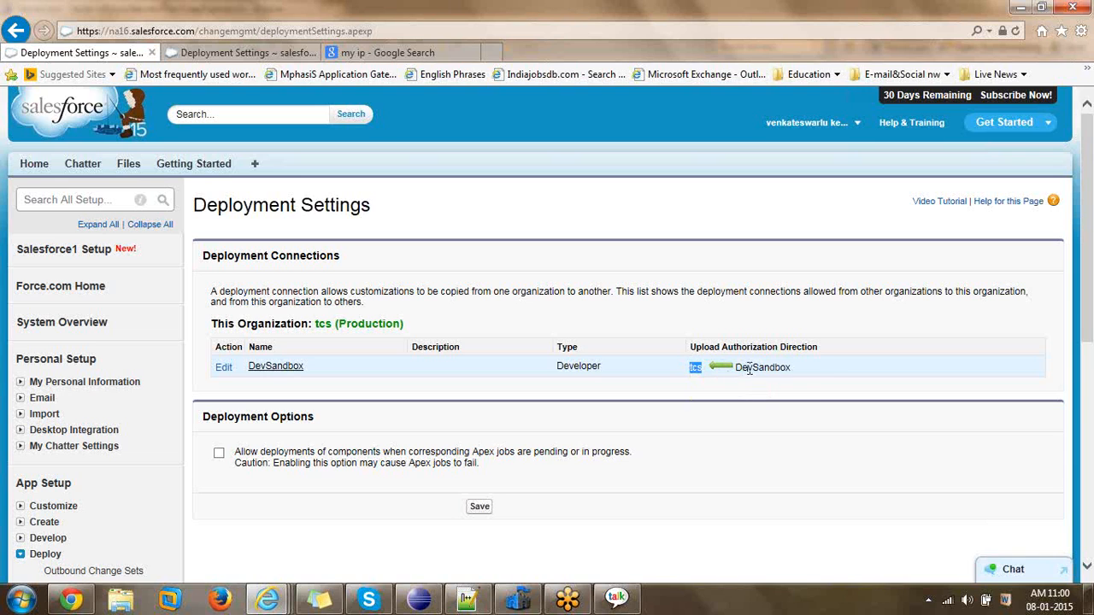
double_click(752, 368)
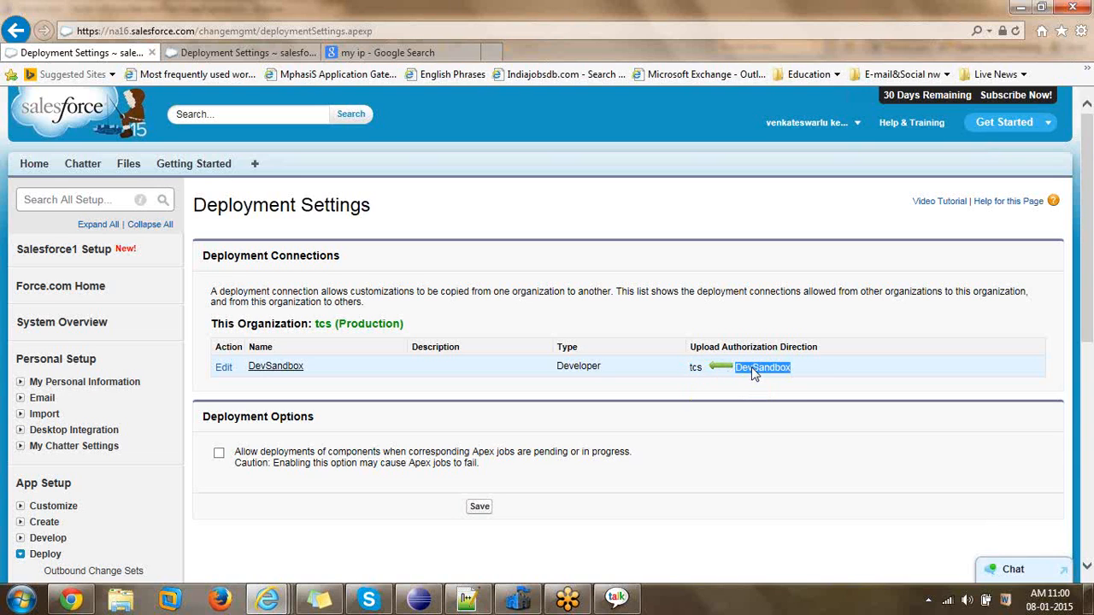
double_click(696, 368)
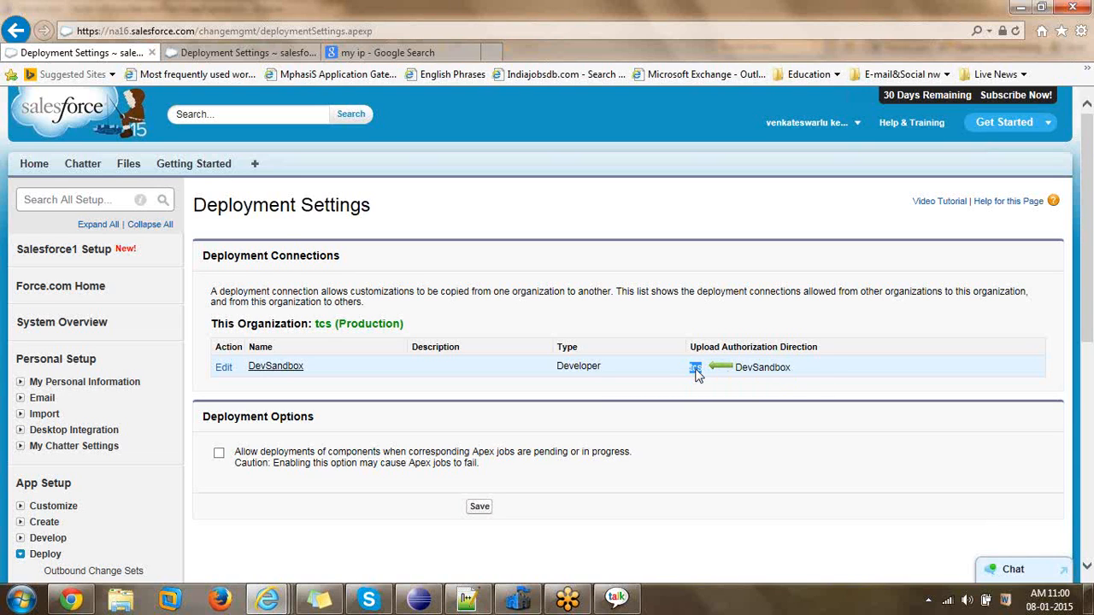
click(697, 374)
In the sandbox's deployment settings, edit the Production connection to allow inbound changes and save it
click(254, 52)
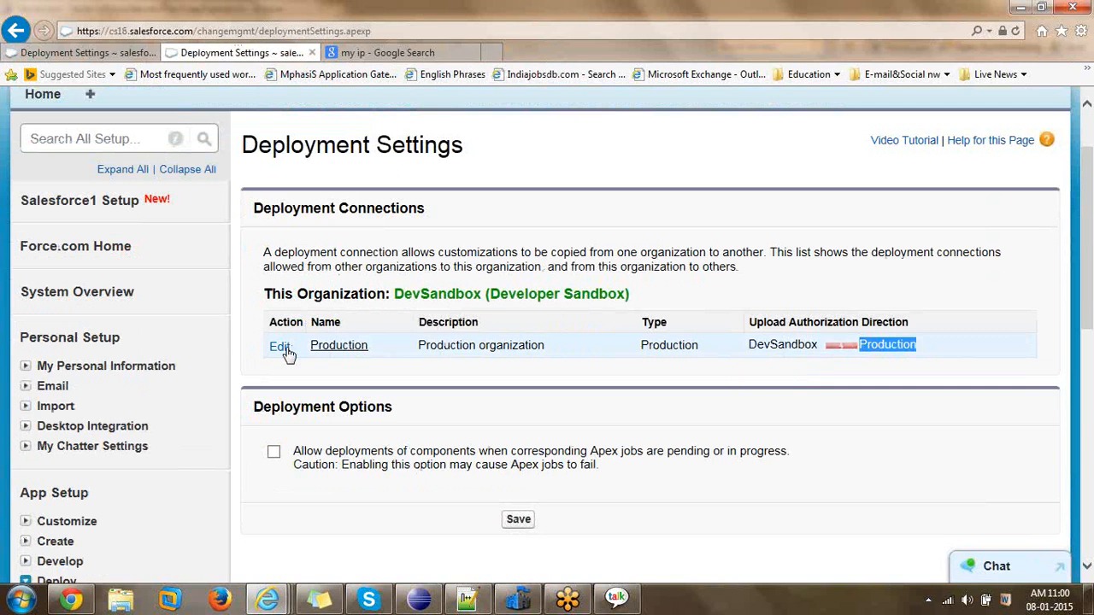
click(280, 346)
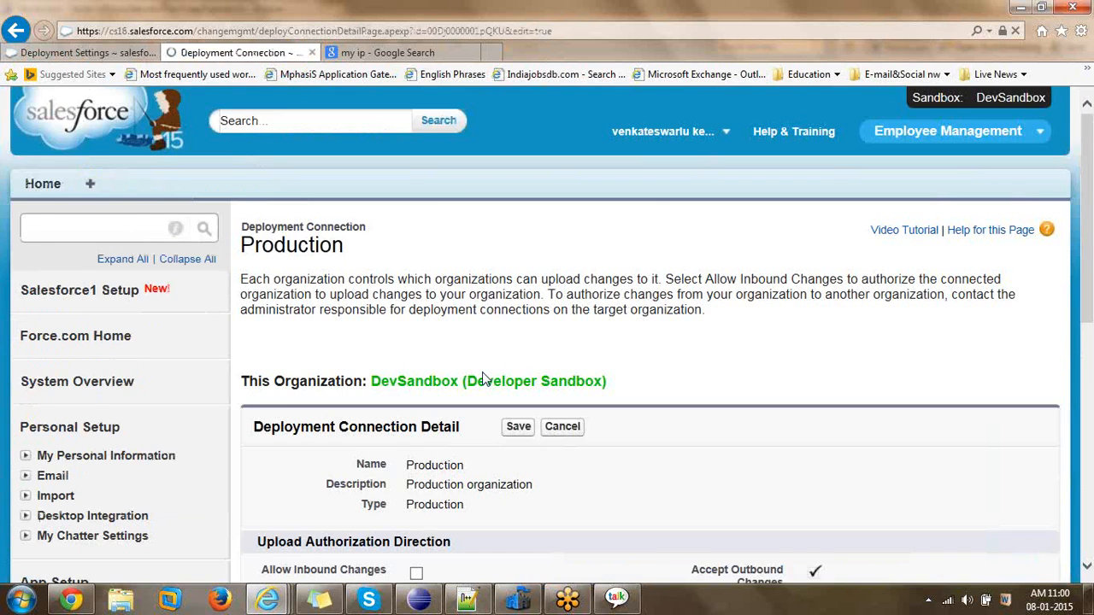
scroll(410, 436, down, 3)
click(416, 409)
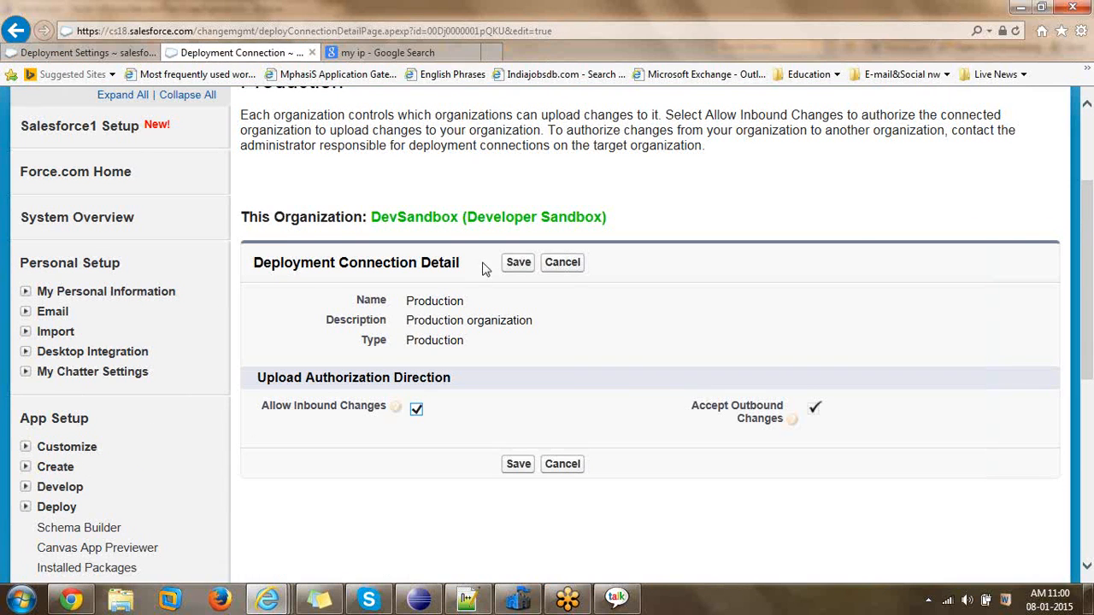
click(518, 263)
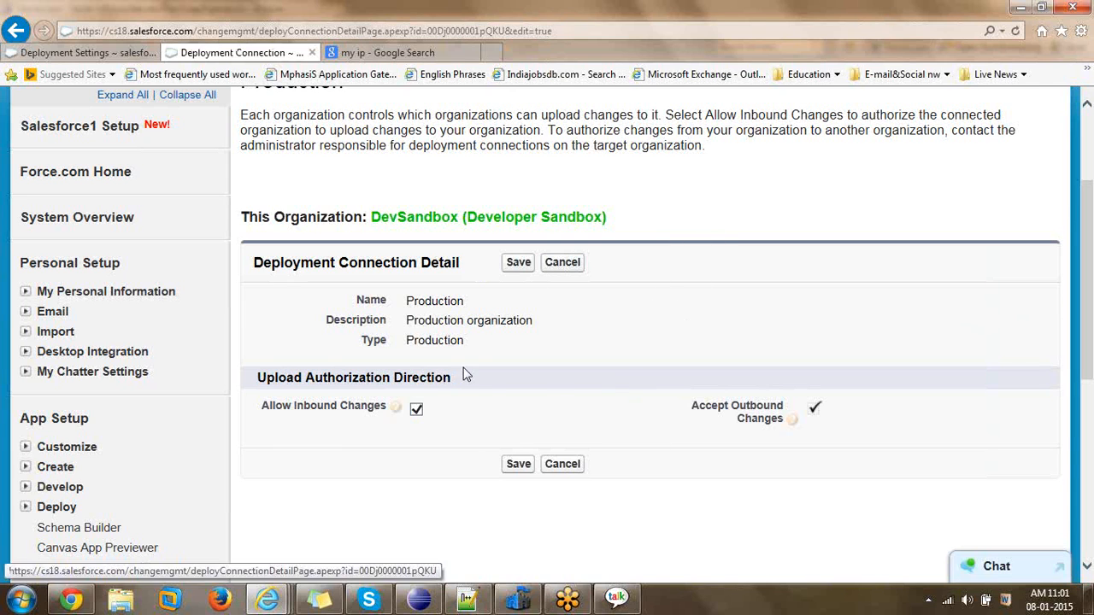
scroll(468, 379, down, 5)
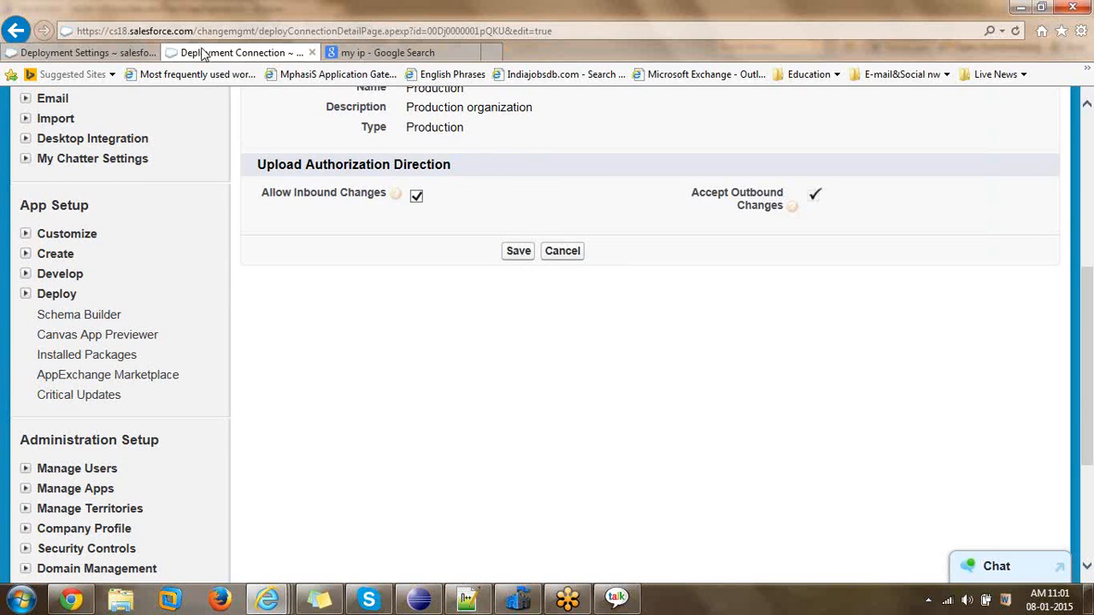
Reload the production organization's Deployment Settings page and check the upload direction for DevSandbox
click(120, 53)
click(284, 30)
key(Return)
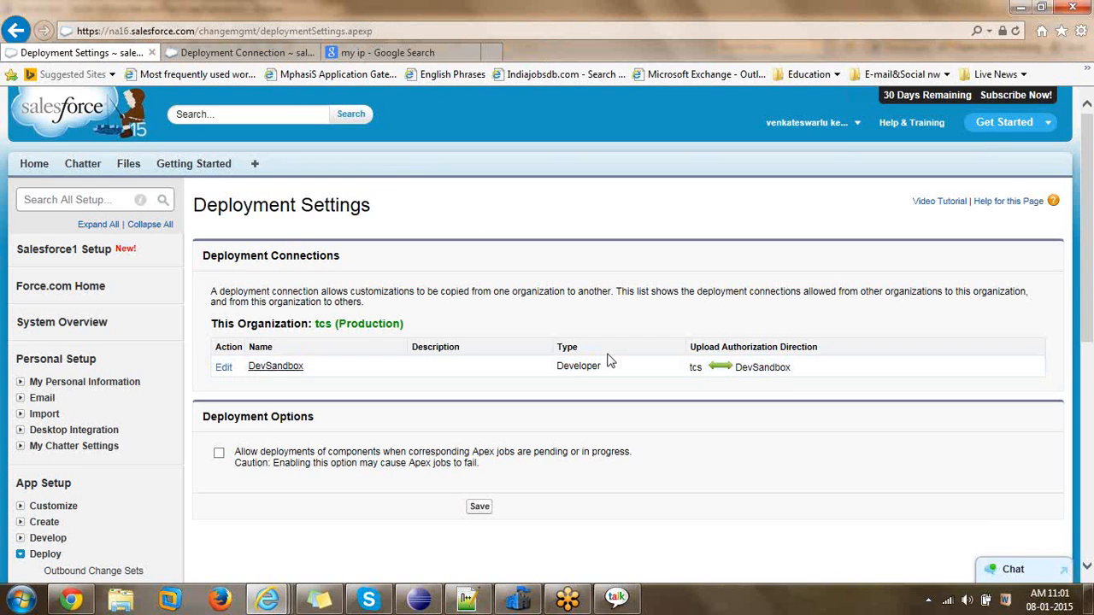
Open the sandbox's Outbound Change Sets, setting the deployments introduction page not to be shown again
click(243, 53)
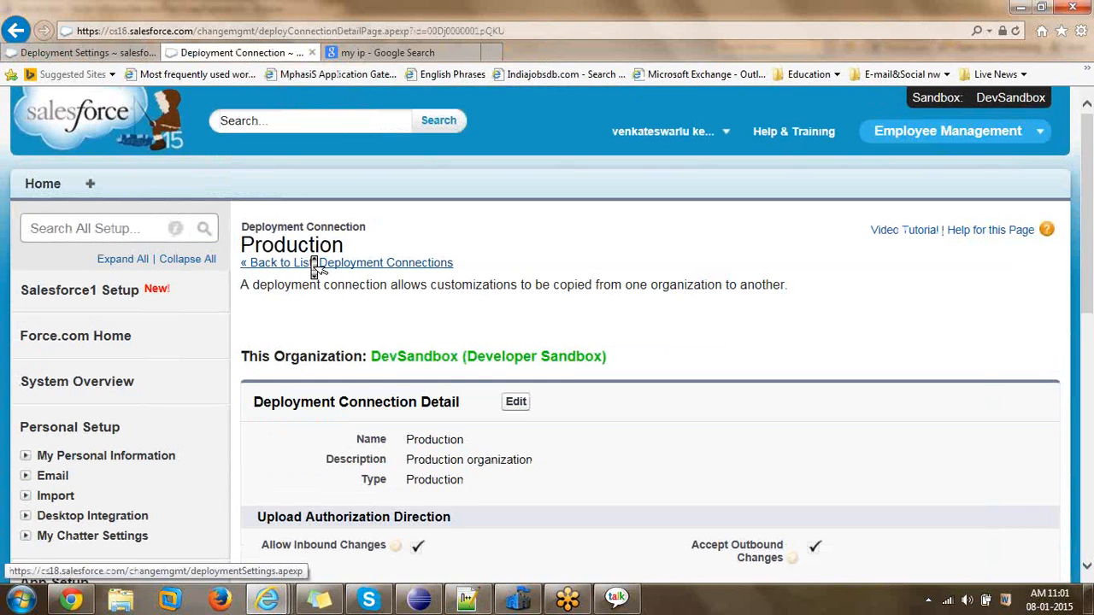
scroll(314, 267, down, 1)
scroll(312, 264, down, 4)
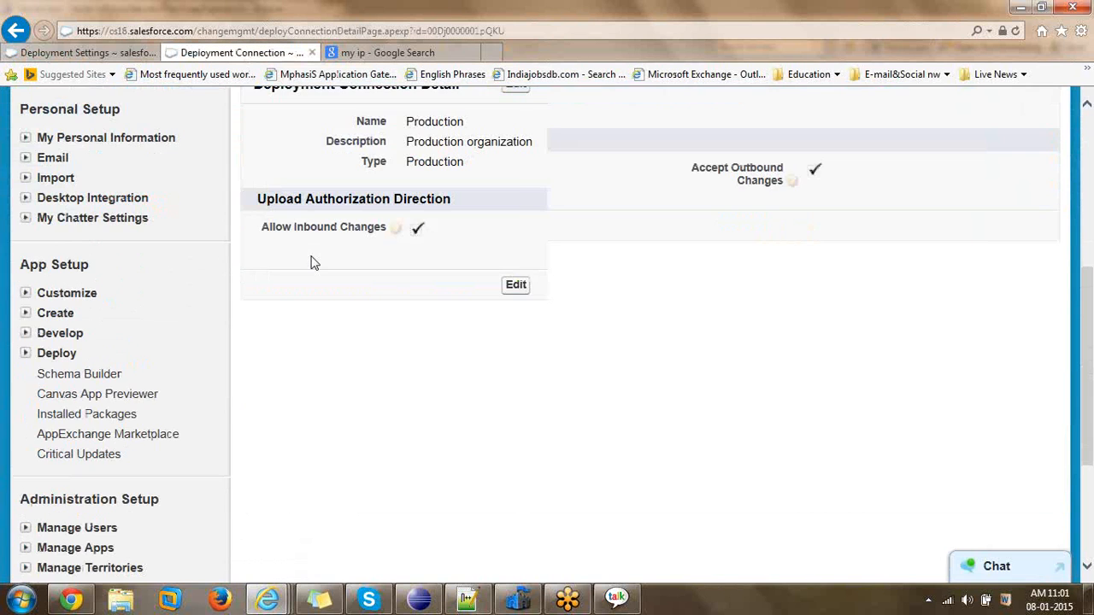
click(26, 274)
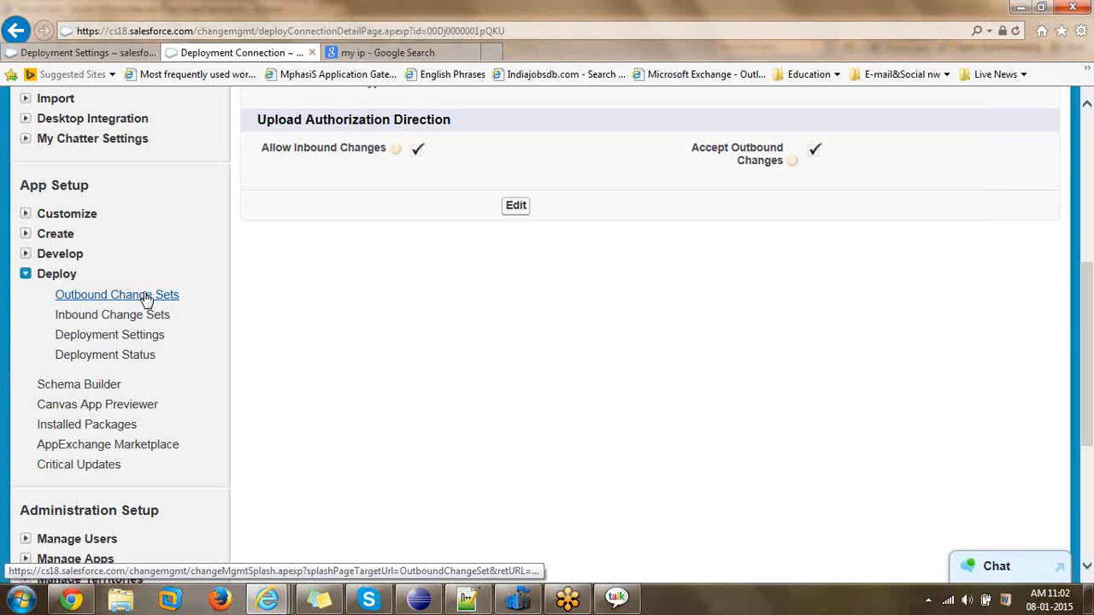
click(150, 296)
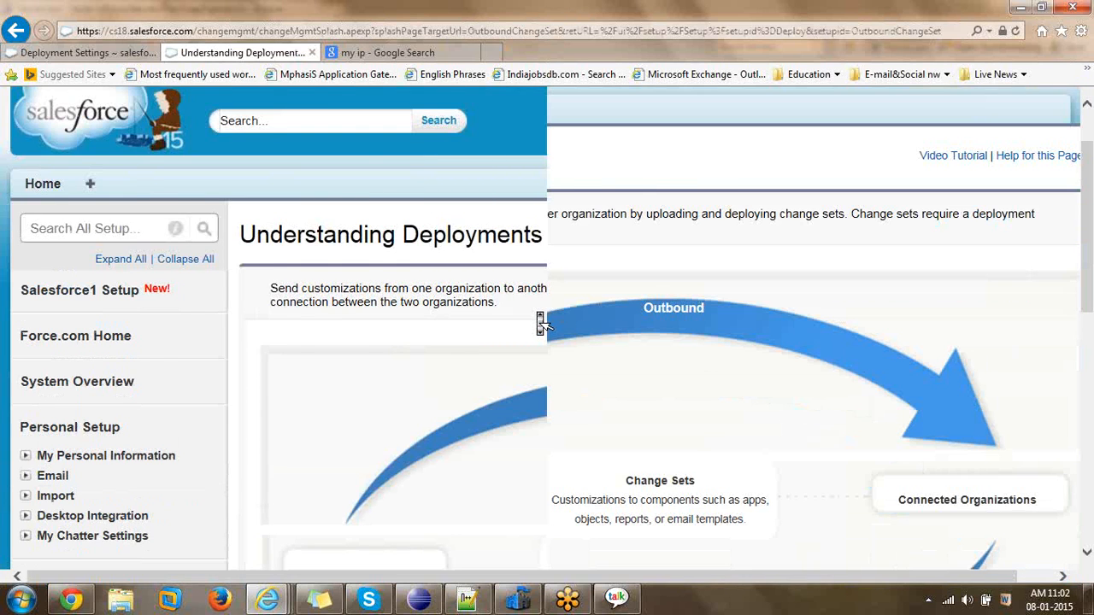
scroll(541, 325, down, 7)
click(271, 388)
click(293, 434)
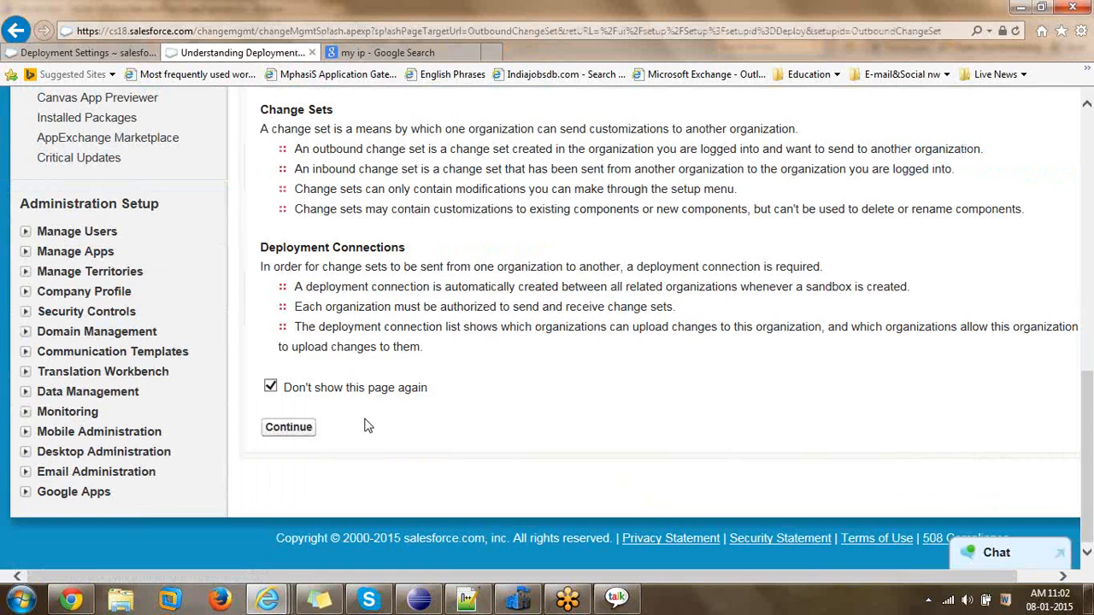
click(309, 430)
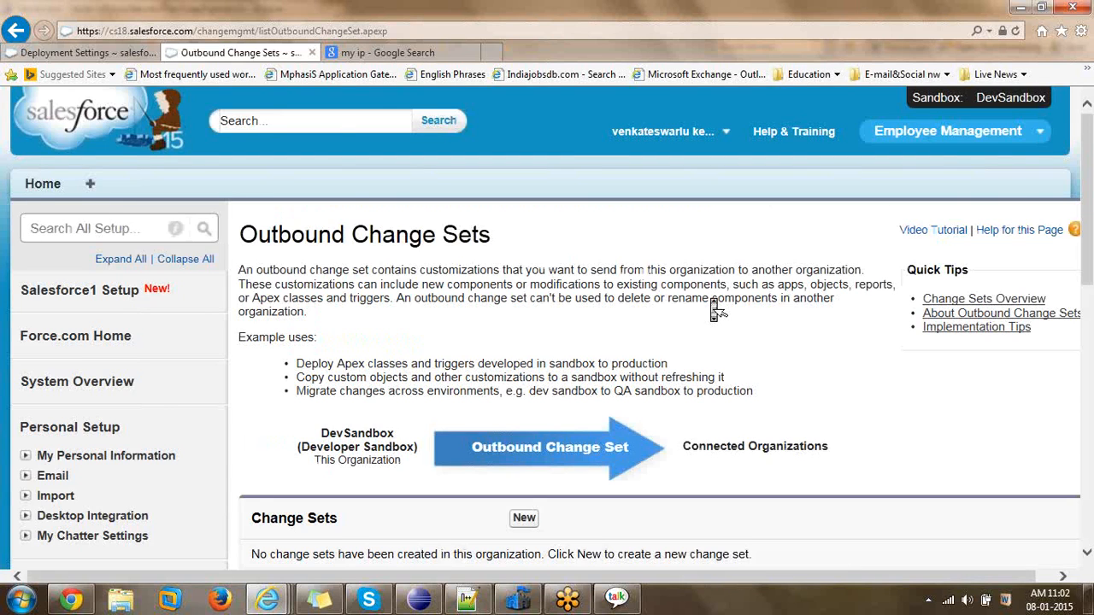
Create and save a new outbound change set named Deployment_v1 in DevSandbox
scroll(716, 312, down, 3)
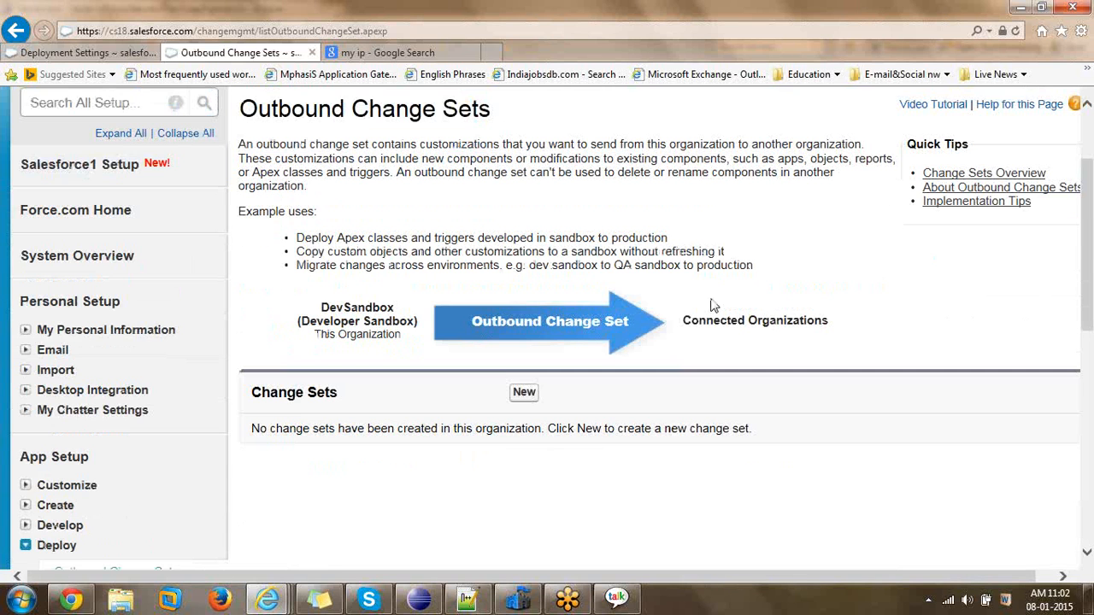
click(525, 392)
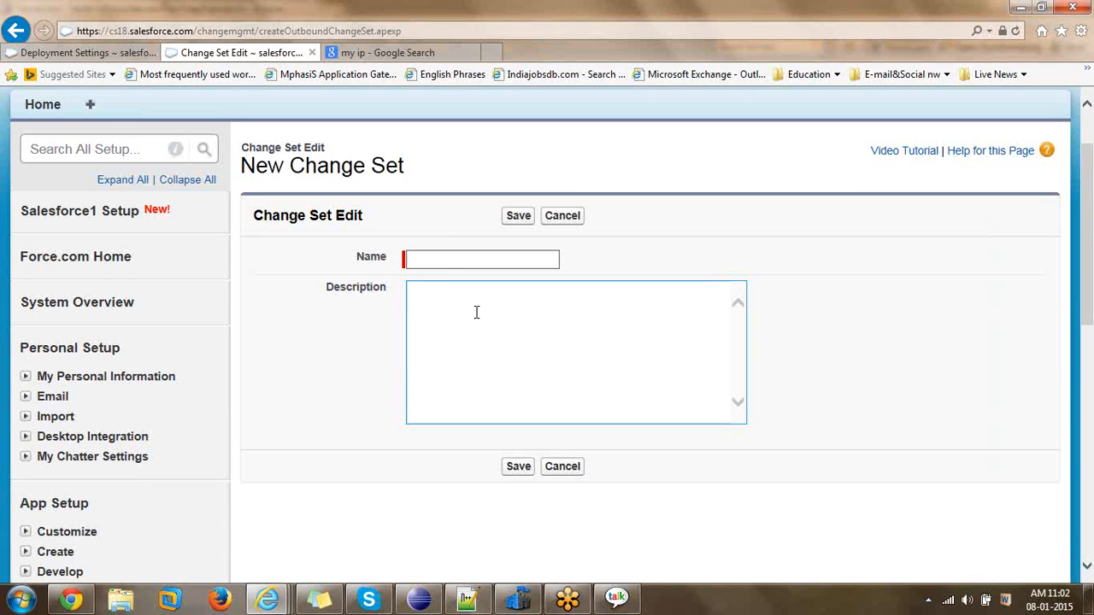
click(448, 257)
text(Deploym)
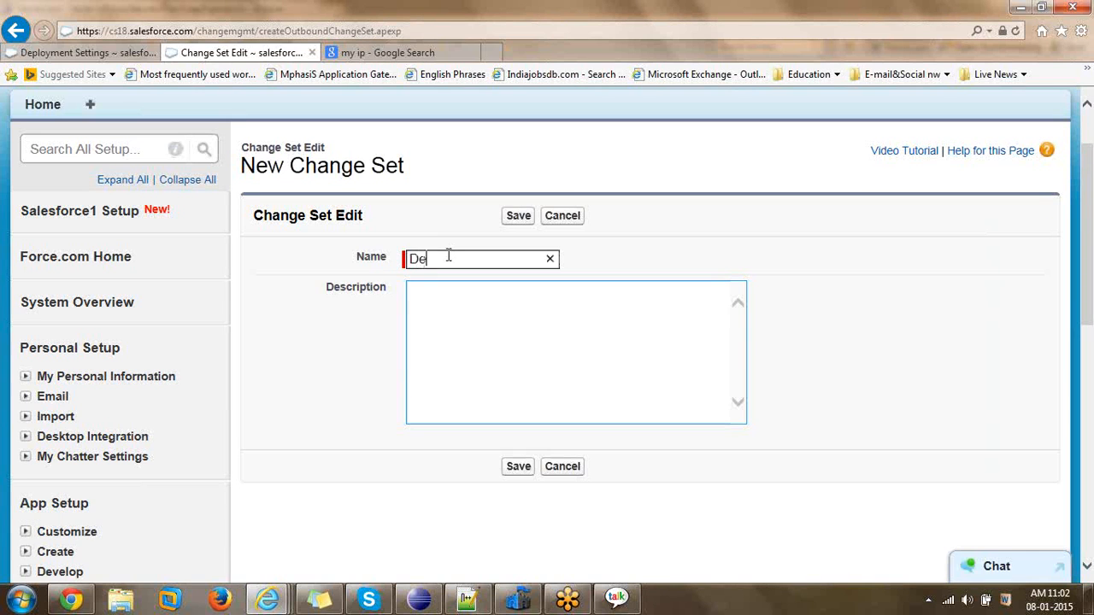
text(ent_v2)
key(BackSpace)
text(1)
click(520, 216)
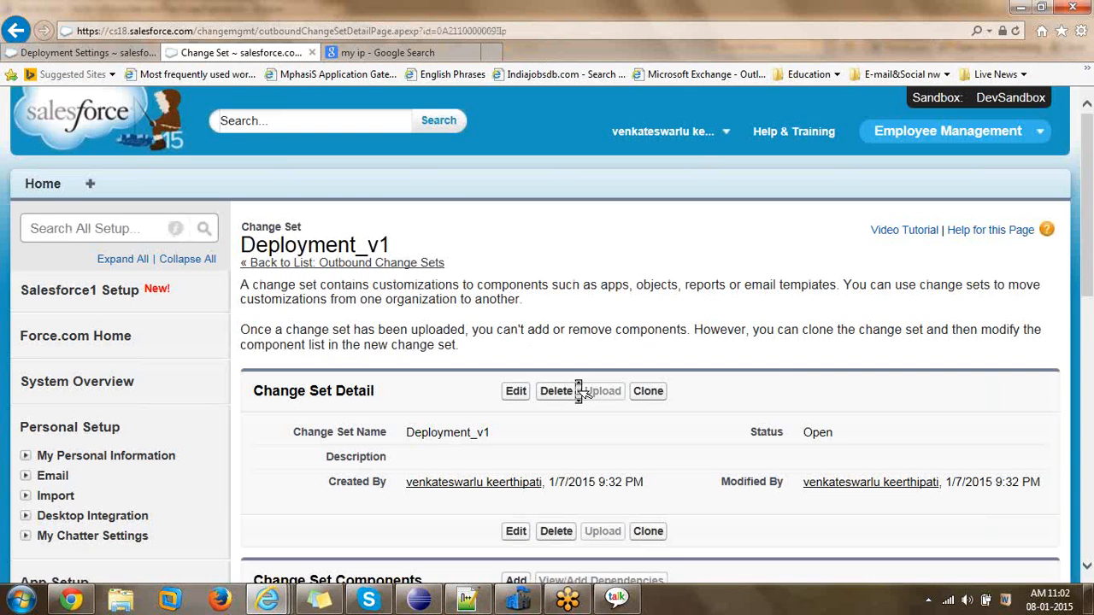
Add the Employee_Management app to the components of the Deployment_v1 change set
scroll(580, 390, down, 1)
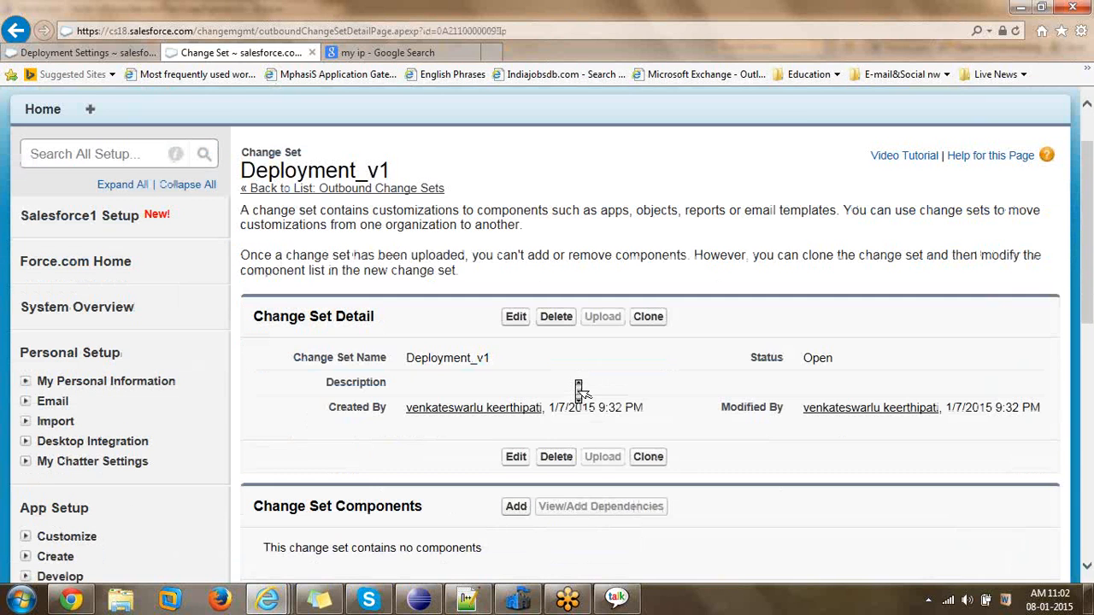
scroll(580, 390, down, 1)
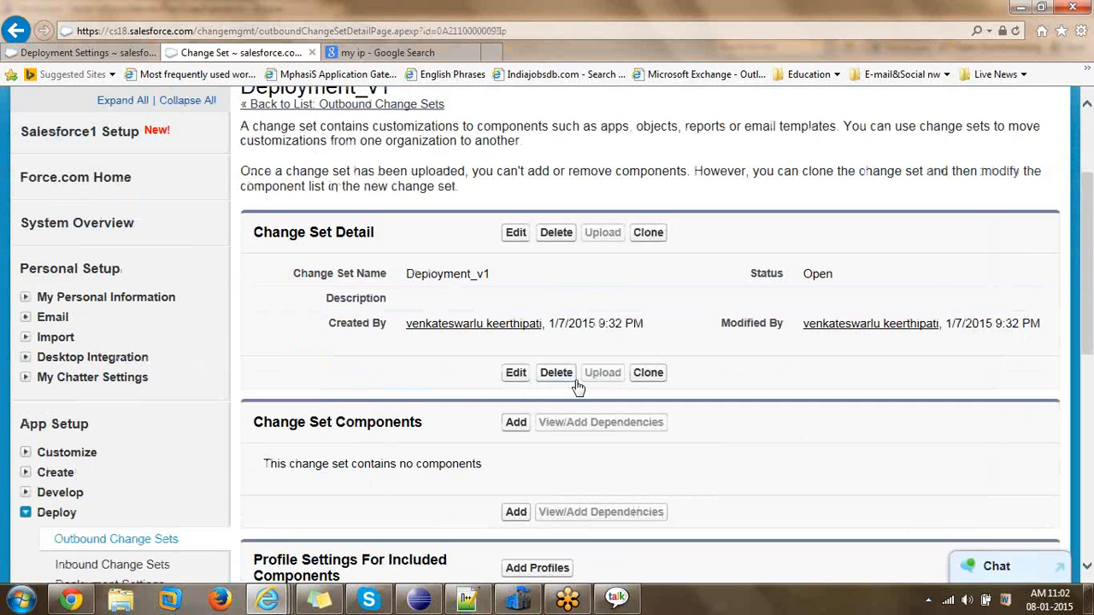
scroll(710, 376, down, 1)
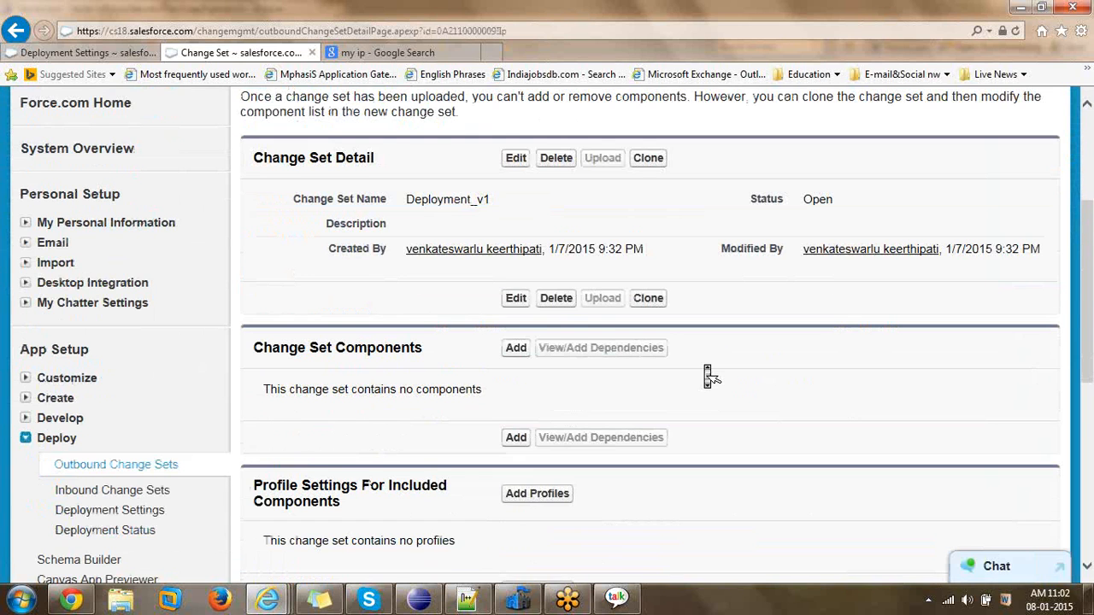
scroll(710, 376, down, 1)
click(515, 275)
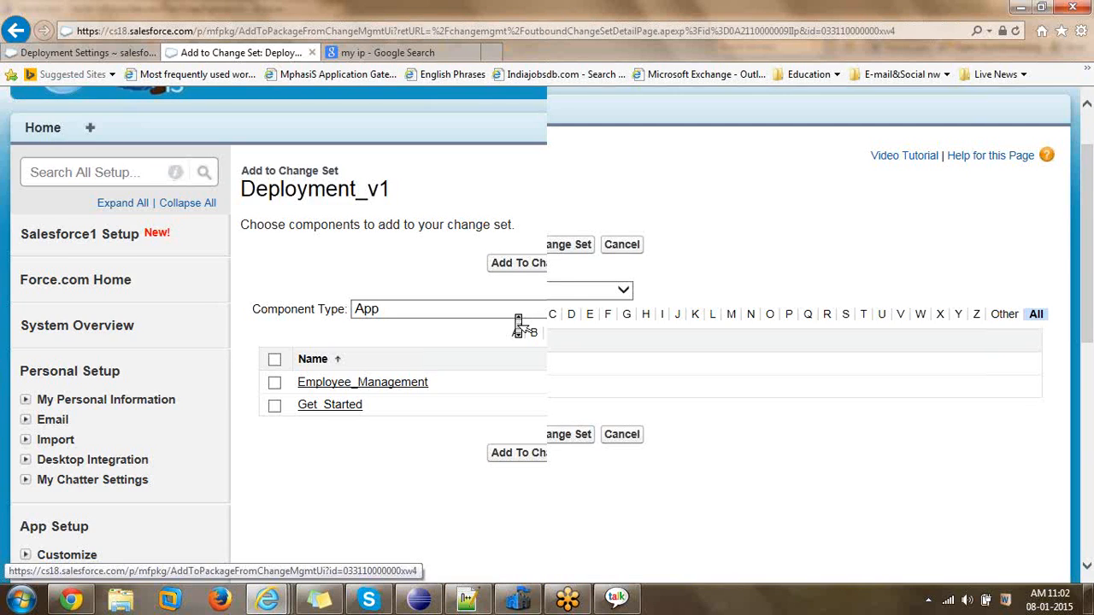
click(274, 363)
click(515, 437)
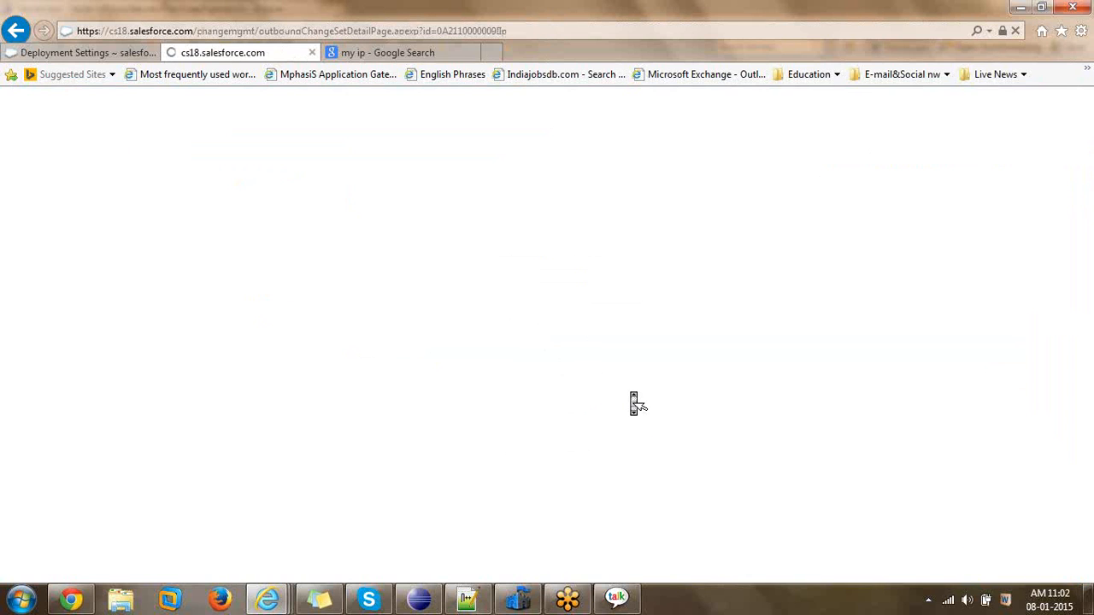
Start adding more components to Deployment_v1 and set the component type to Custom Object
scroll(637, 404, down, 2)
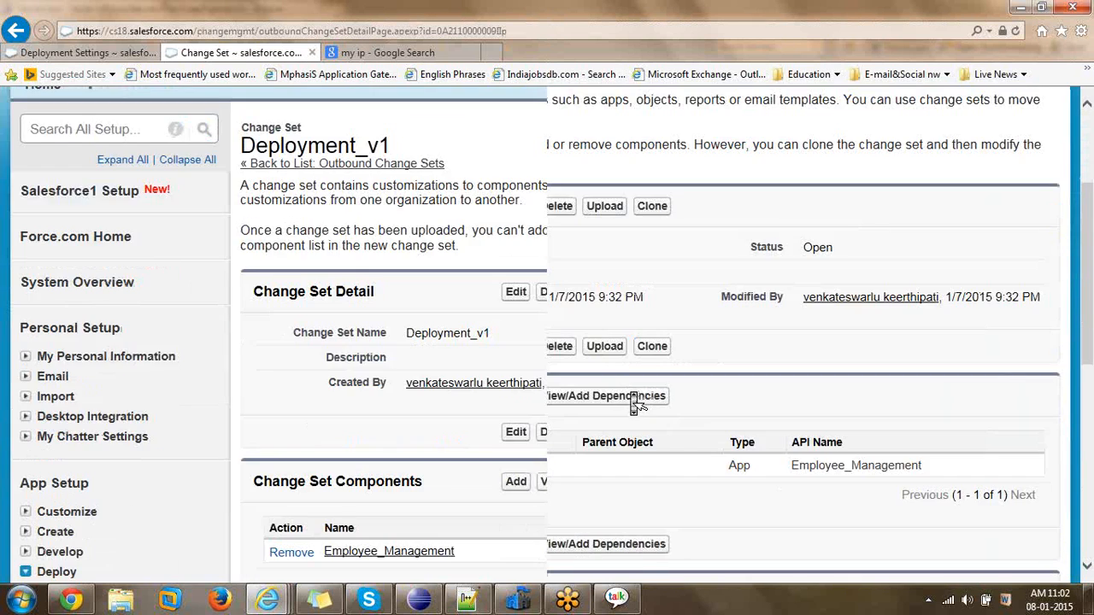
scroll(637, 404, down, 3)
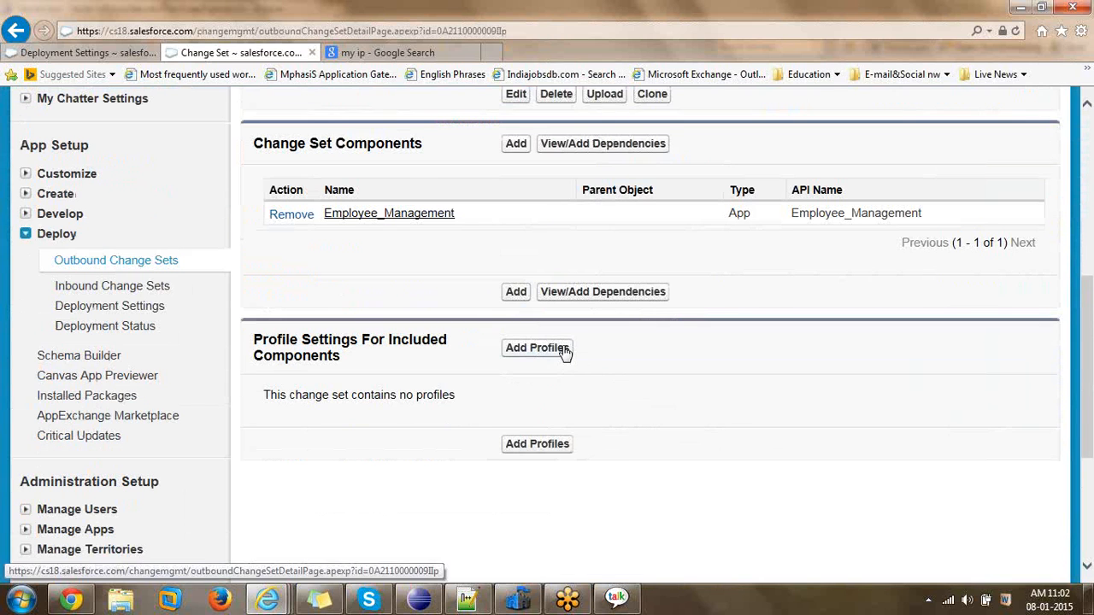
click(517, 144)
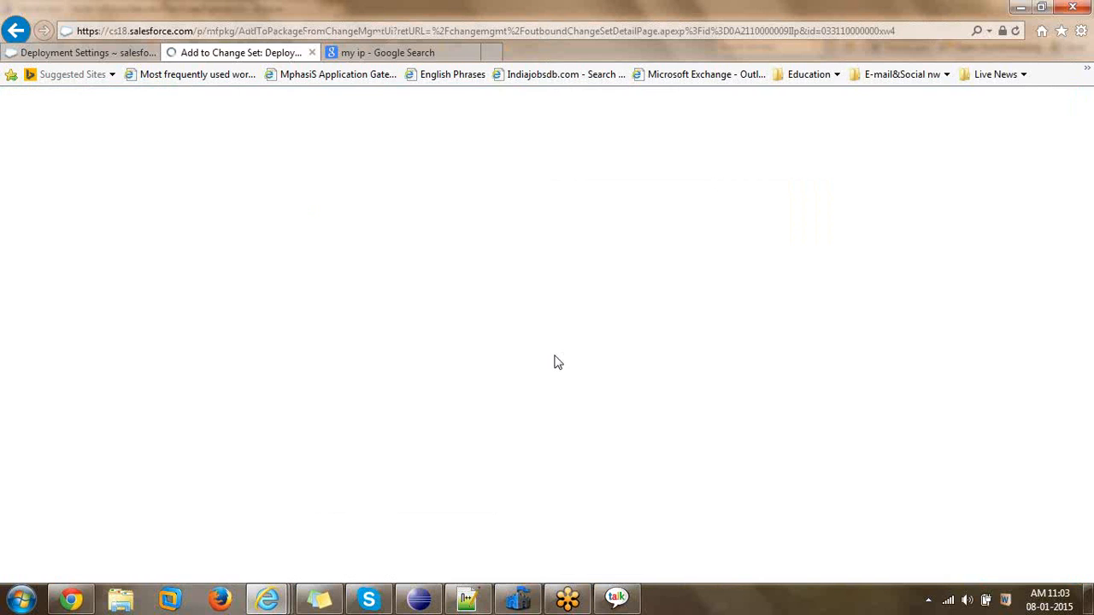
scroll(554, 357, down, 1)
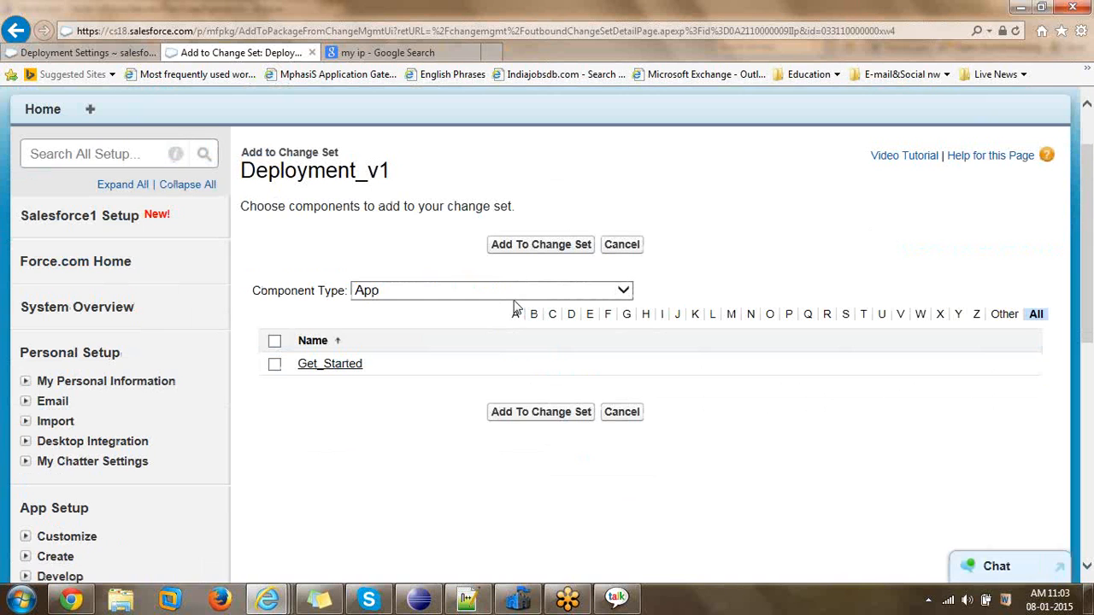
click(497, 291)
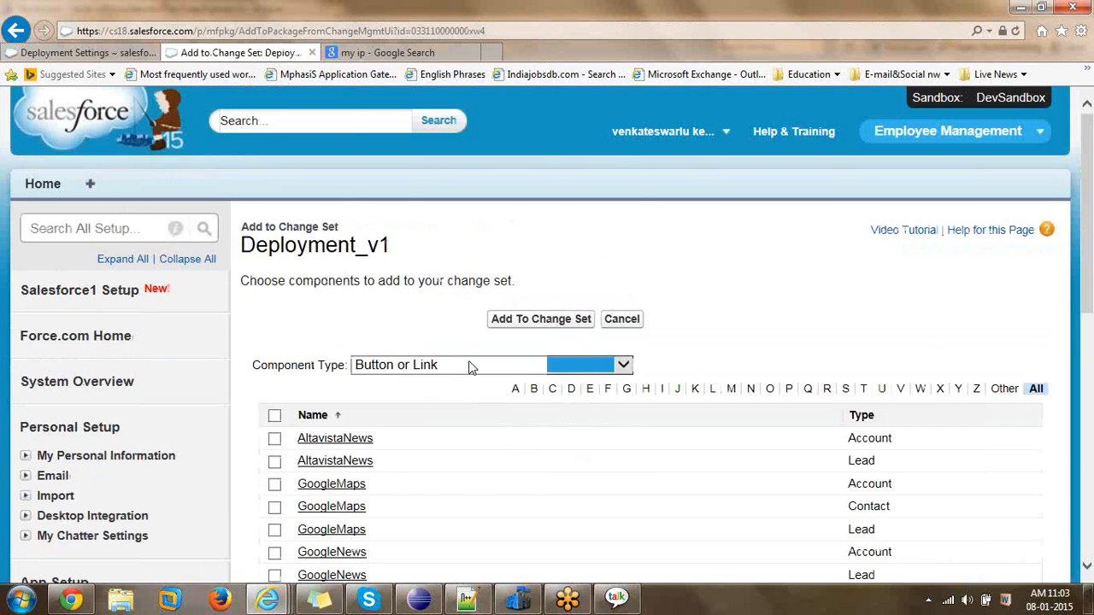
click(471, 366)
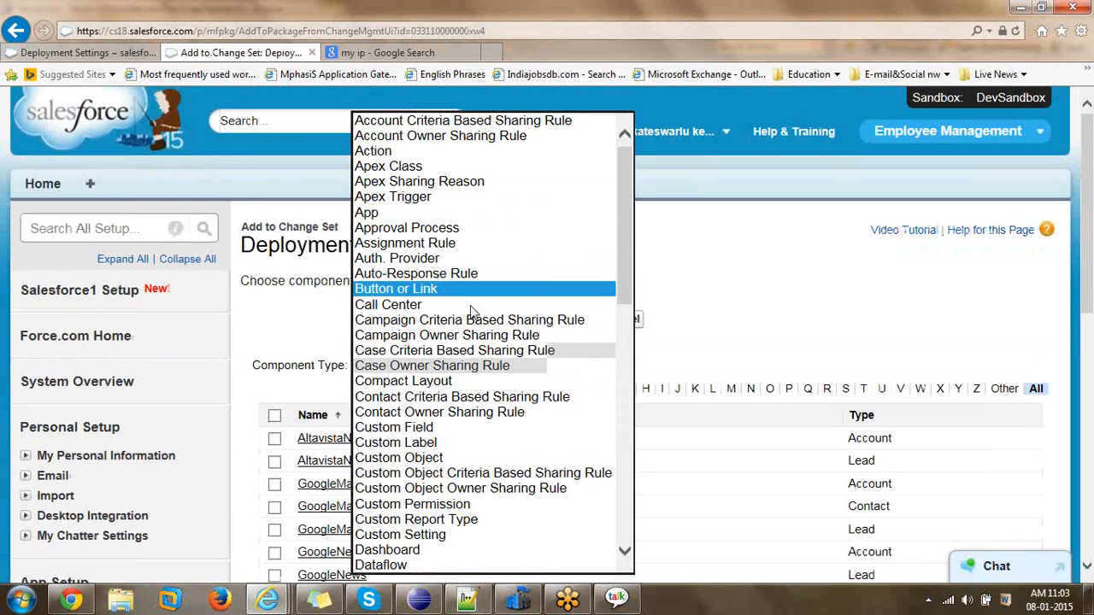
scroll(476, 249, down, 11)
scroll(479, 249, up, 3)
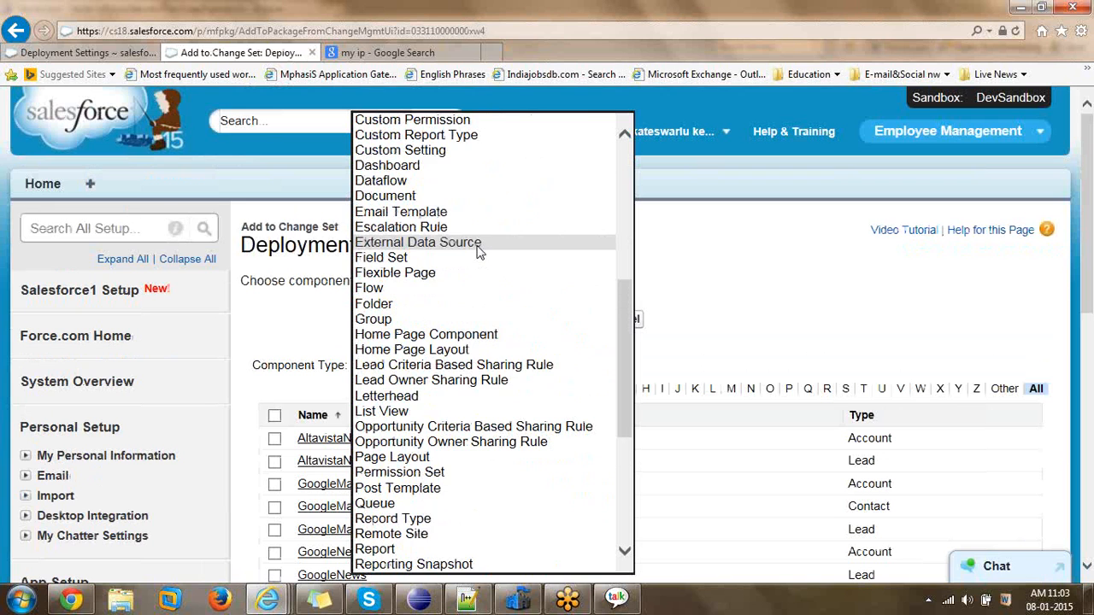
scroll(478, 248, up, 1)
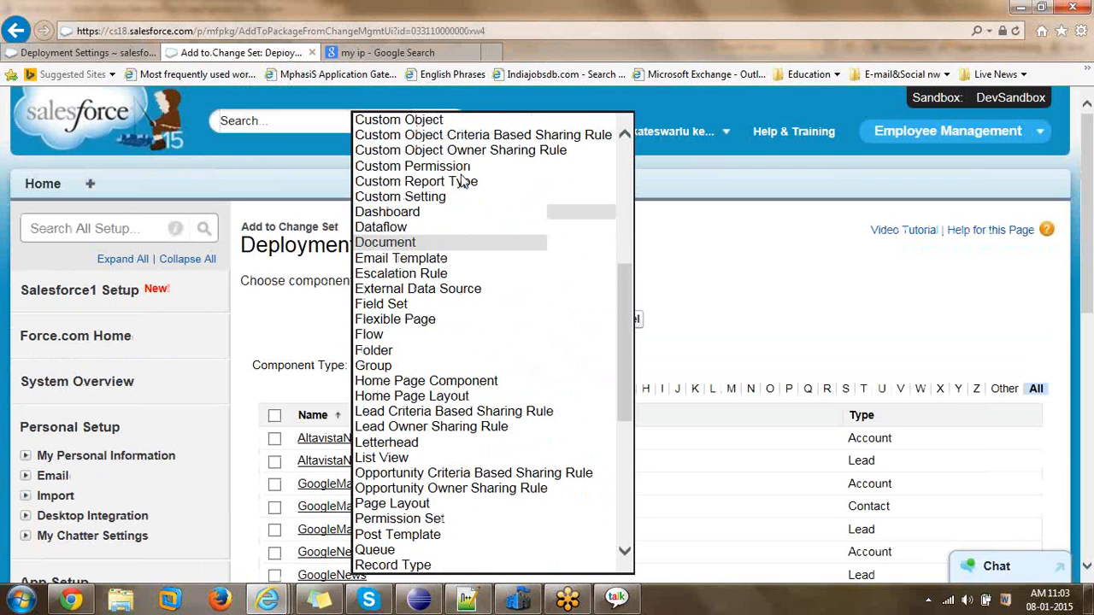
click(461, 118)
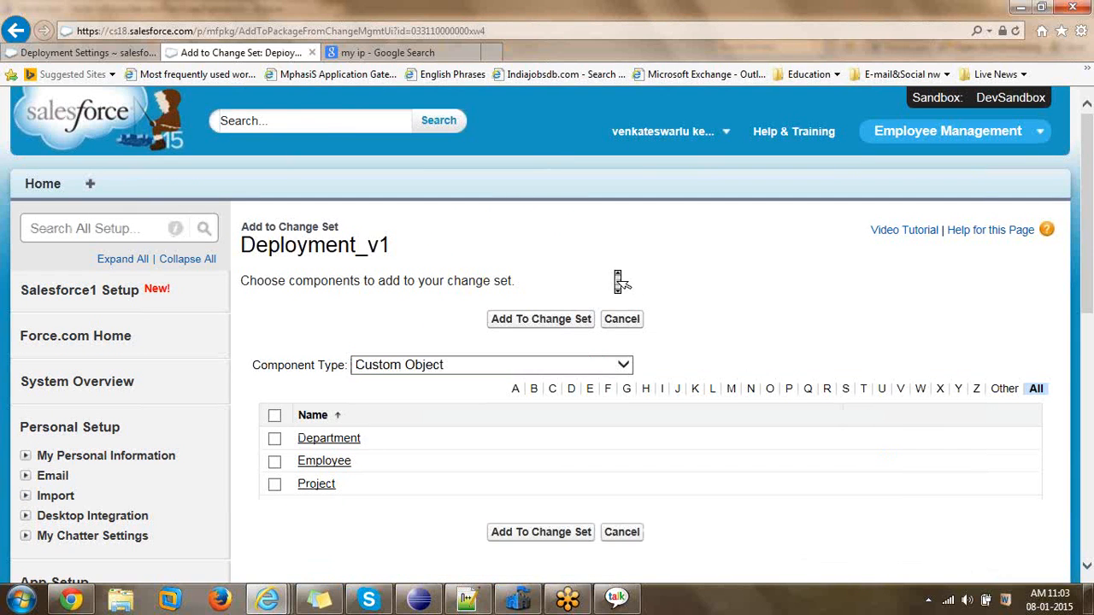
Add the Department, Employee and Project custom objects to the change set
scroll(619, 282, down, 1)
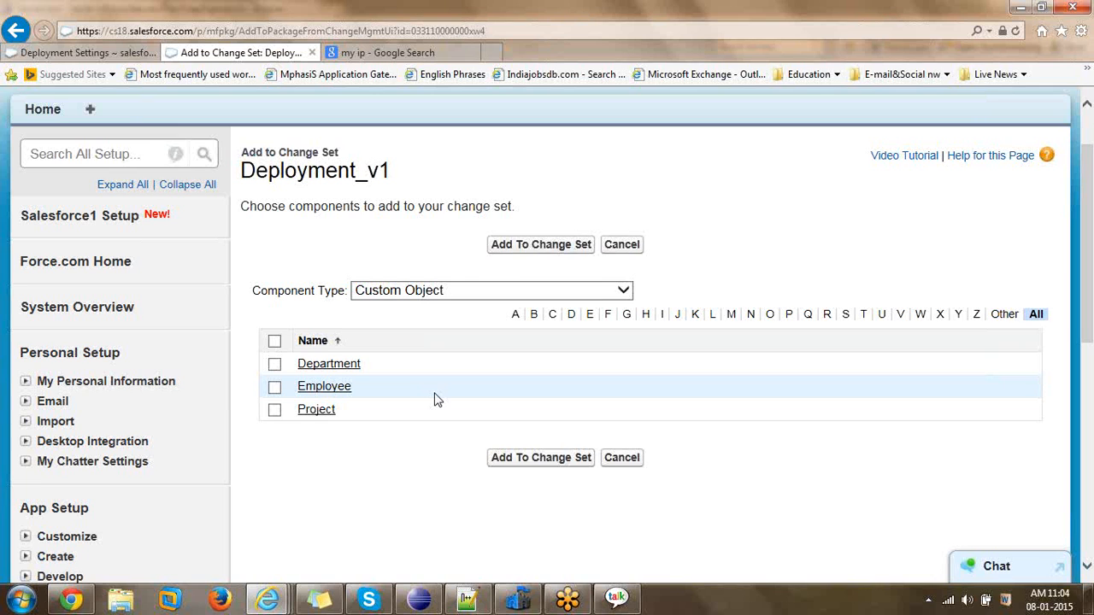
click(275, 364)
click(276, 389)
click(274, 411)
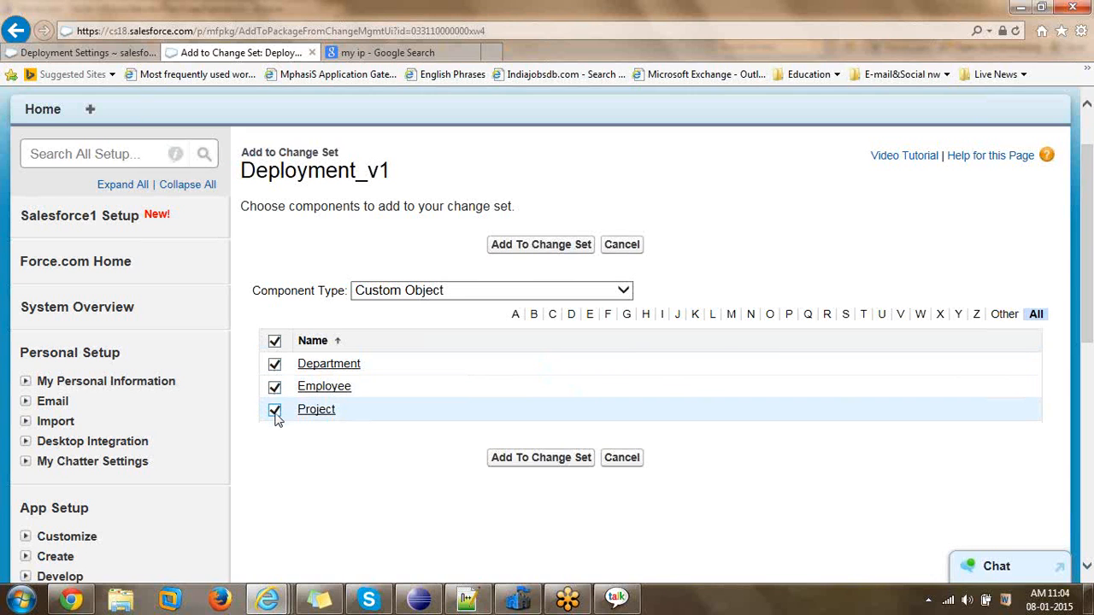
click(560, 248)
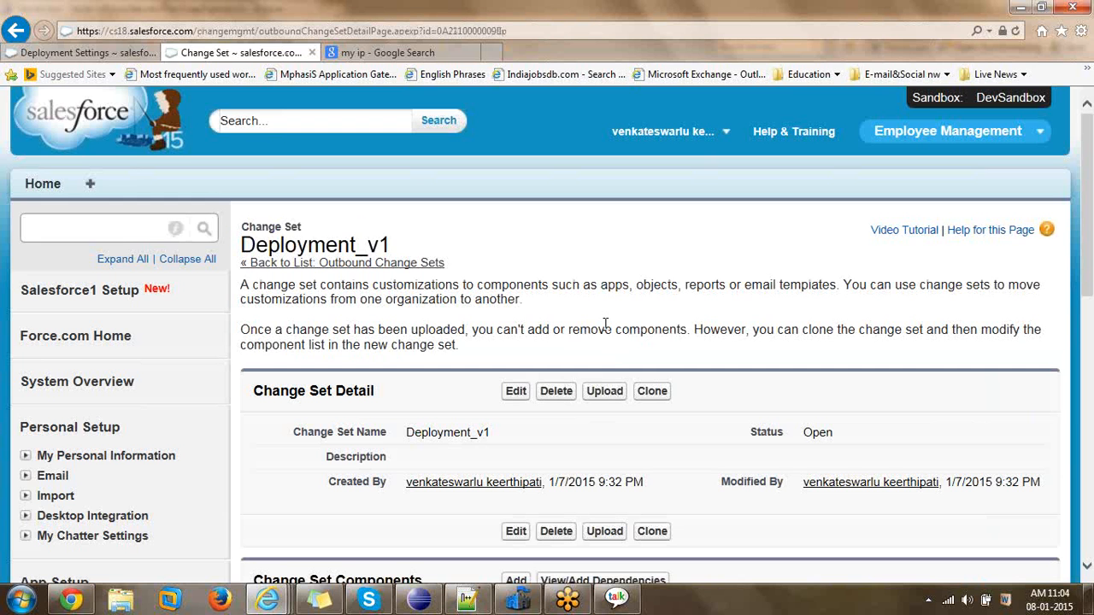
Start adding more components to Deployment_v1 and set the component type to Custom Field
scroll(609, 336, down, 2)
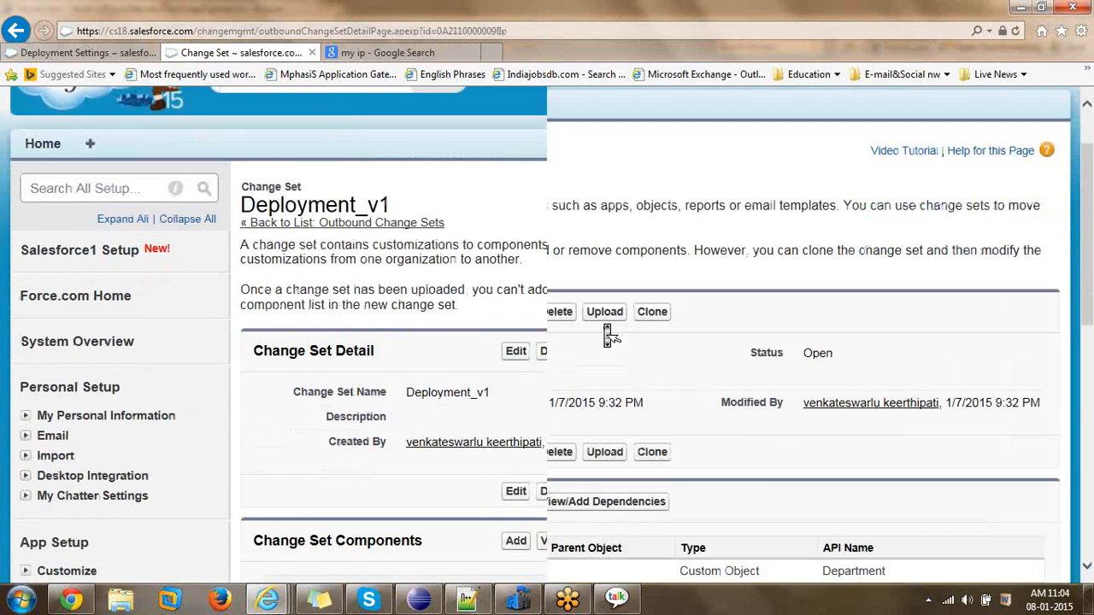
scroll(609, 333, down, 3)
click(515, 262)
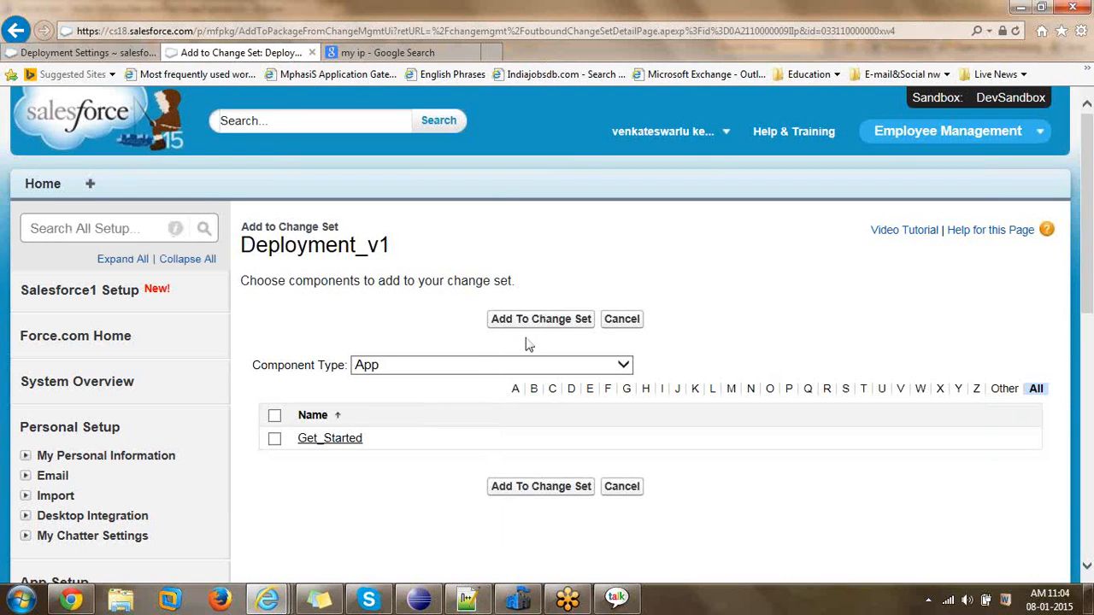
click(475, 365)
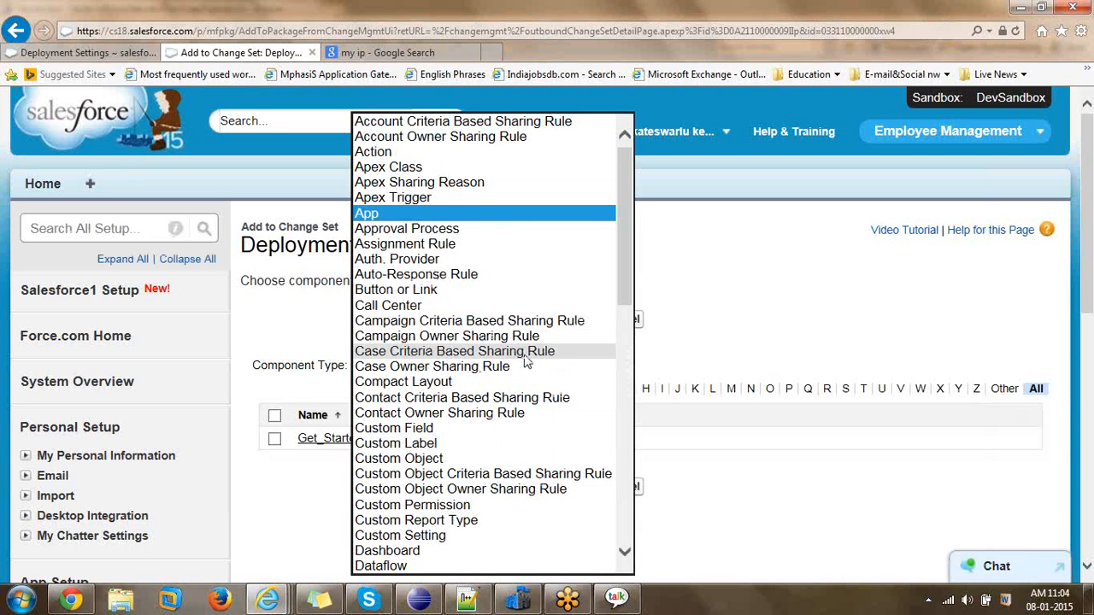
scroll(527, 362, down, 4)
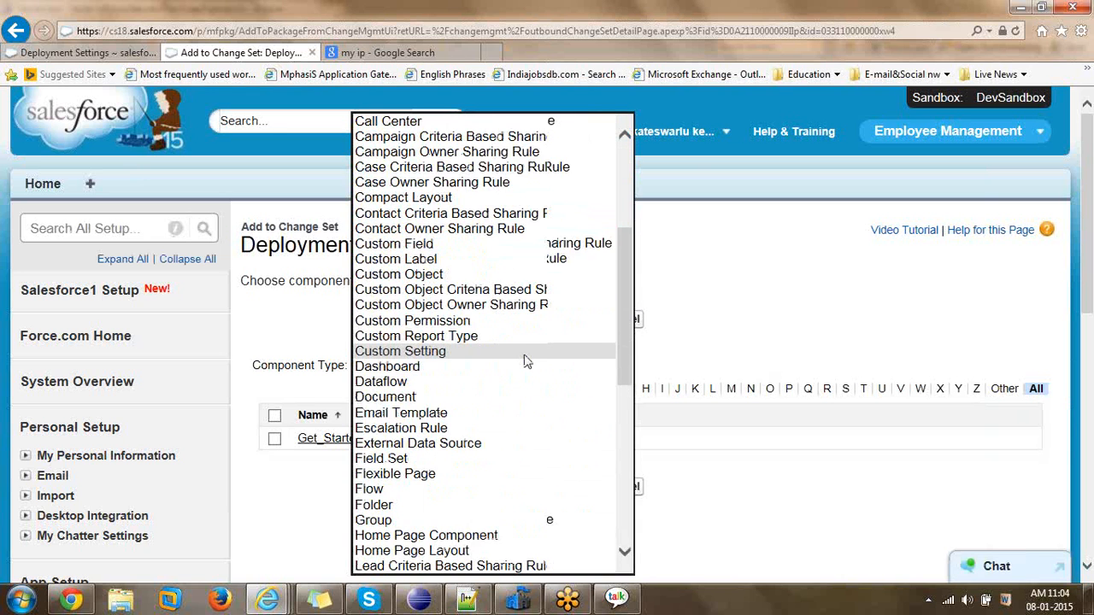
scroll(523, 354, up, 4)
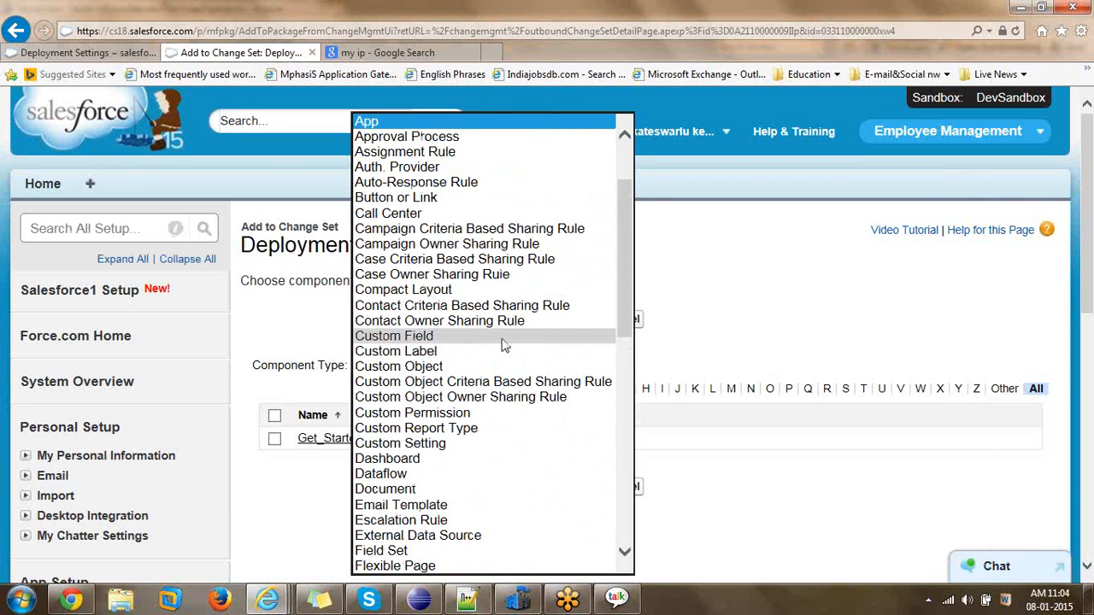
click(503, 342)
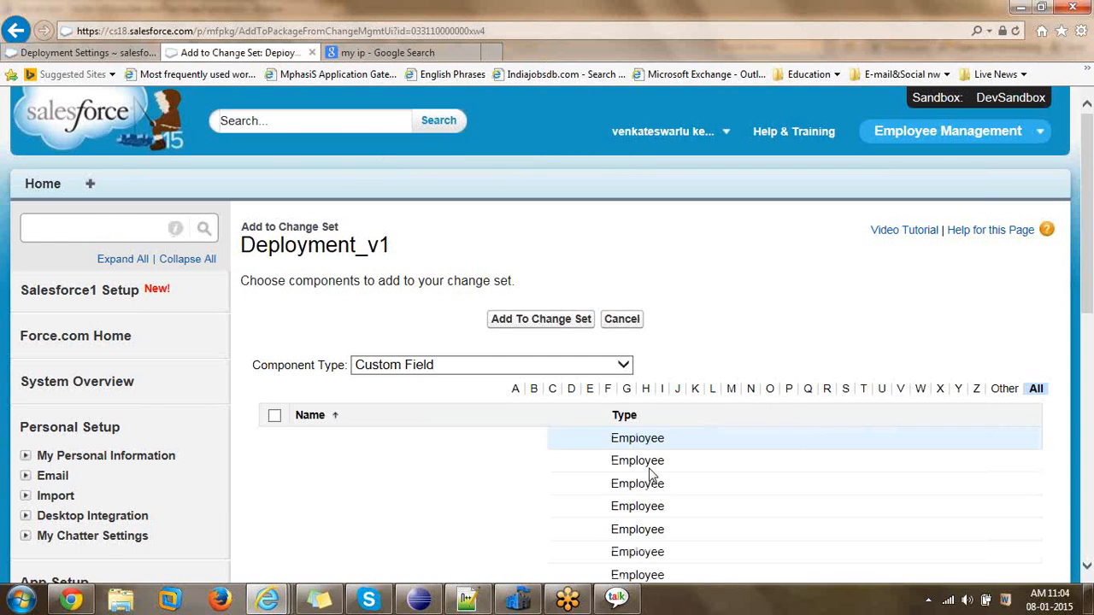
Examine the available custom fields and the object each belongs to, including the parent of isBypass
scroll(788, 366, down, 2)
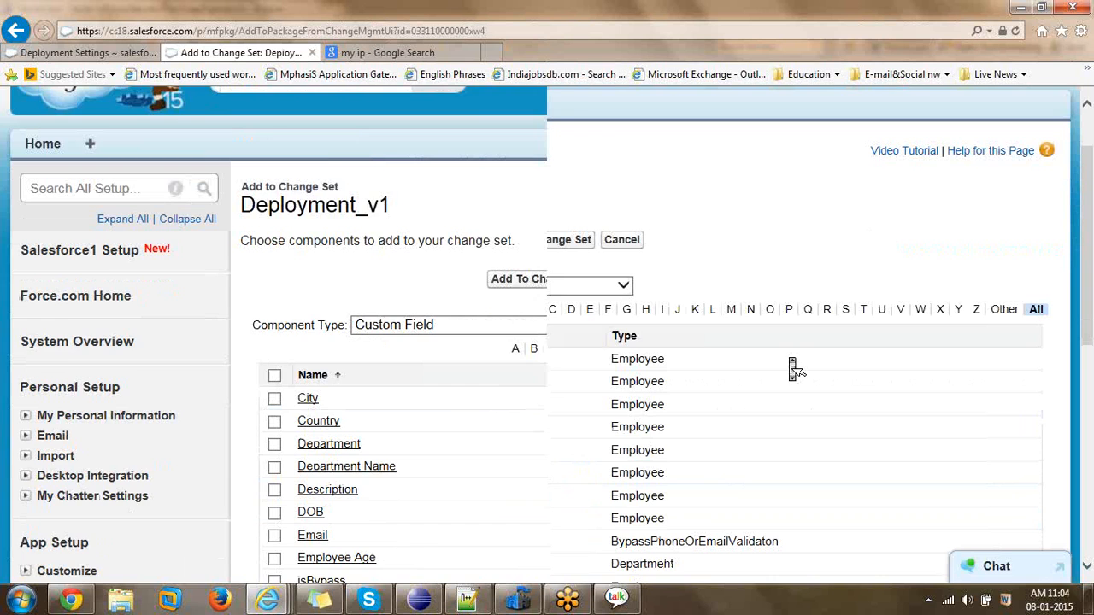
scroll(792, 367, down, 4)
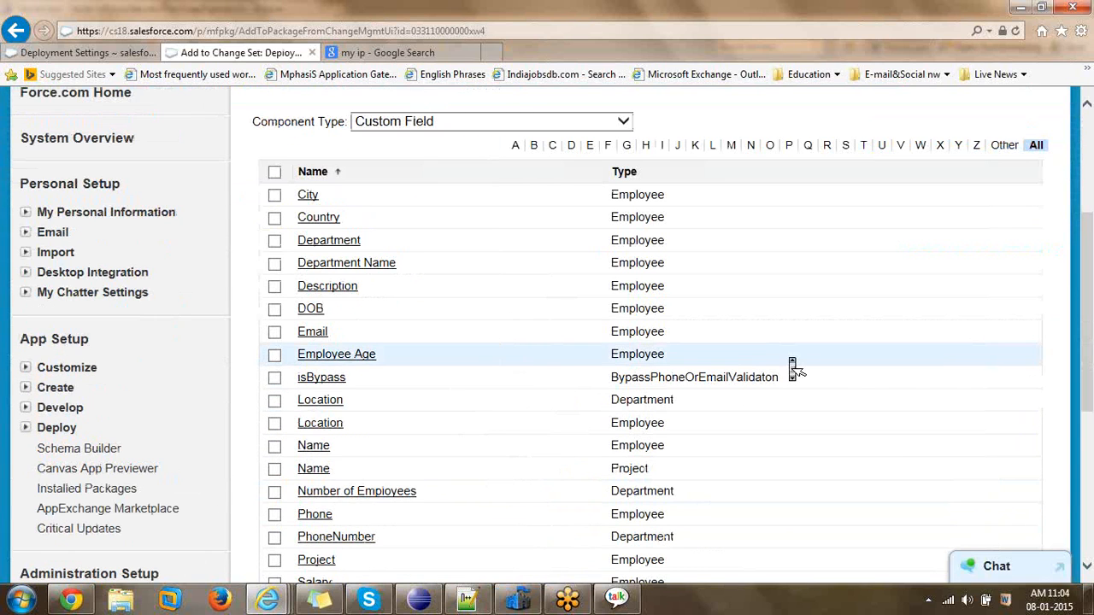
scroll(792, 367, down, 4)
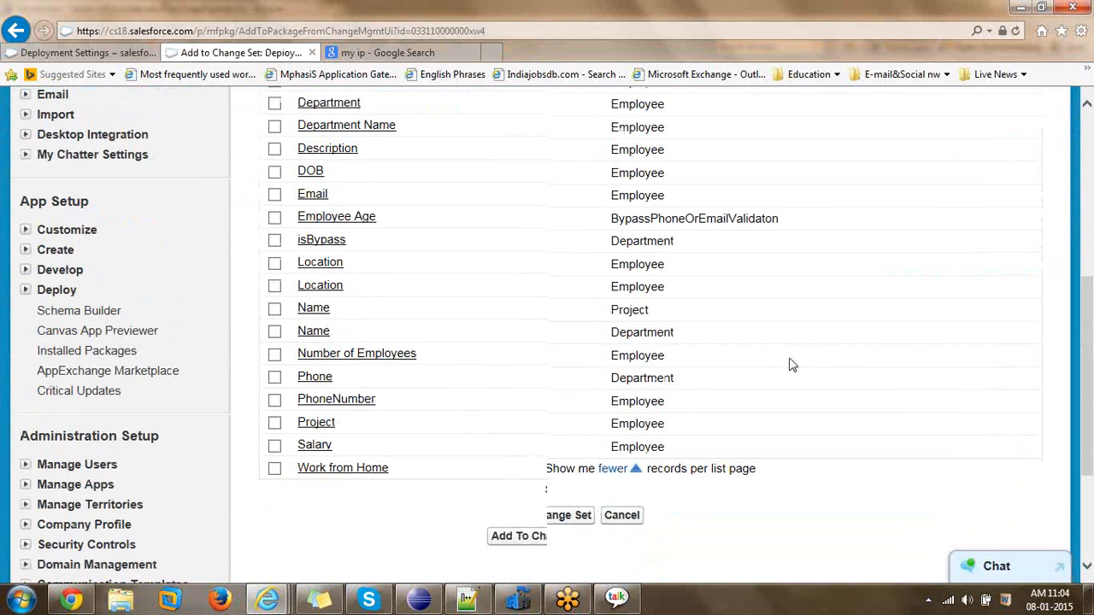
scroll(792, 368, up, 6)
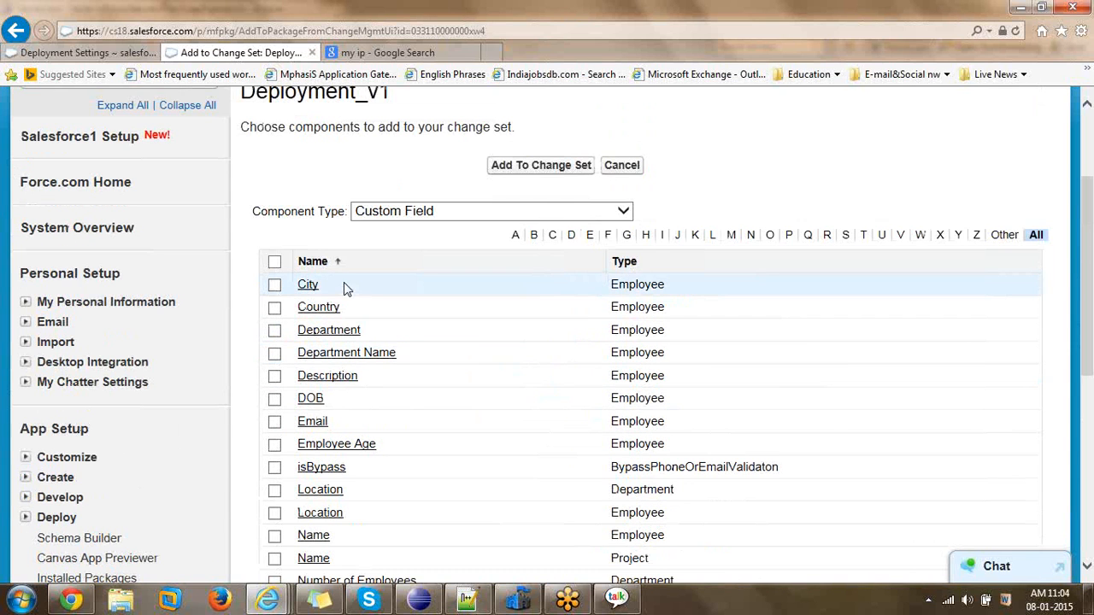
drag(354, 317, 616, 363)
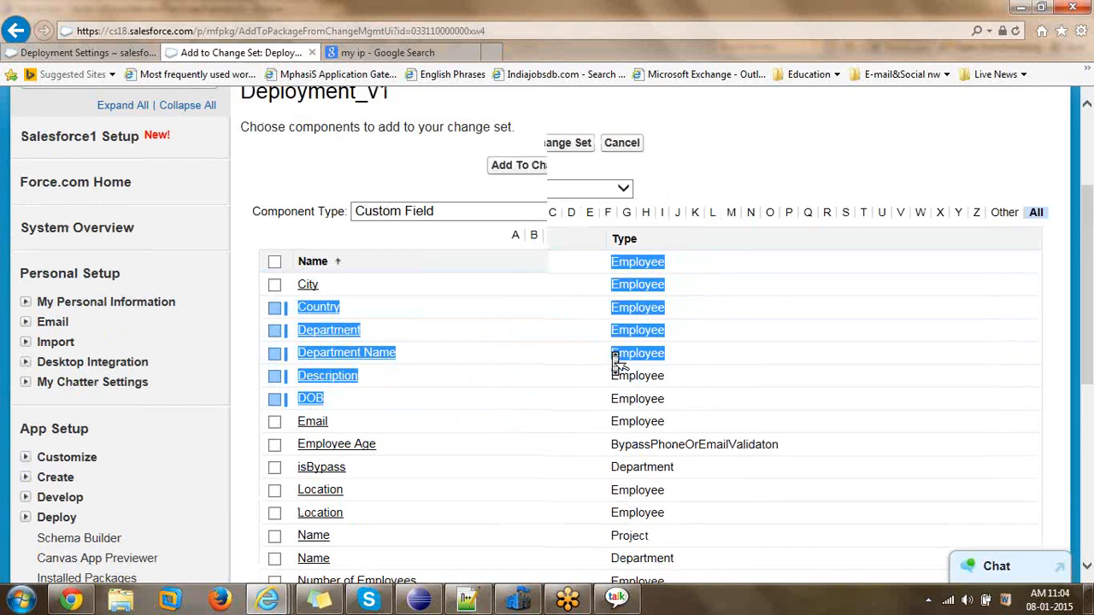
scroll(488, 342, down, 4)
click(466, 305)
double_click(674, 298)
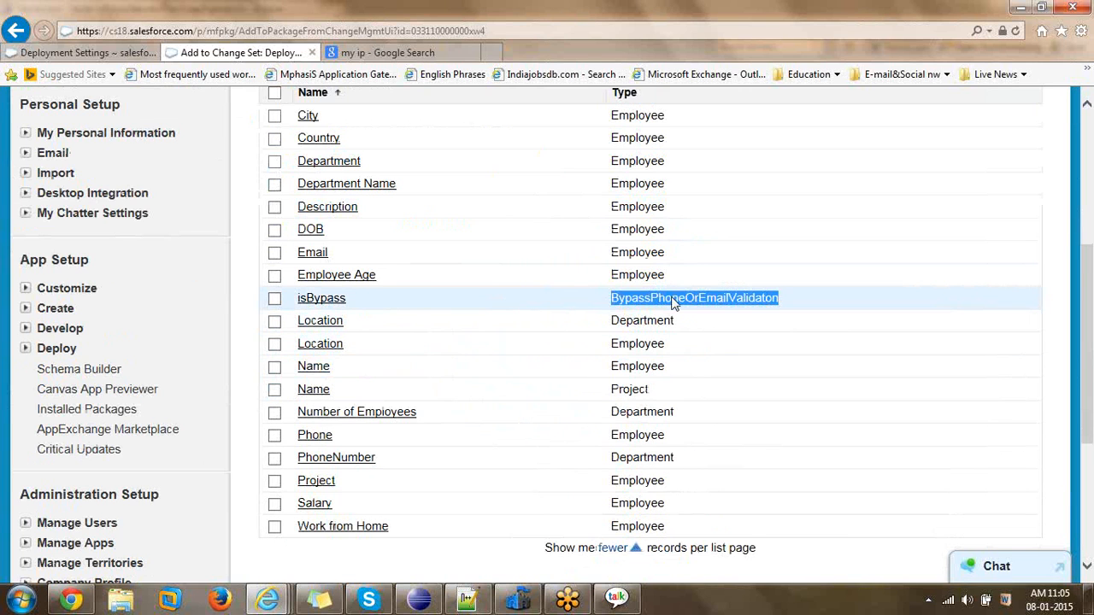
scroll(675, 308, down, 2)
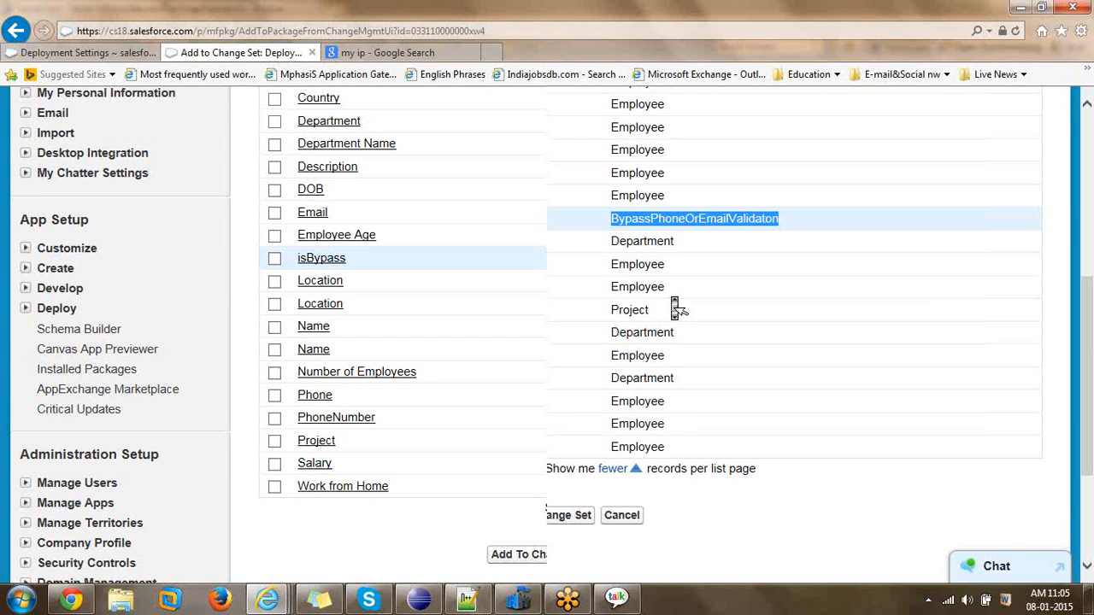
scroll(676, 310, down, 2)
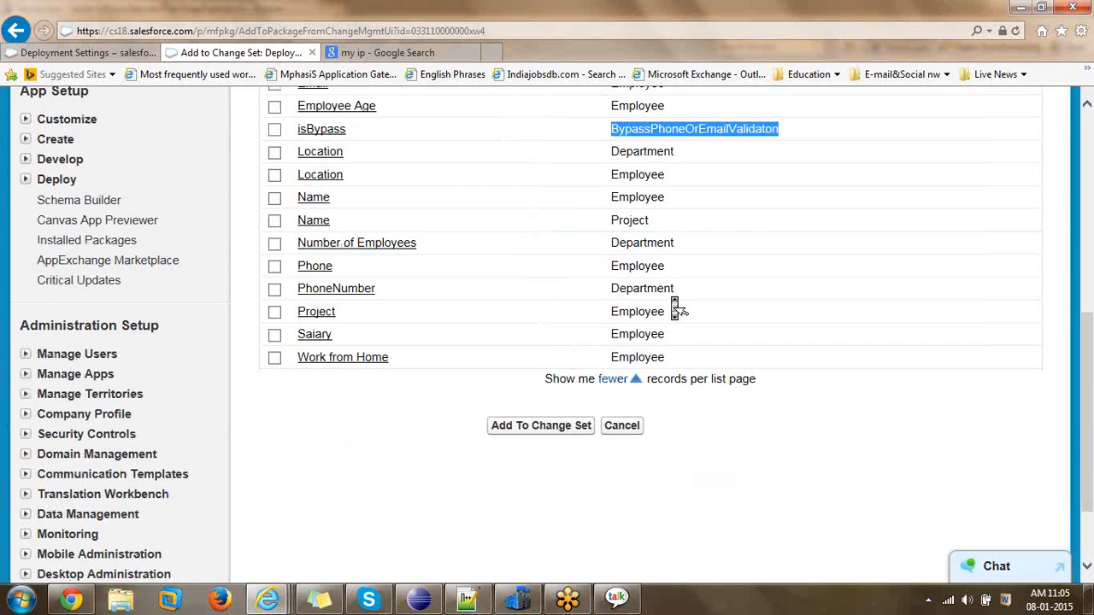
Select all the listed custom fields and add them to the Deployment_v1 change set
scroll(676, 311, up, 5)
click(274, 417)
click(524, 323)
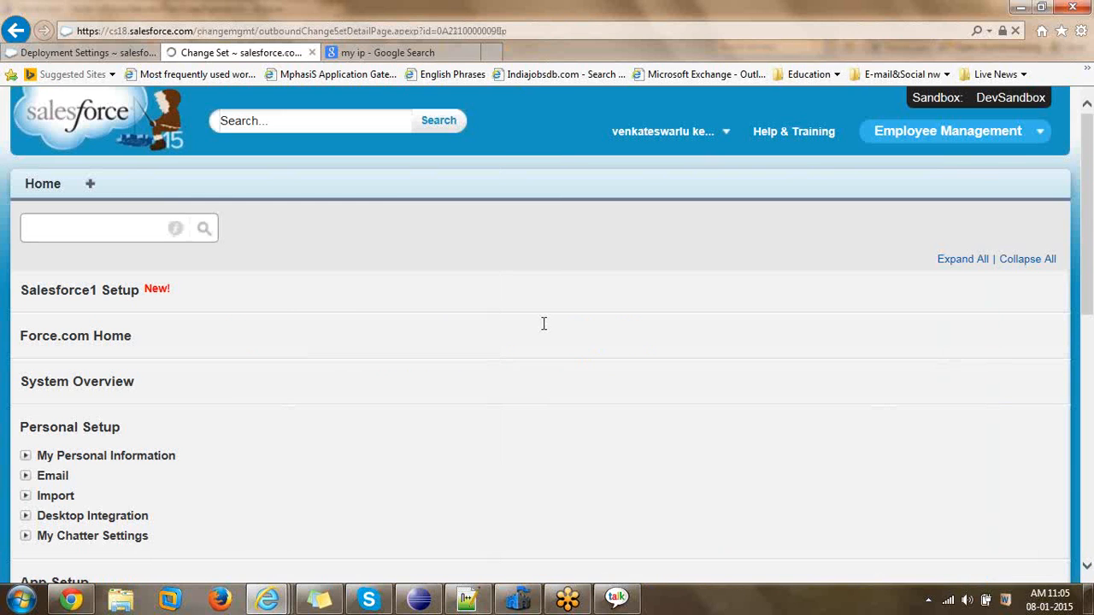
Add the BypassPhoneOrEmailValidaton component of type Custom Setting to the Deployment_v1 change set
scroll(543, 323, down, 3)
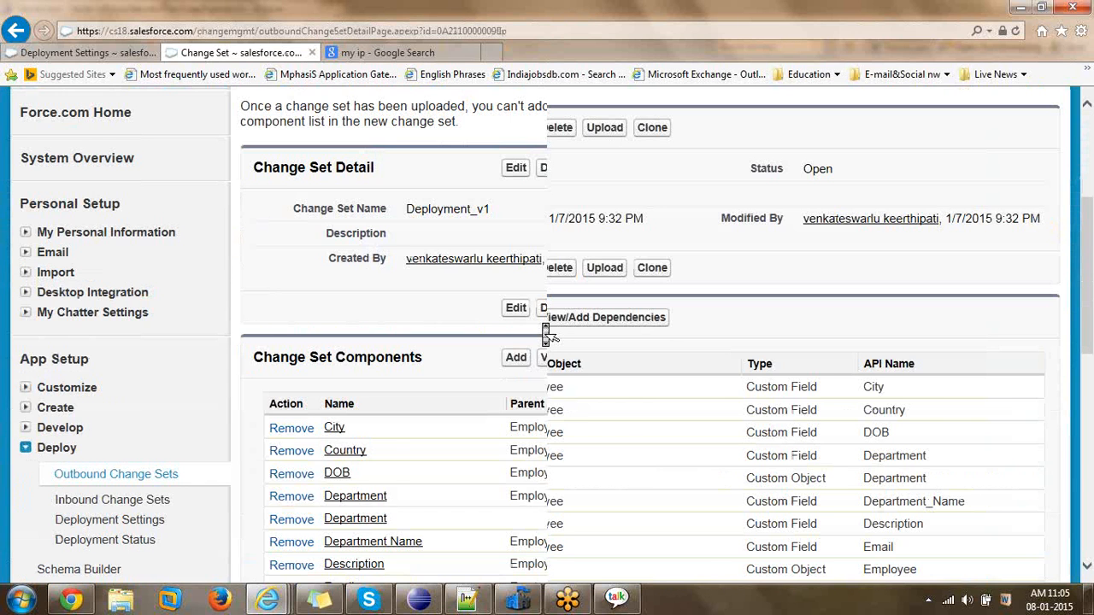
scroll(547, 333, down, 4)
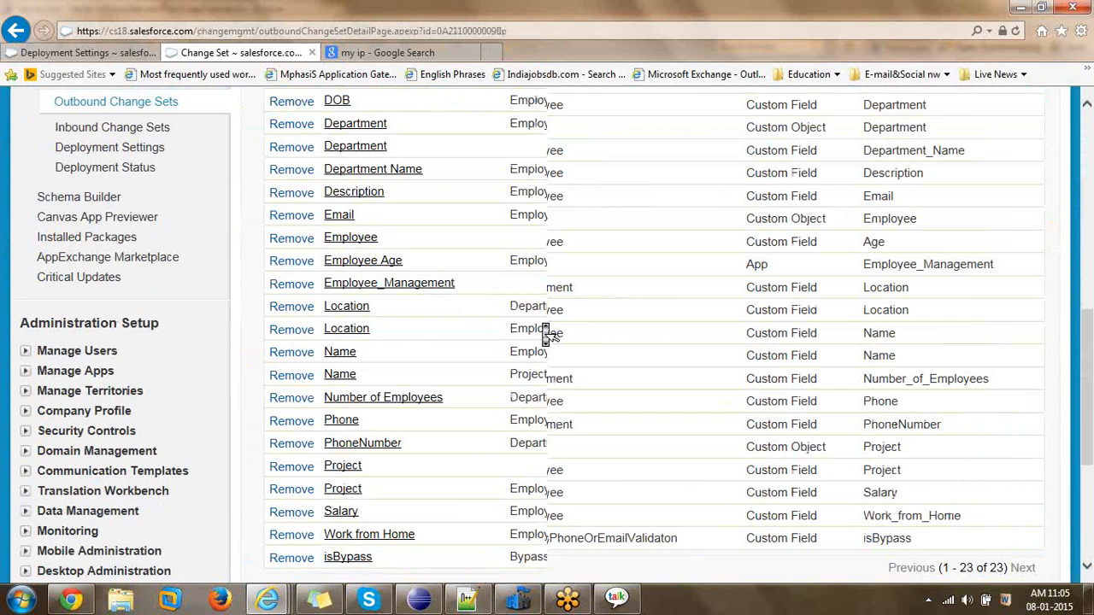
scroll(547, 335, down, 2)
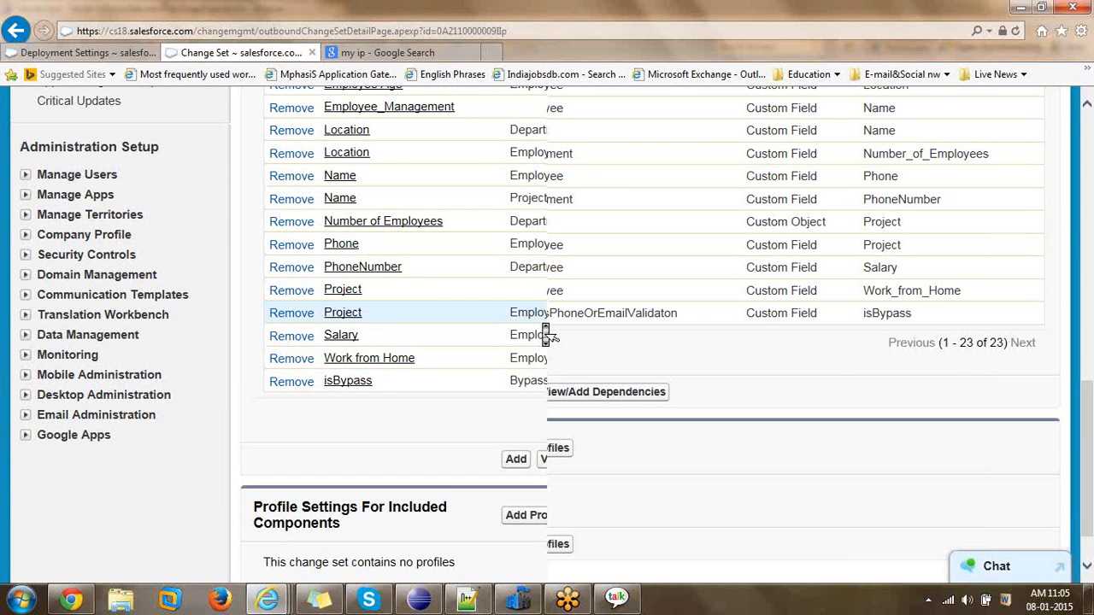
scroll(547, 335, up, 3)
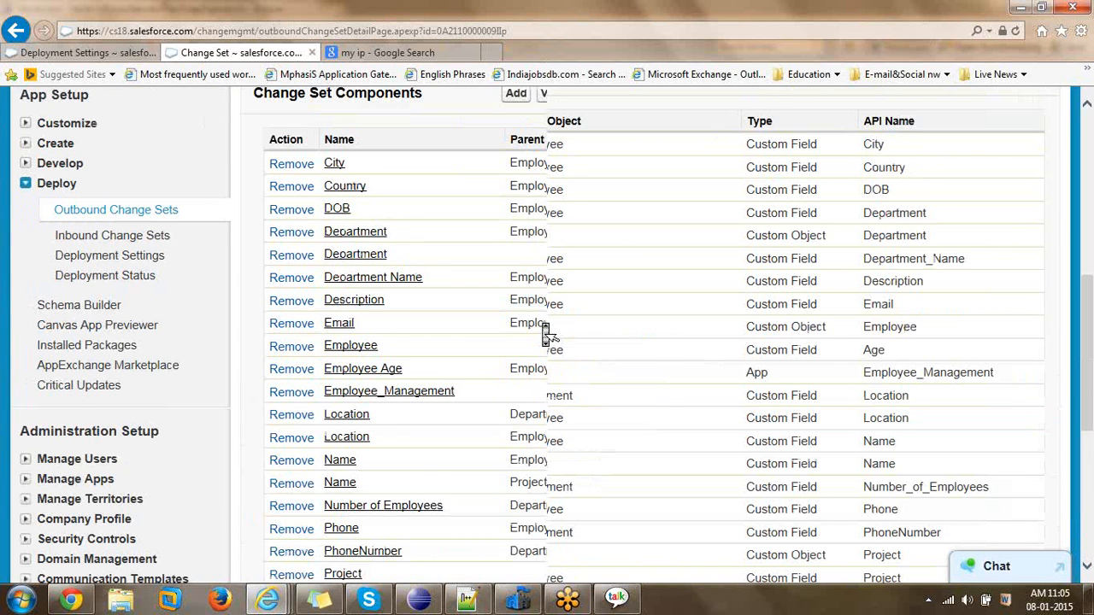
scroll(547, 335, down, 2)
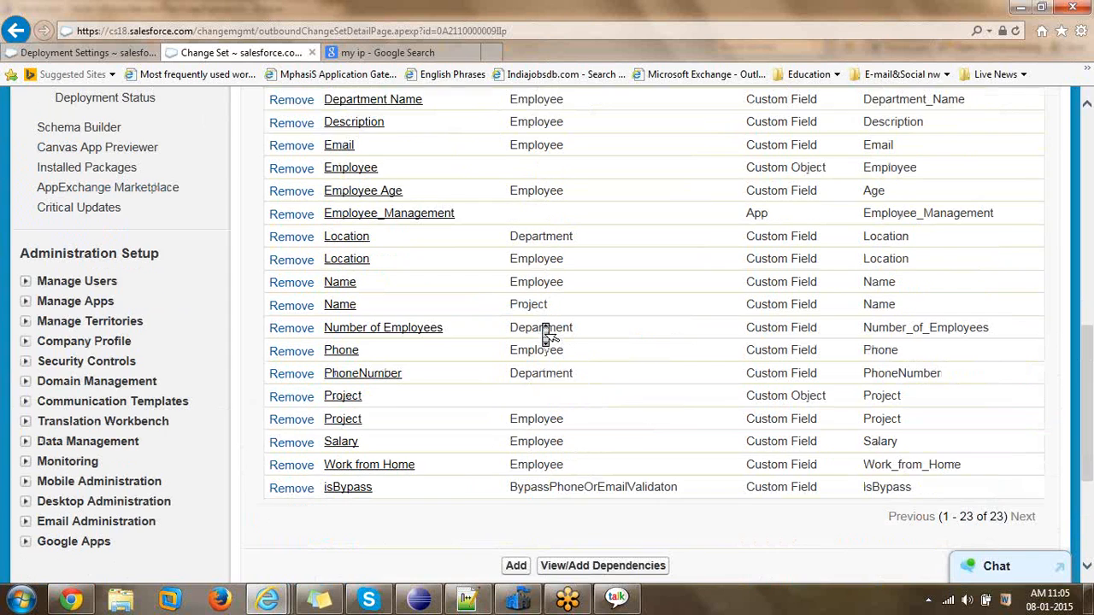
scroll(547, 335, up, 4)
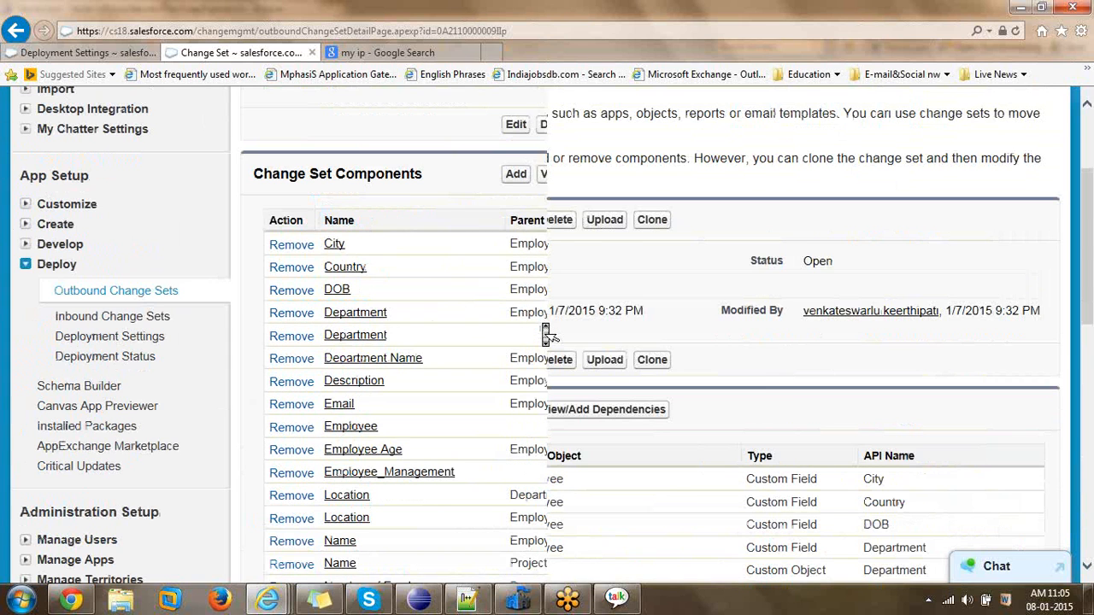
click(447, 494)
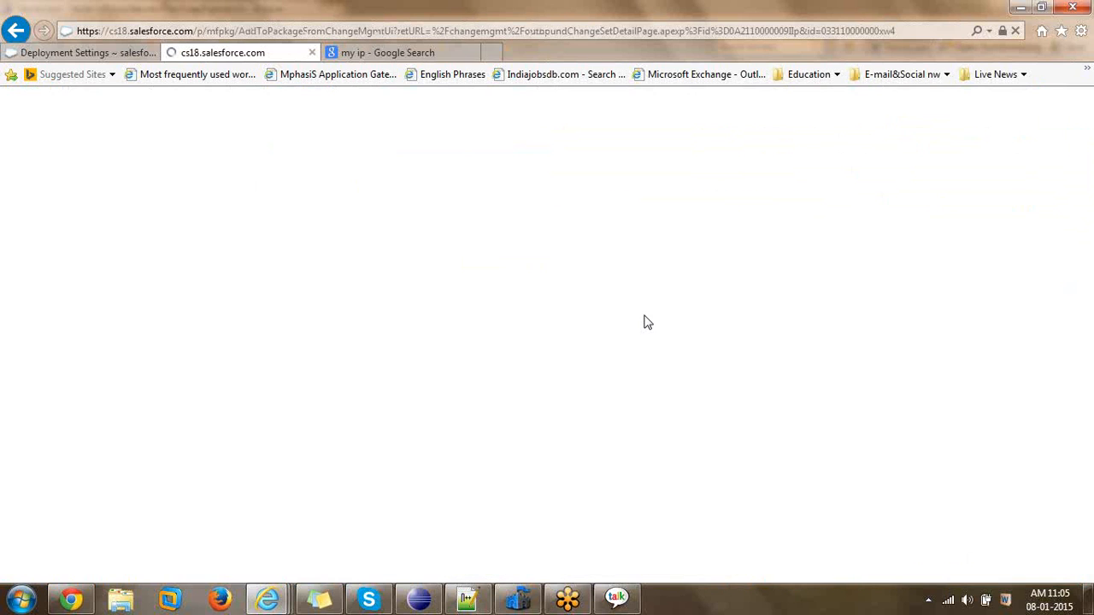
scroll(616, 309, down, 1)
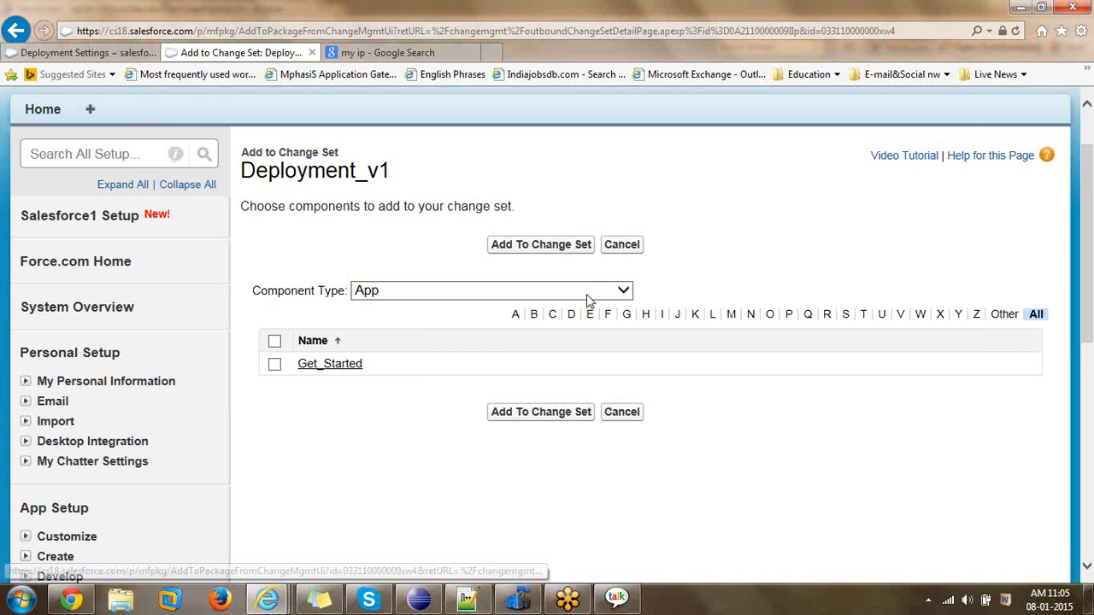
click(588, 298)
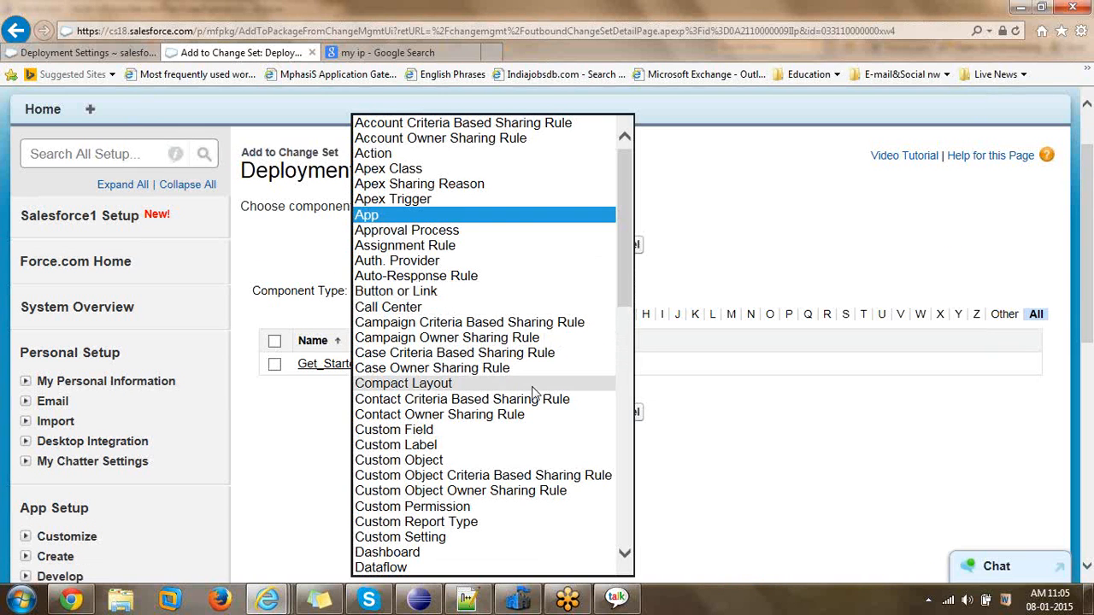
click(438, 537)
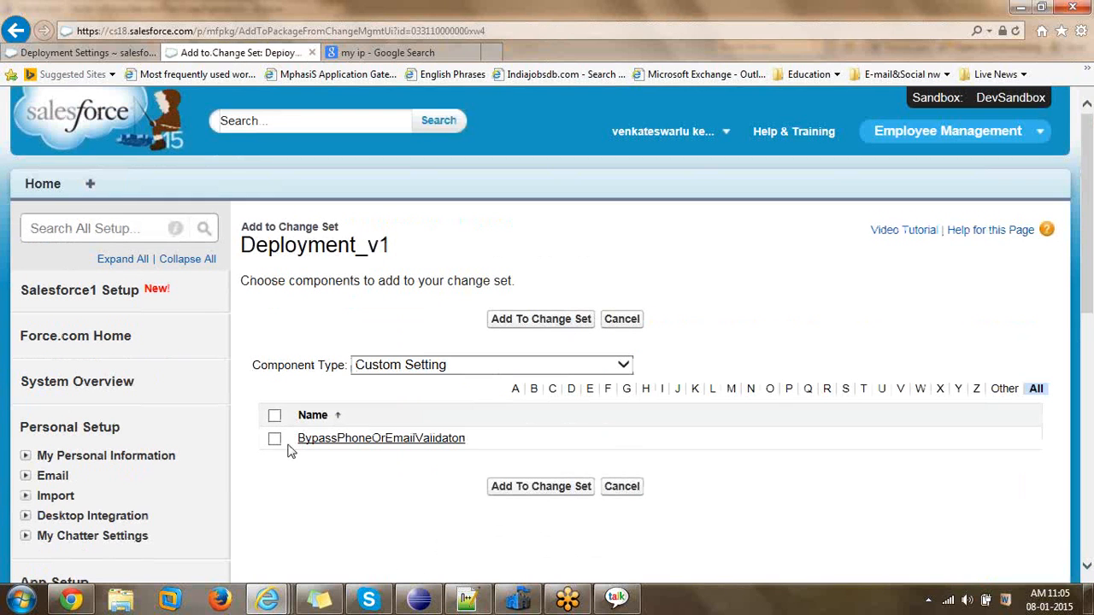
click(274, 439)
click(513, 493)
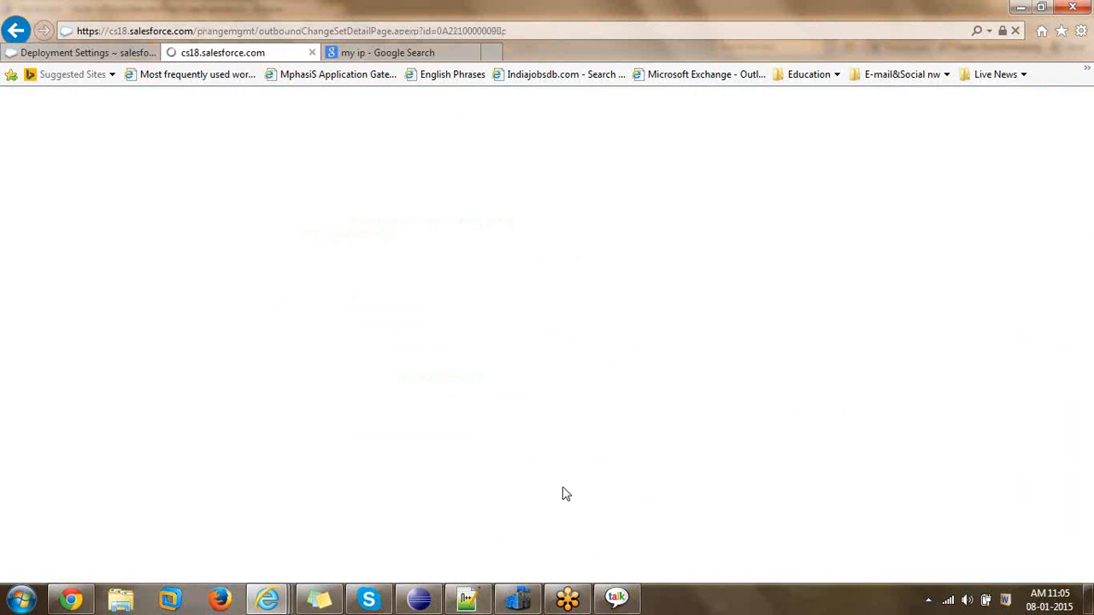
Start adding more components to Deployment_v1 and set the component type to Tab
scroll(676, 413, down, 1)
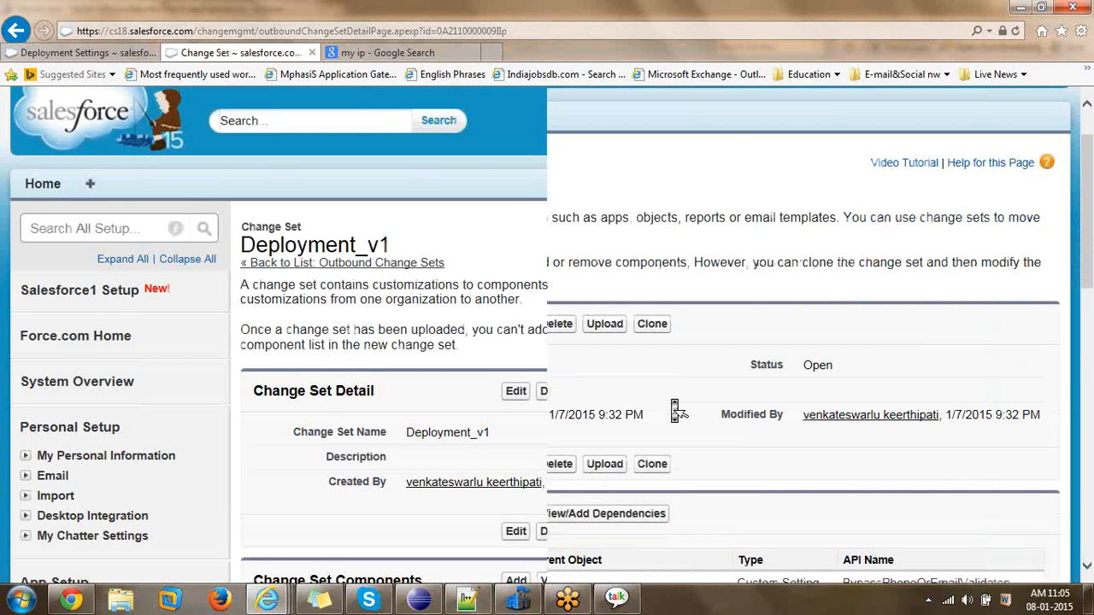
scroll(675, 412, down, 4)
scroll(677, 411, down, 1)
scroll(744, 300, up, 5)
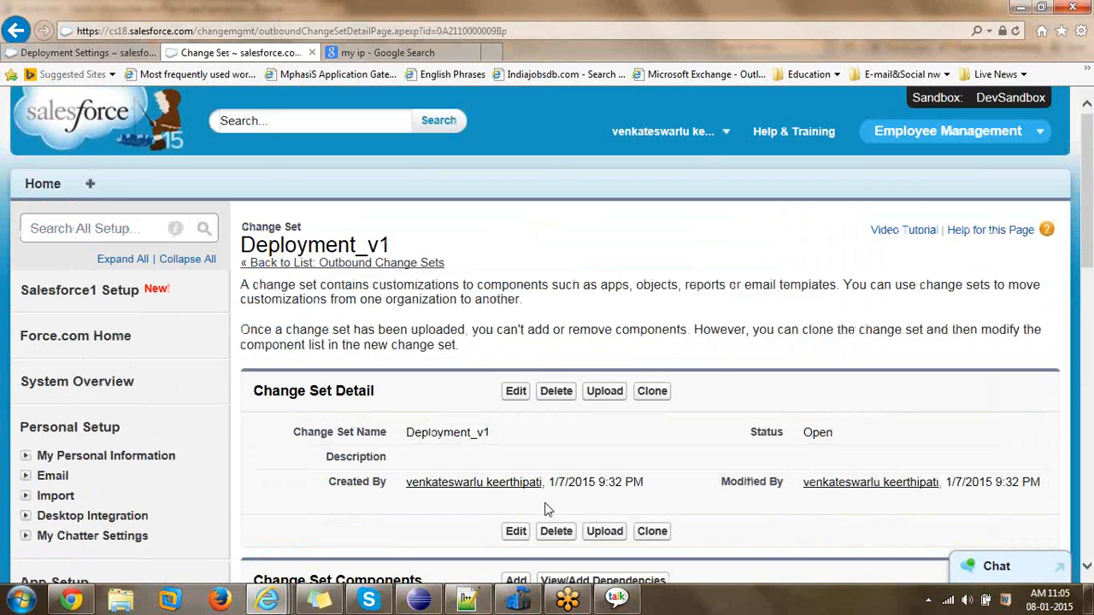
click(518, 580)
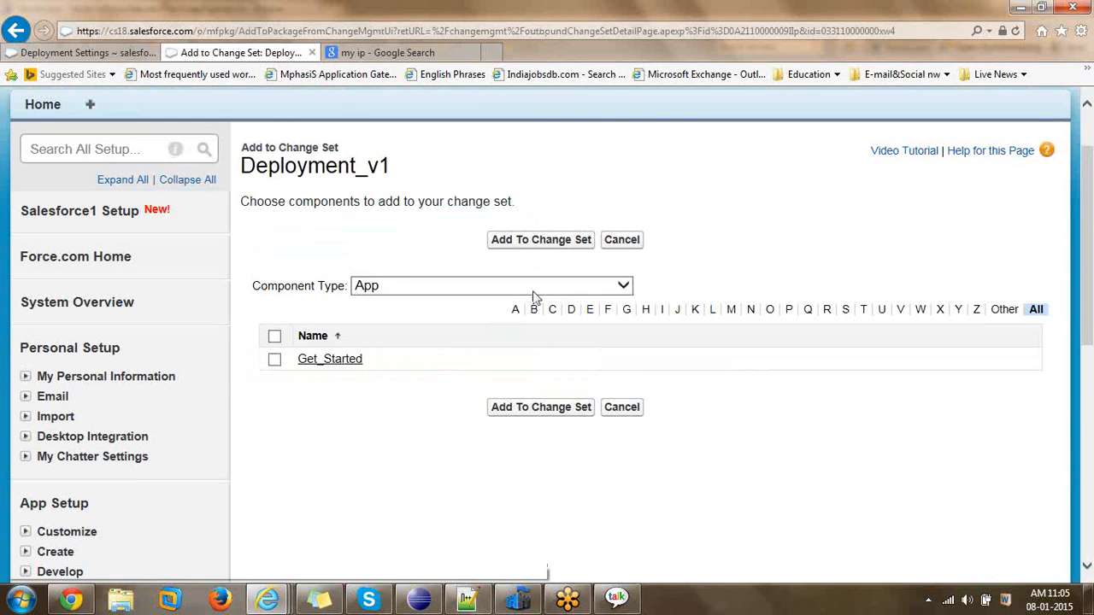
click(531, 289)
key(t)
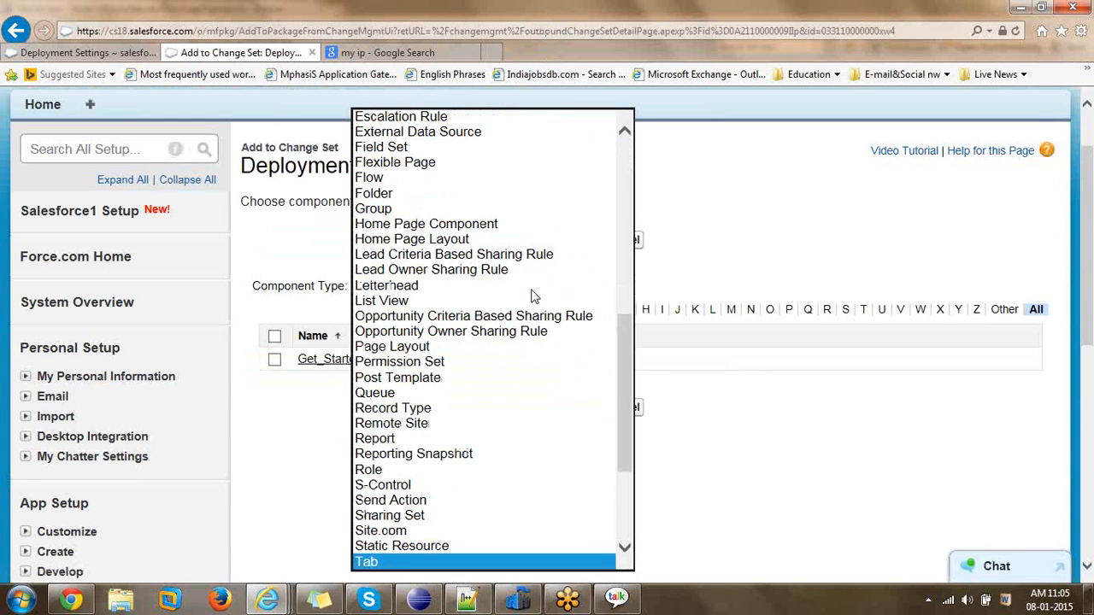
key(Return)
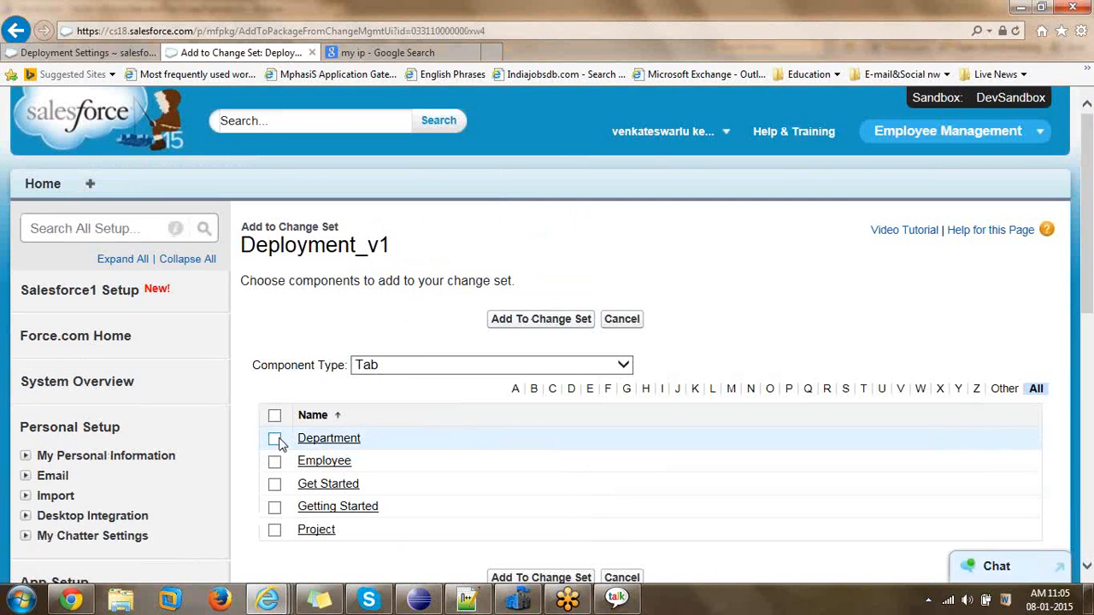
Add the Department, Employee and Project tabs to the change set and check its component list
click(274, 438)
click(275, 462)
click(275, 531)
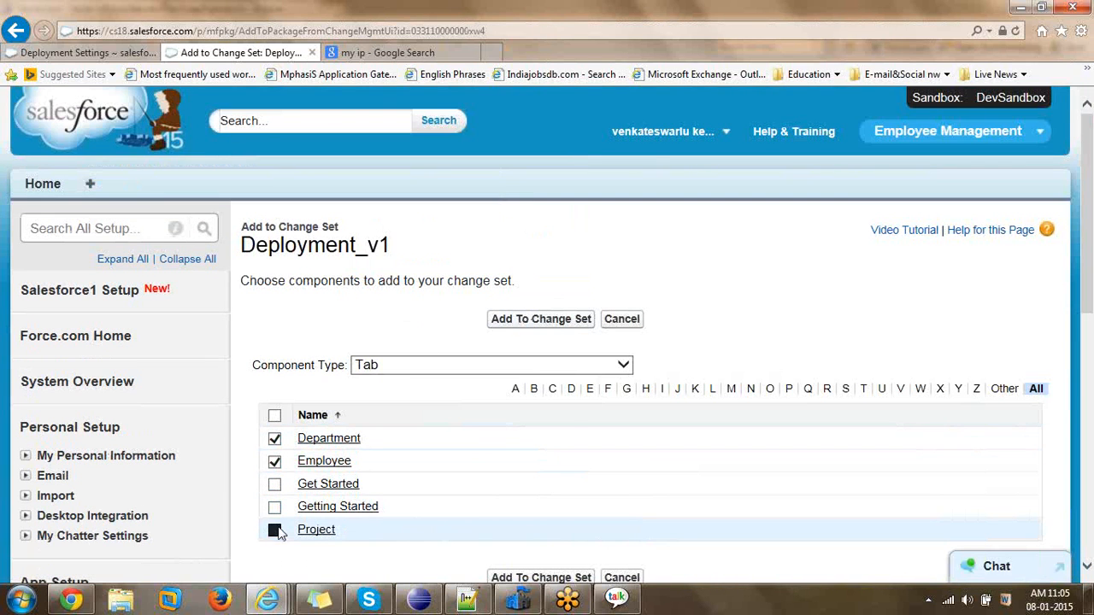
scroll(568, 424, down, 1)
click(502, 496)
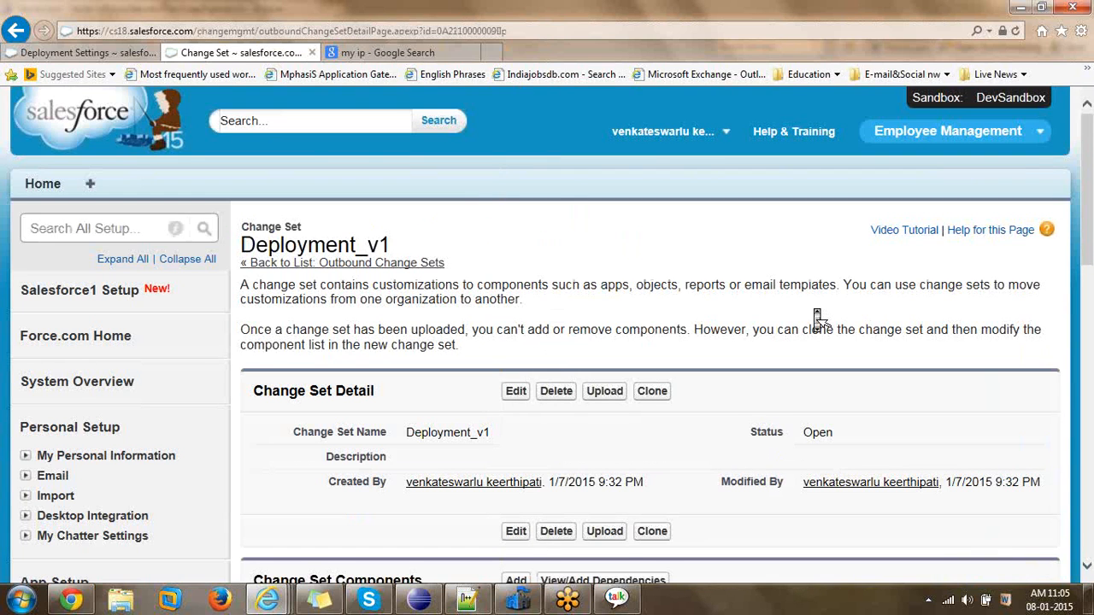
scroll(818, 318, down, 5)
scroll(818, 317, down, 5)
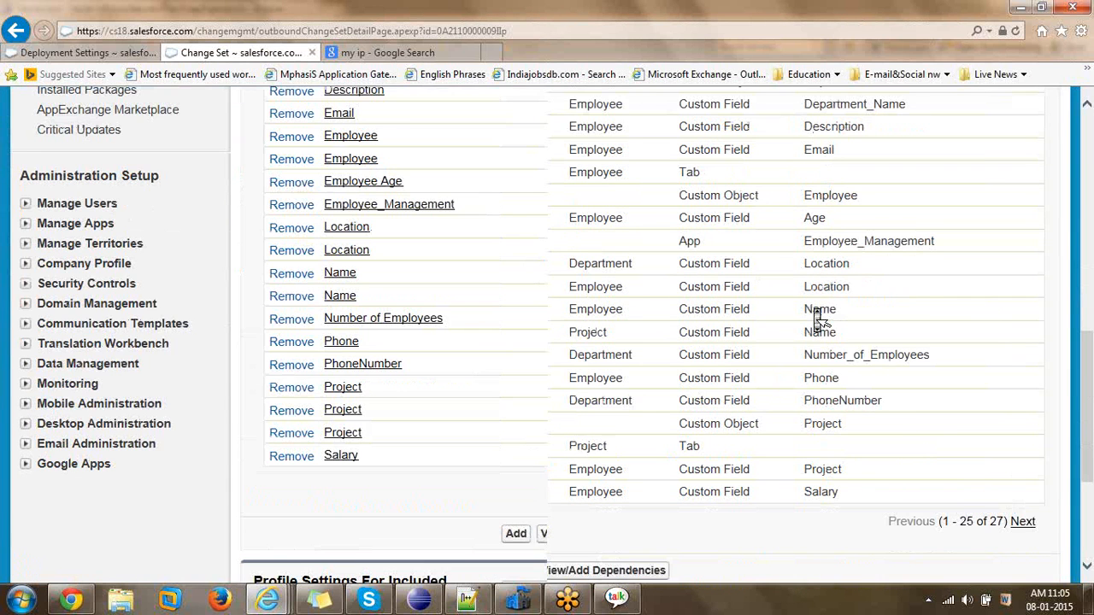
scroll(767, 243, up, 10)
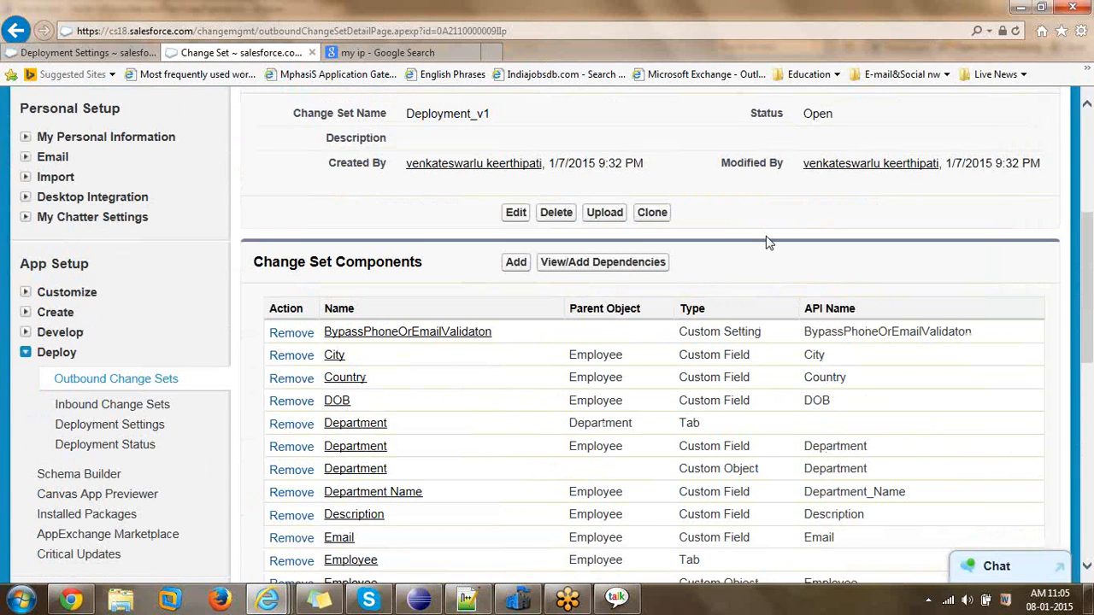
Upload the Deployment_v1 change set with Production as its target organization
scroll(768, 243, up, 1)
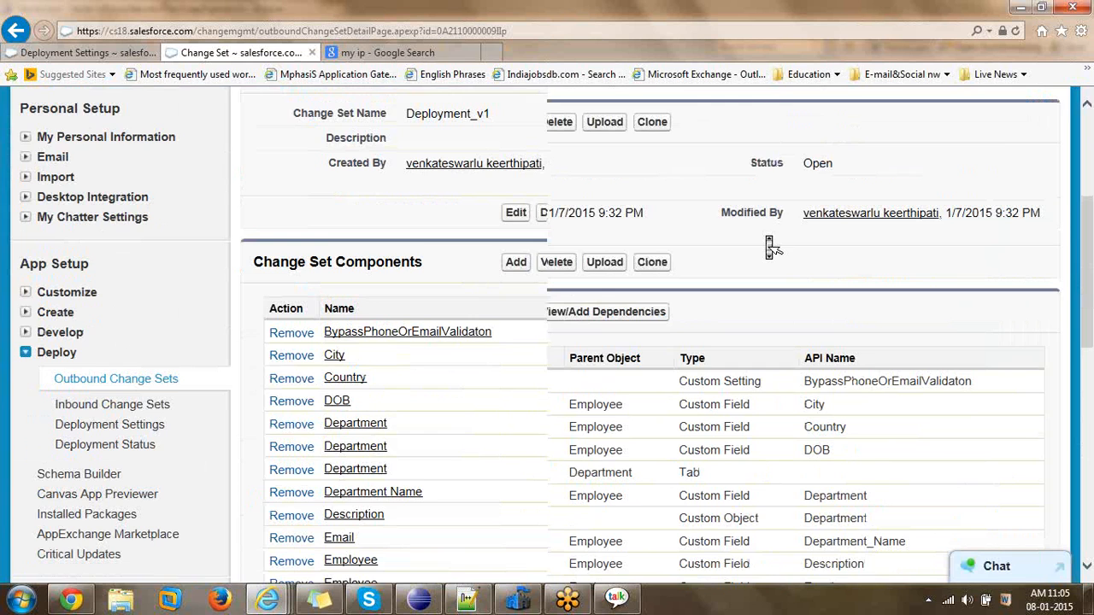
scroll(769, 246, up, 3)
click(608, 175)
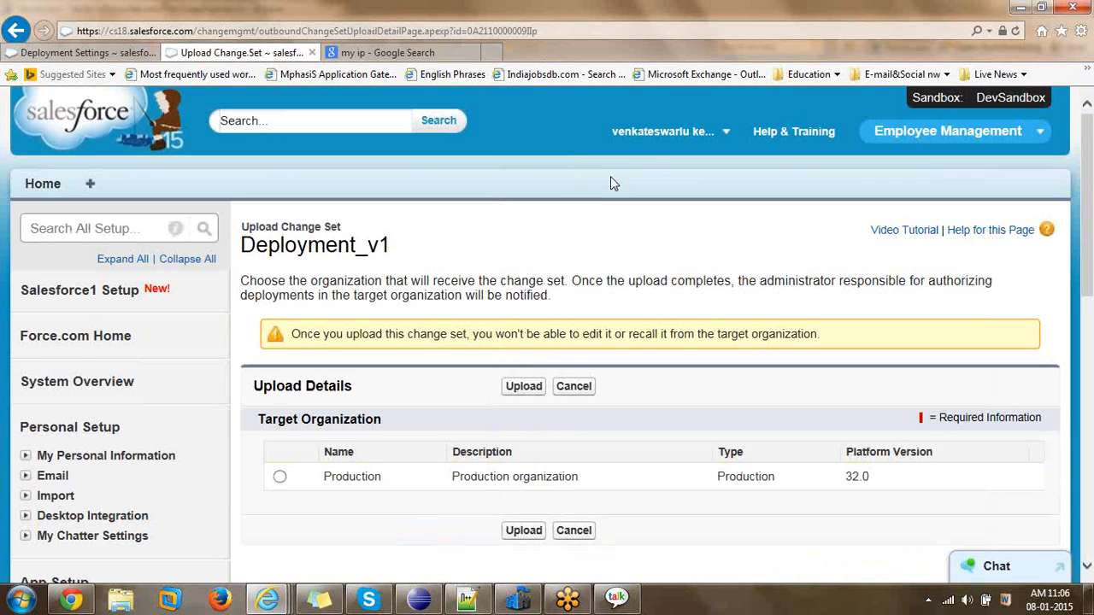
click(278, 478)
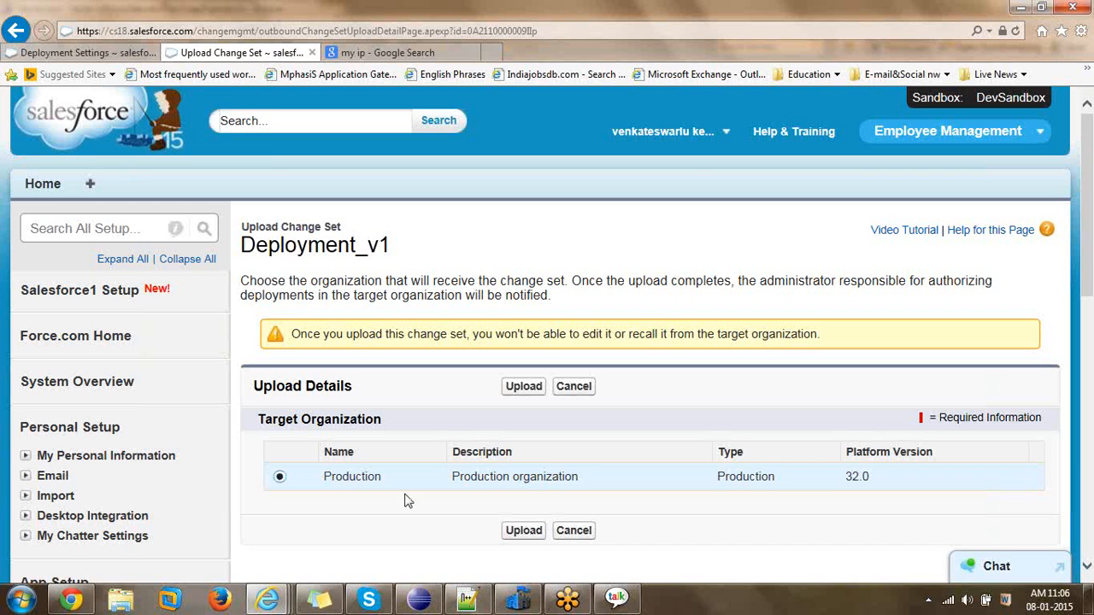
click(510, 534)
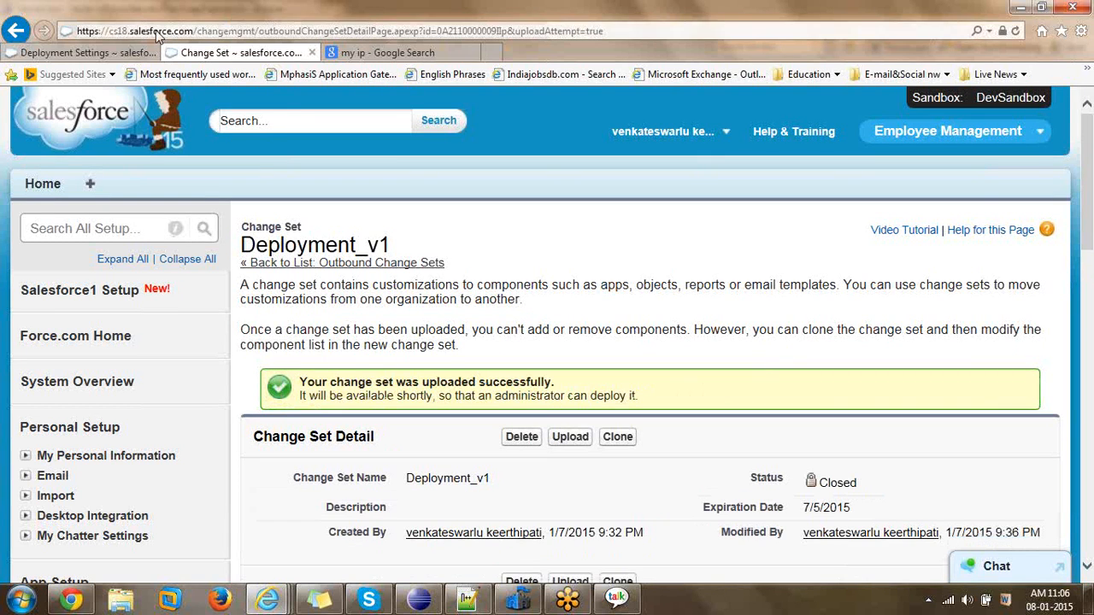
Switch to the tcs production organization and open Deployment_v1 from its inbound change sets awaiting deployment
click(139, 54)
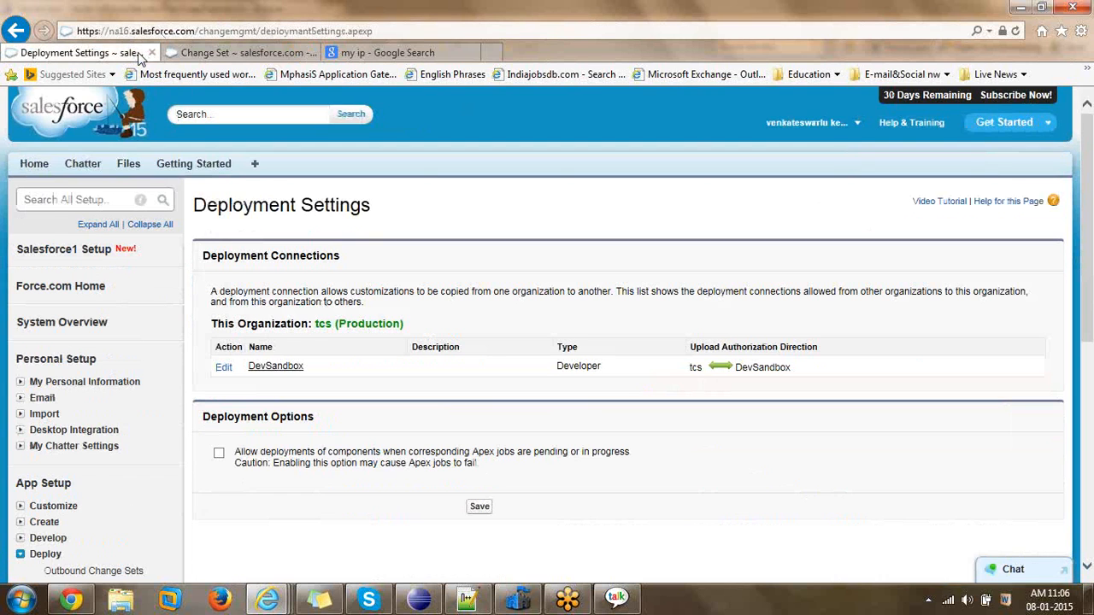
scroll(101, 393, down, 2)
click(99, 414)
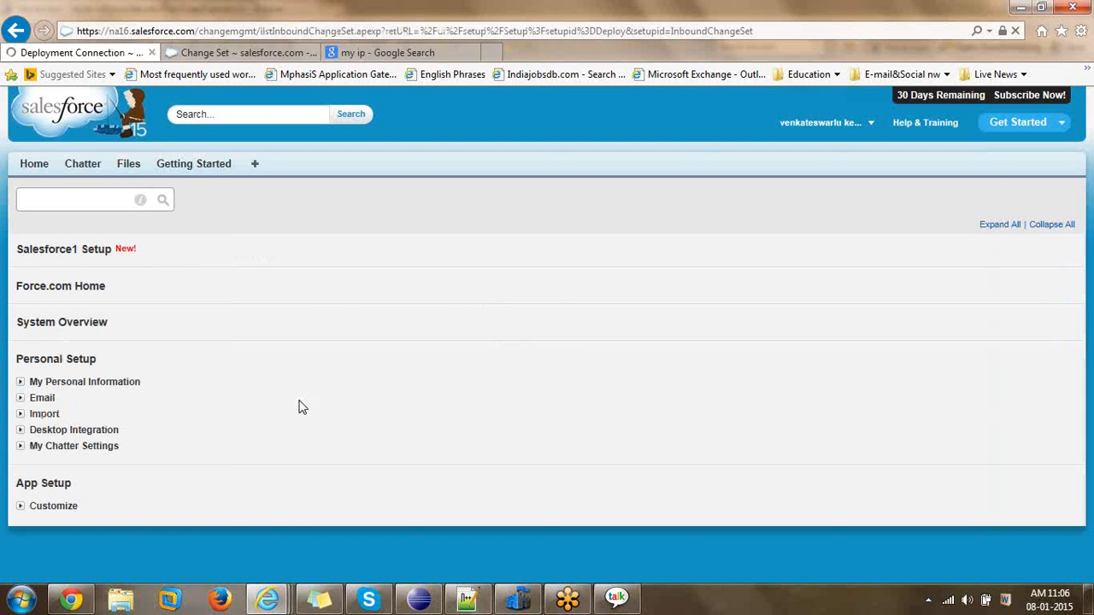
scroll(515, 374, down, 2)
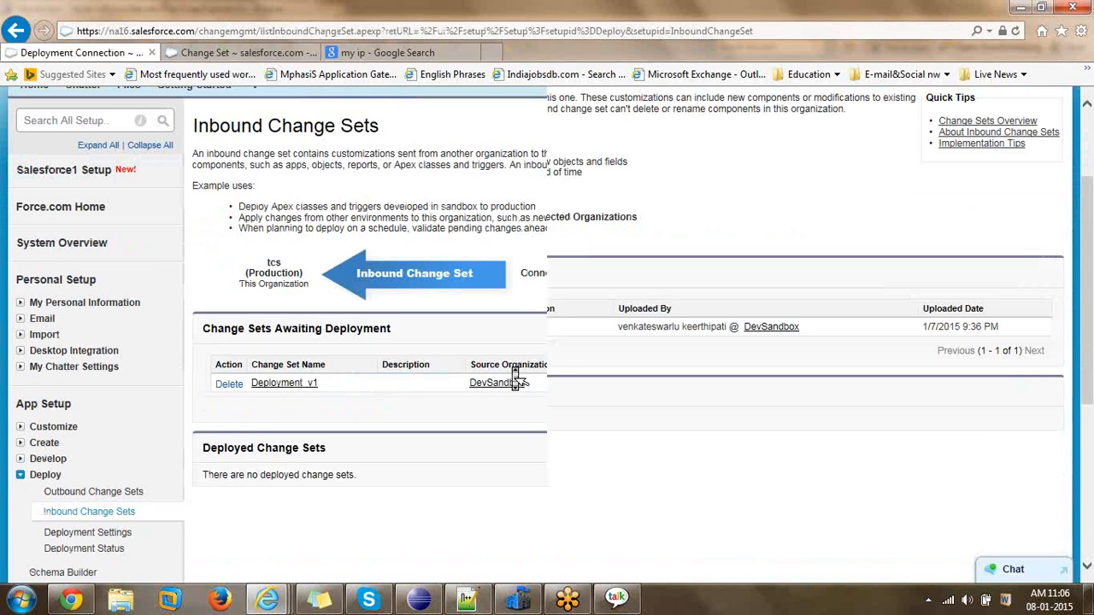
click(305, 312)
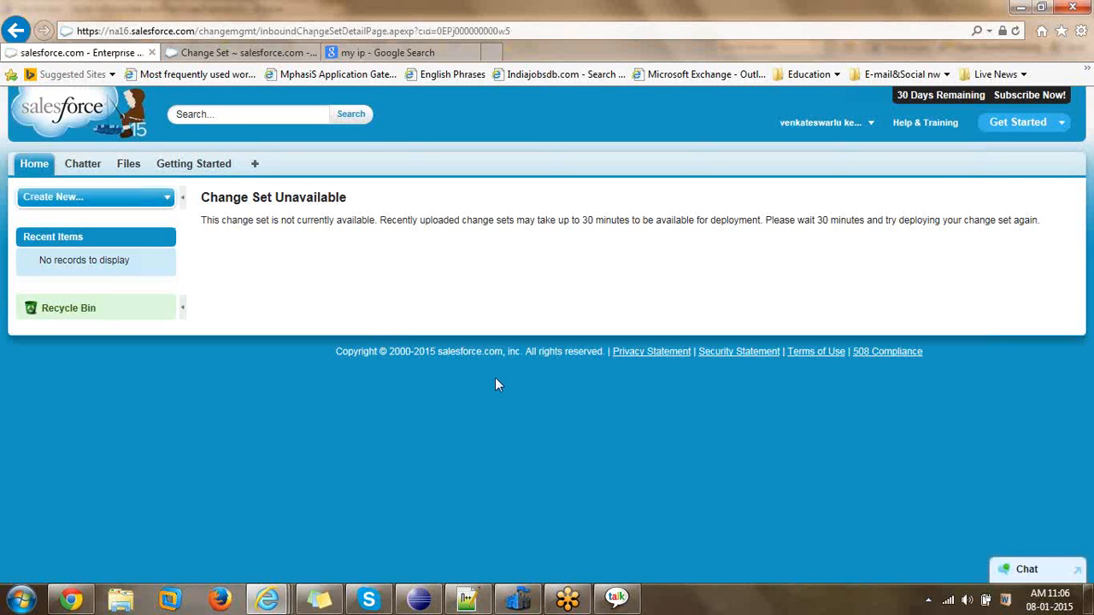
triple_click(588, 220)
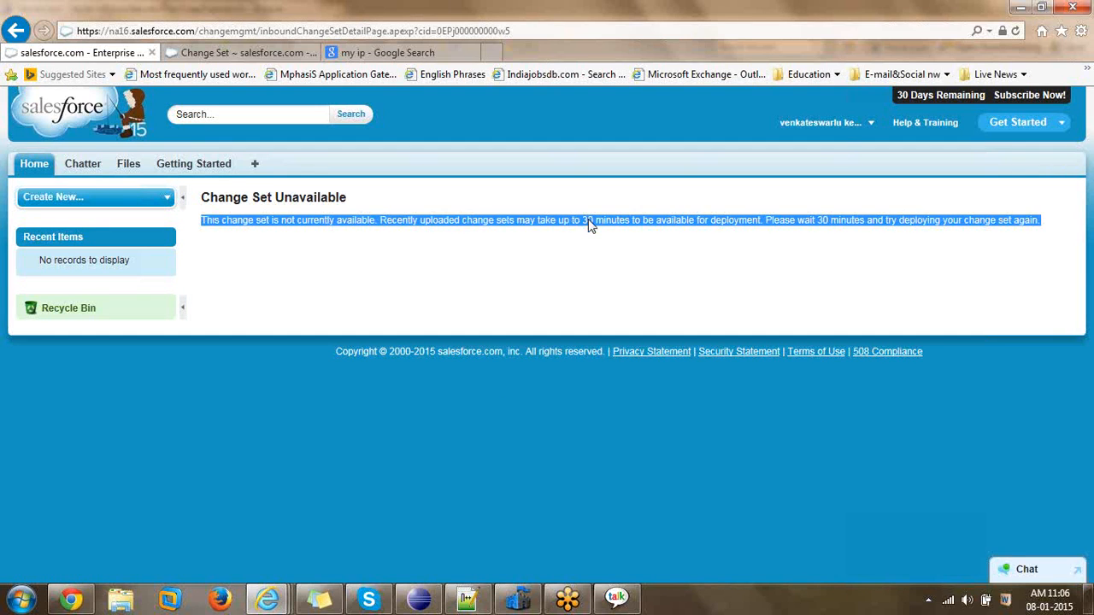
Return to the inbound change sets list, reopen Deployment_v1 and reload its page to check its availability
click(15, 32)
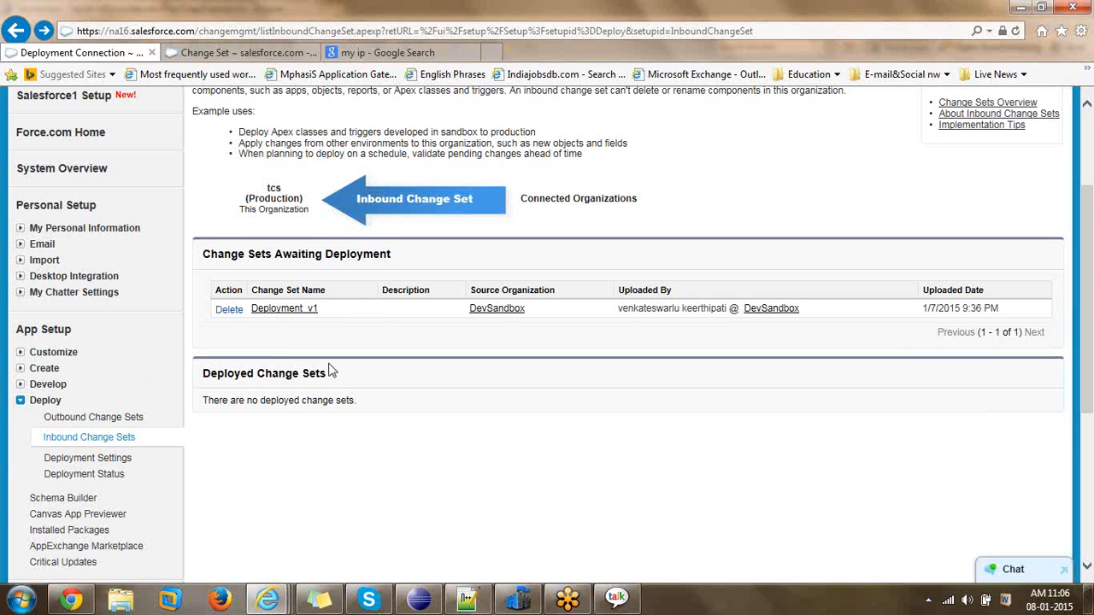
click(306, 313)
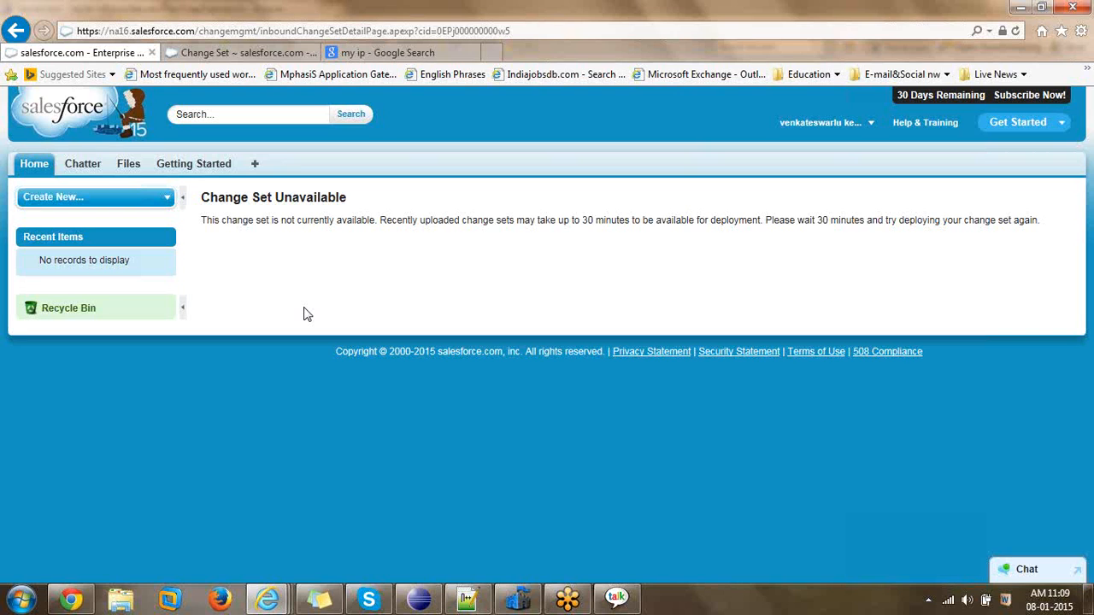
click(202, 32)
key(Return)
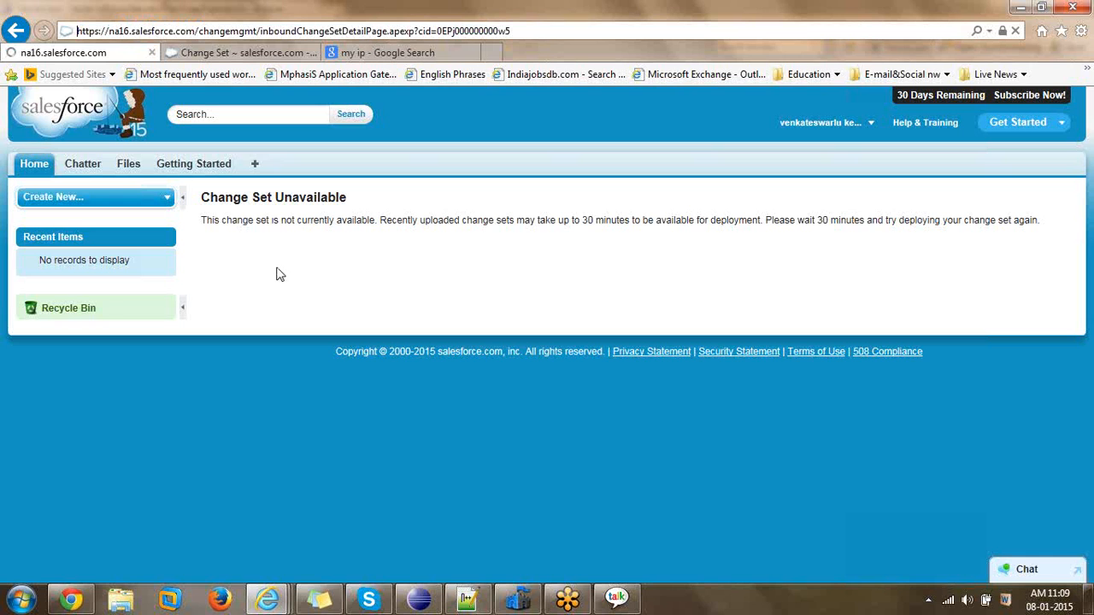
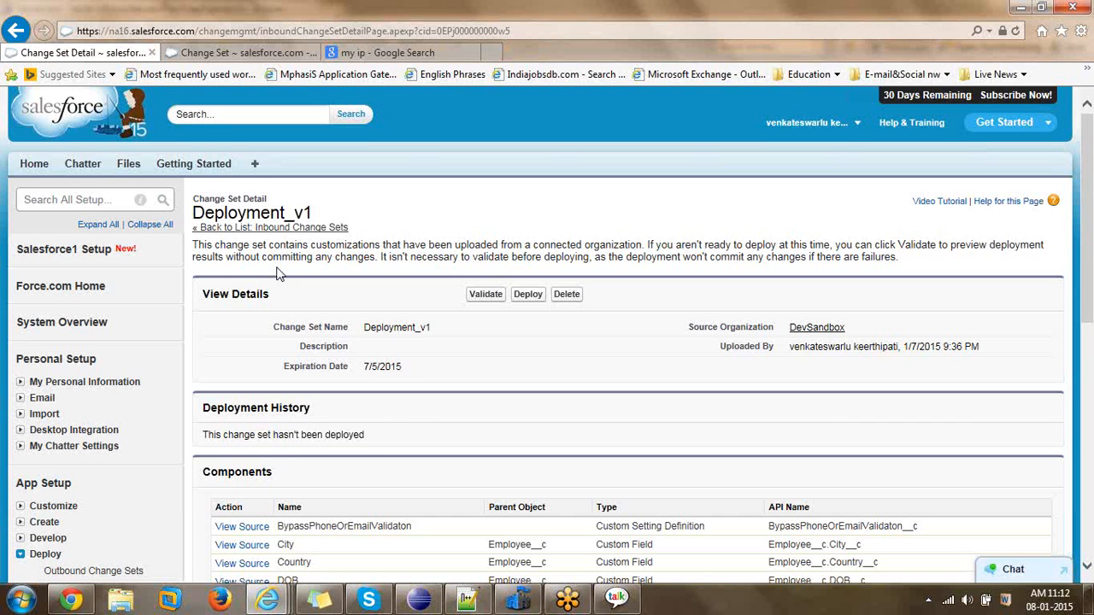
click(490, 55)
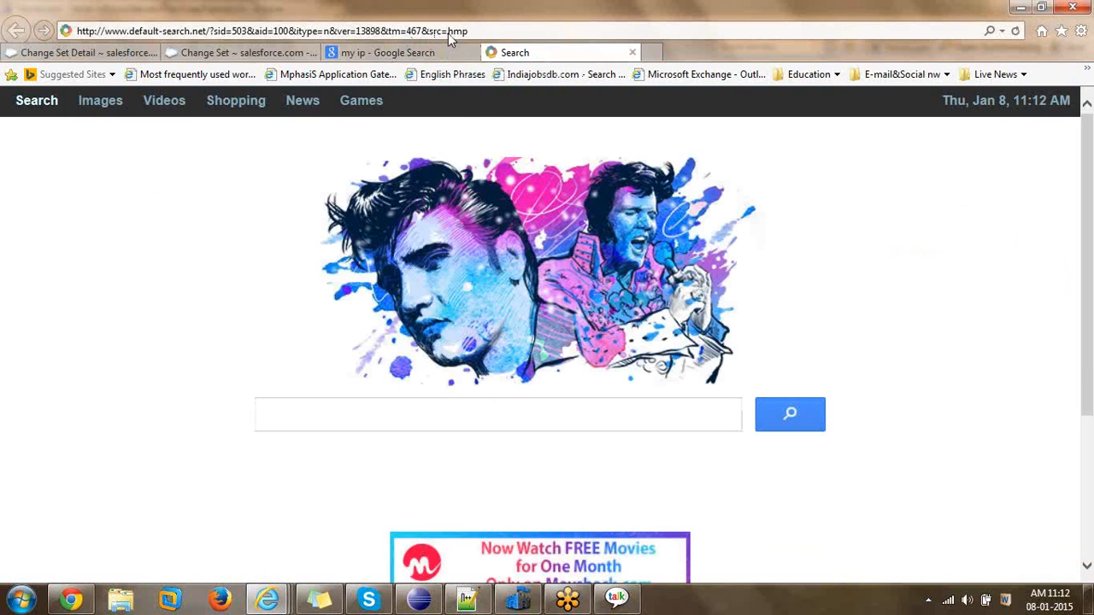
click(520, 54)
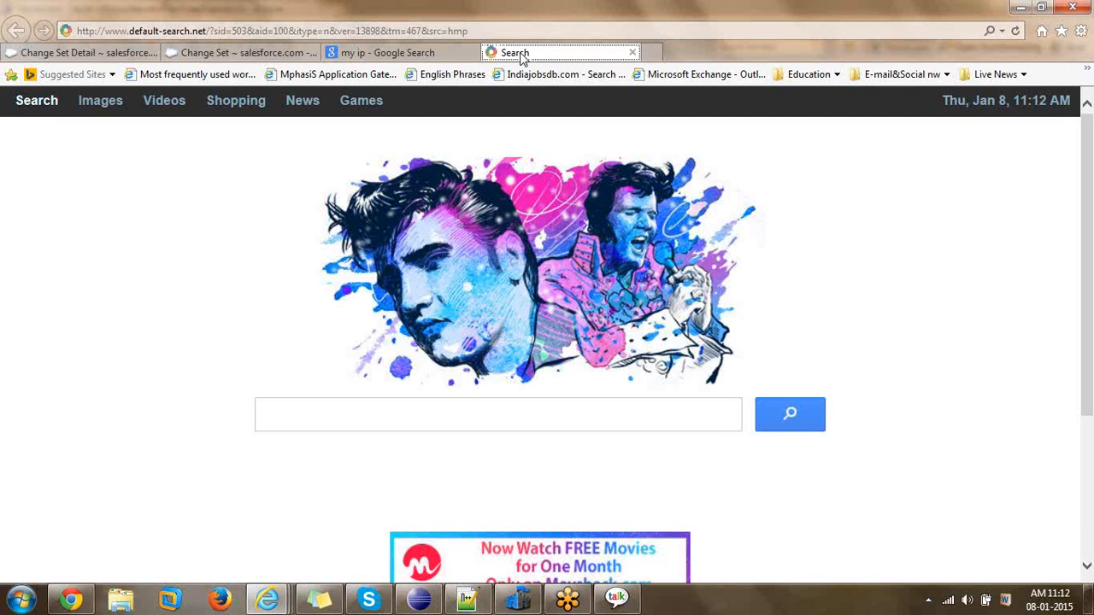
click(633, 53)
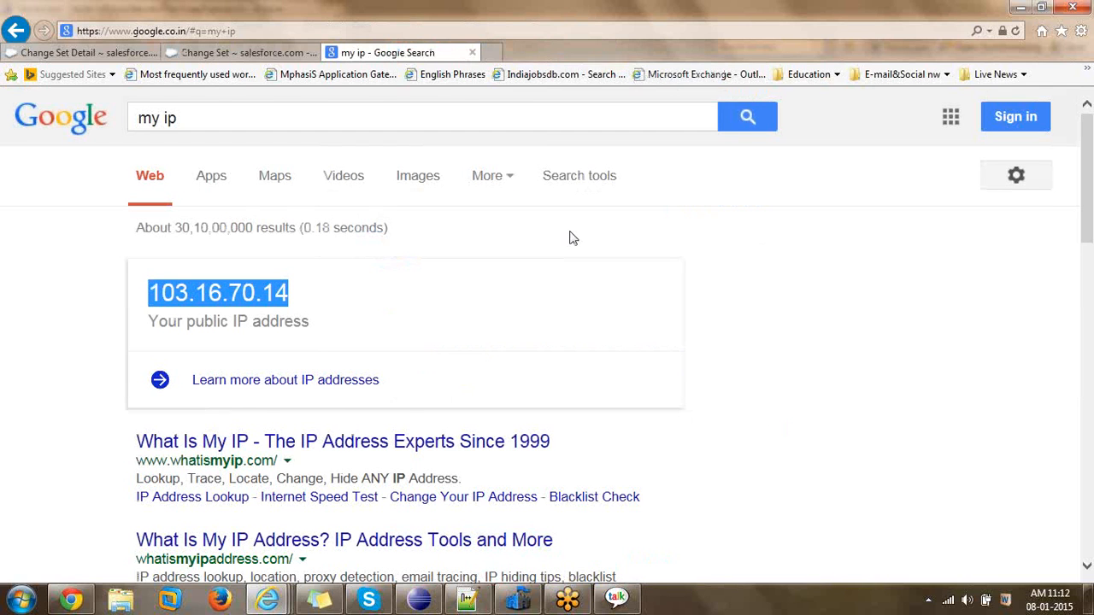
middle_click(572, 243)
scroll(574, 242, up, 2)
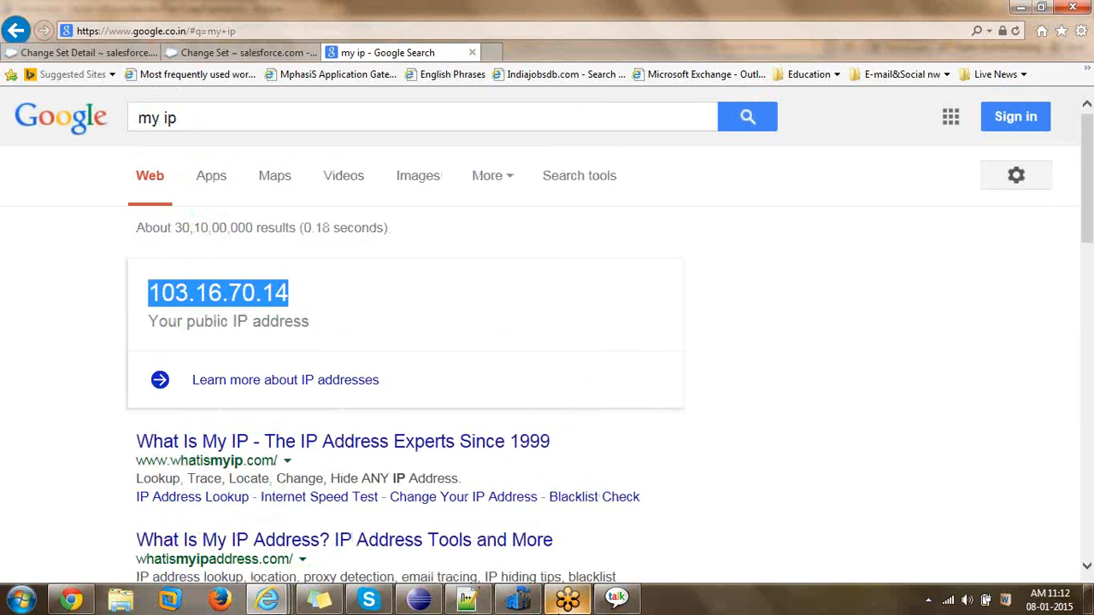
click(567, 598)
click(728, 514)
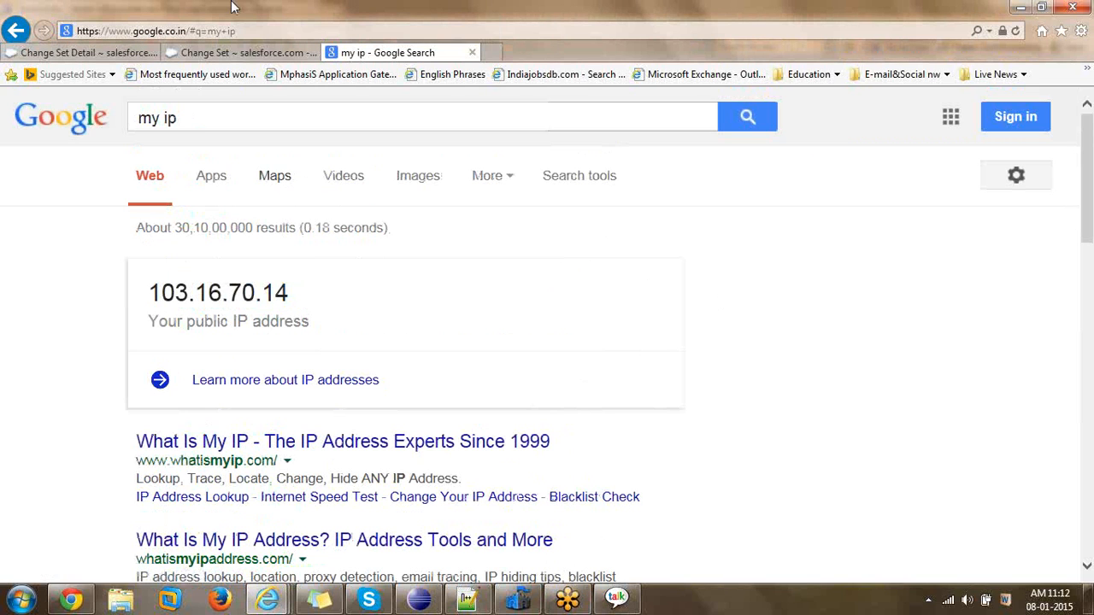
Check the uploaded Deployment_v1 outbound change set, then run a validation of the inbound Deployment_v1 in production
click(214, 53)
scroll(416, 291, down, 3)
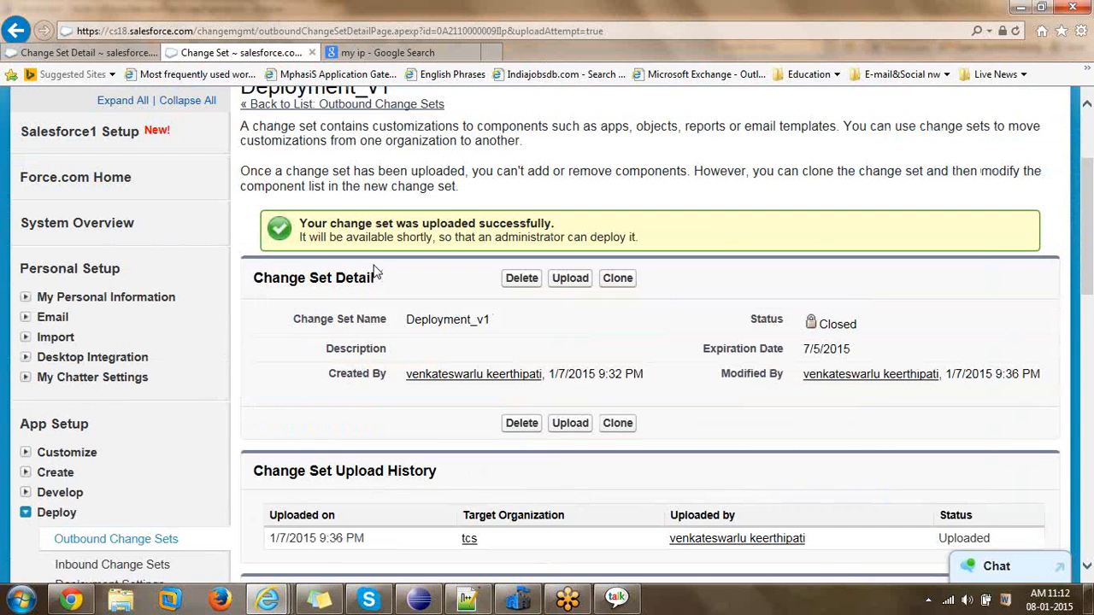
click(111, 52)
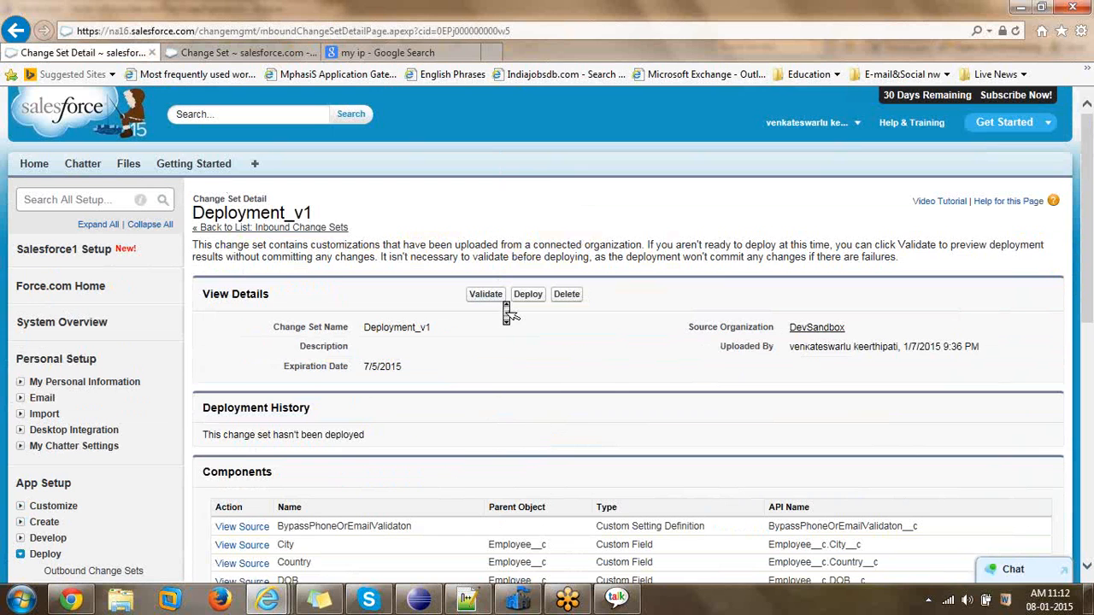
scroll(509, 314, down, 1)
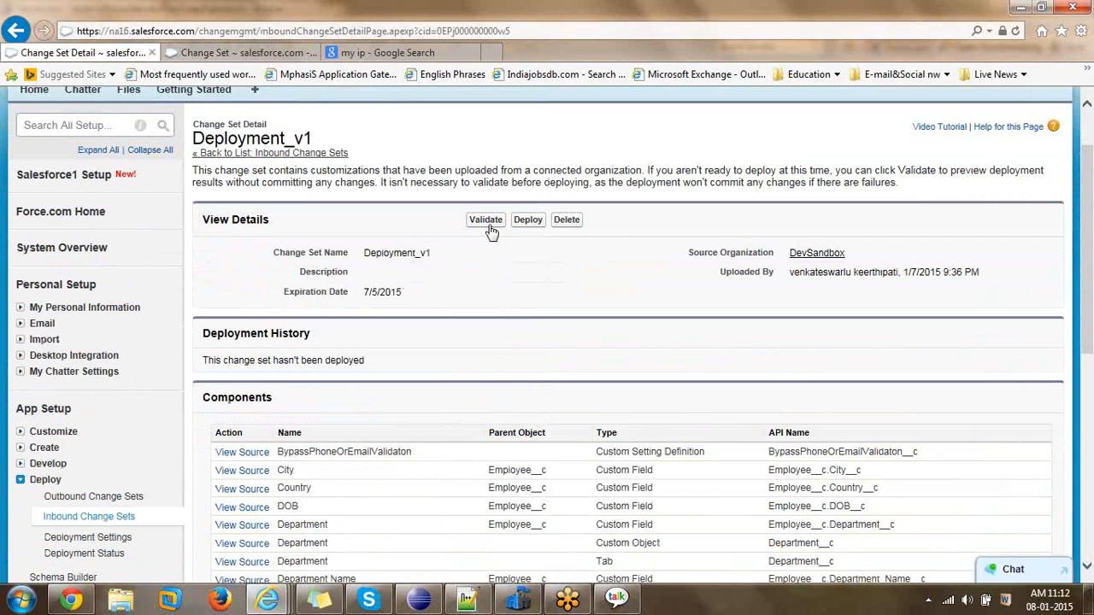
click(484, 222)
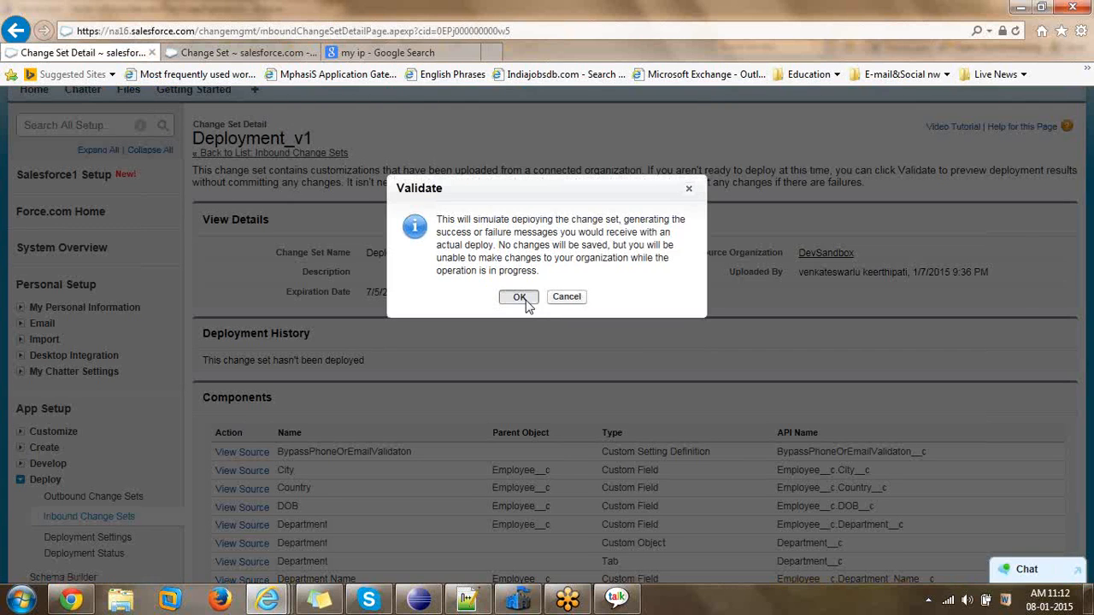
click(524, 303)
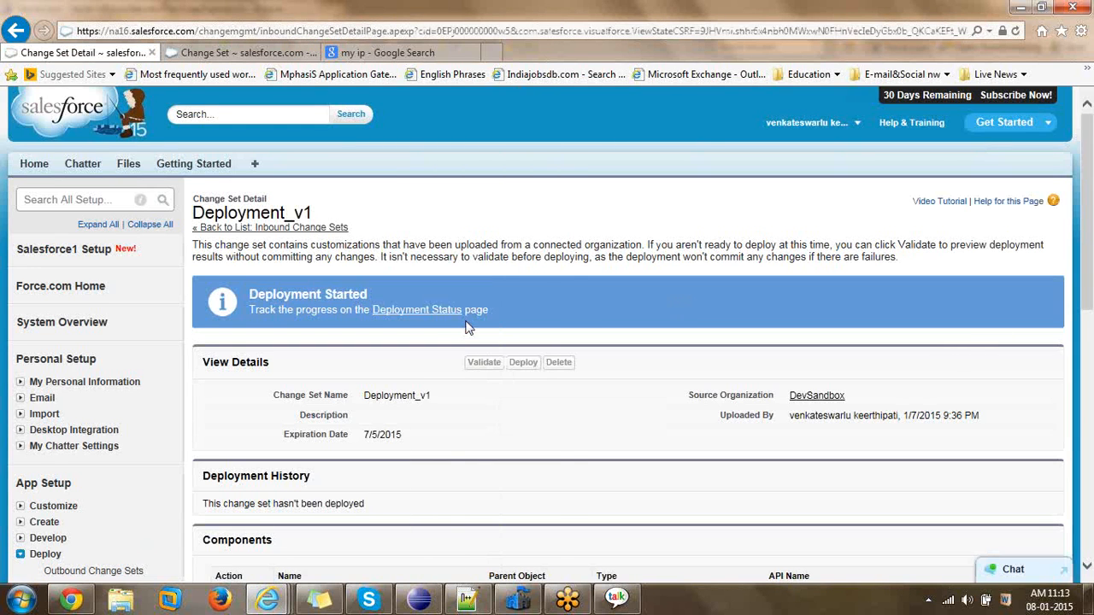
Open the deployment status list and view the details of the Deployment_v1 validation
click(438, 319)
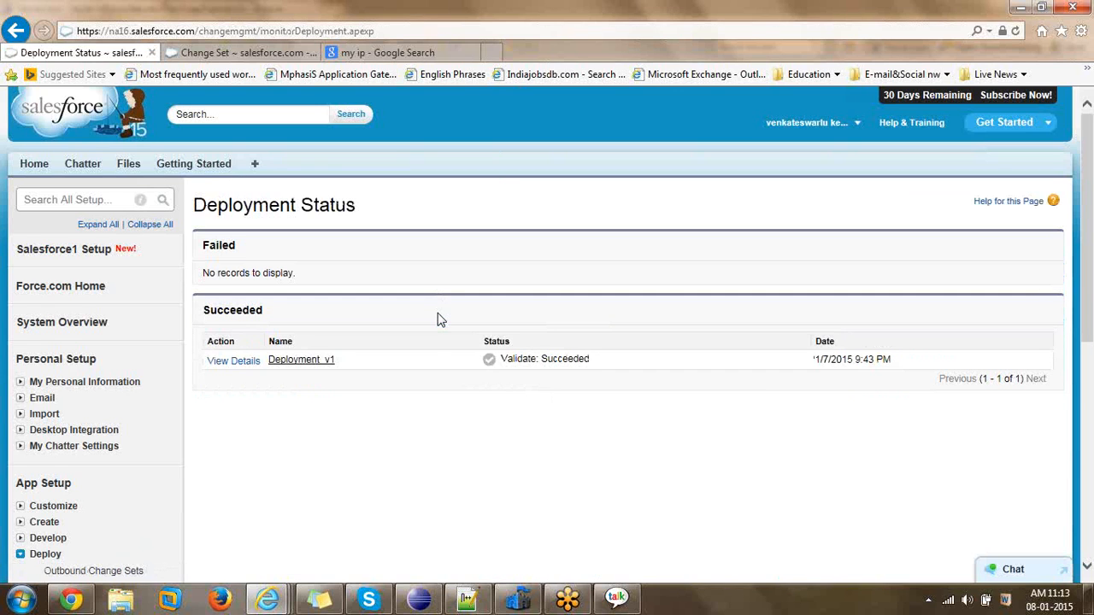
click(235, 363)
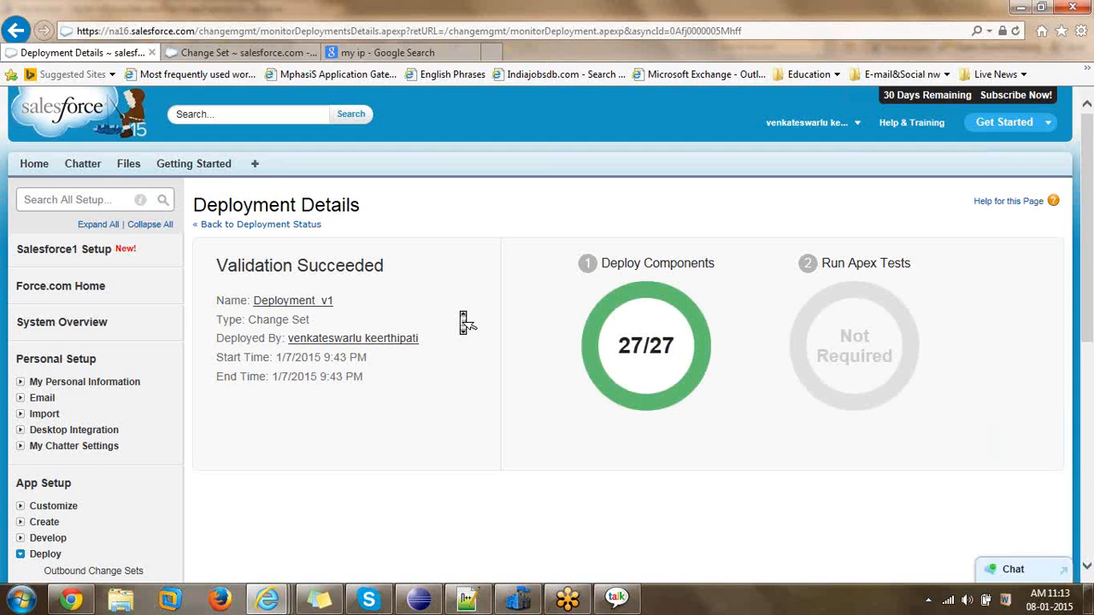
scroll(464, 322, down, 2)
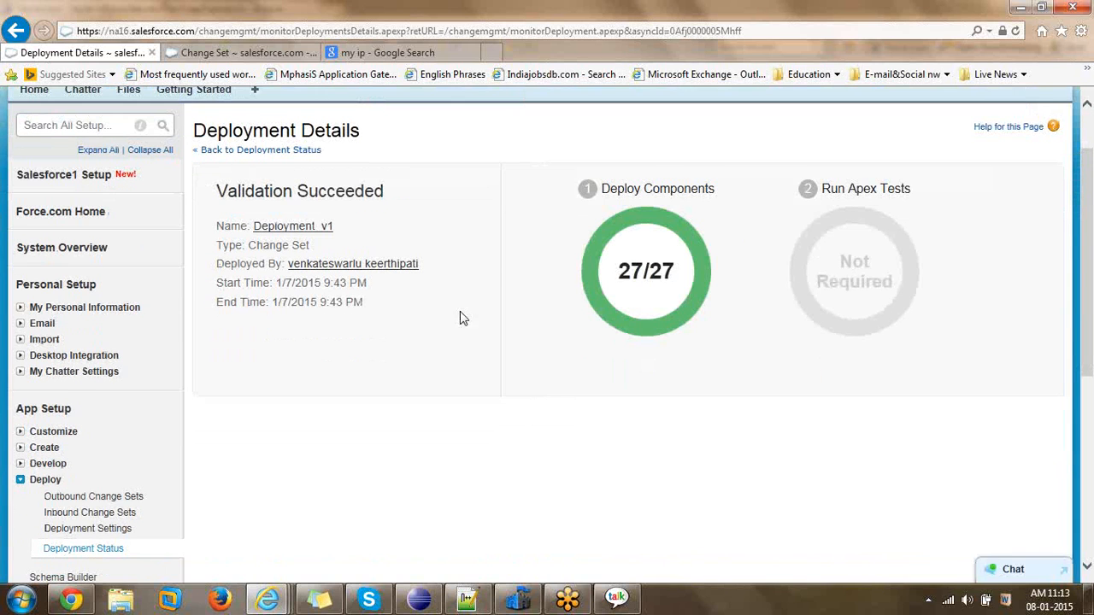
Return to the Deployment_v1 inbound change set, deploy it to production and look through its component list
click(276, 229)
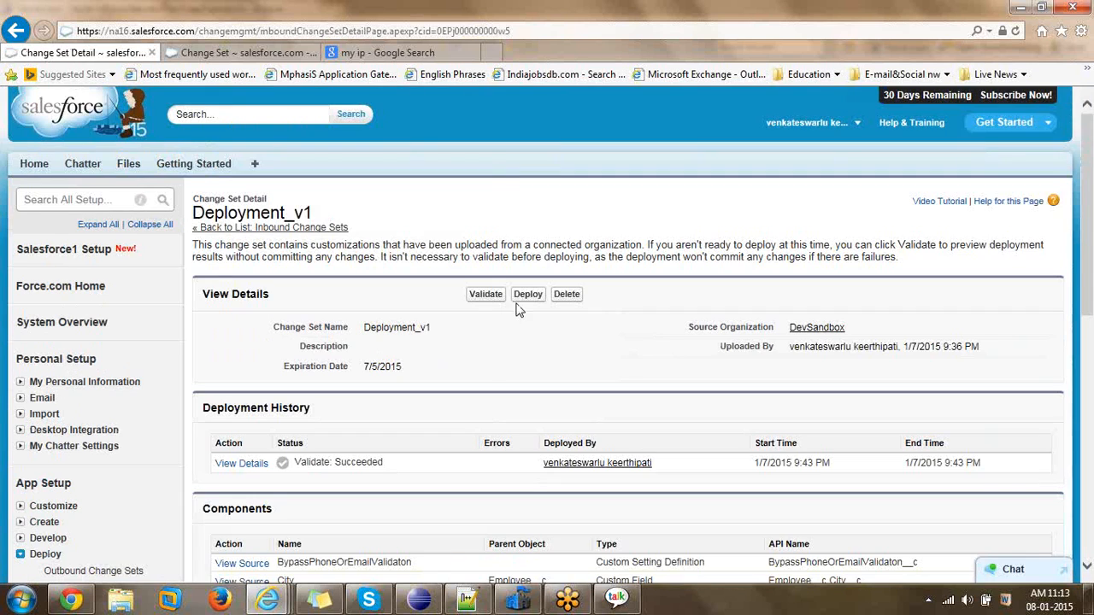
click(528, 295)
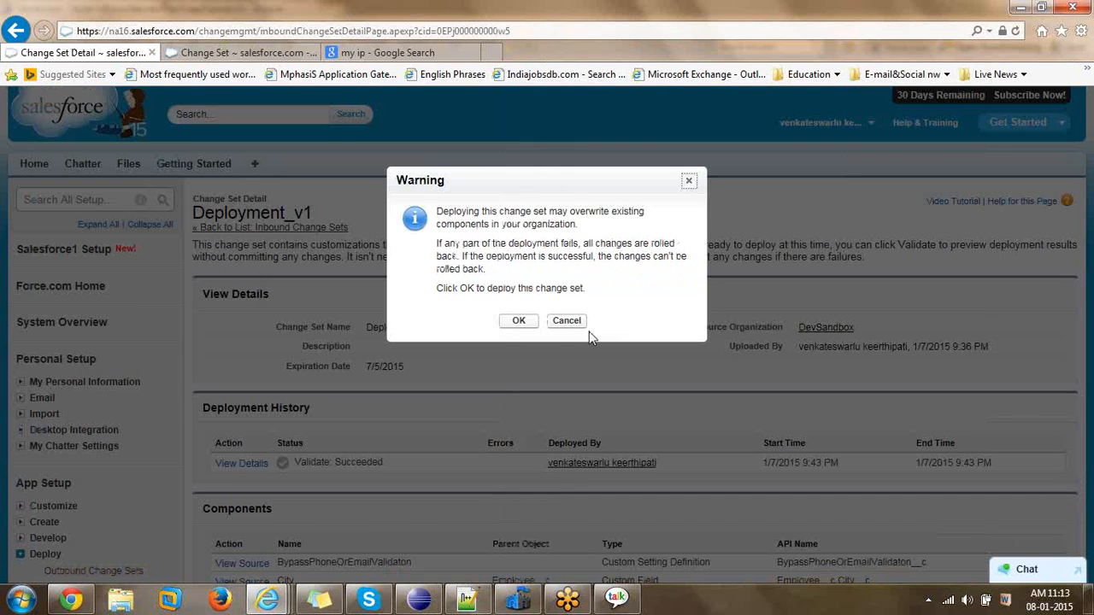
click(521, 322)
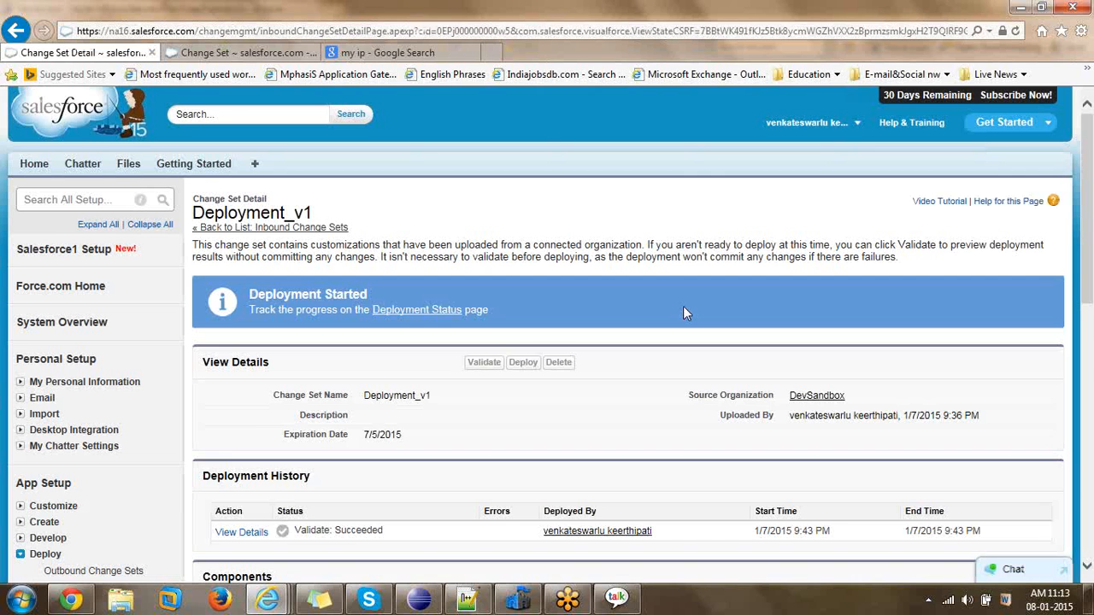
scroll(687, 317, down, 1)
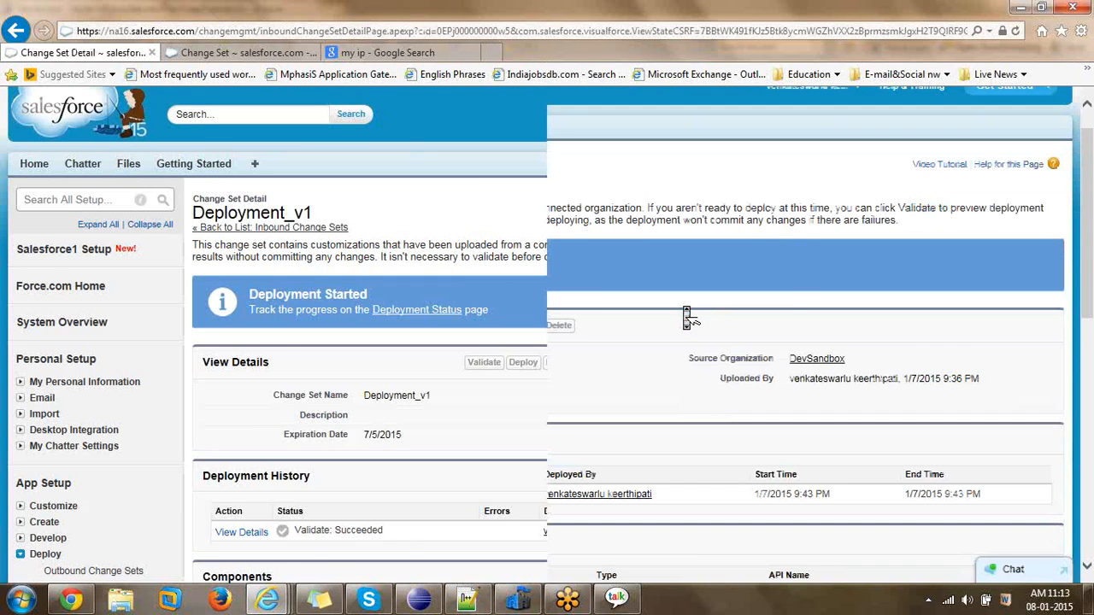
scroll(686, 316, down, 4)
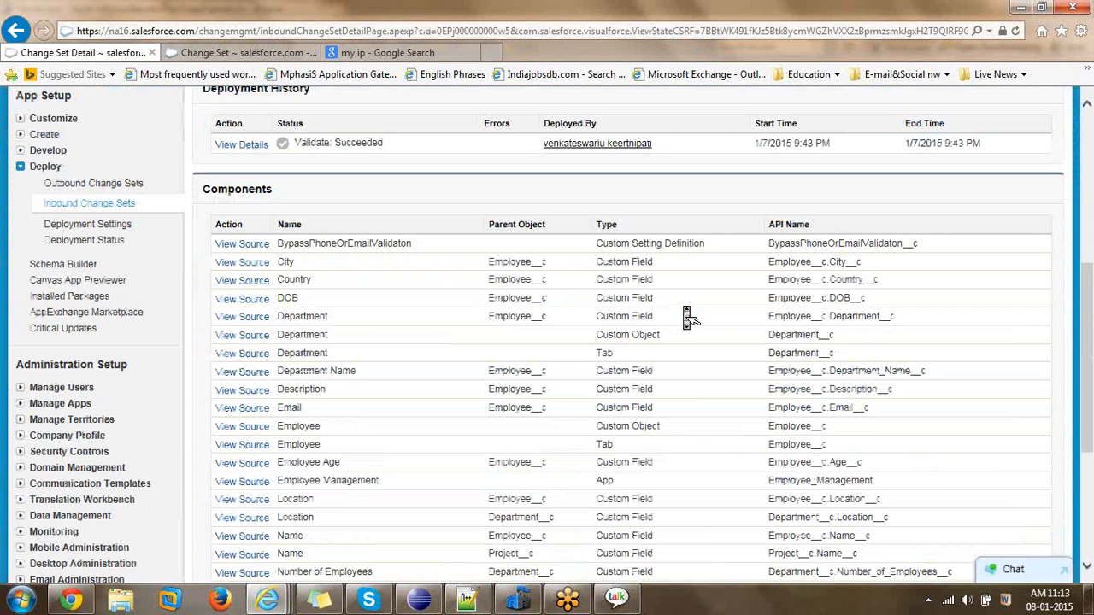
scroll(686, 316, up, 4)
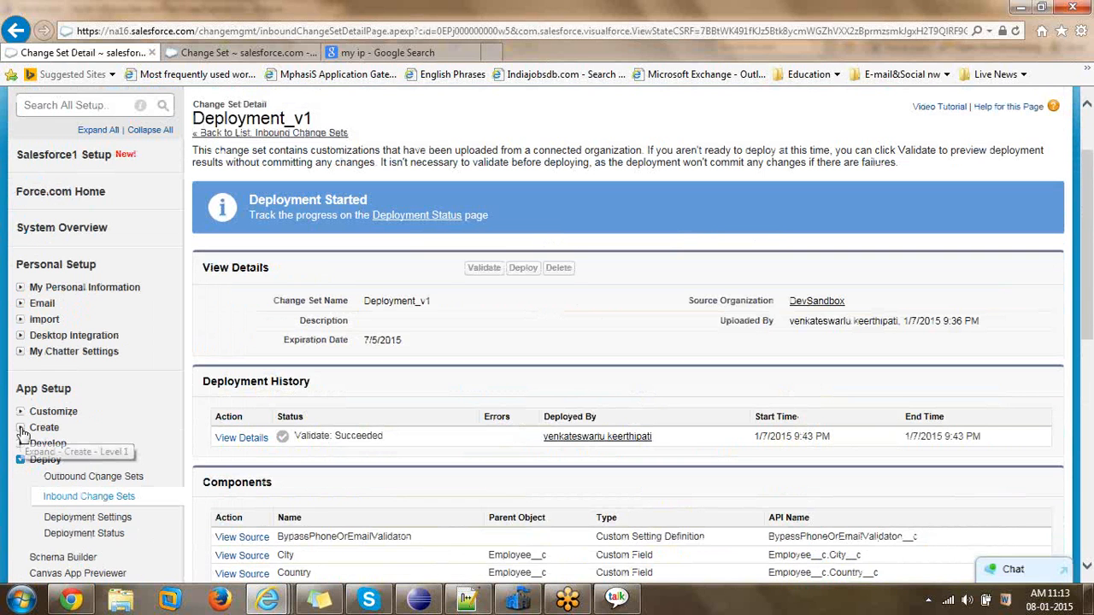
Check production's custom objects list and apps list for the deployed objects and the Employee Management app
click(20, 427)
click(61, 476)
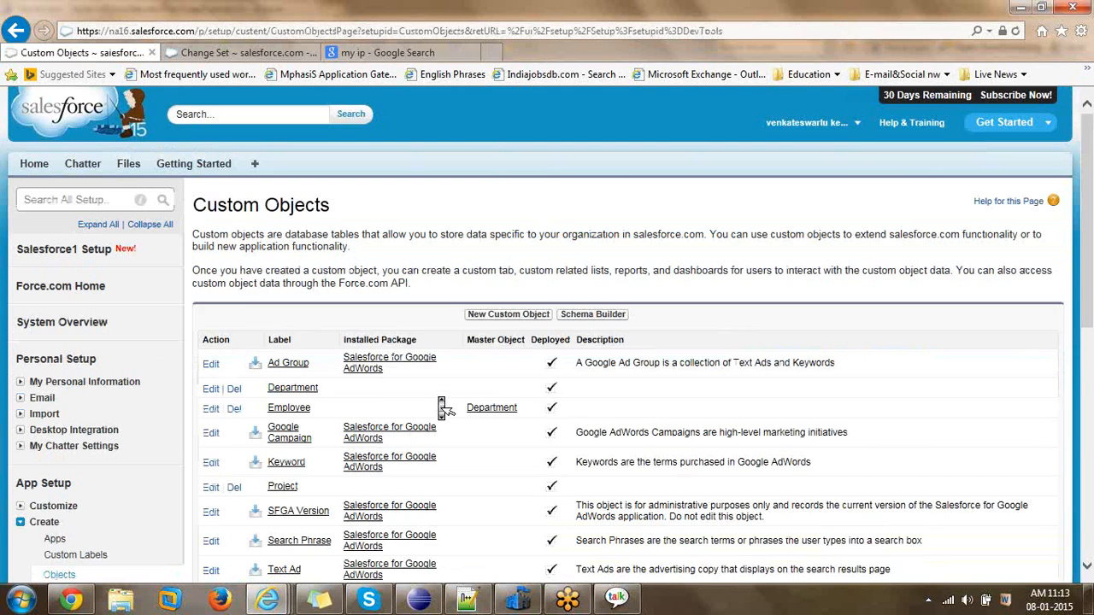
scroll(443, 408, down, 2)
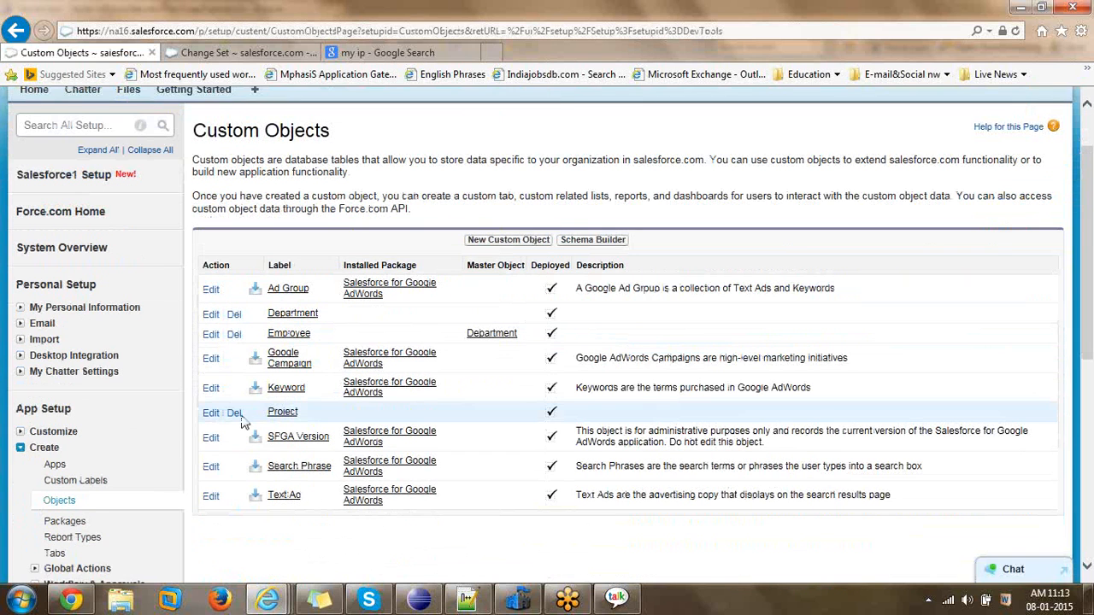
click(55, 464)
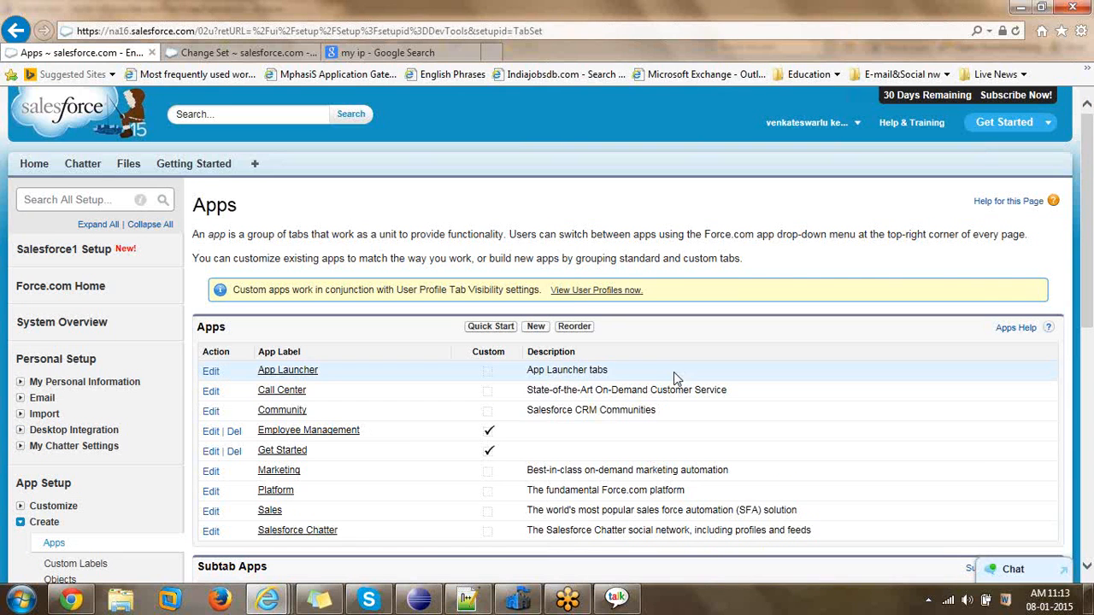
triple_click(406, 437)
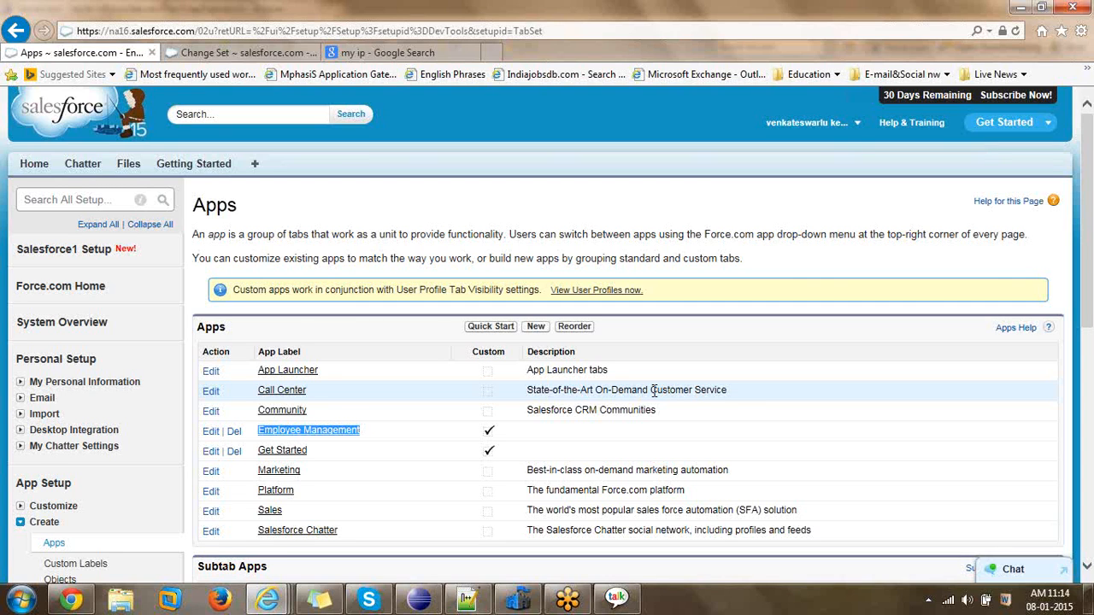
Switch to Eclipse and examine the application, objects and tabs selected in the Venki-US project
click(420, 599)
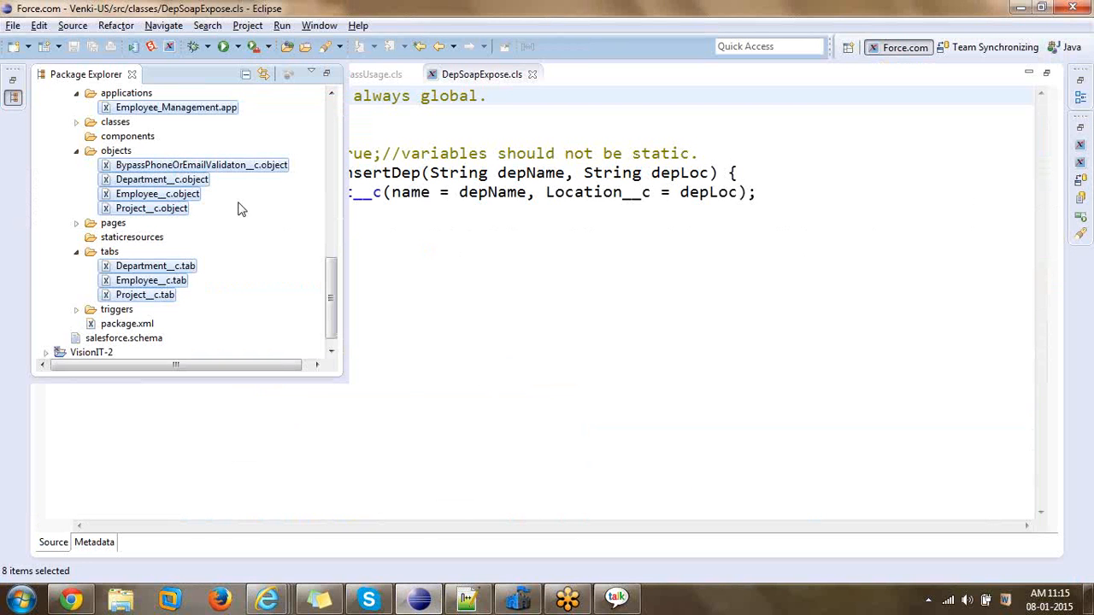
scroll(242, 213, up, 2)
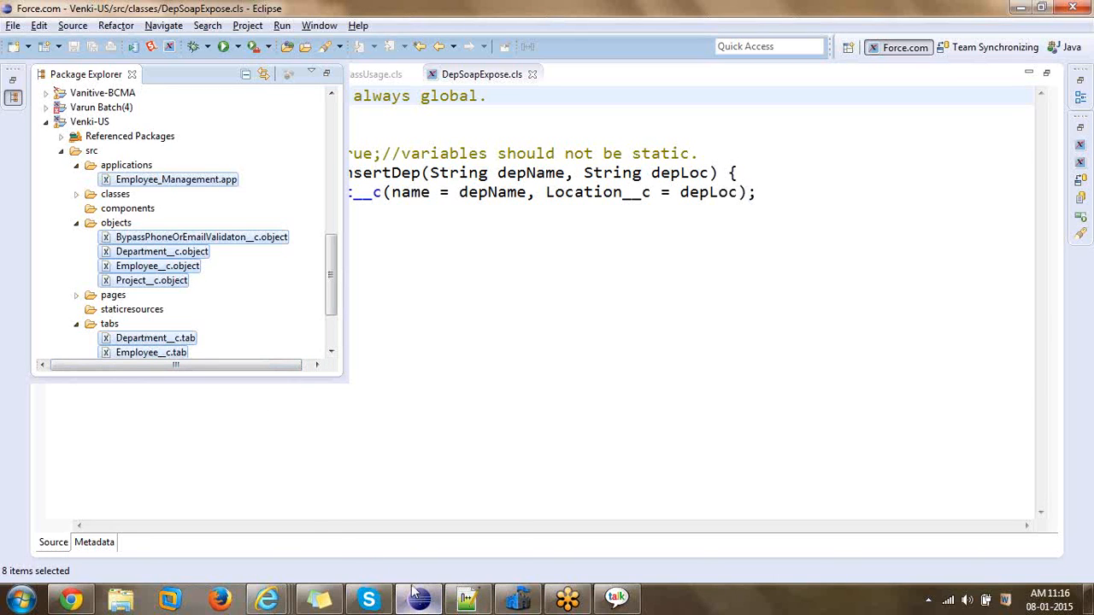
mouse_move(413, 589)
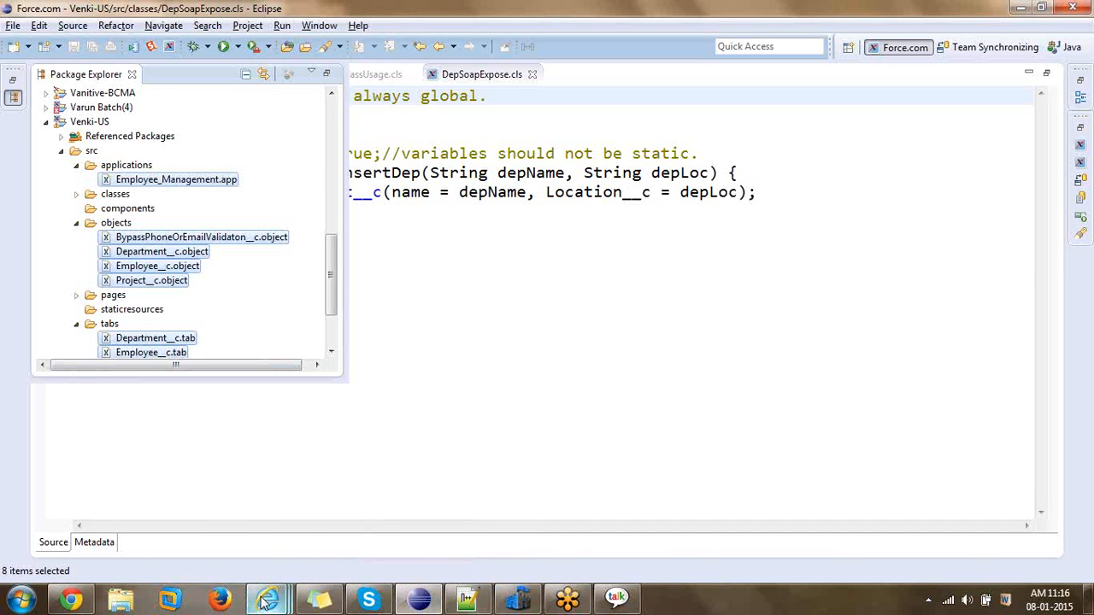
Switch back to Internet Explorer and review the Deployment_v1 outbound change set's description, details and upload history in DevSandbox
mouse_move(267, 600)
click(264, 503)
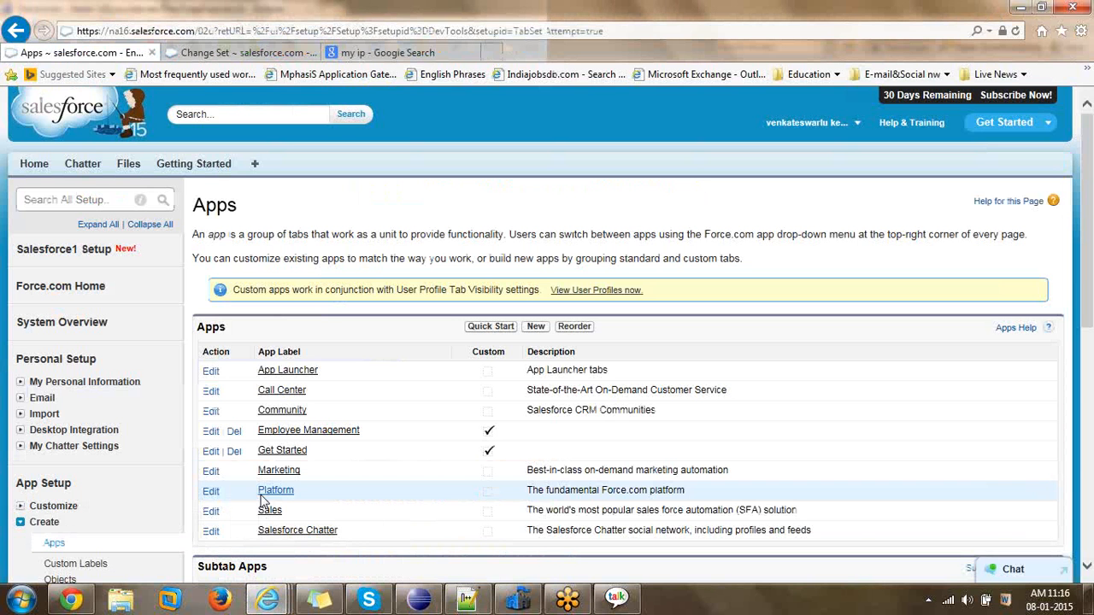
key(ctrl+plus)
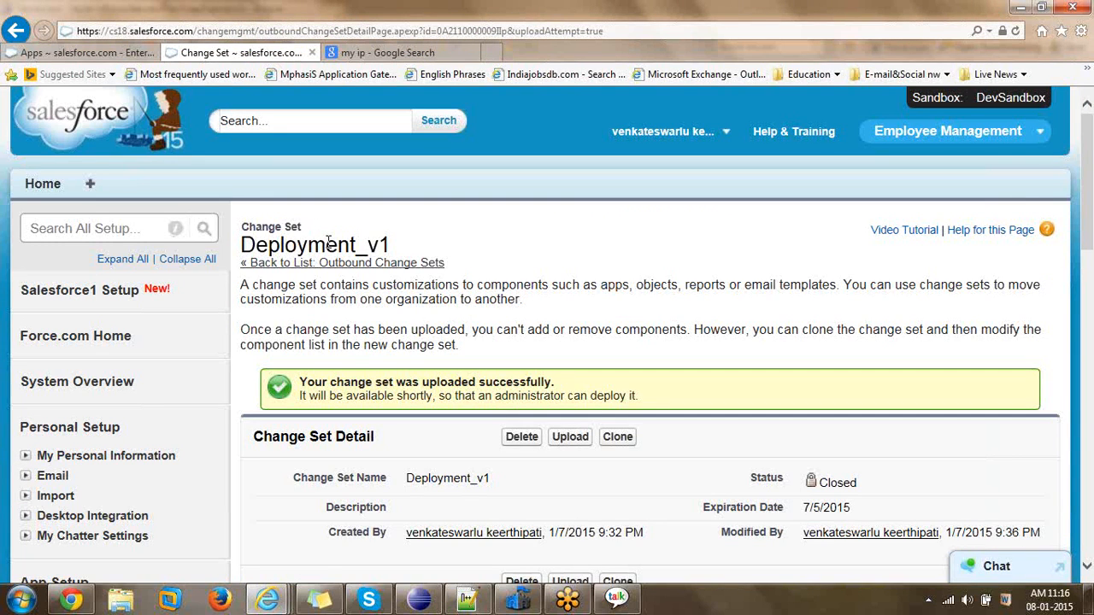
double_click(368, 303)
click(624, 303)
scroll(596, 303, down, 3)
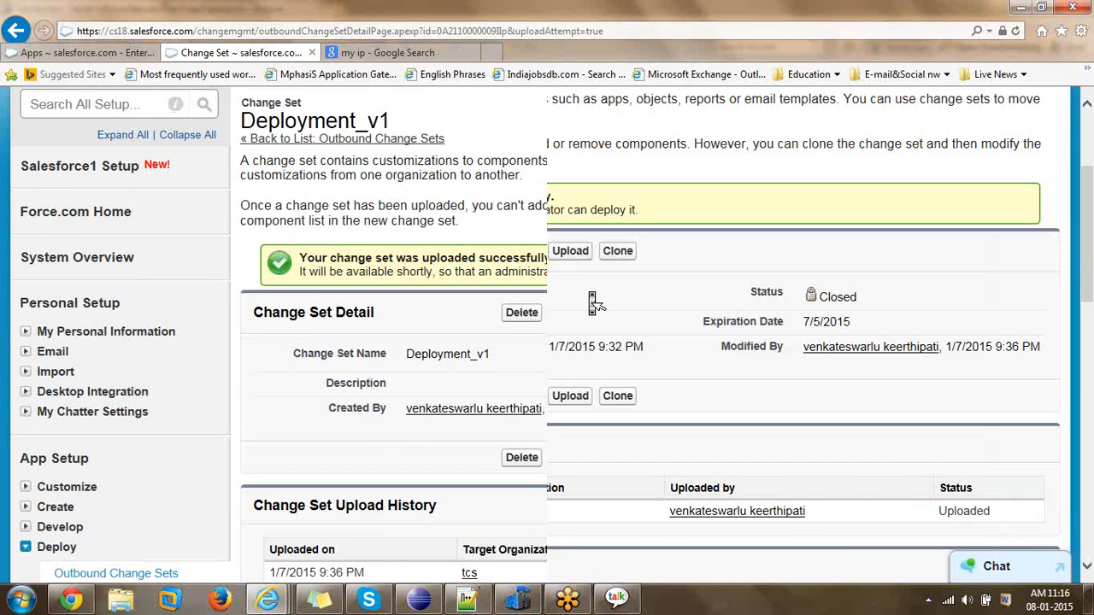
scroll(595, 304, down, 3)
scroll(596, 303, up, 3)
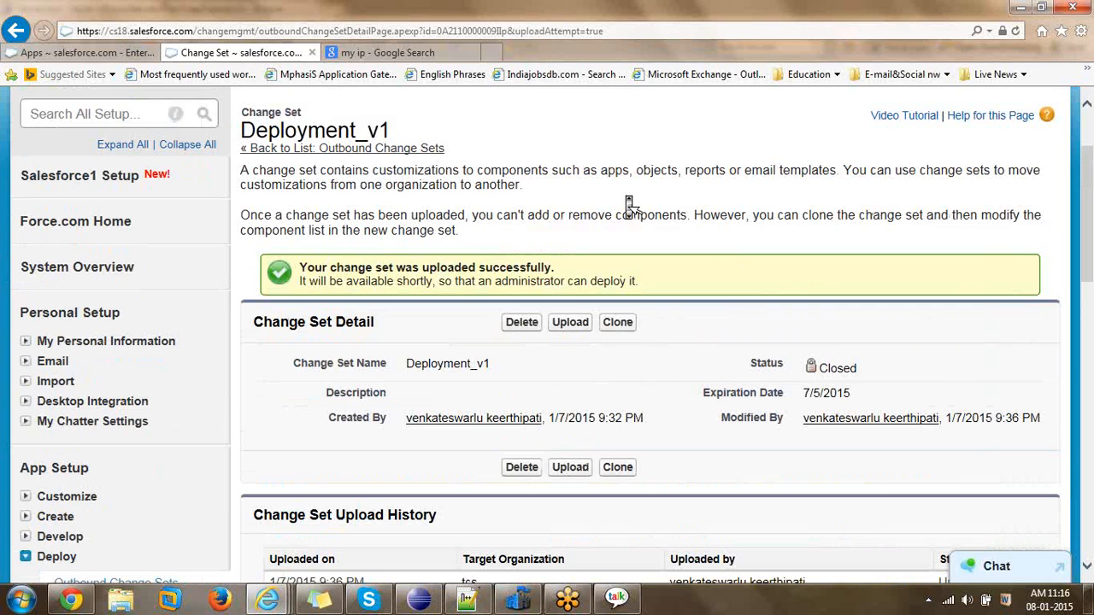
scroll(629, 205, down, 2)
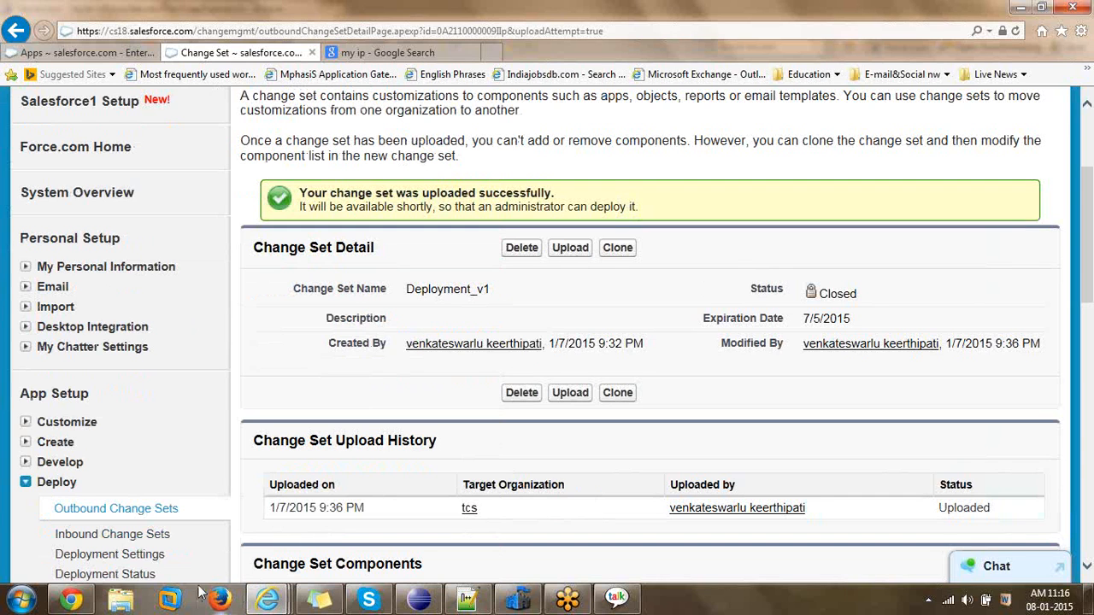
Switch to Chrome and examine the Employee Management app's details and the setup options of its organization
click(73, 600)
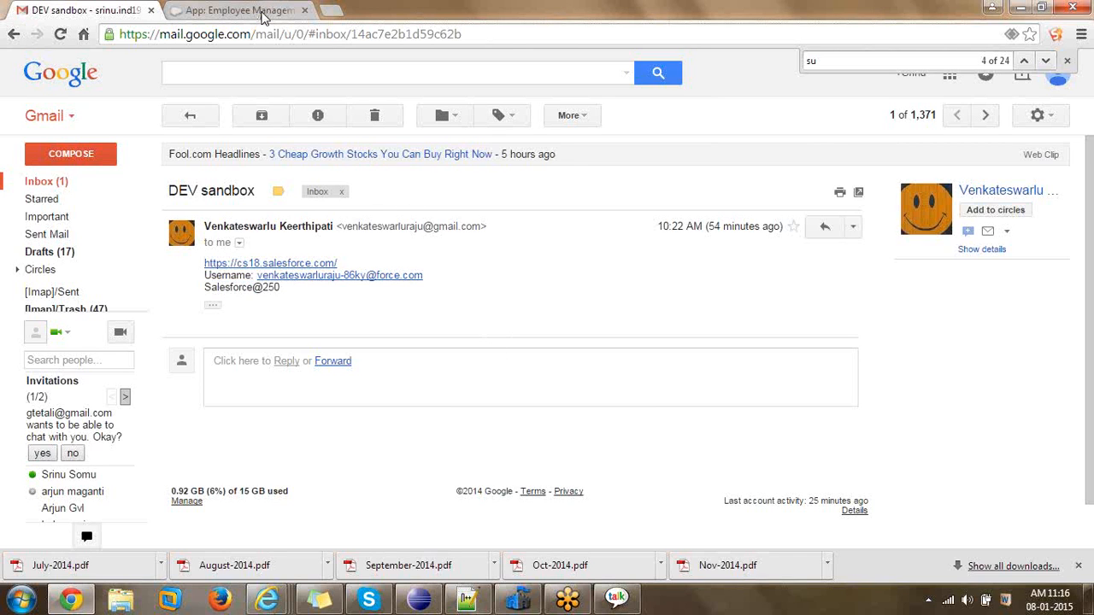
click(263, 17)
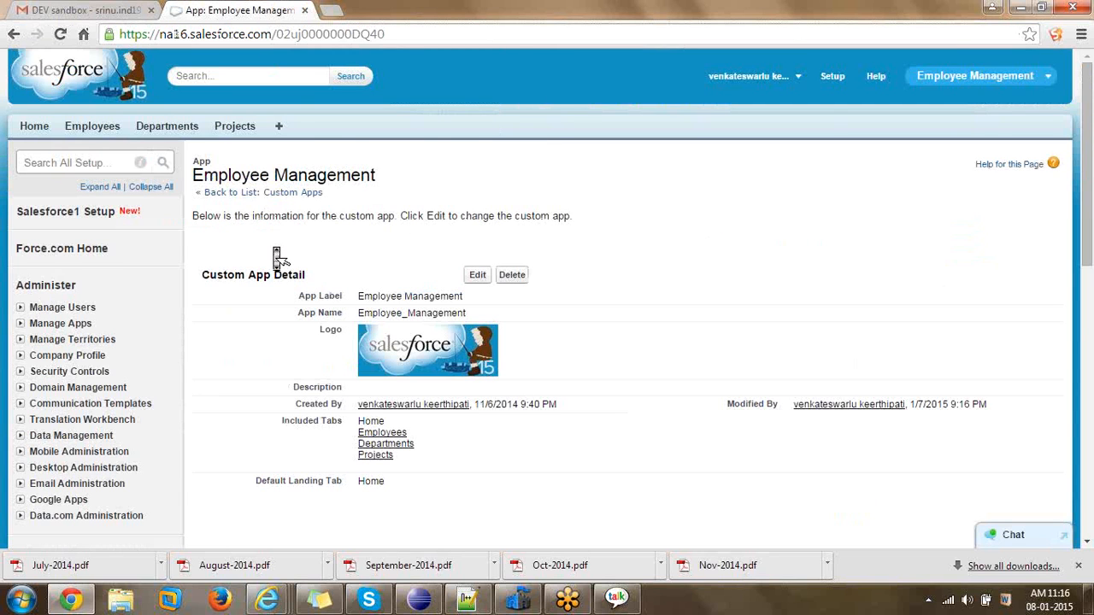
scroll(277, 256, down, 2)
scroll(276, 257, down, 4)
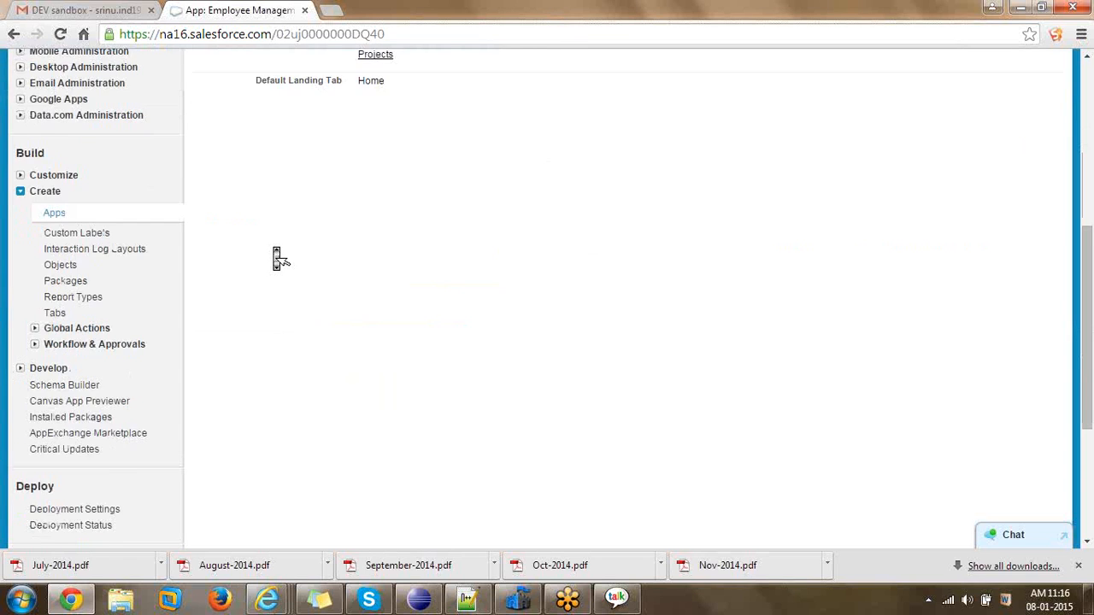
scroll(276, 256, up, 3)
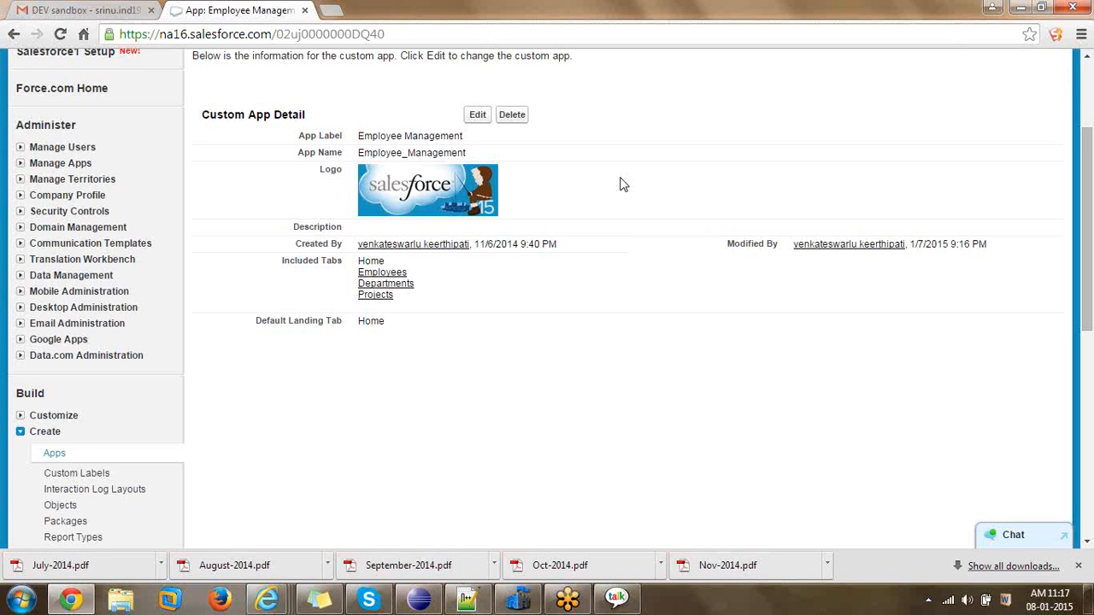
click(1023, 10)
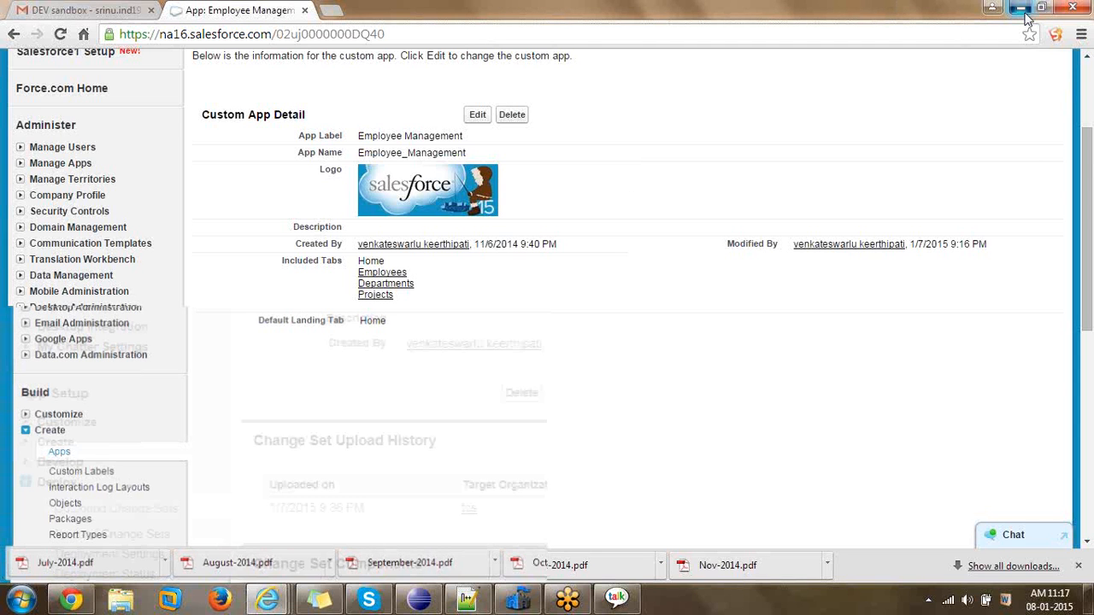
click(1023, 10)
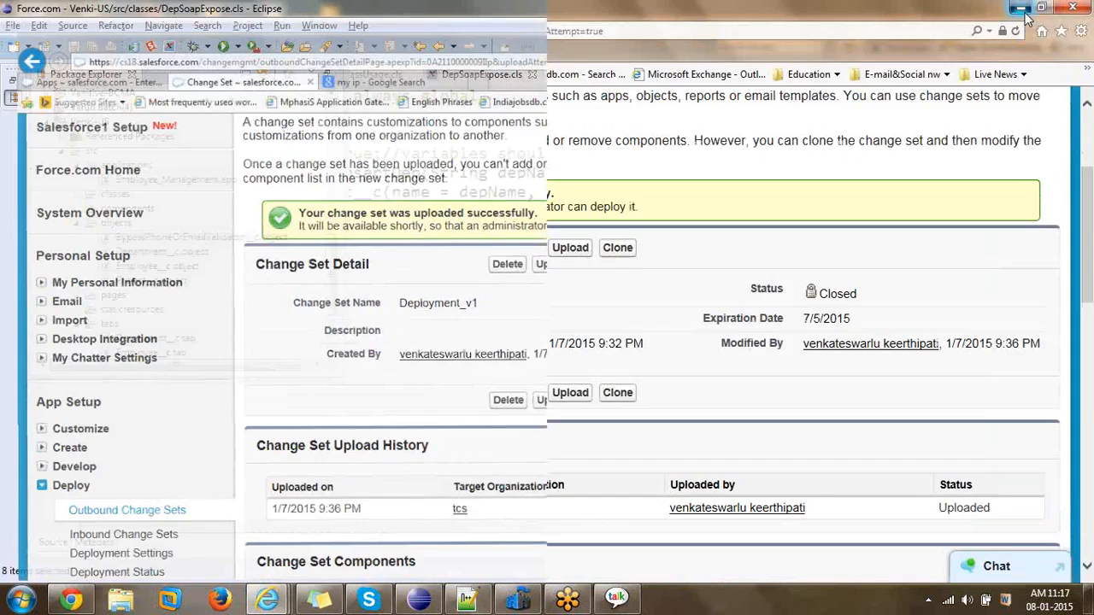
click(1023, 11)
click(1023, 10)
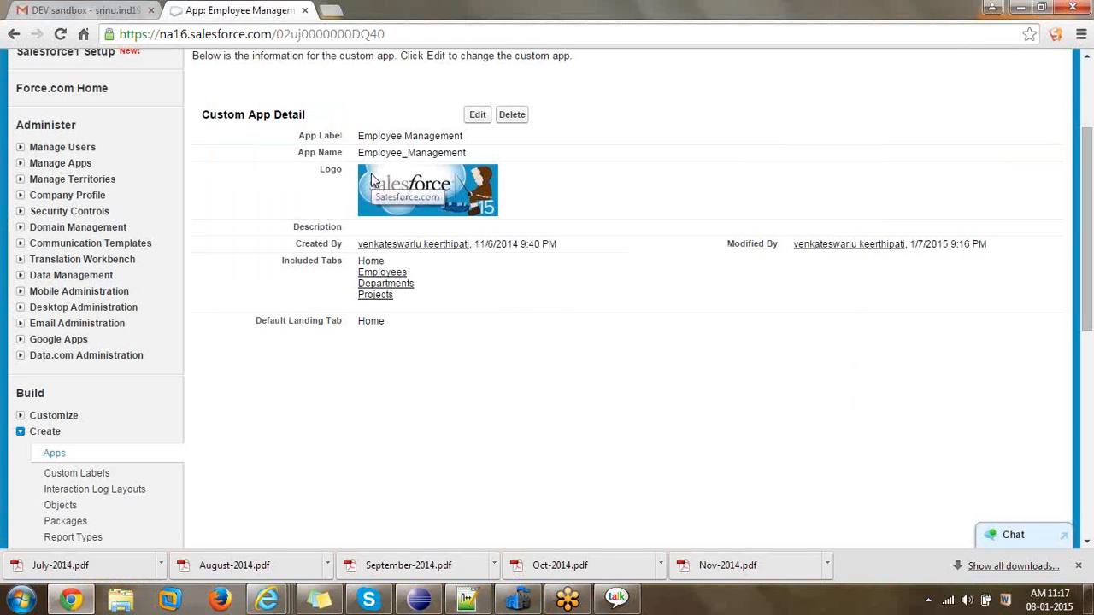
Open the downloaded Salesforce Course Contents (1).docx from Chrome's download history and switch to it in Word
key(ctrl+j)
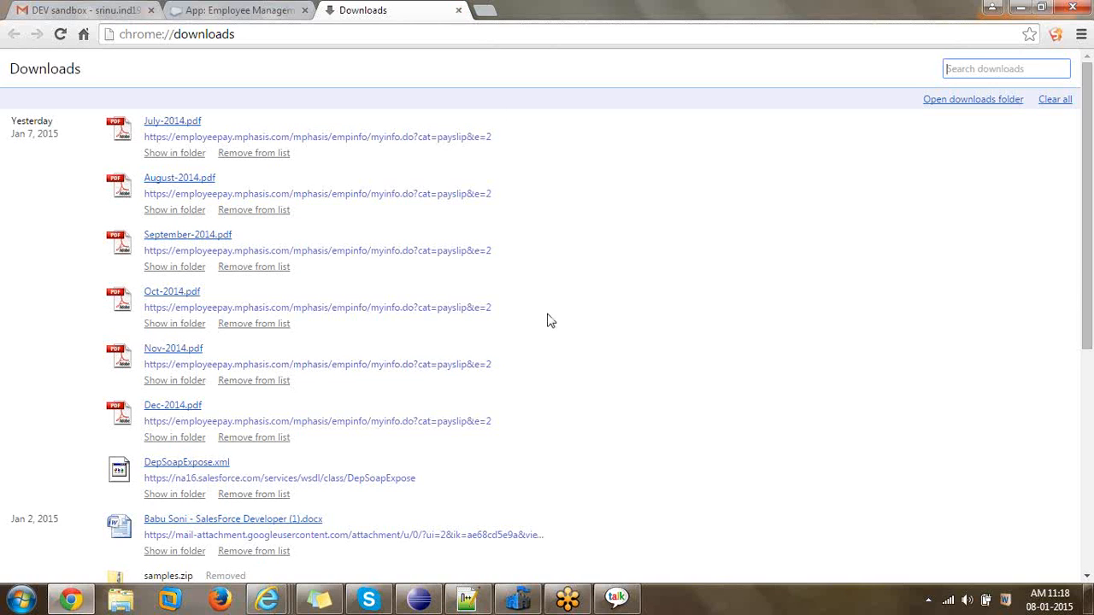
middle_click(700, 320)
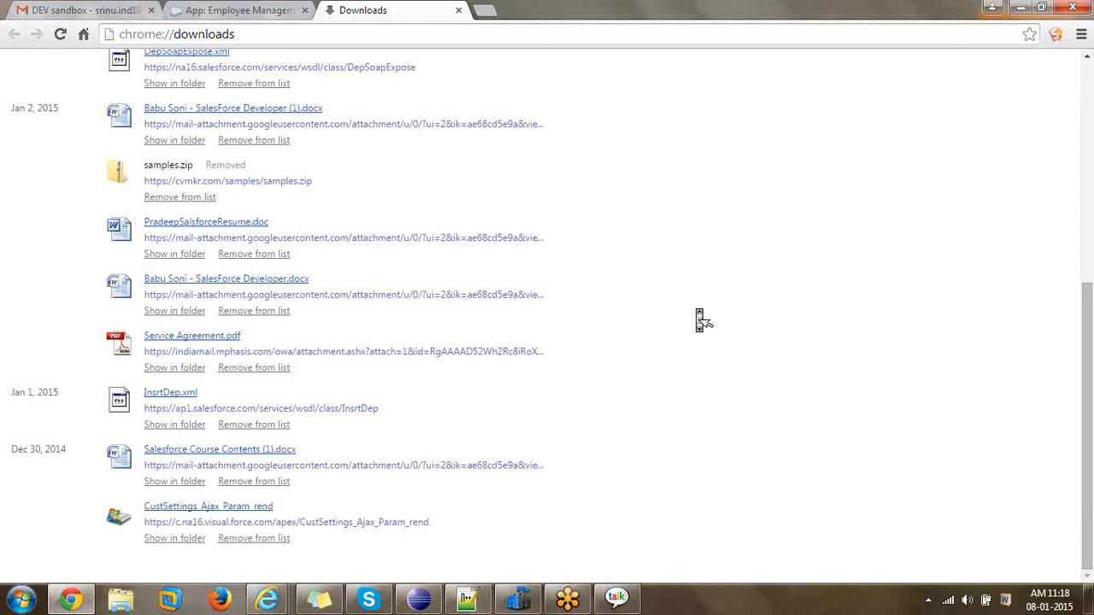
click(697, 311)
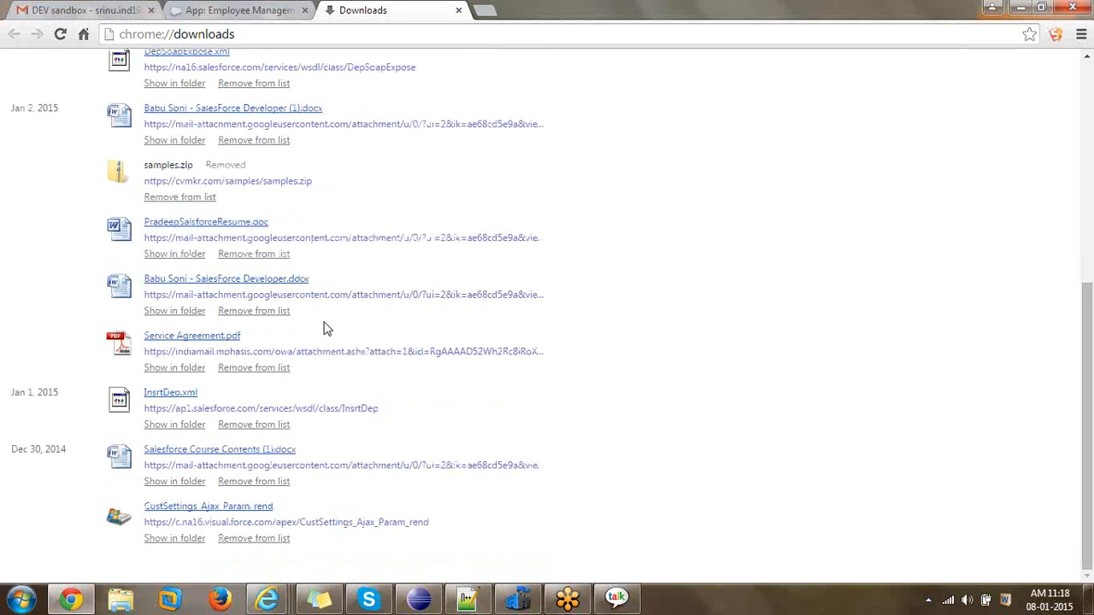
click(279, 458)
key(ctrl+w)
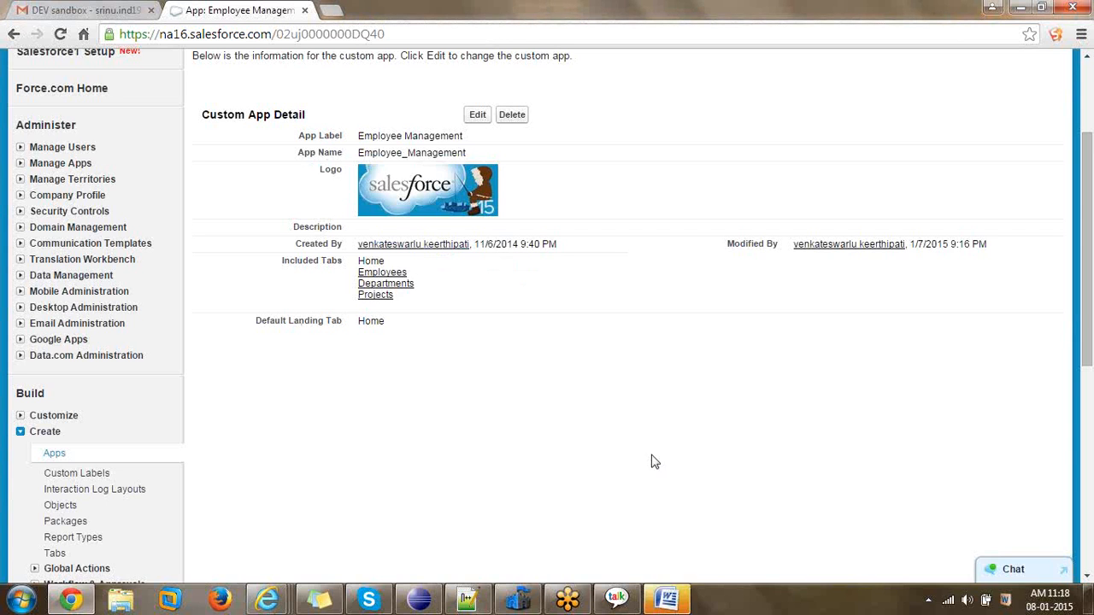
click(666, 598)
mouse_move(671, 600)
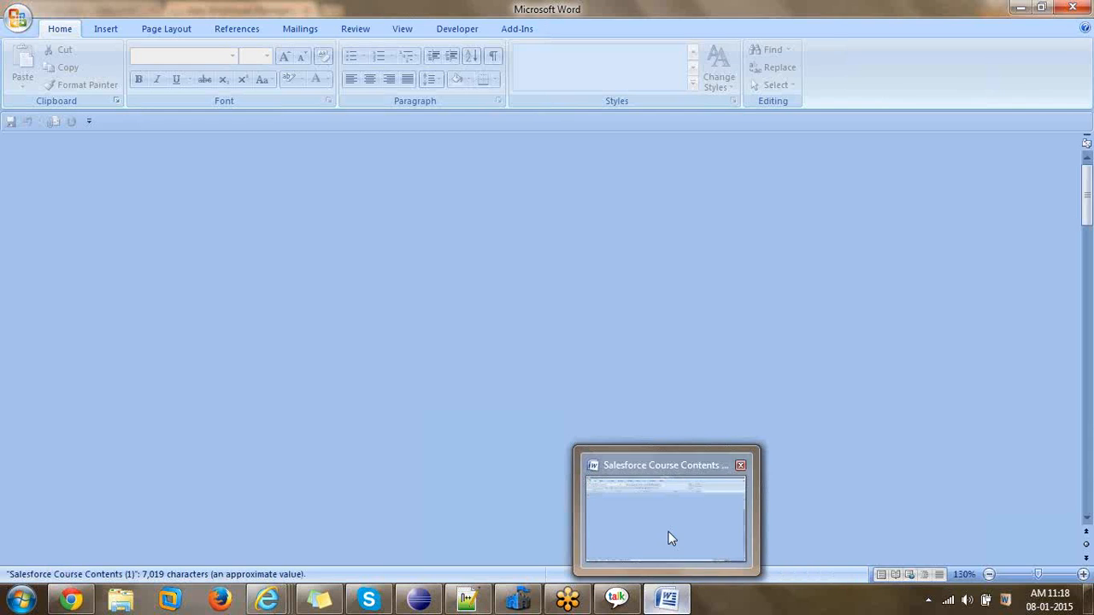
mouse_move(669, 537)
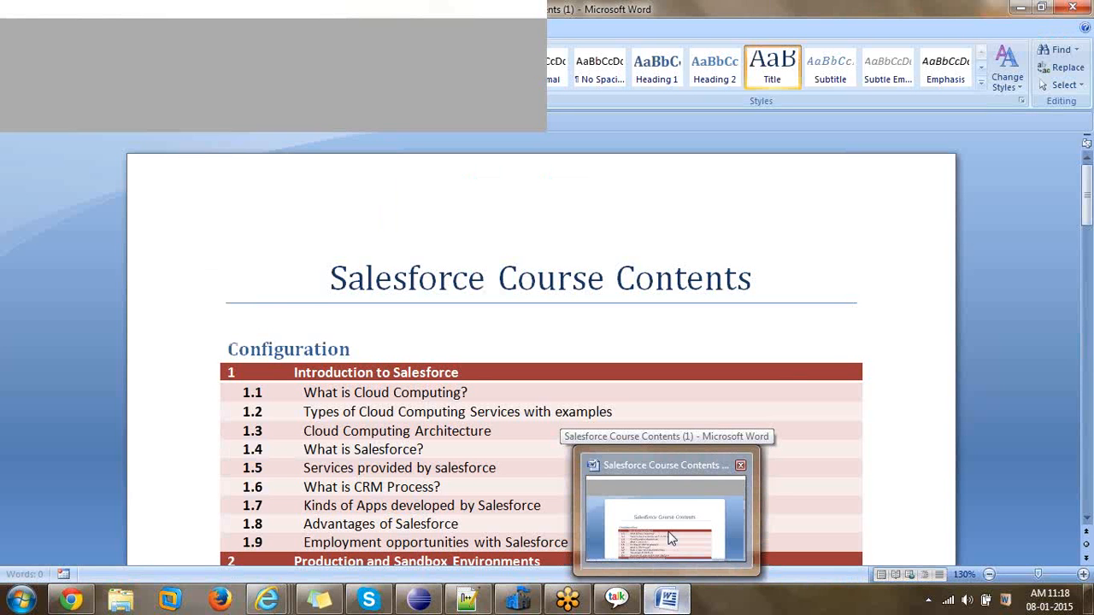
click(669, 537)
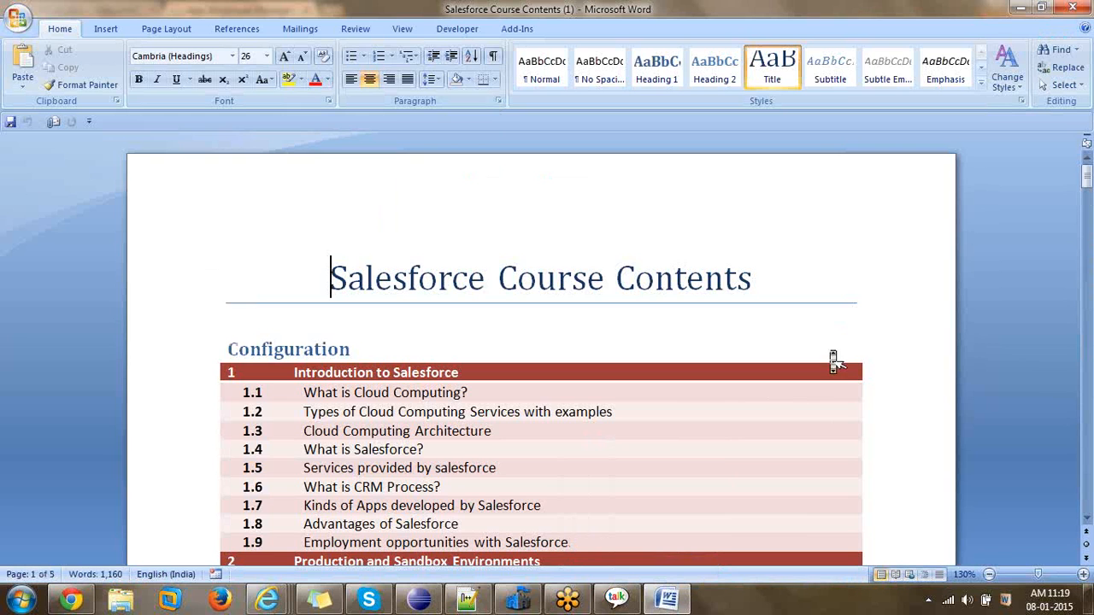
Skim the course contents from the Configuration section through Customization to the Deployment Process topics, and return to the document's beginning
scroll(842, 367, down, 15)
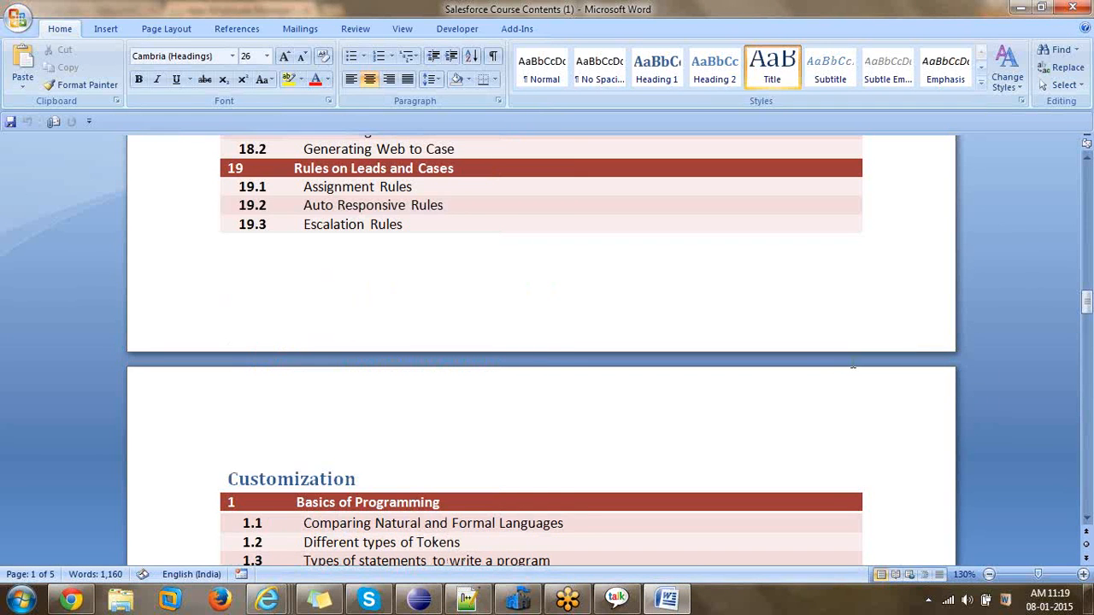
scroll(857, 374, down, 10)
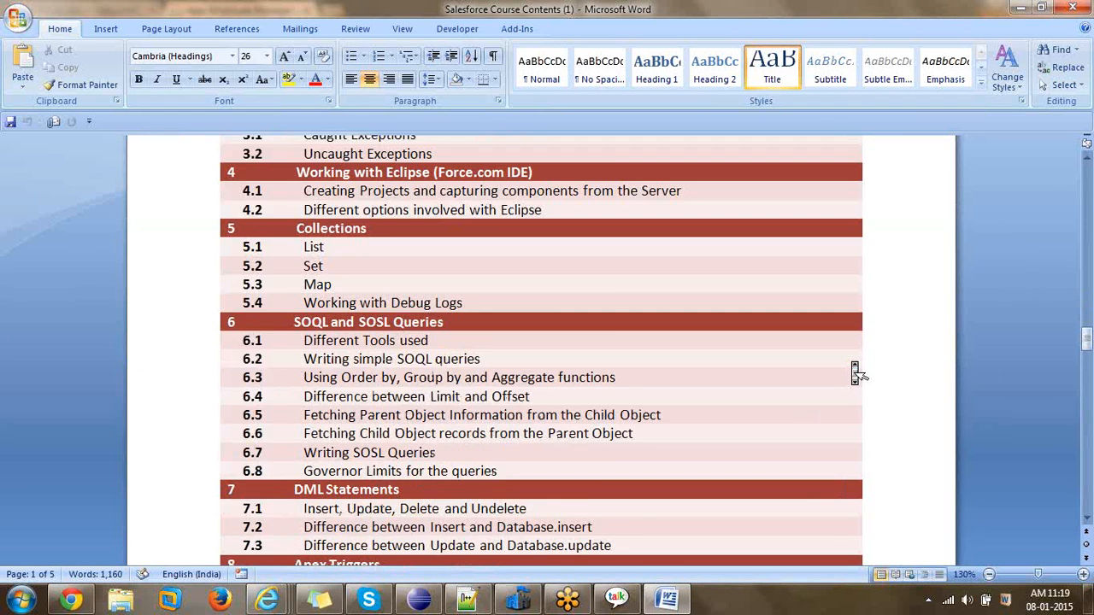
scroll(857, 374, down, 10)
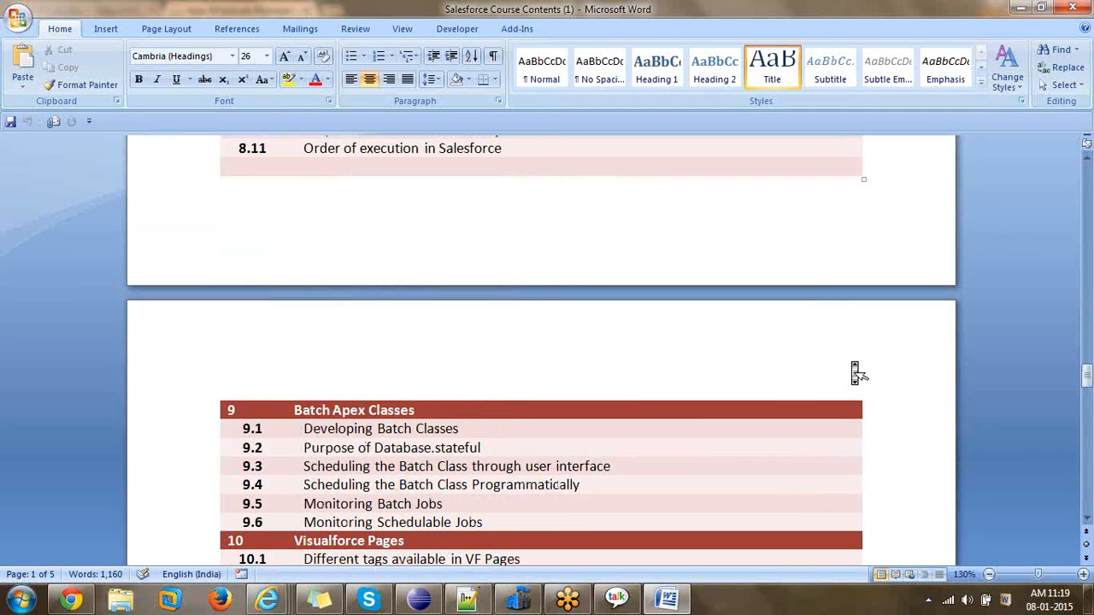
scroll(855, 369, down, 5)
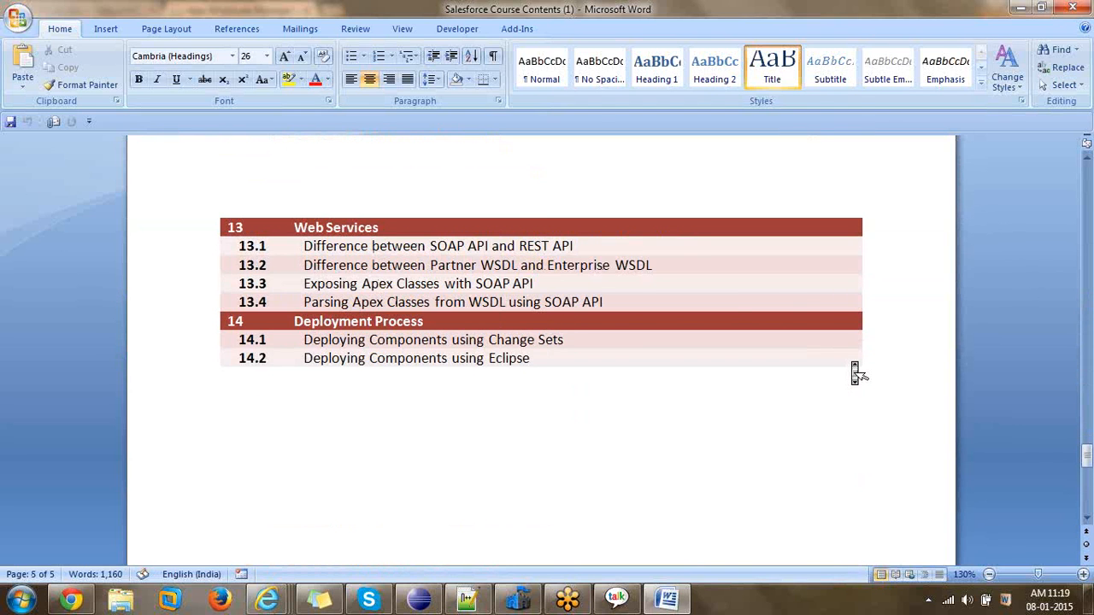
scroll(857, 374, up, 3)
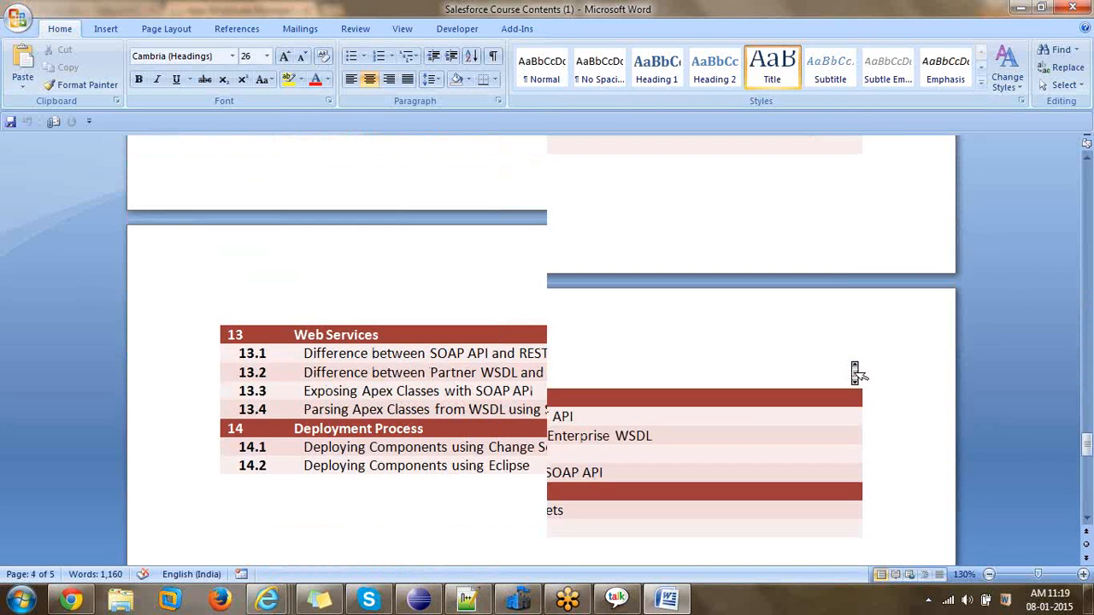
scroll(857, 373, up, 5)
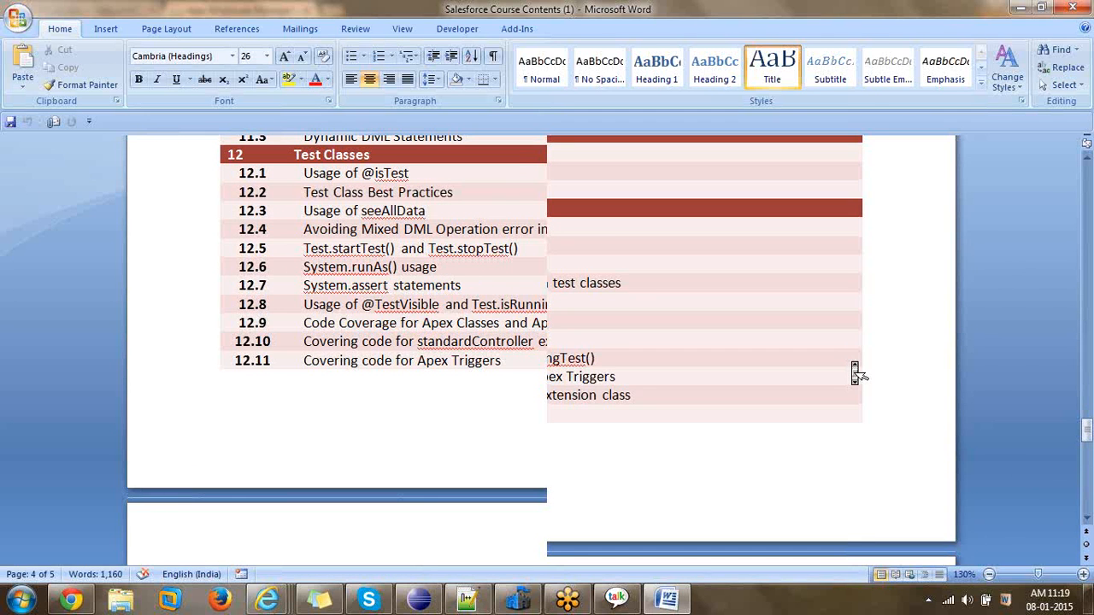
scroll(855, 373, up, 20)
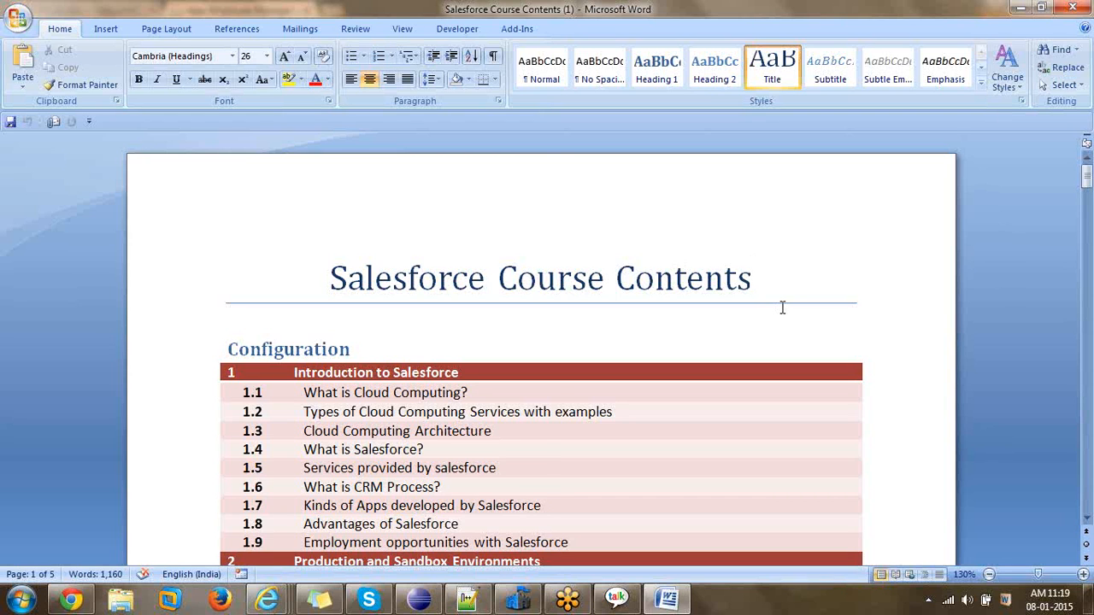
Review the Configuration topics under Introduction to Salesforce and Production and Sandbox Environments, down to Salesforce Terminology
scroll(781, 314, down, 1)
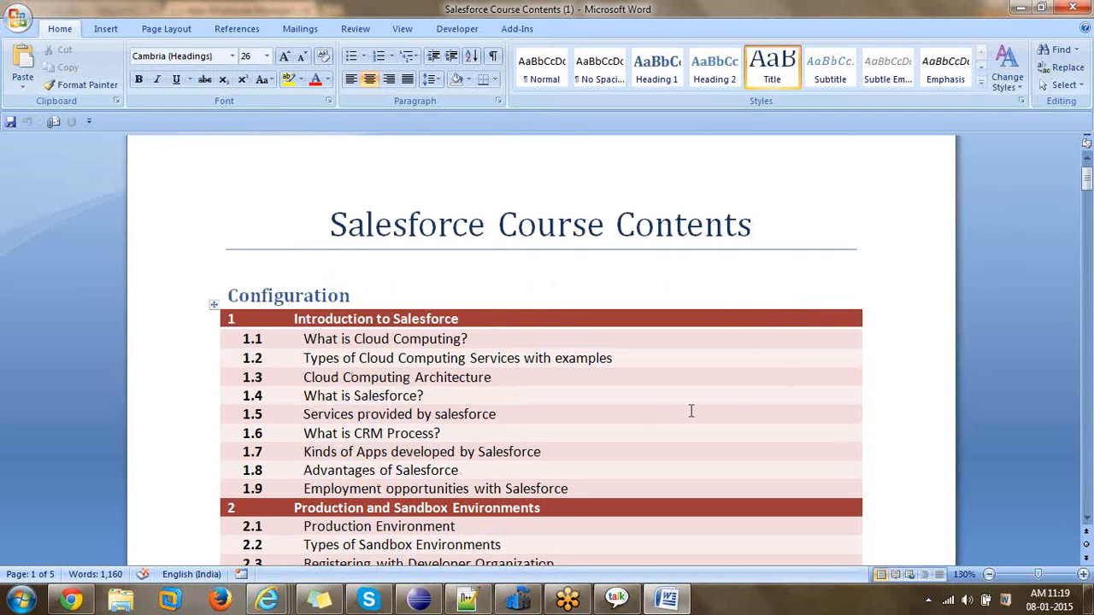
scroll(816, 370, down, 1)
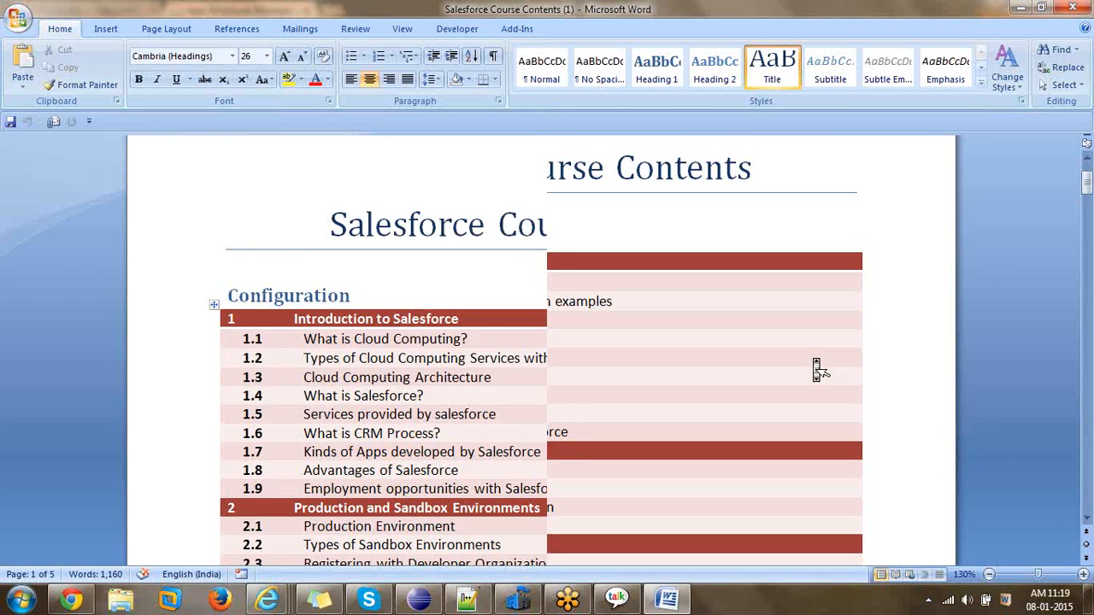
click(366, 240)
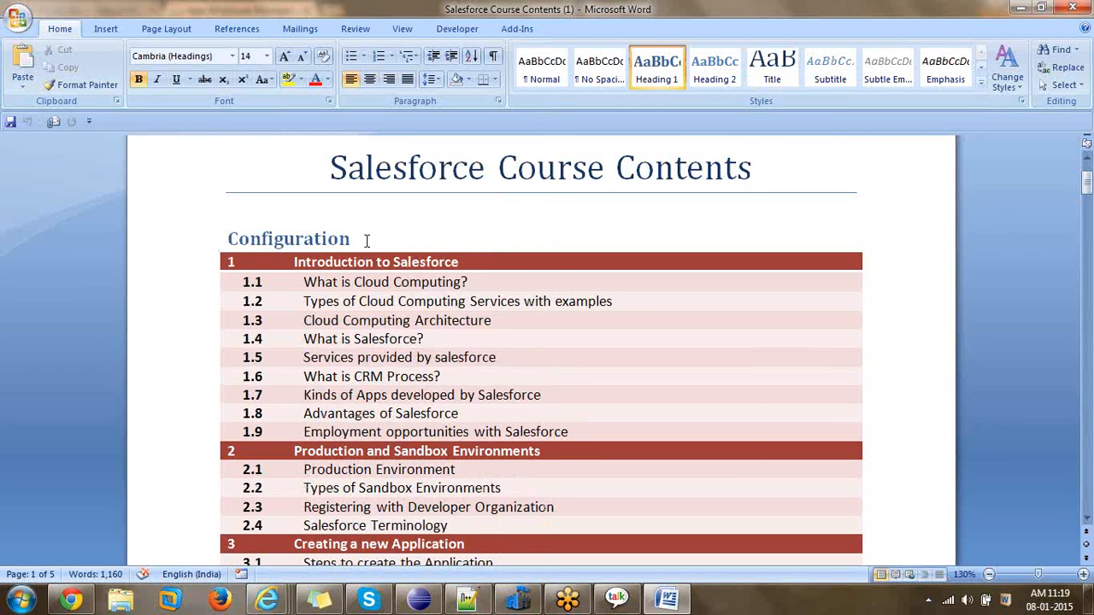
scroll(368, 248, down, 1)
scroll(370, 252, down, 1)
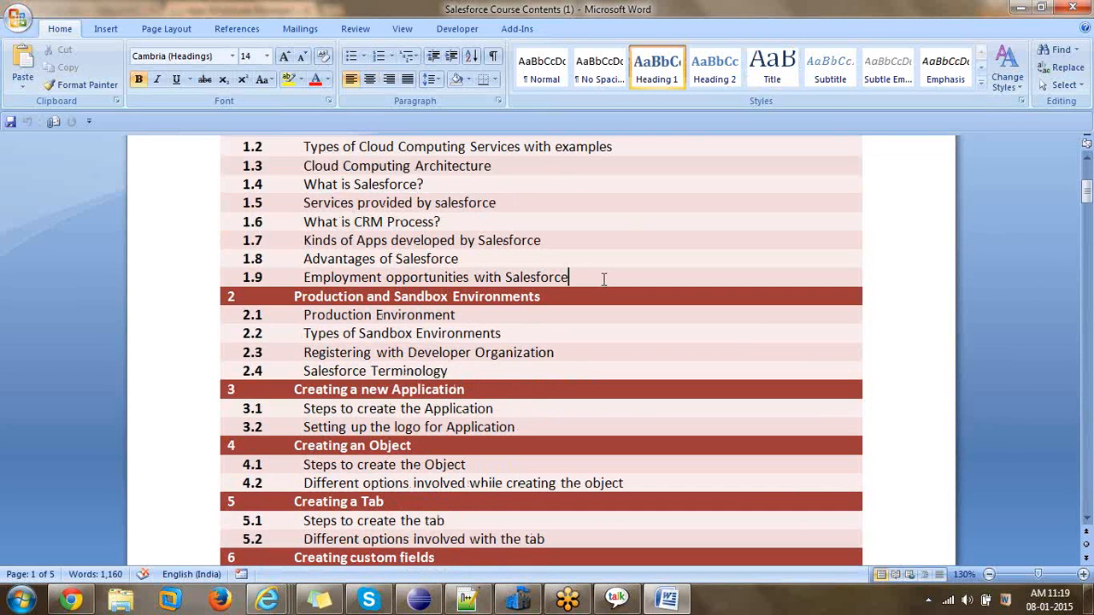
click(598, 277)
scroll(605, 291, down, 1)
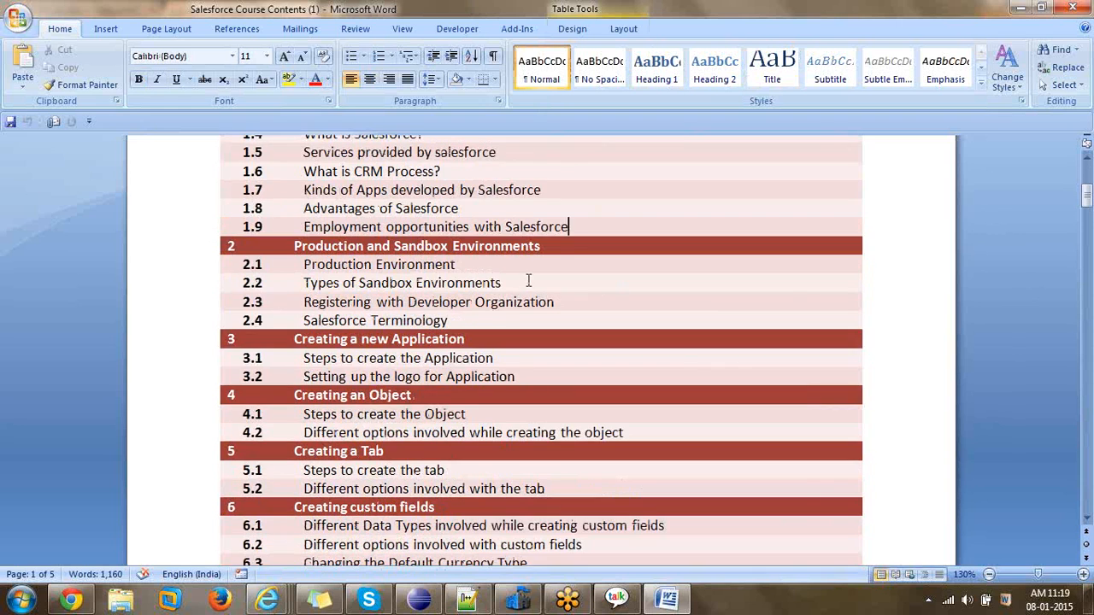
click(496, 322)
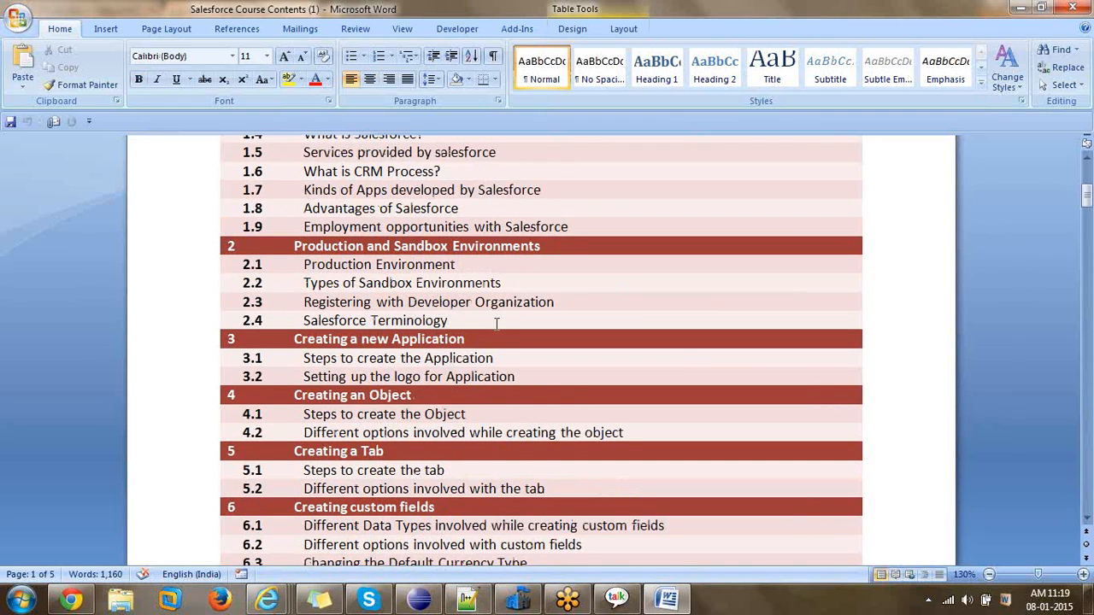